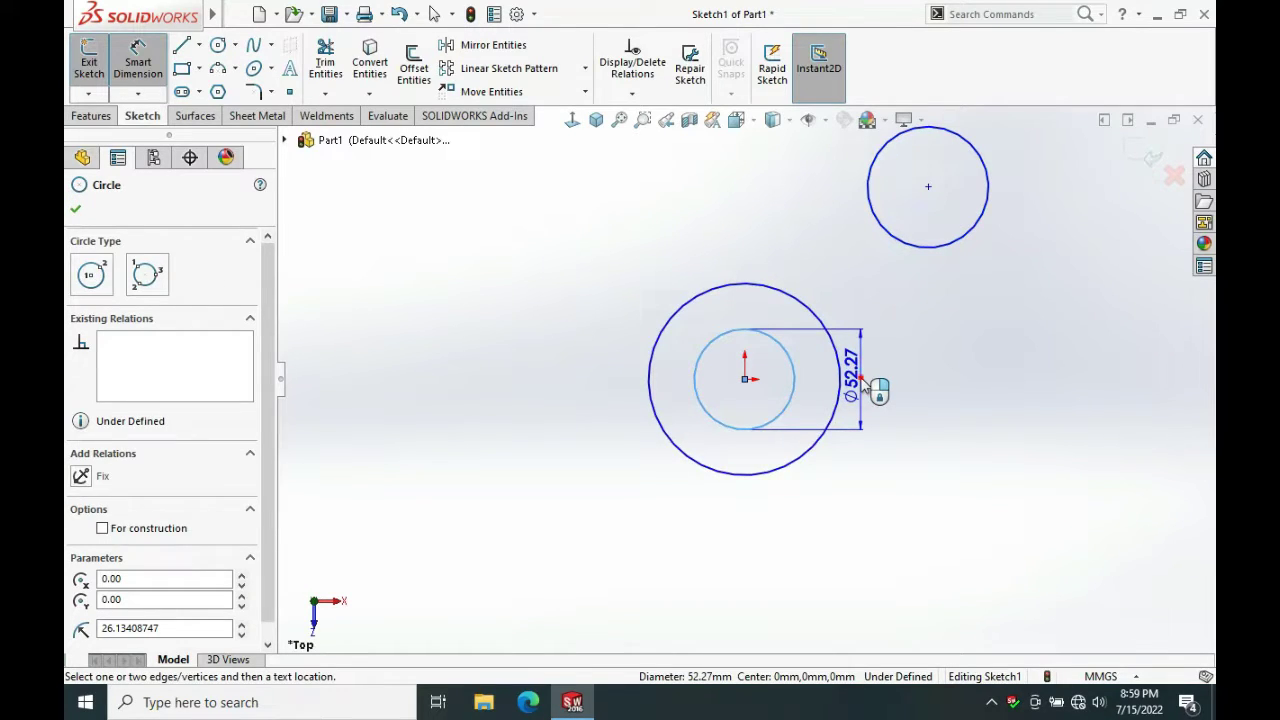
# Dimension the diameter of the inner circle at the origin as 20 mm
pyautogui.click(863, 386)
pyautogui.write('2')
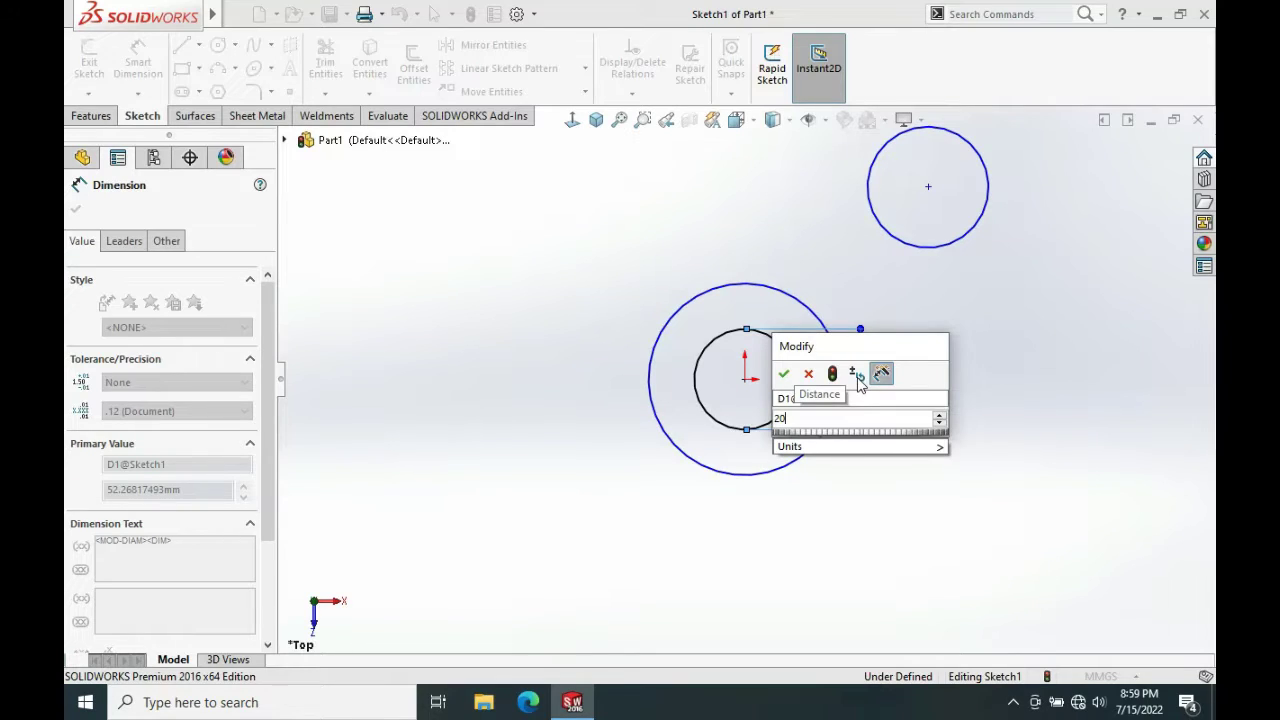
pyautogui.write('0')
pyautogui.press('Return')
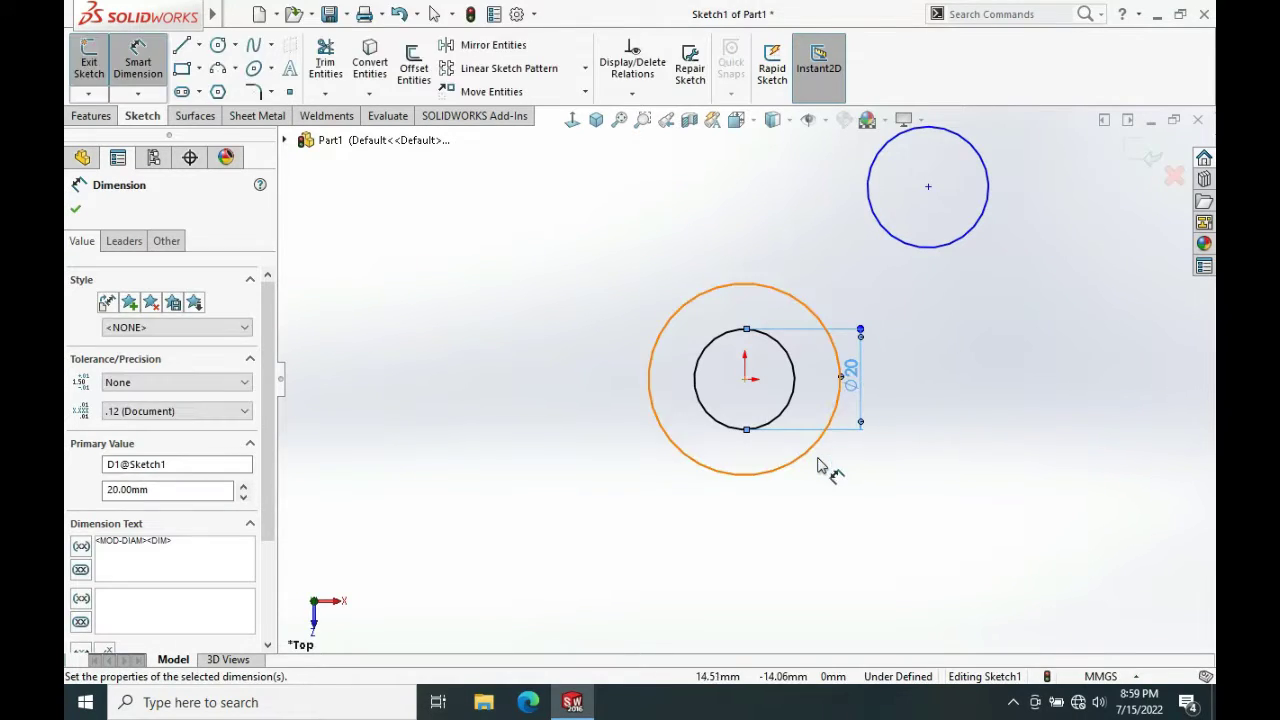
# Dimension the diameter of the outer concentric circle at the origin as 60 mm
pyautogui.click(621, 421)
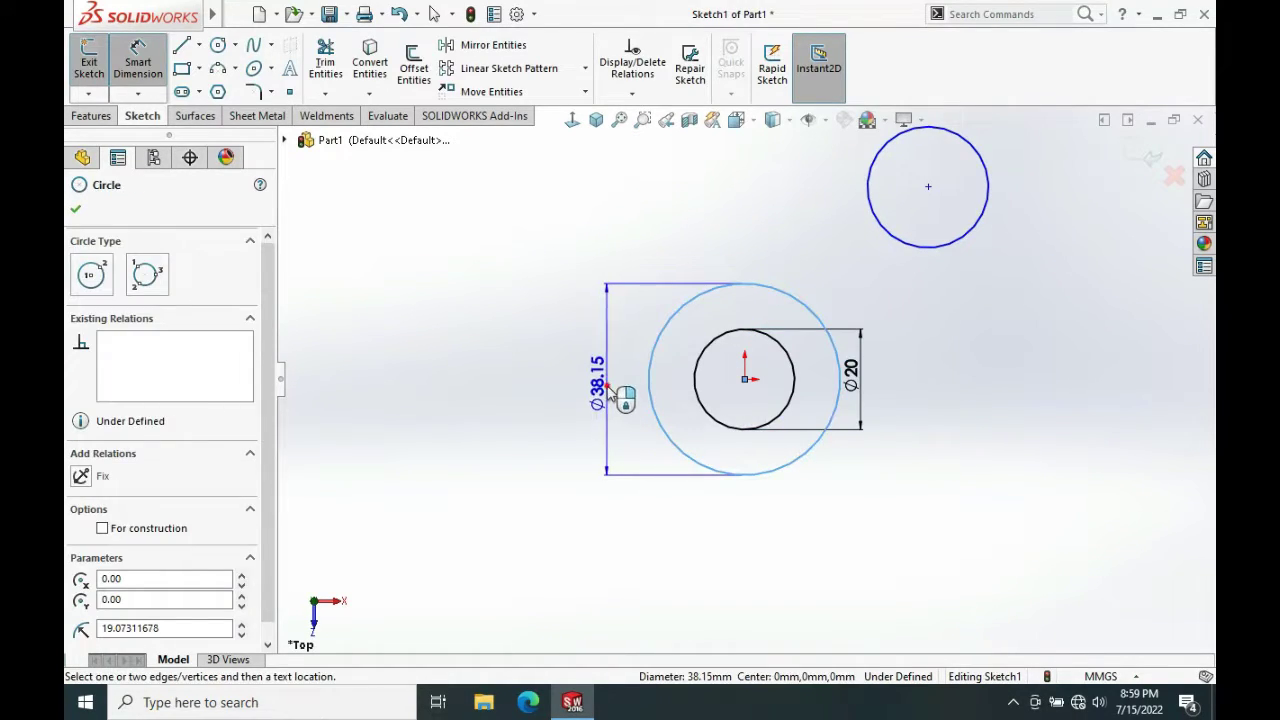
pyautogui.click(608, 392)
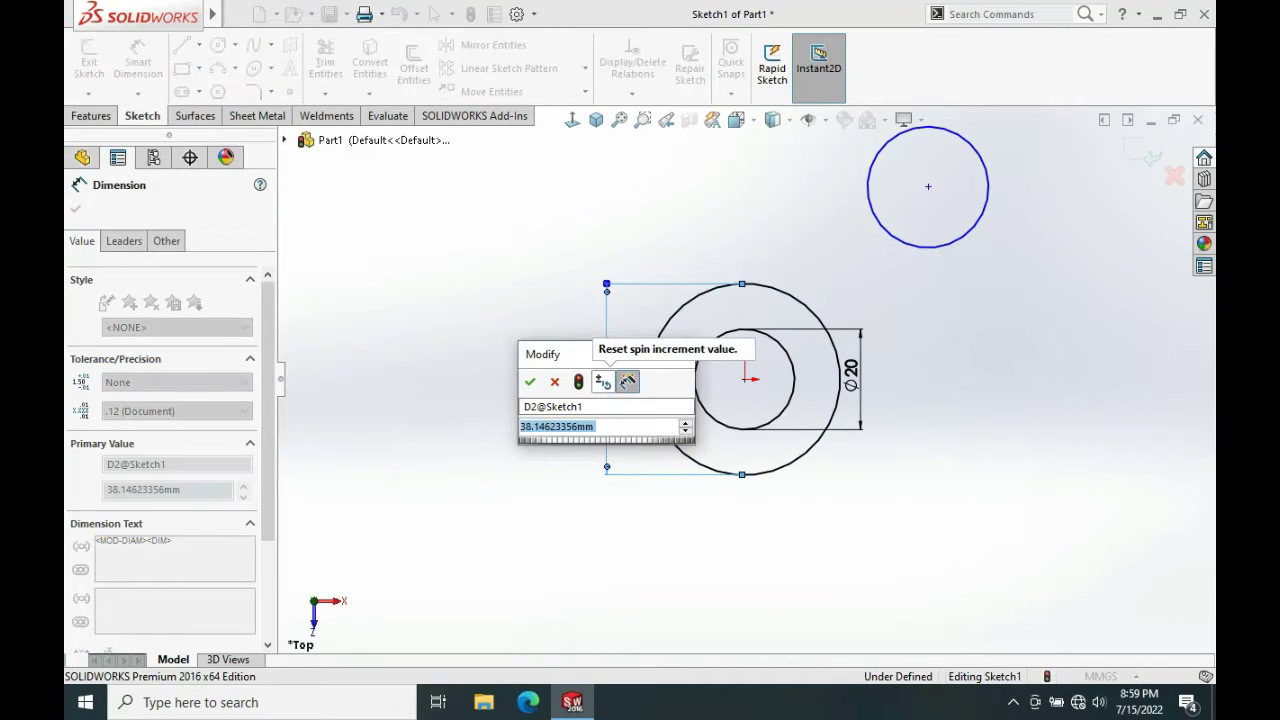
pyautogui.write('60')
pyautogui.press('Return')
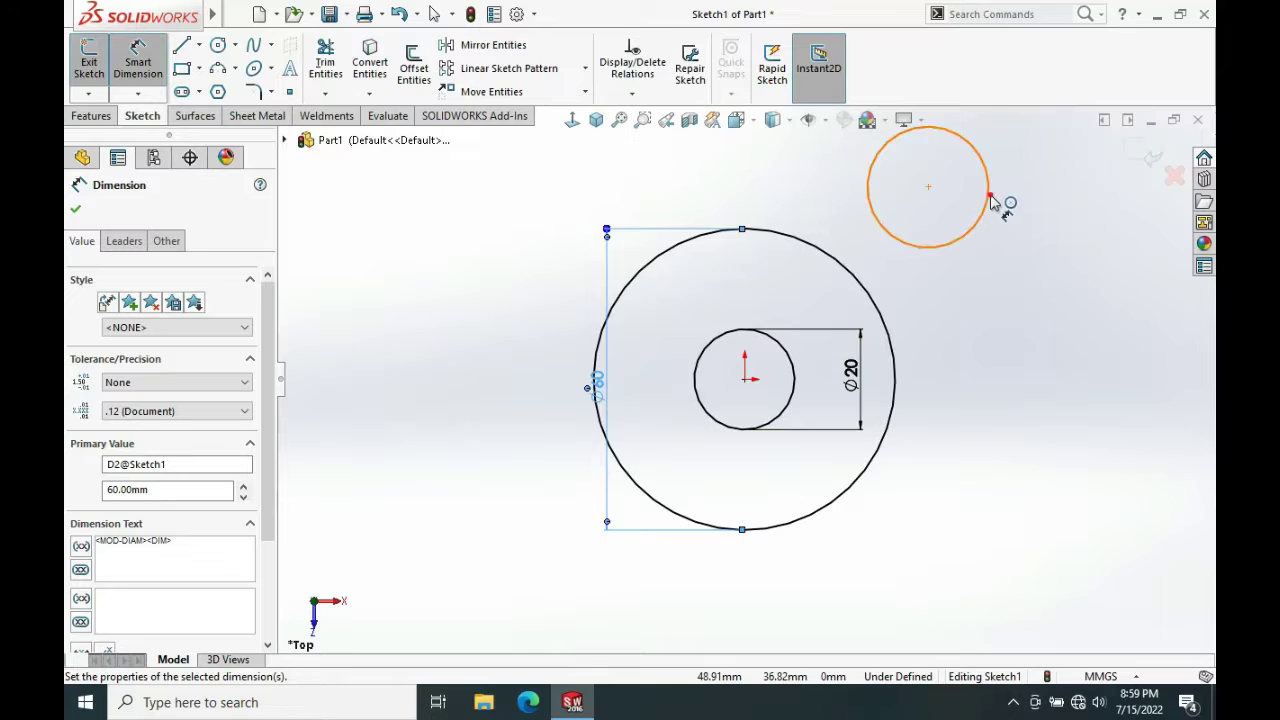
# Dimension the diameter of the separate upper-right circle as 40 mm
pyautogui.click(1058, 207)
pyautogui.click(1057, 206)
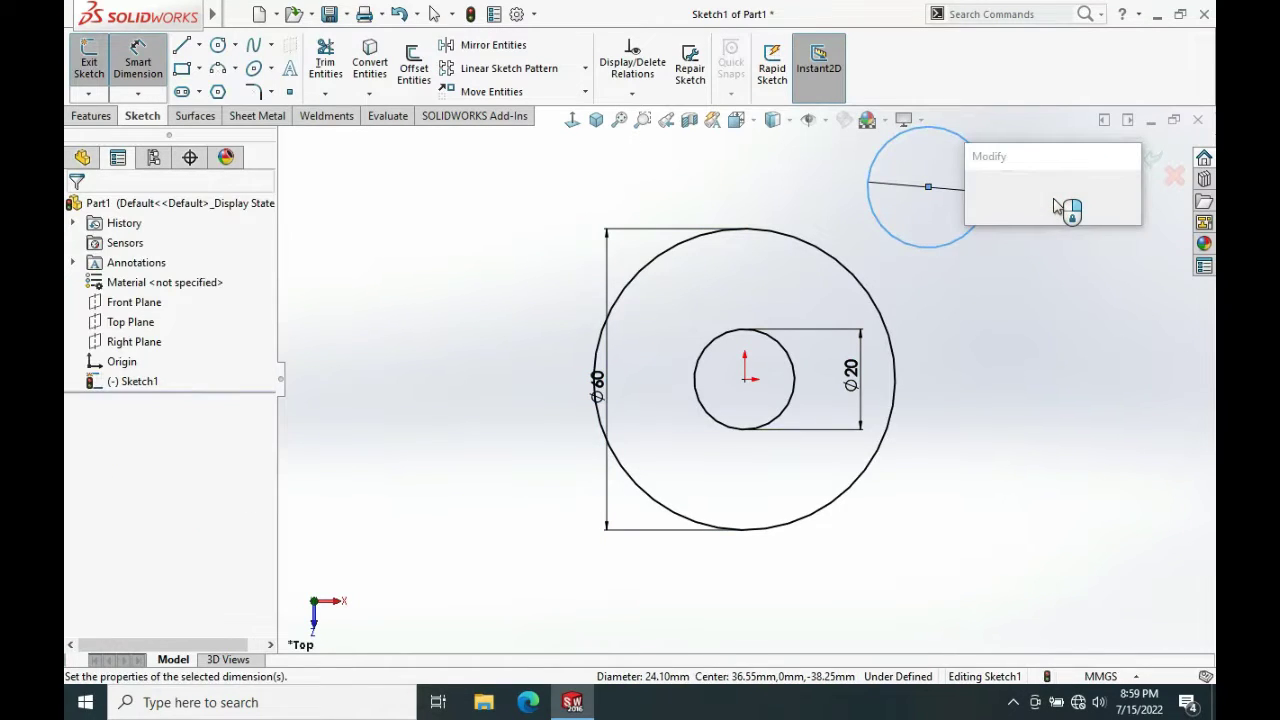
pyautogui.write('40')
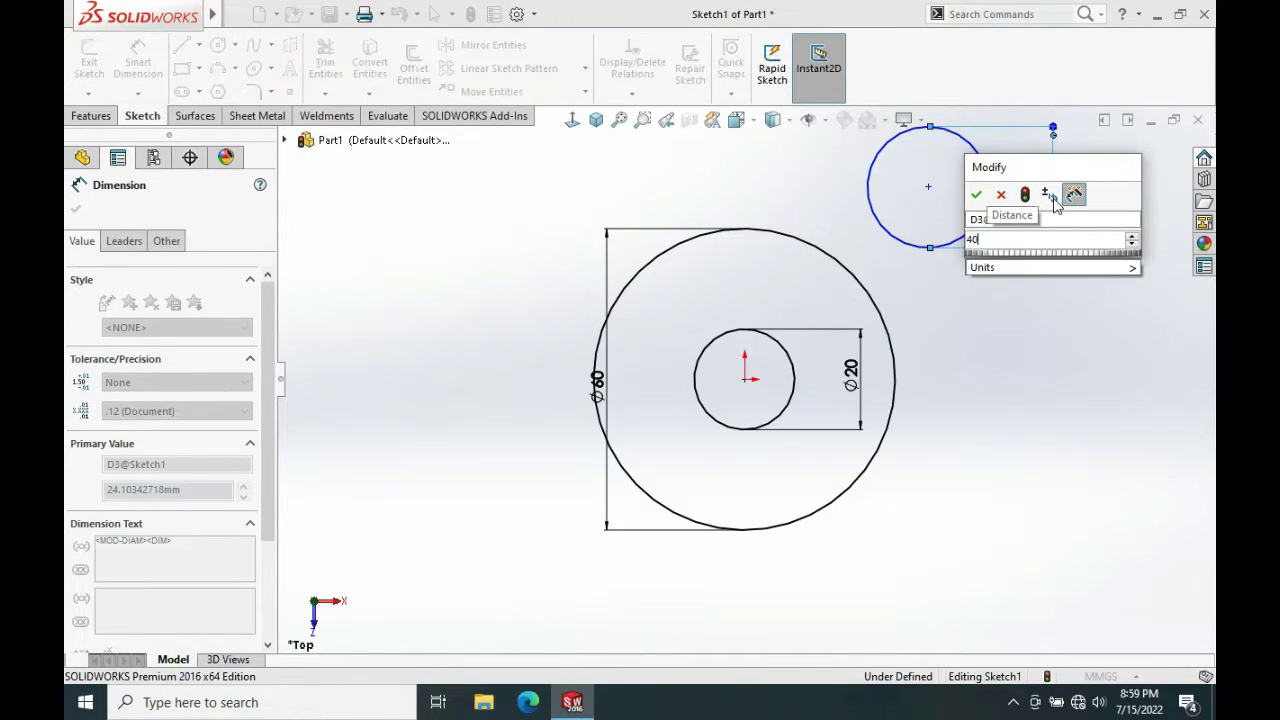
pyautogui.press('Return')
# Dimension the vertical distance between the origin and the center of the 40 mm circle as 50 mm
pyautogui.scroll(3, 1035, 250)
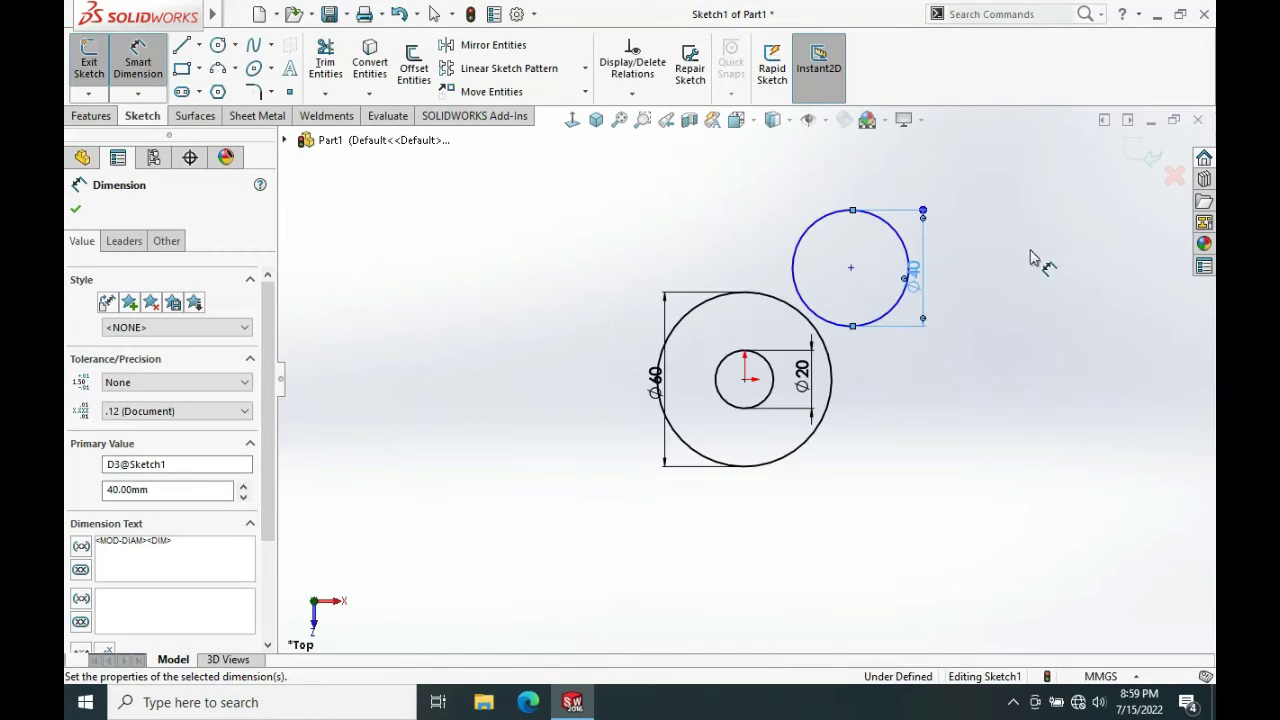
pyautogui.scroll(-1, 830, 253)
pyautogui.scroll(-1, 826, 256)
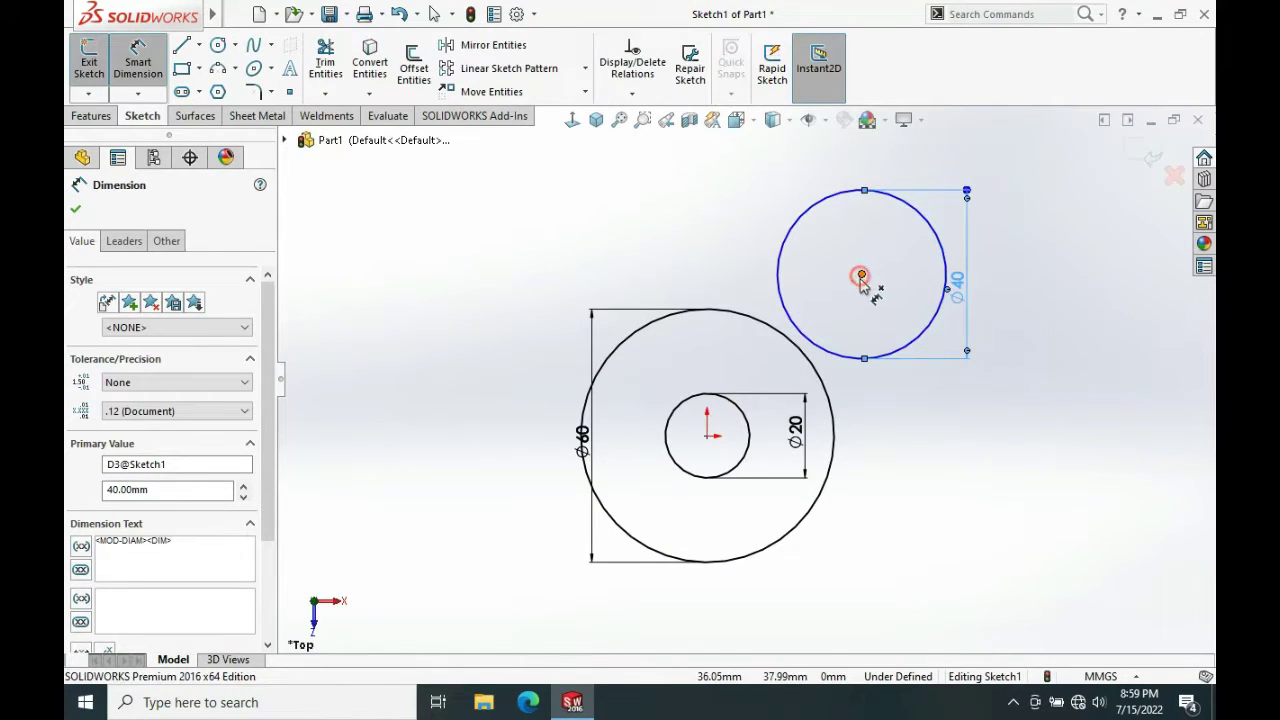
pyautogui.click(861, 276)
pyautogui.click(706, 437)
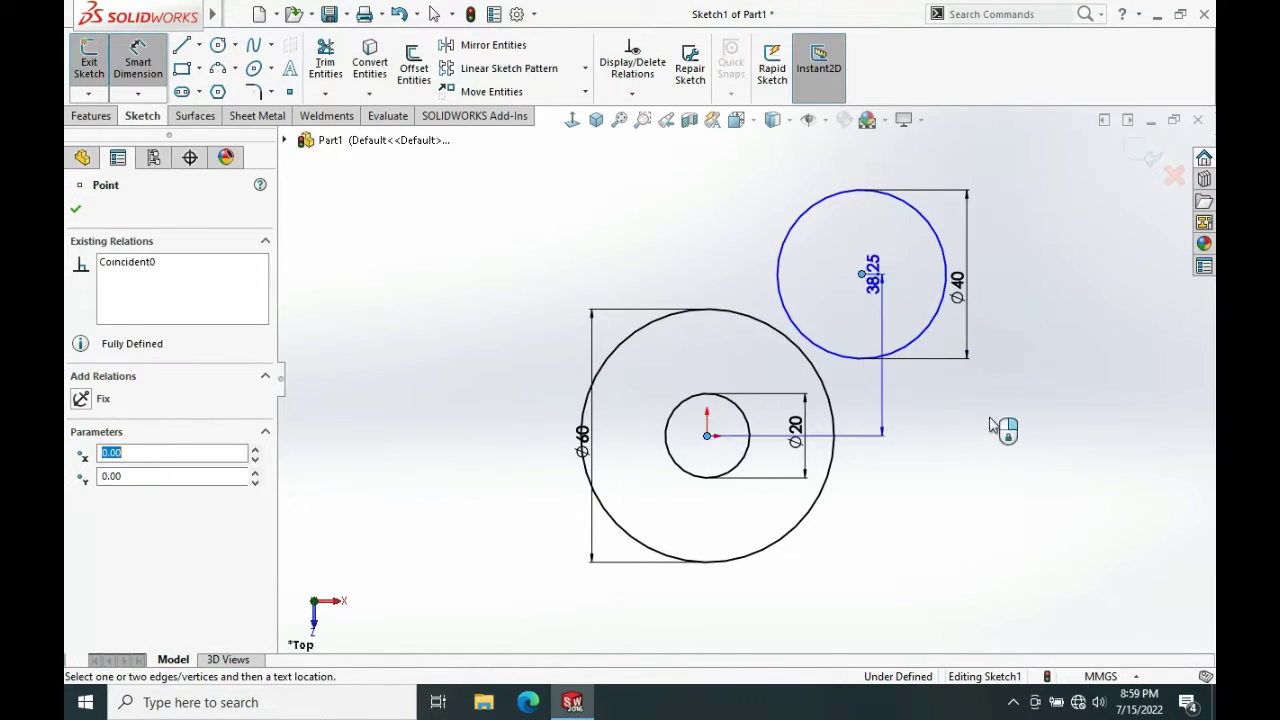
pyautogui.click(1070, 420)
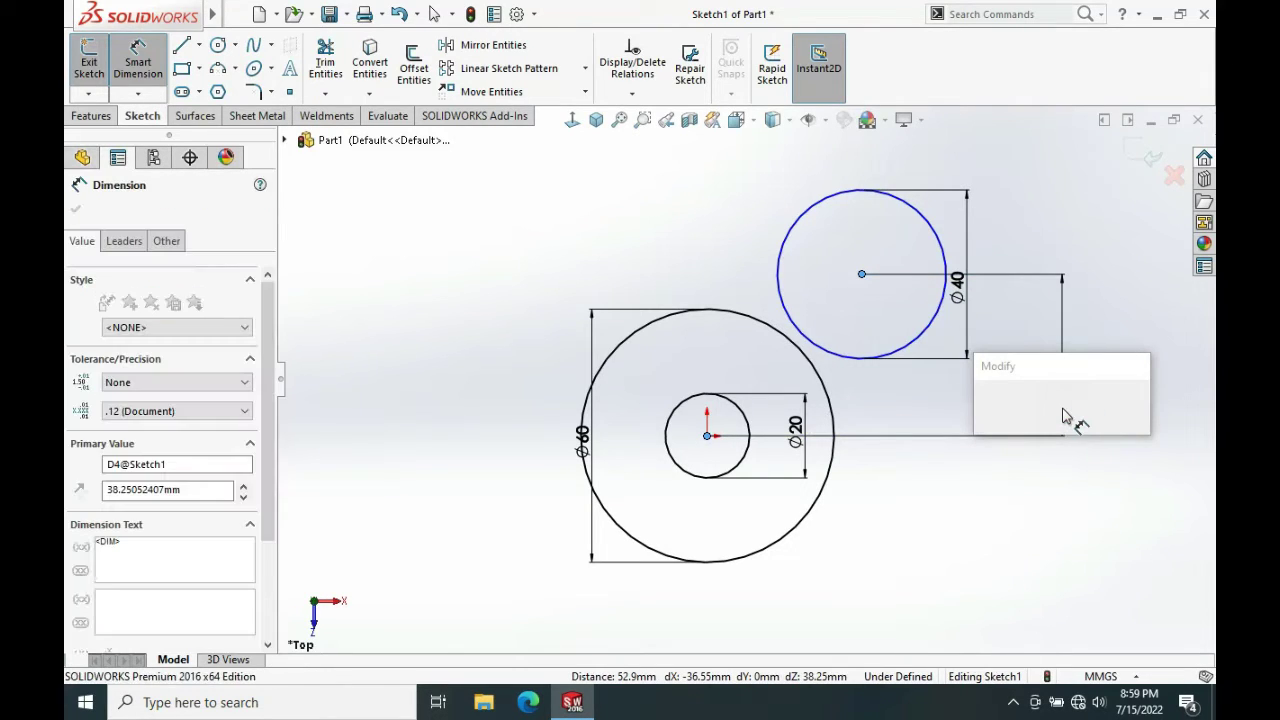
pyautogui.write('50')
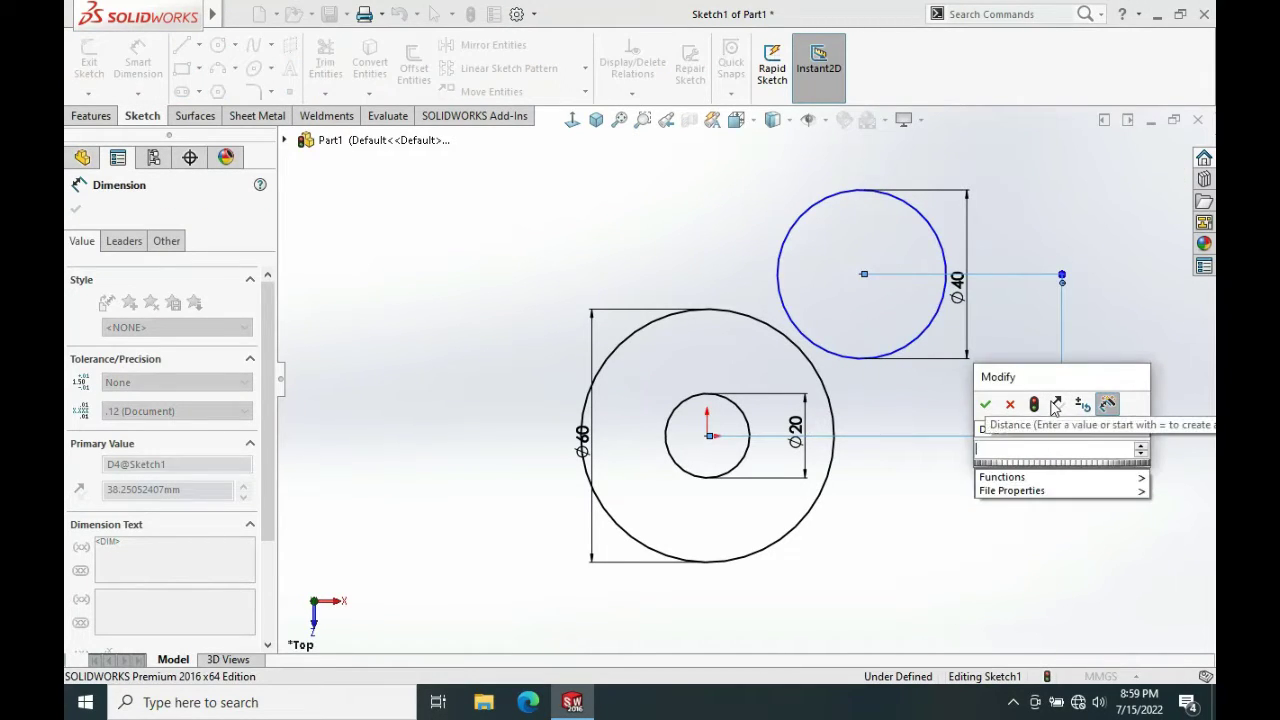
pyautogui.press('Return')
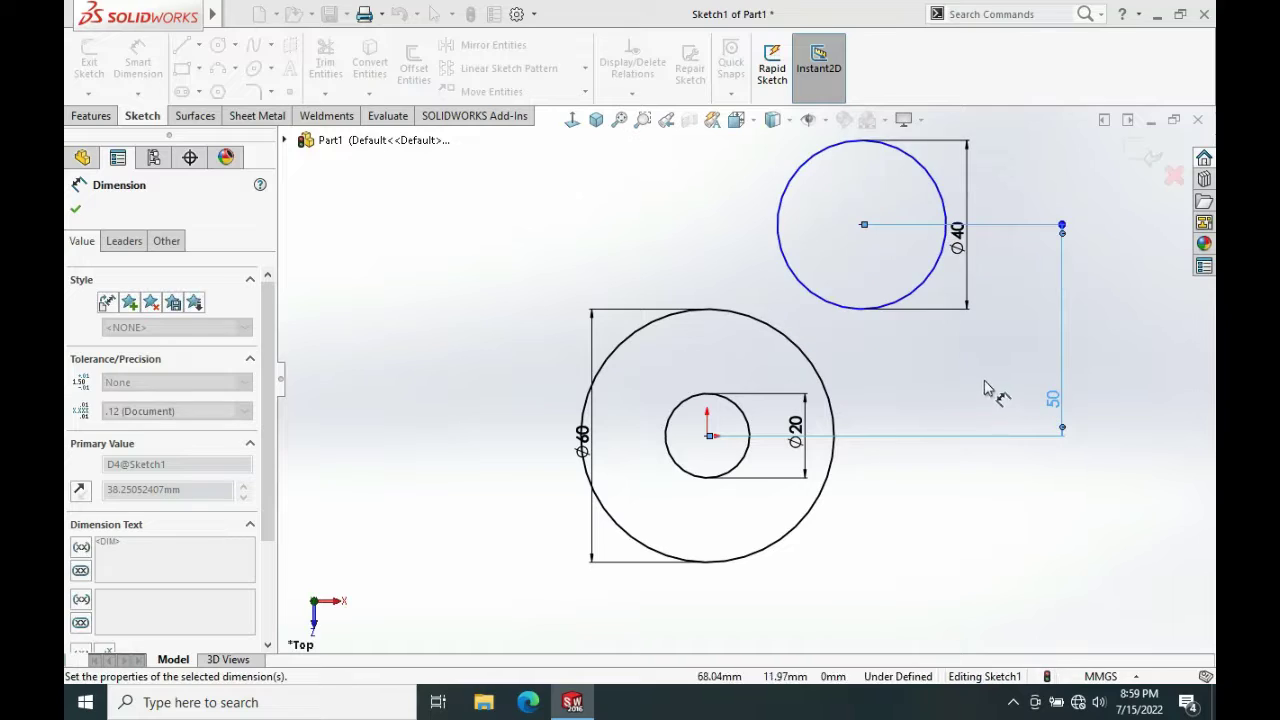
# Dimension the horizontal distance between the origin and the center of the 40 mm circle as 44 mm
pyautogui.click(862, 224)
pyautogui.click(707, 437)
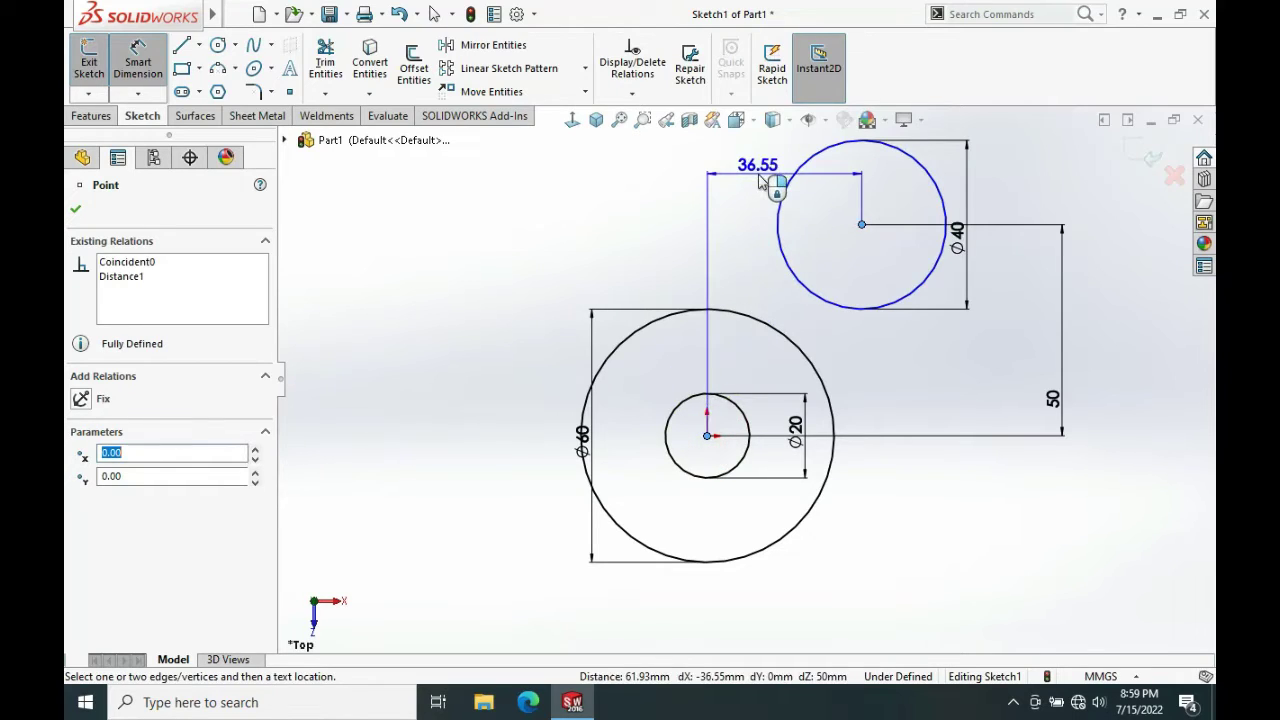
pyautogui.click(762, 168)
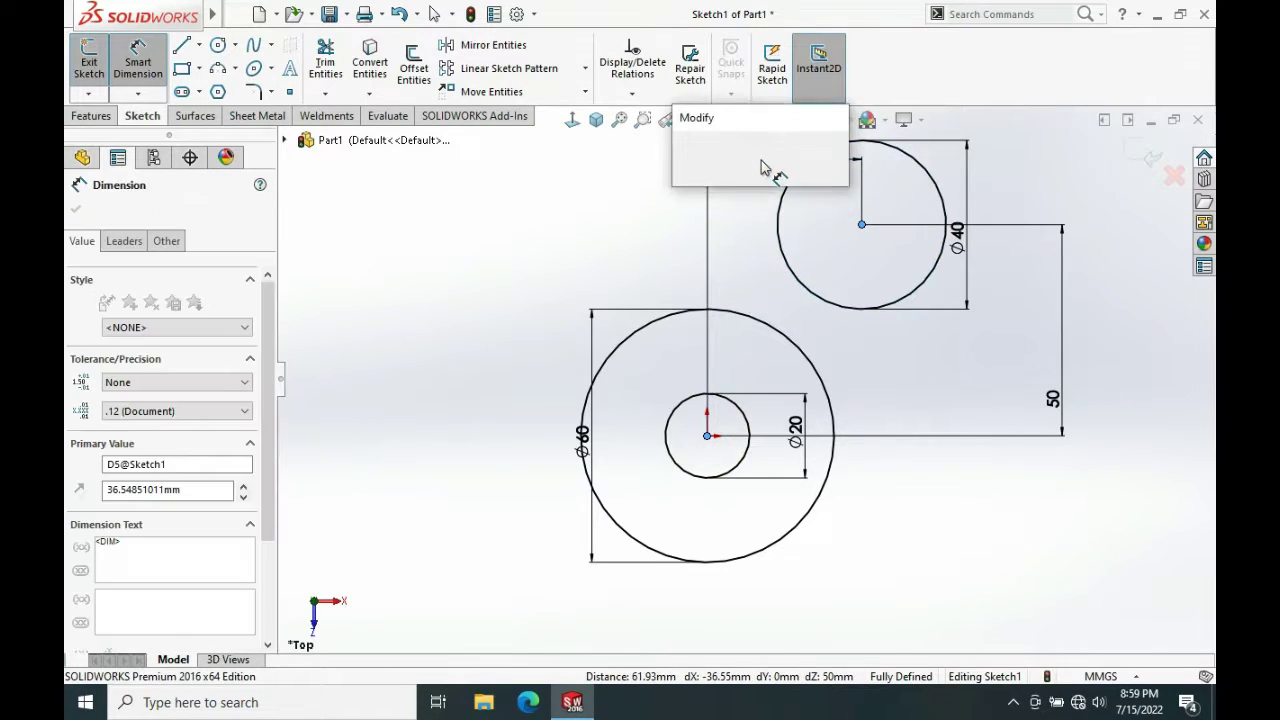
pyautogui.write('44')
pyautogui.press('Return')
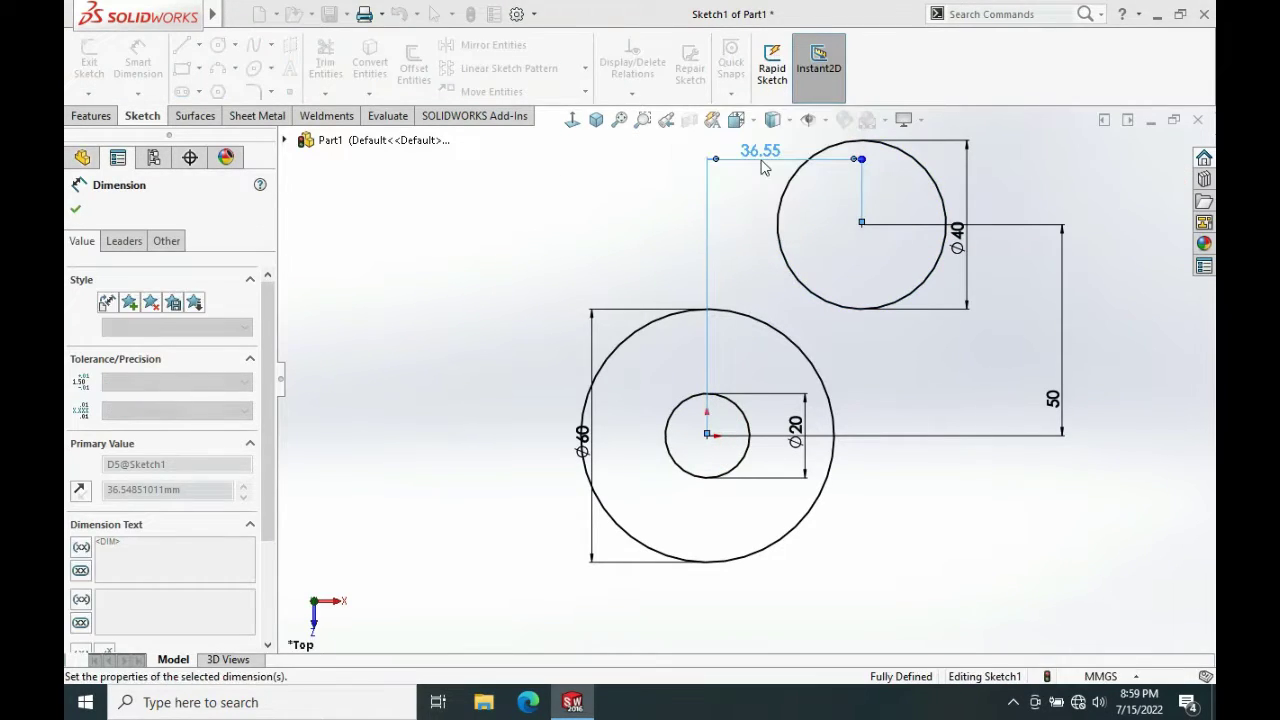
pyautogui.press('Escape')
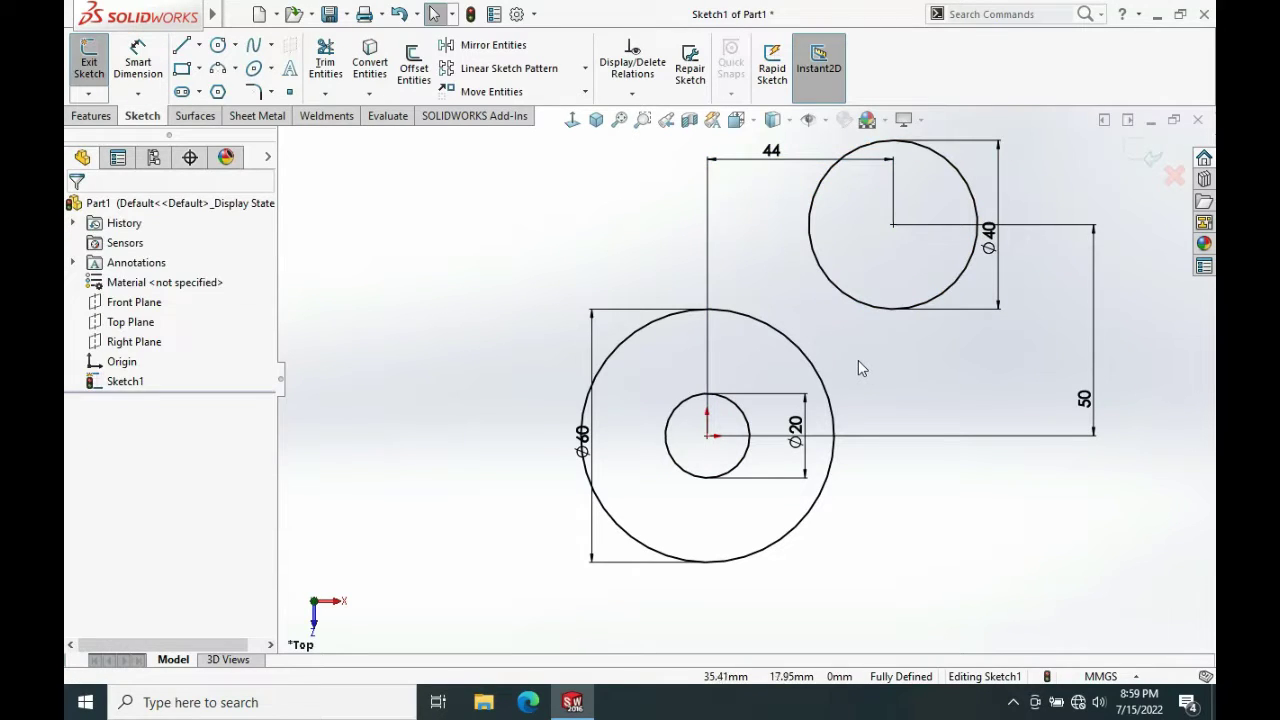
# Sketch a three-point arc of about 127 mm radius joining the lower-right sides of the 60 mm and 40 mm circles
pyautogui.click(217, 70)
pyautogui.click(816, 493)
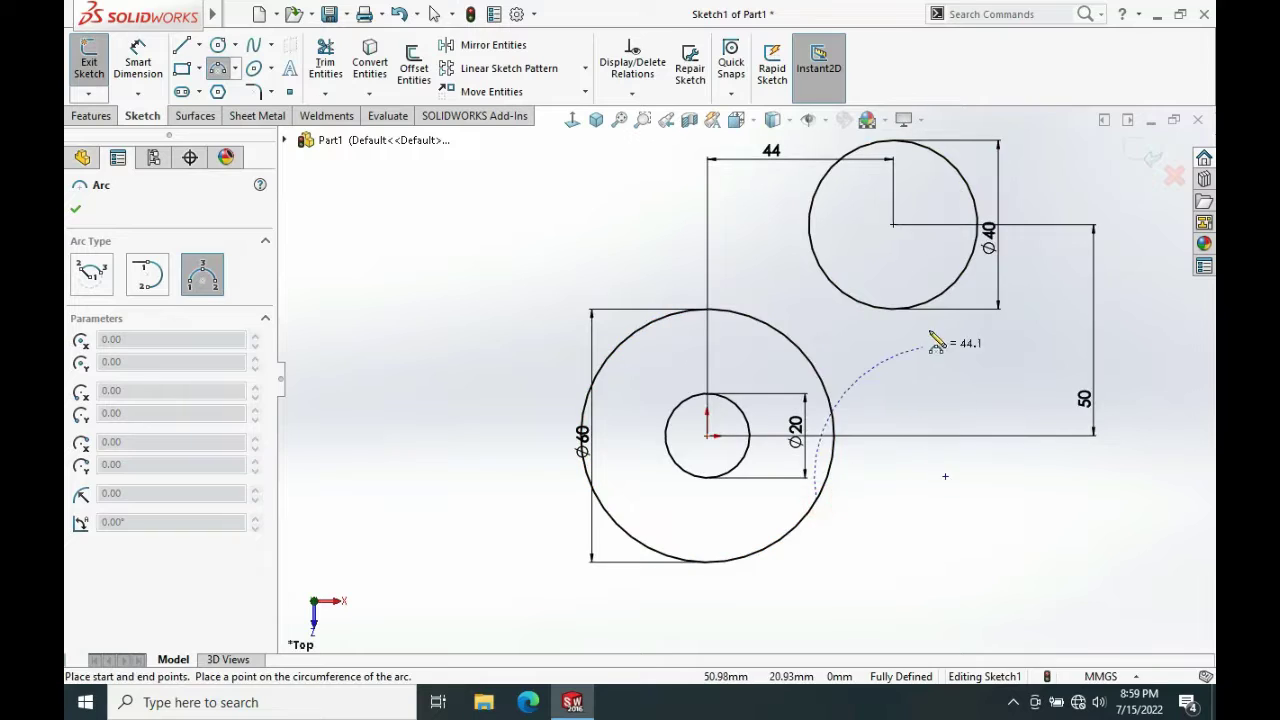
pyautogui.click(944, 295)
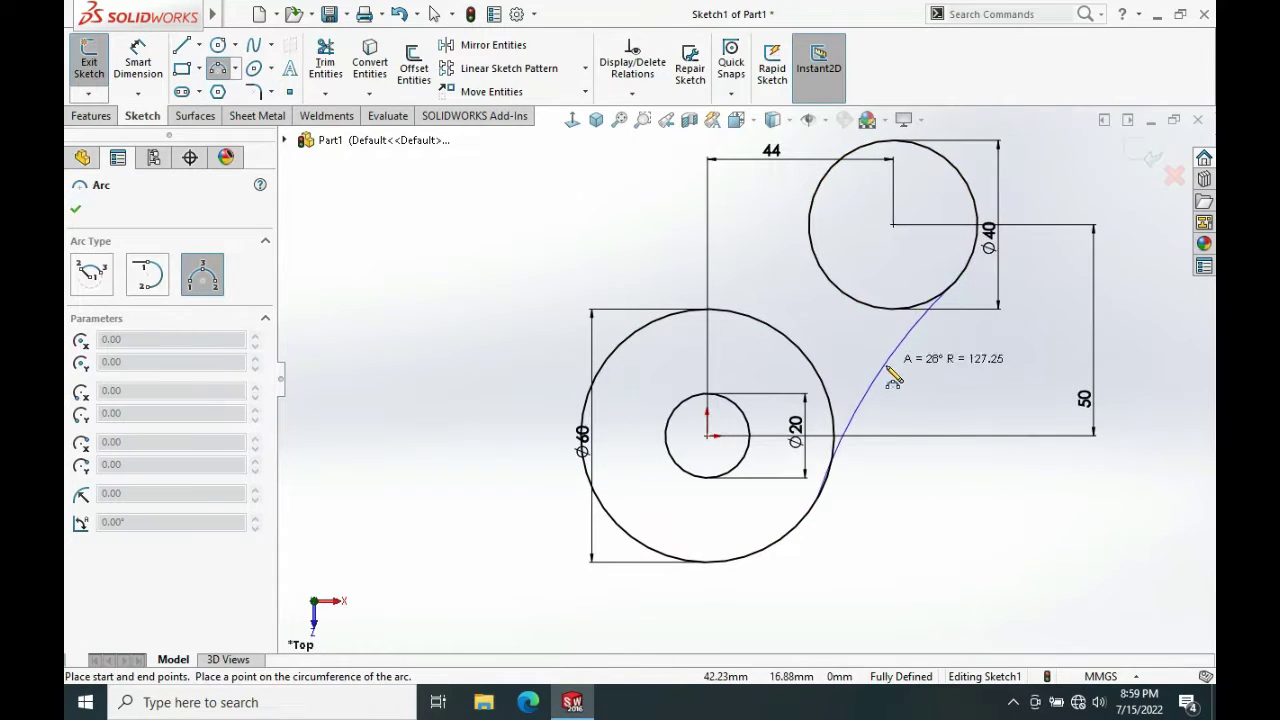
pyautogui.click(887, 368)
pyautogui.press('Escape')
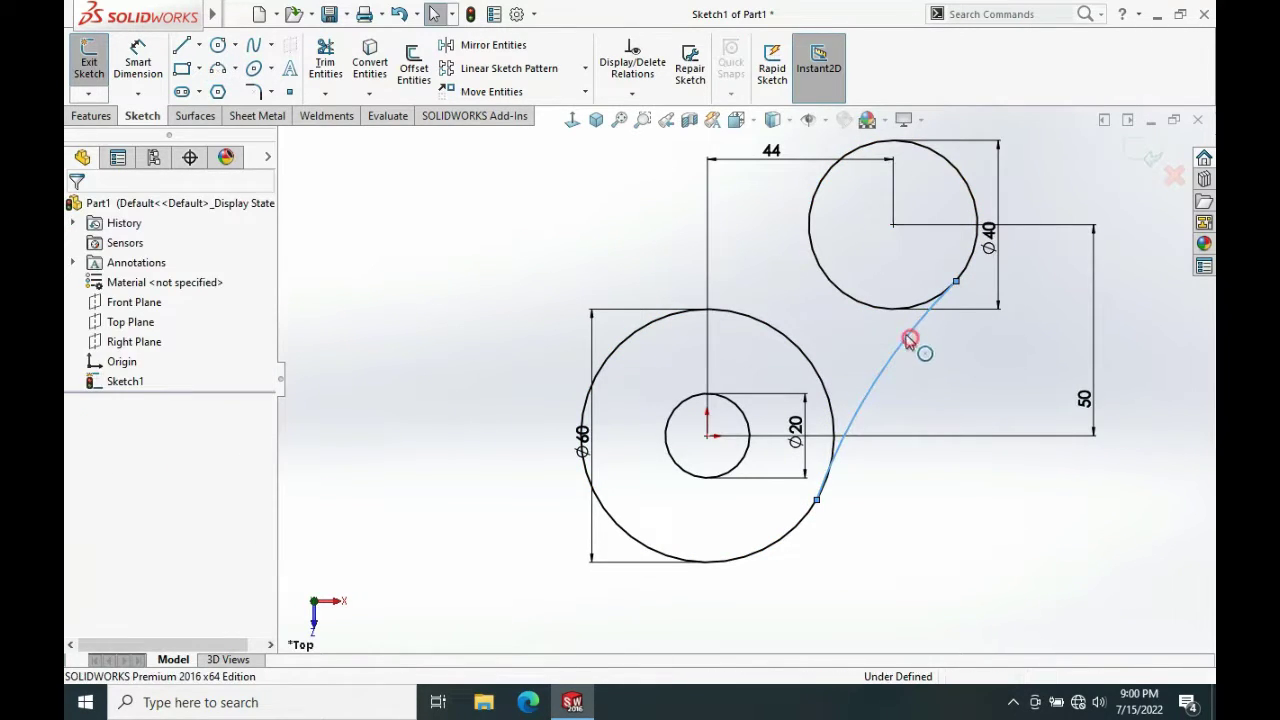
# Make the connecting arc tangent to both the 40 mm circle and the 60 mm circle
pyautogui.click(908, 340)
pyautogui.keyDown('ctrl'); pyautogui.click(975, 250); pyautogui.keyUp('ctrl')
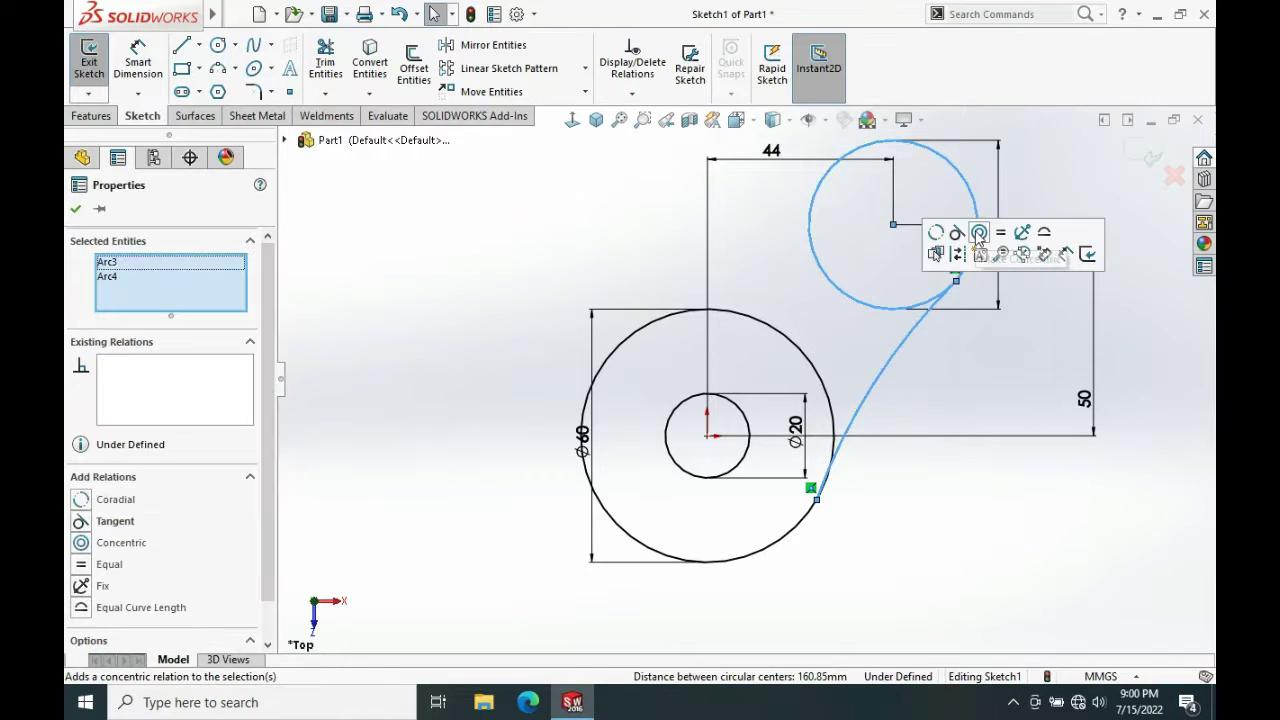
pyautogui.click(956, 233)
pyautogui.press('Escape')
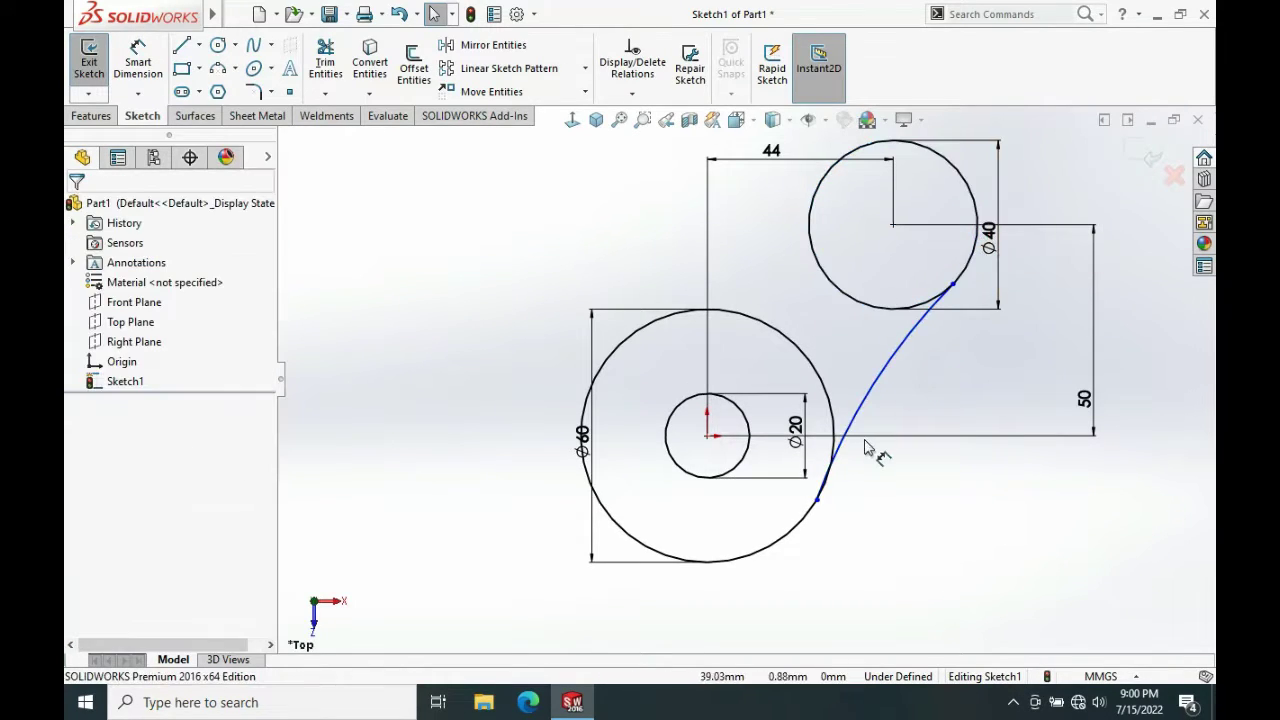
pyautogui.click(850, 422)
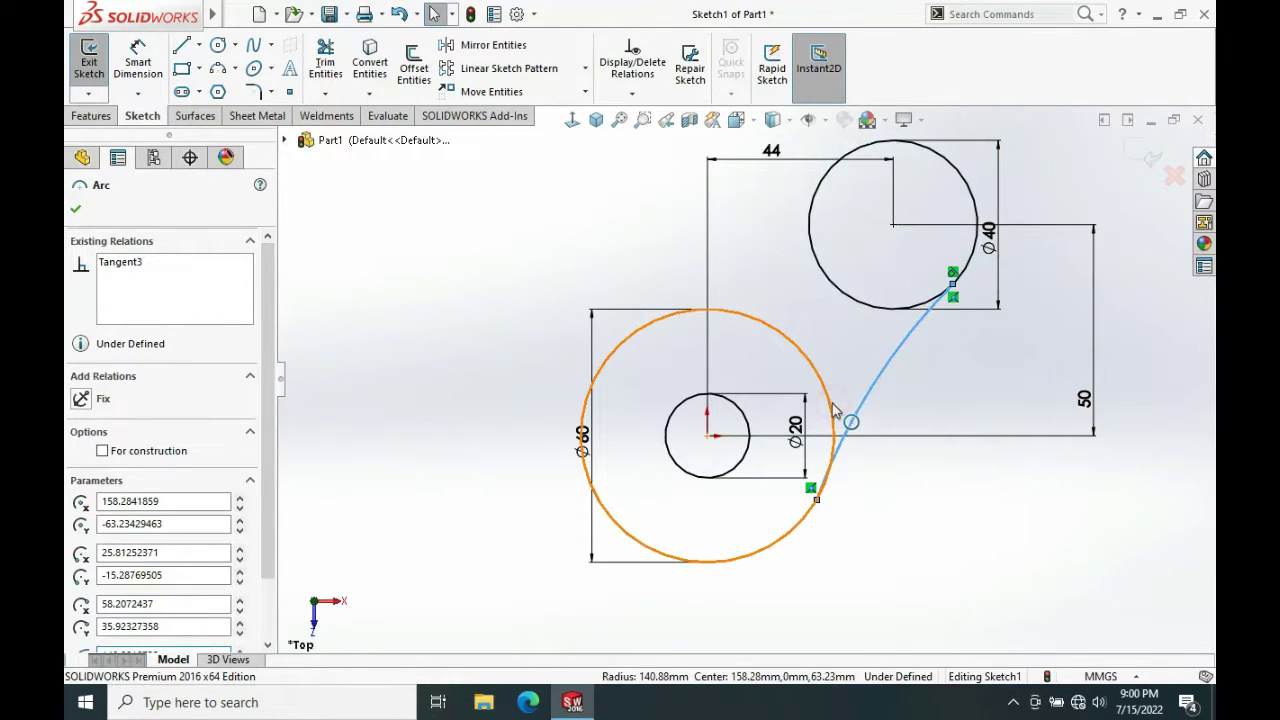
pyautogui.keyDown('ctrl'); pyautogui.click(835, 410); pyautogui.keyUp('ctrl')
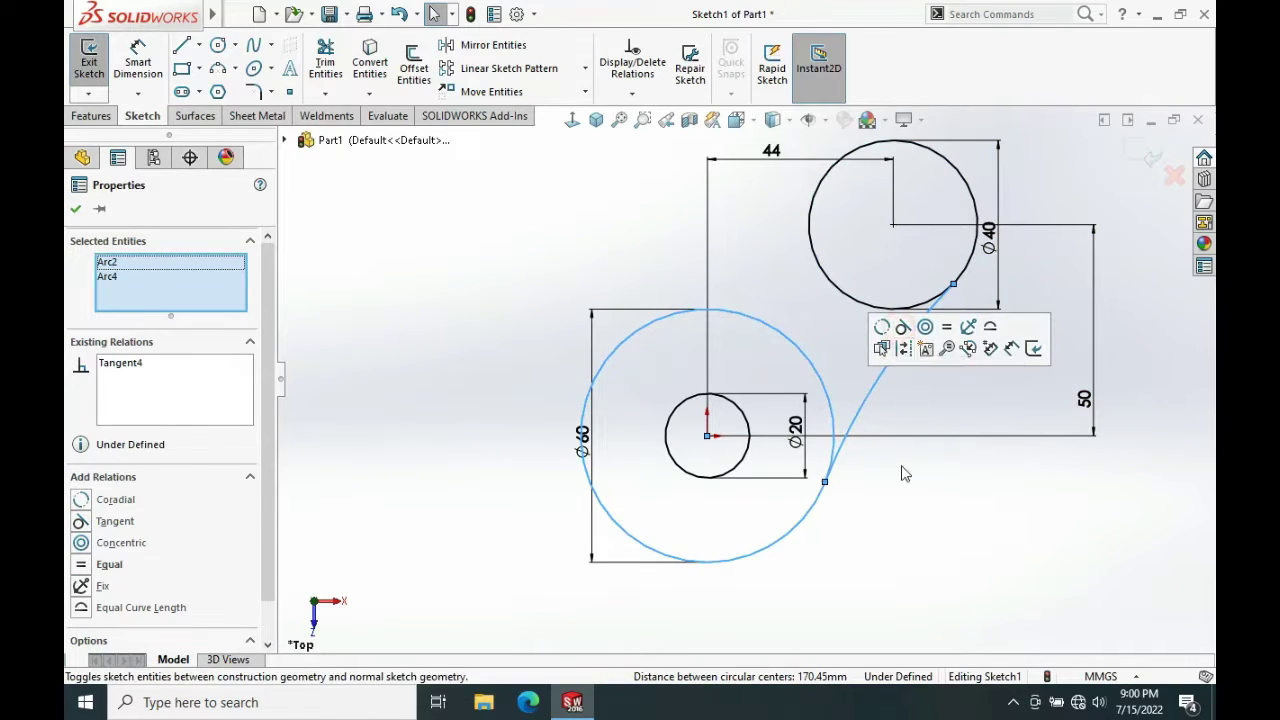
pyautogui.press('Escape')
# Dimension the radius of the connecting tangent arc as 80 mm
pyautogui.click(145, 55)
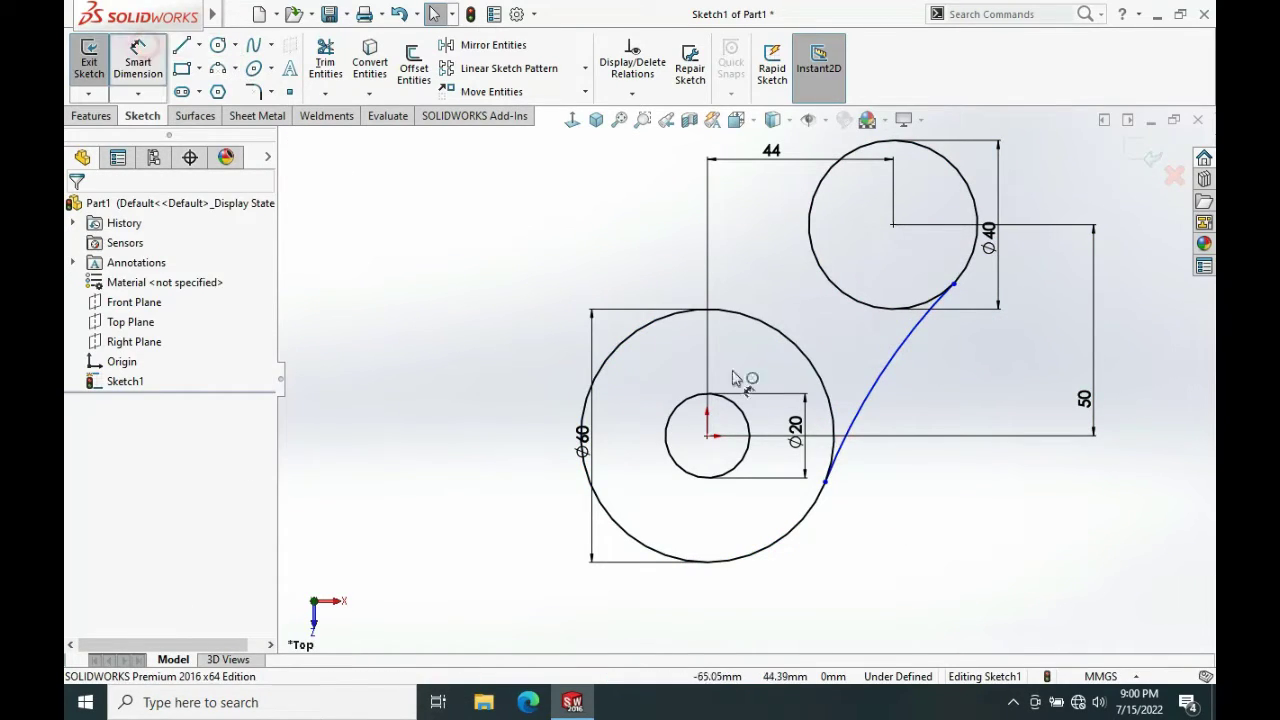
pyautogui.click(881, 378)
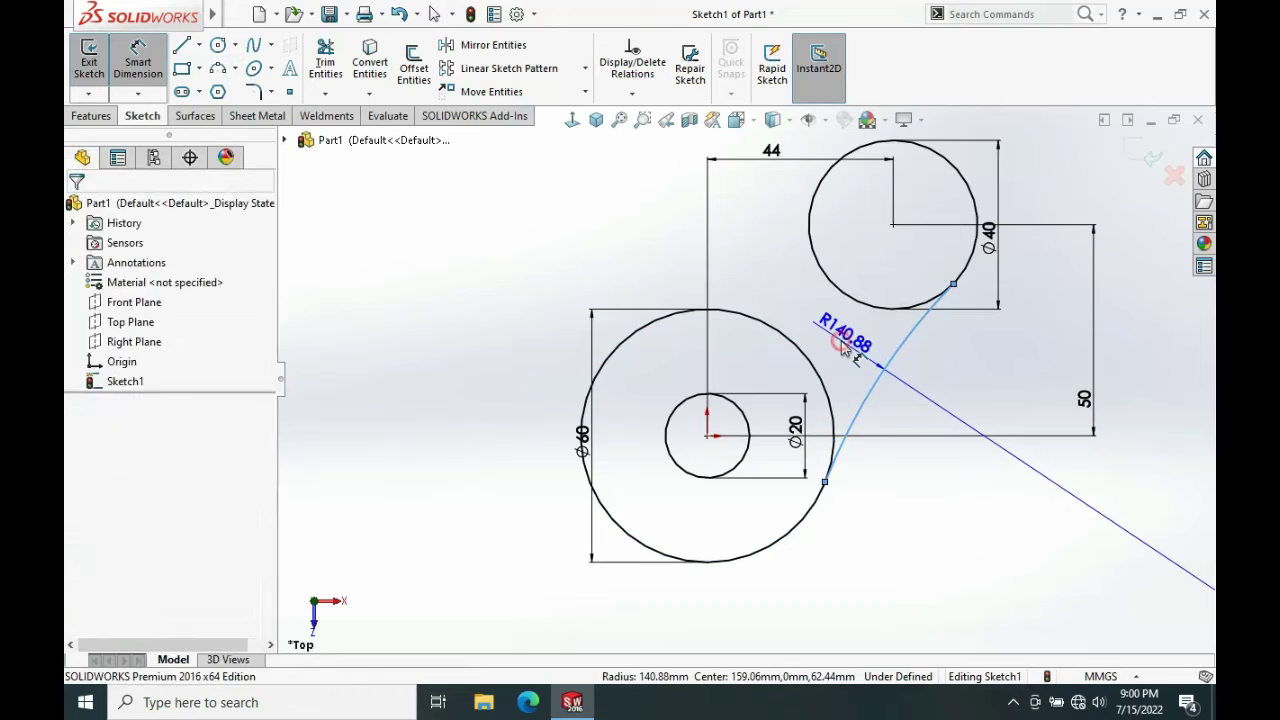
pyautogui.click(845, 349)
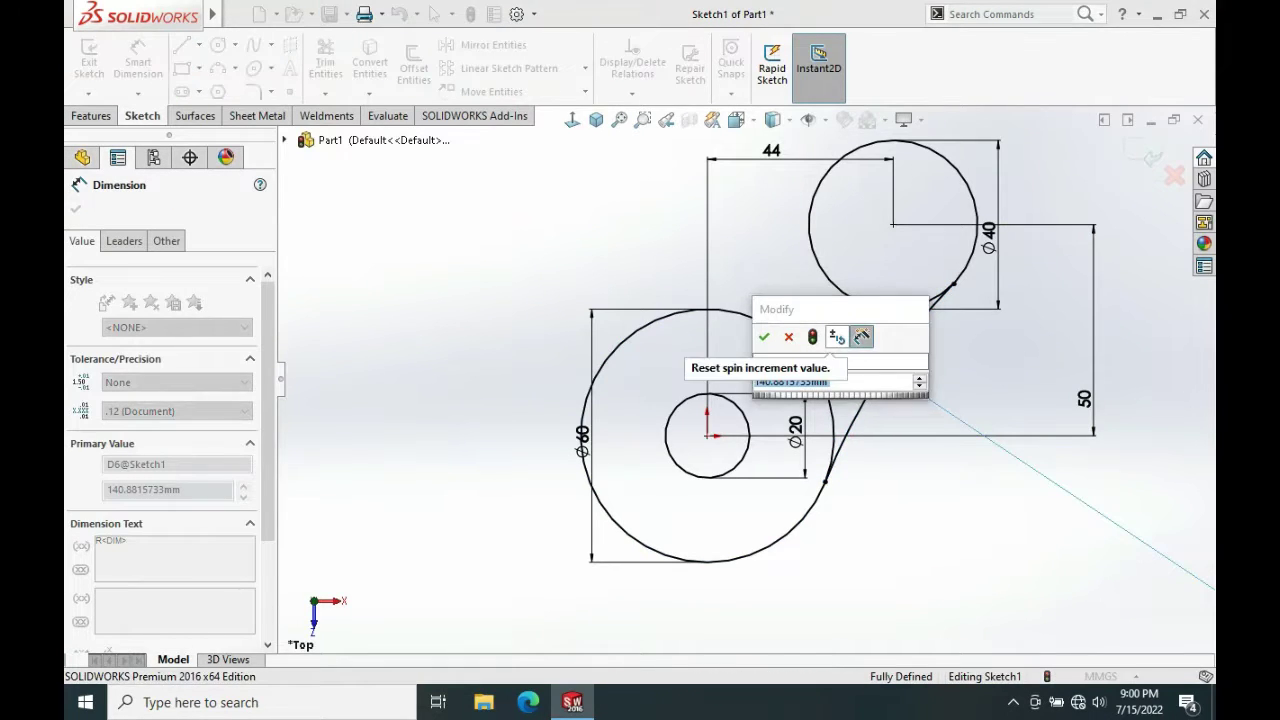
pyautogui.press('Return')
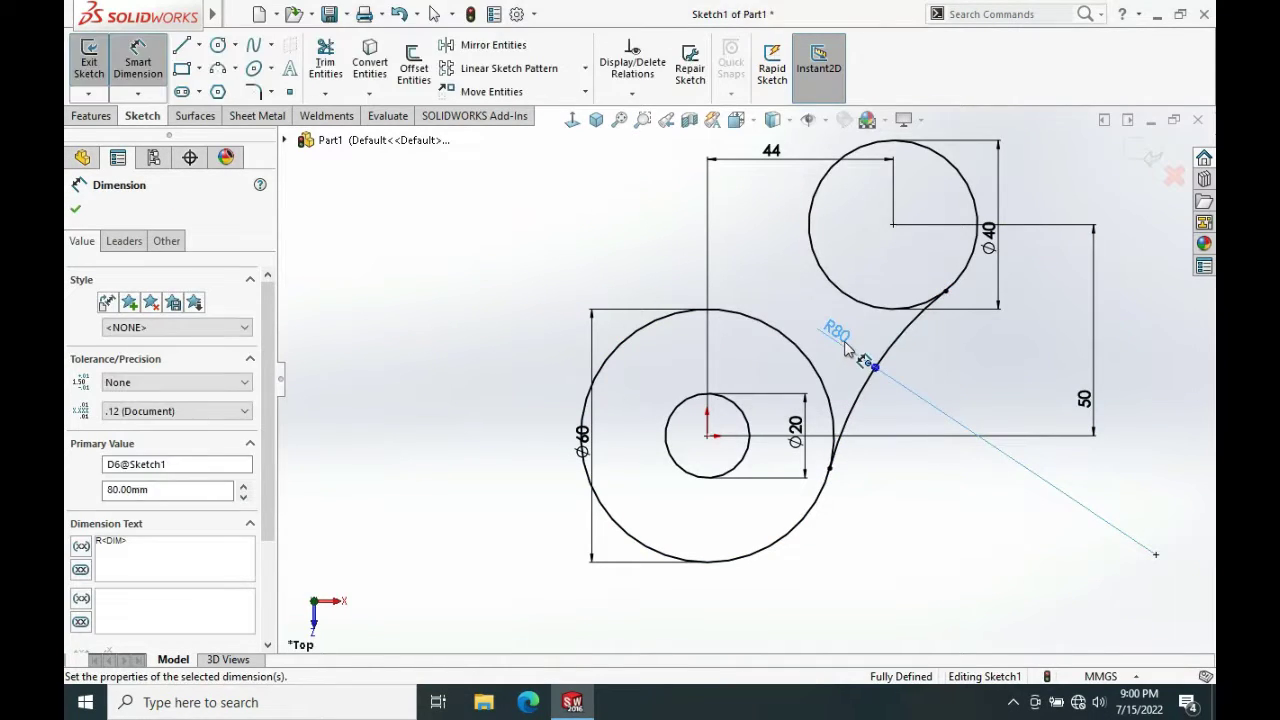
pyautogui.press('Escape')
# Sketch a line chain from the 40 mm circle's top: horizontal to the left, diagonal down-left, and vertical down beside the 60 mm circle
pyautogui.scroll(1, 798, 342)
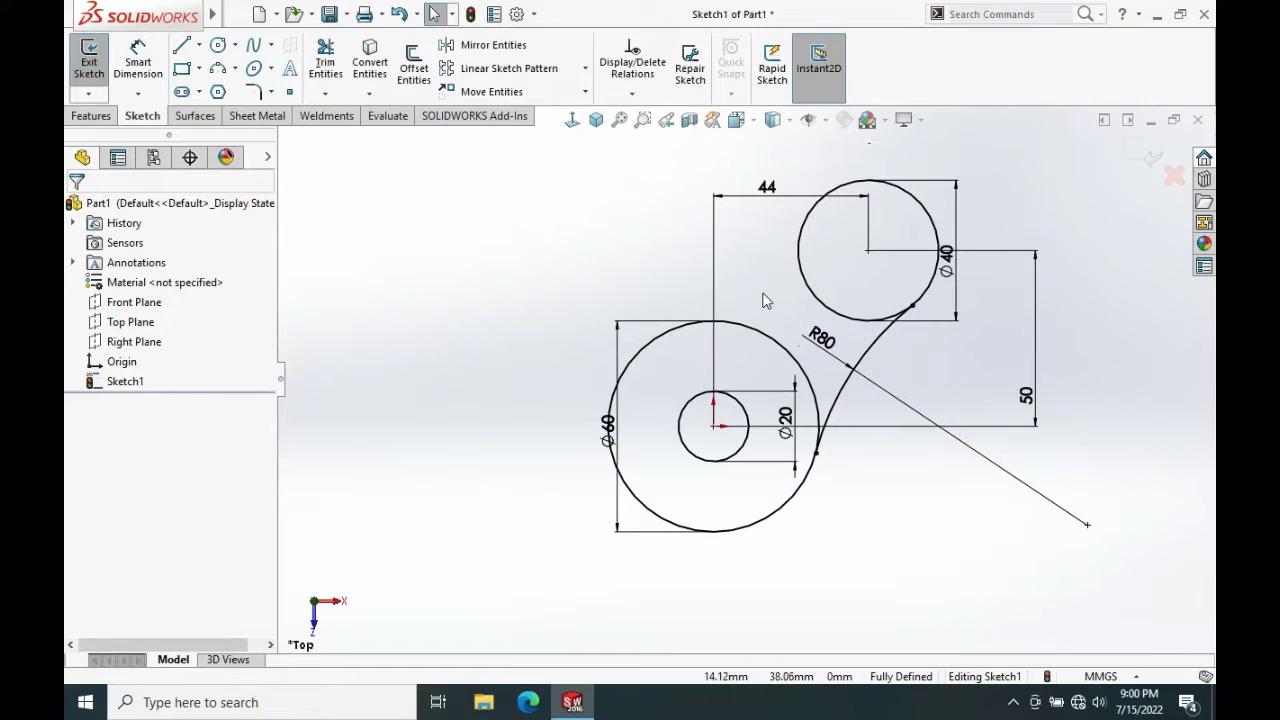
pyautogui.scroll(-1, 756, 297)
pyautogui.scroll(1, 751, 283)
pyautogui.scroll(-1, 751, 283)
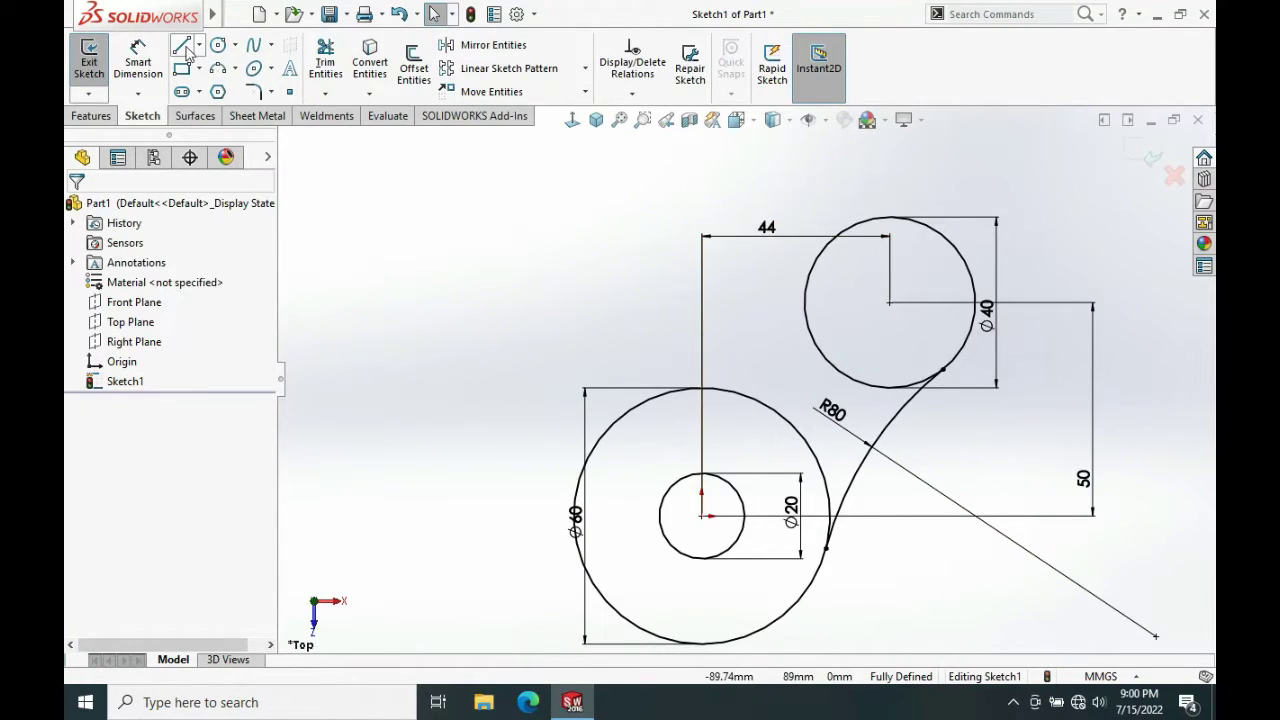
pyautogui.press('l')
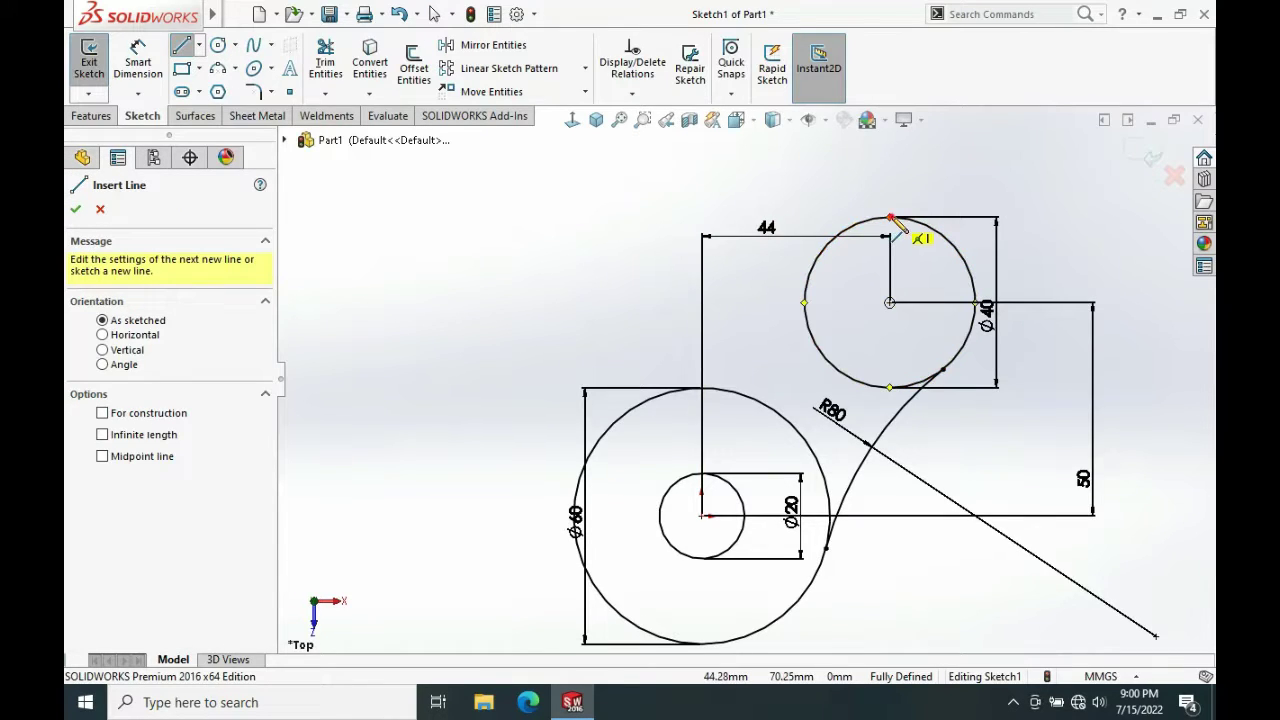
pyautogui.click(890, 217)
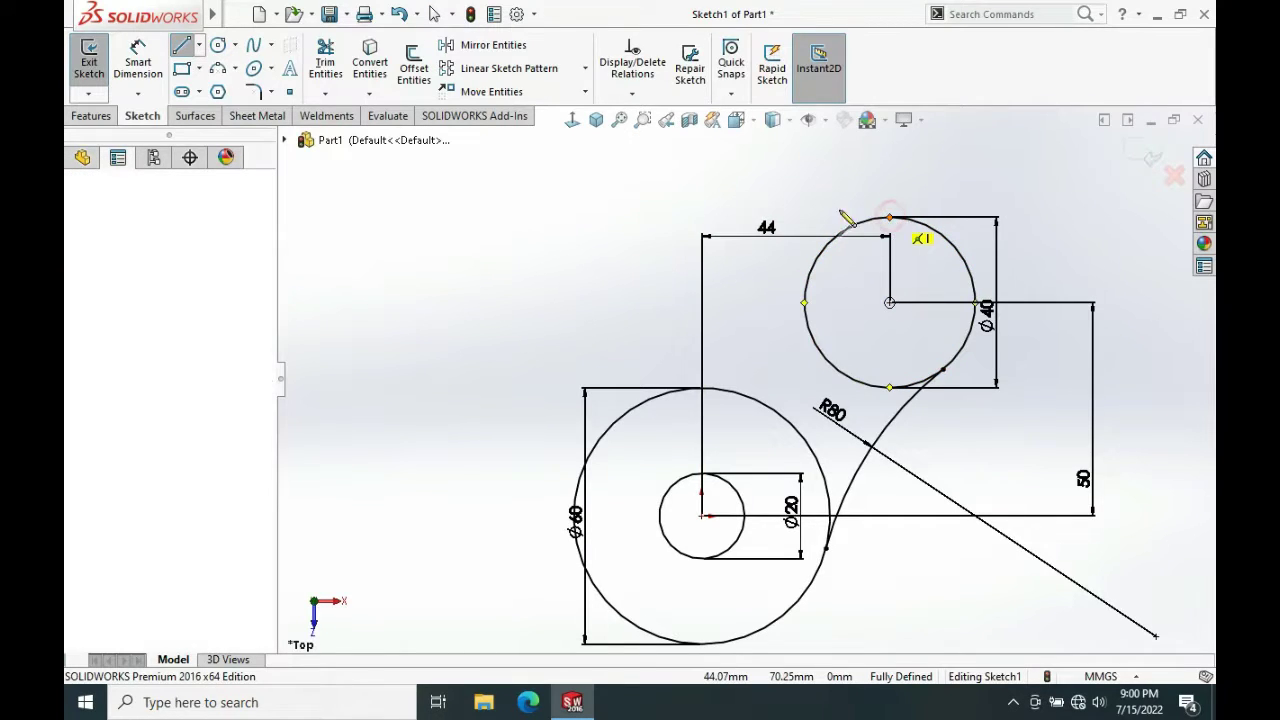
pyautogui.click(647, 217)
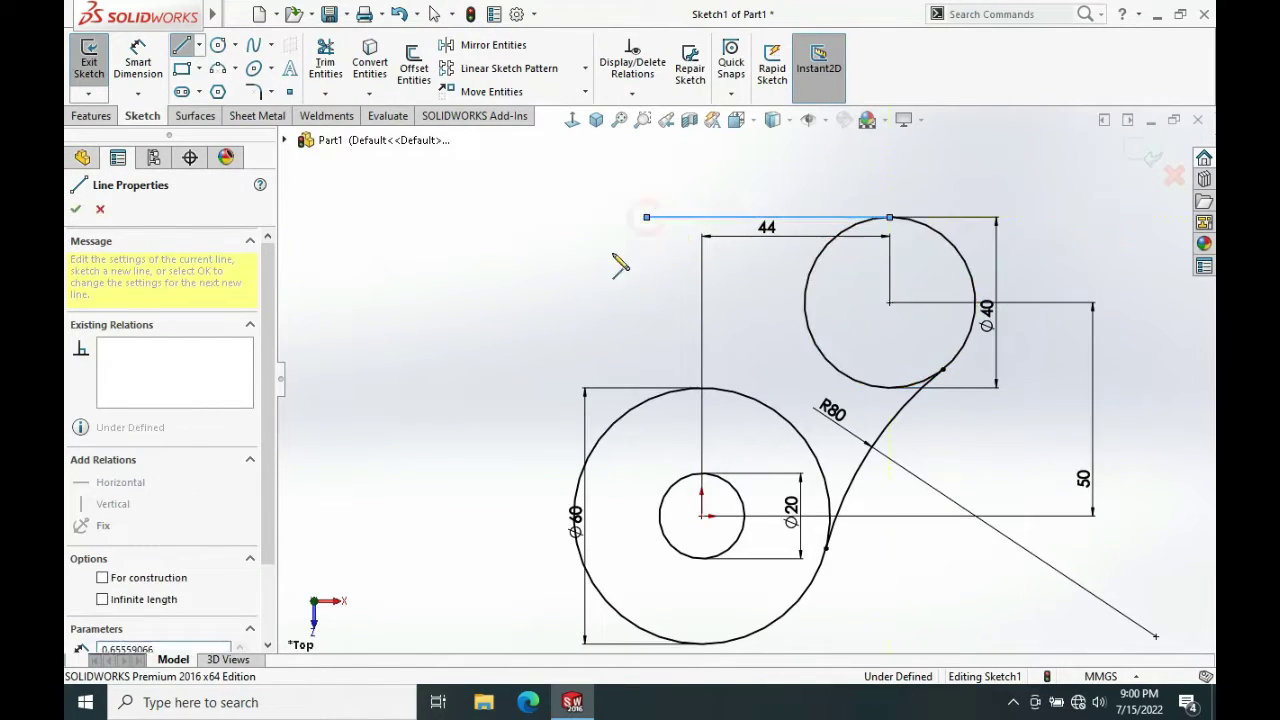
pyautogui.click(557, 324)
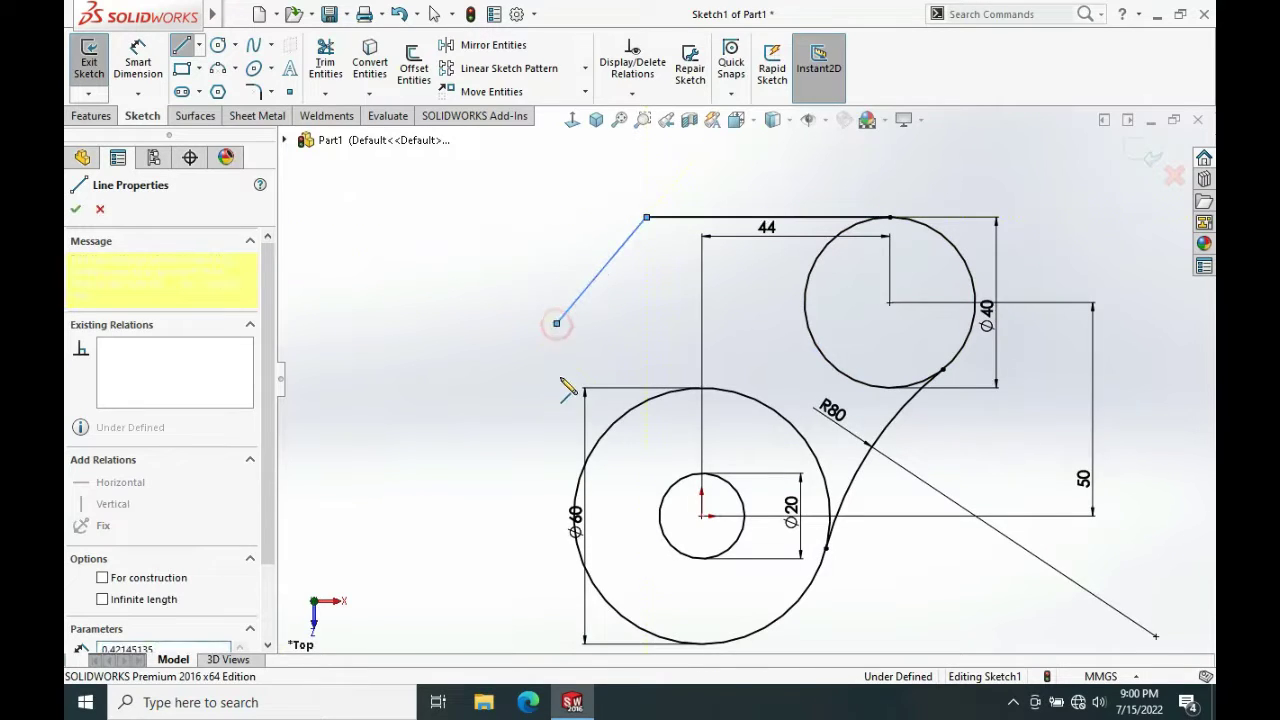
pyautogui.click(557, 472)
pyautogui.press('Escape')
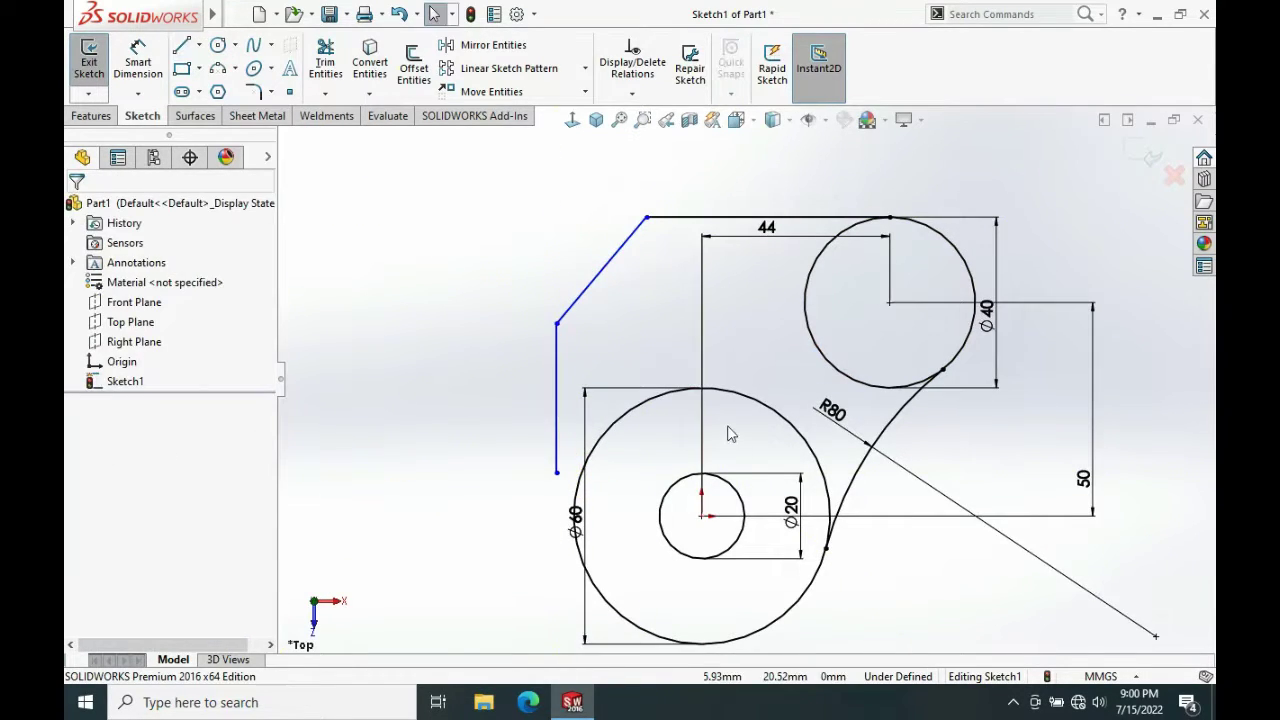
pyautogui.scroll(2, 727, 430)
pyautogui.scroll(-3, 720, 425)
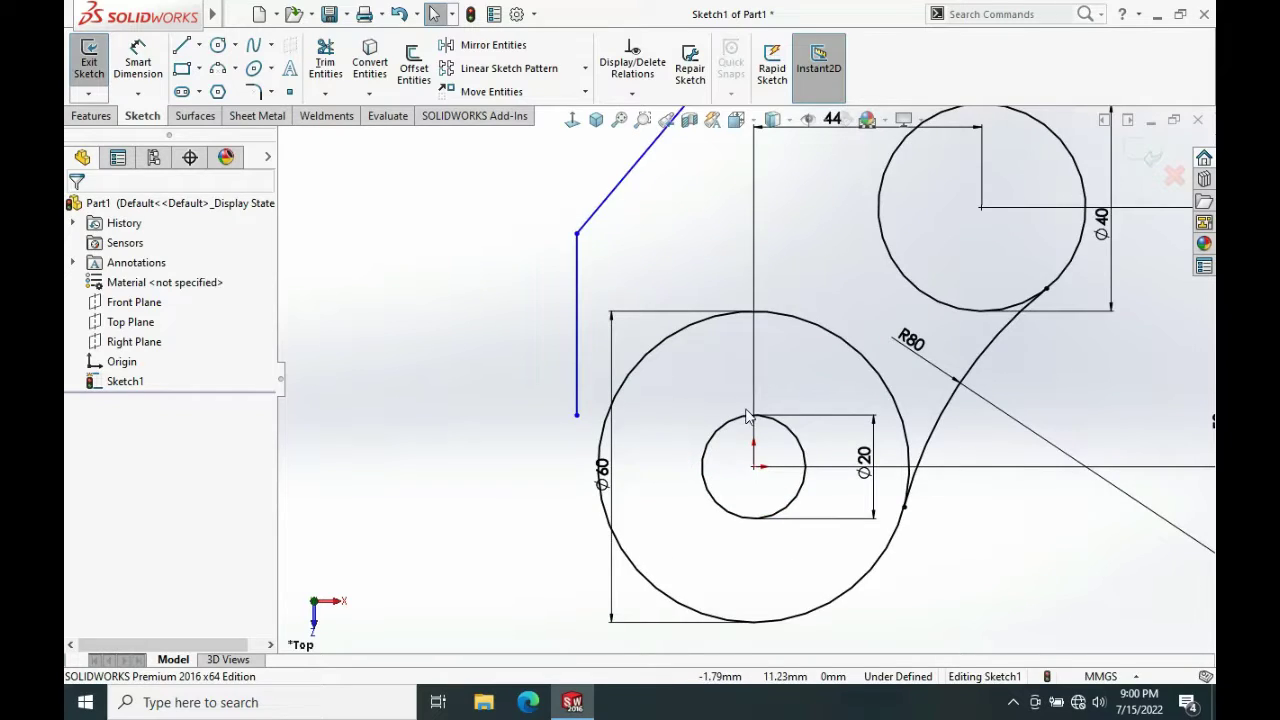
pyautogui.press('s')
pyautogui.click(818, 455)
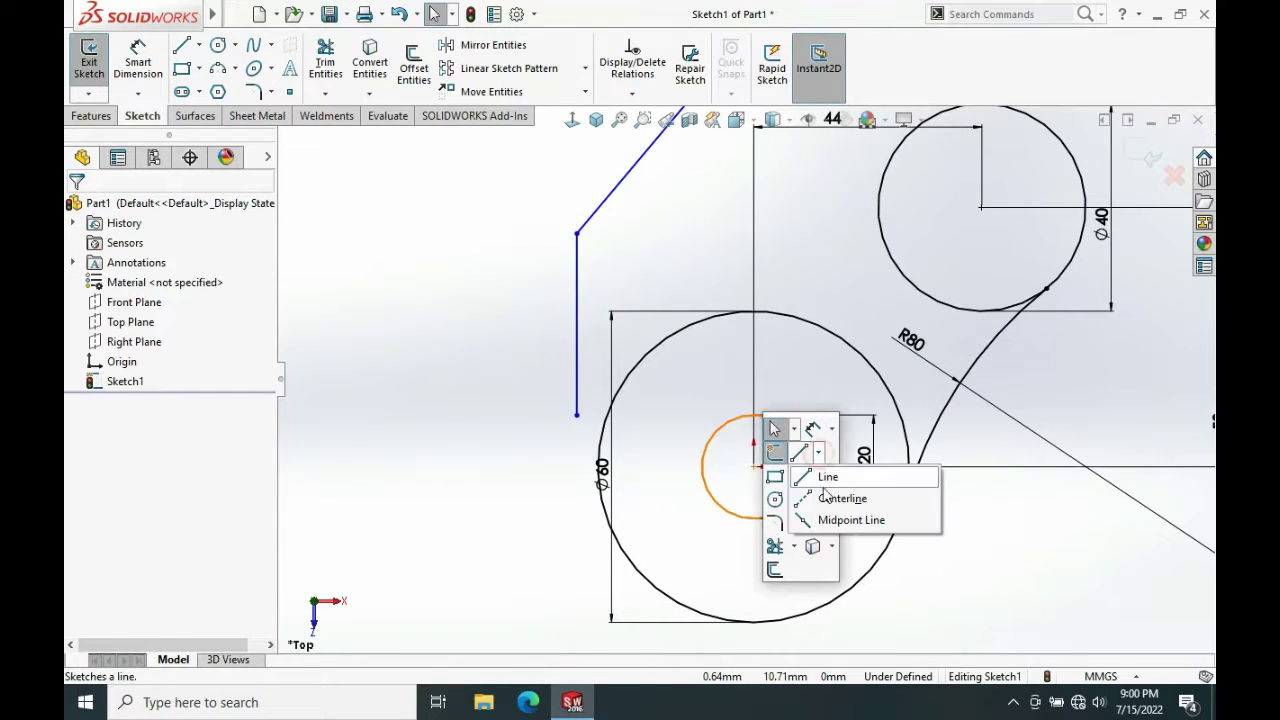
pyautogui.click(823, 497)
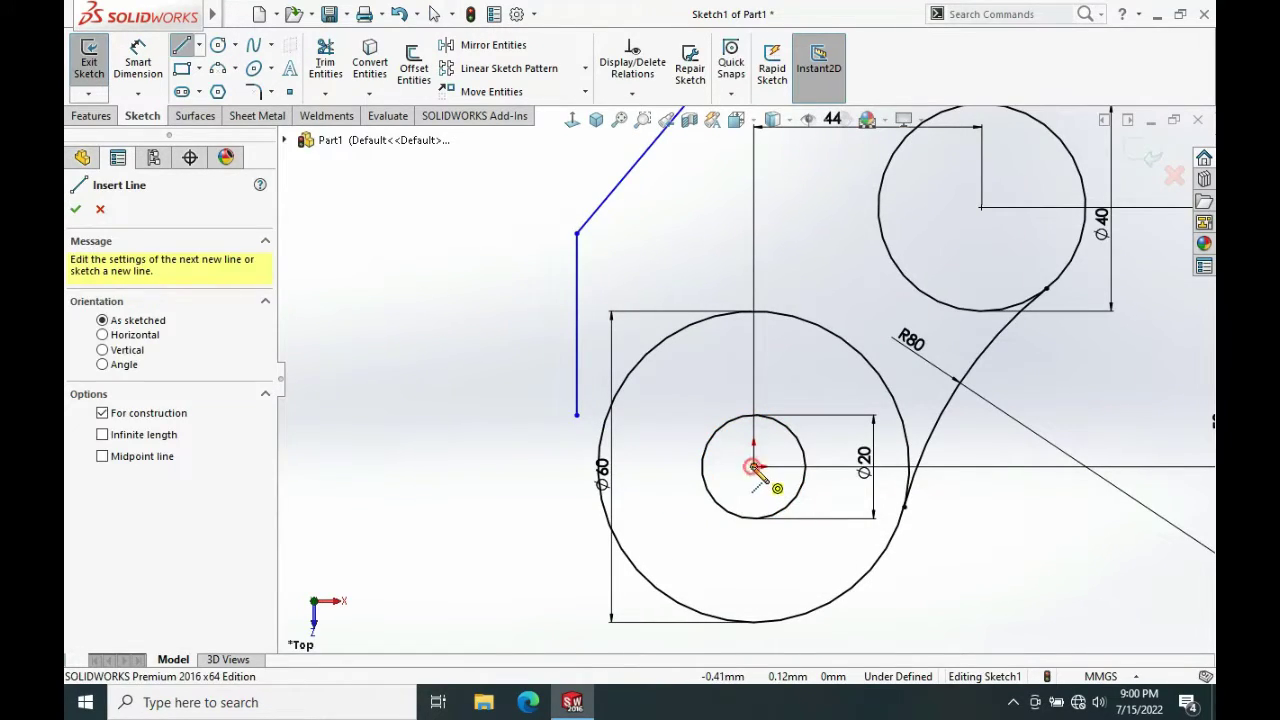
pyautogui.click(754, 467)
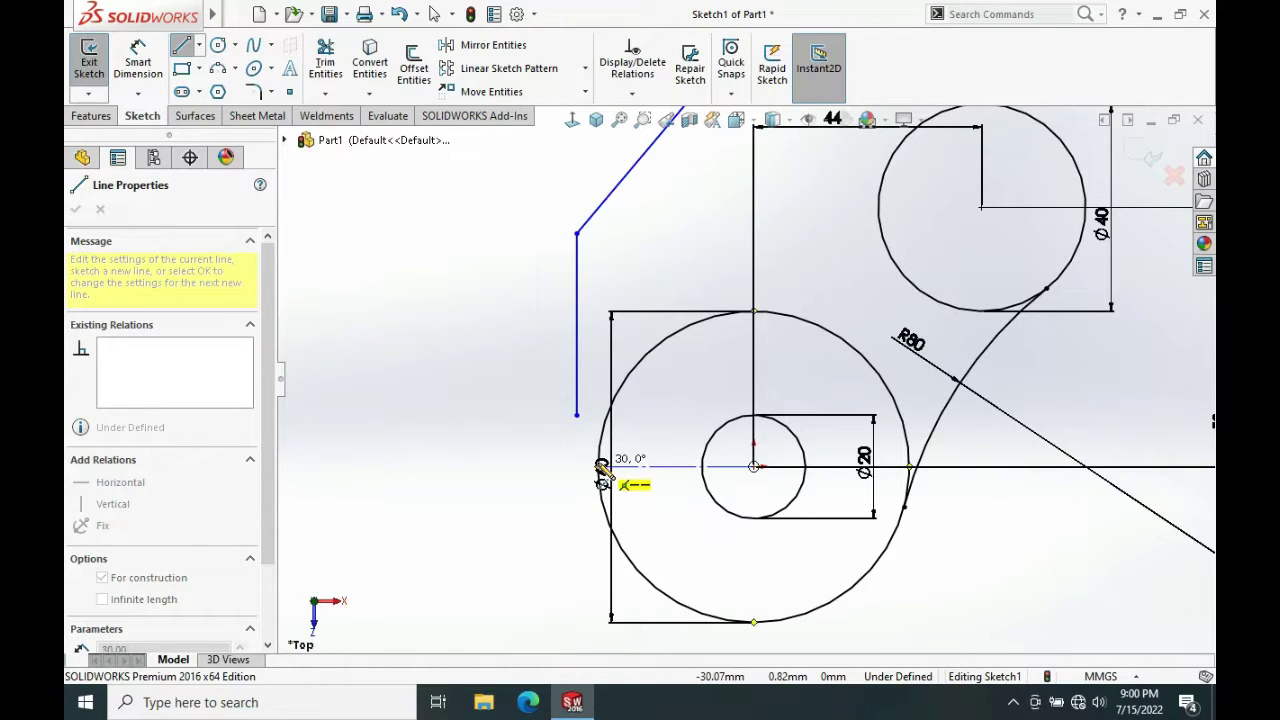
pyautogui.press('Escape')
# Move the 60 mm diameter dimension farther left of the circle and draw a 30 mm horizontal centerline from the origin to the circle's left quadrant
pyautogui.moveTo(603, 468); pyautogui.dragTo(474, 476)
pyautogui.press('s')
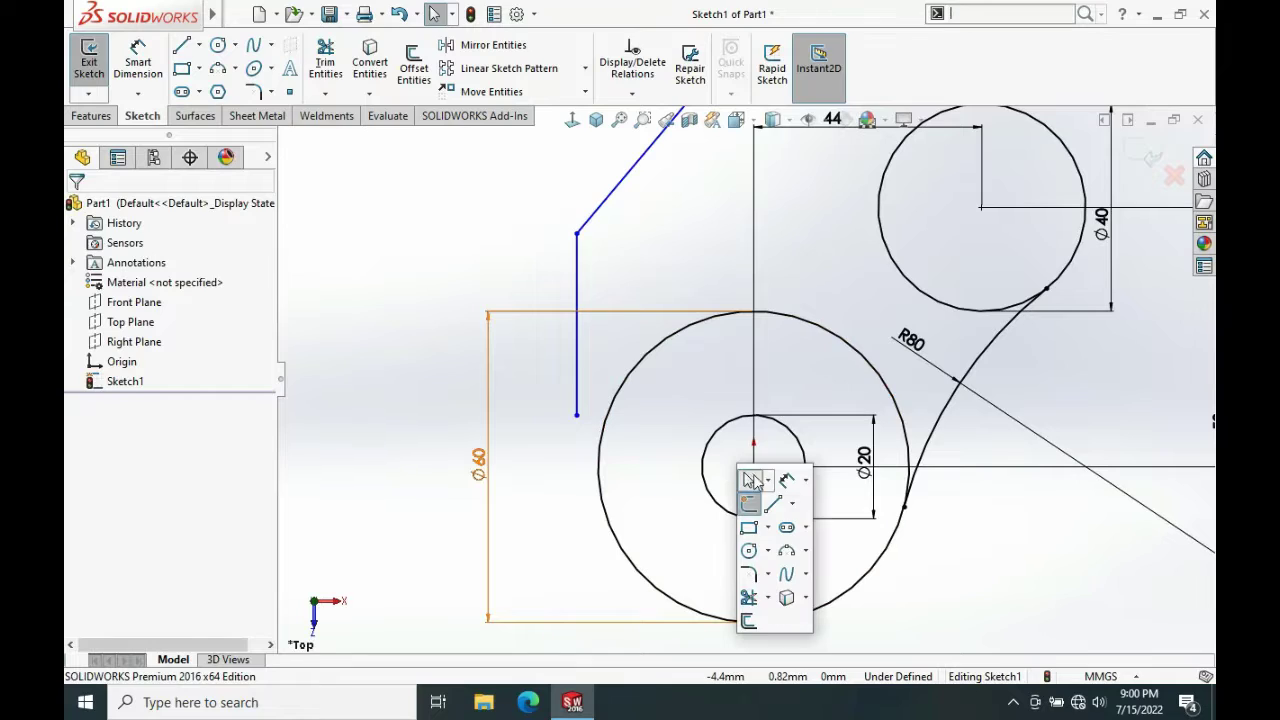
pyautogui.click(795, 506)
pyautogui.click(815, 546)
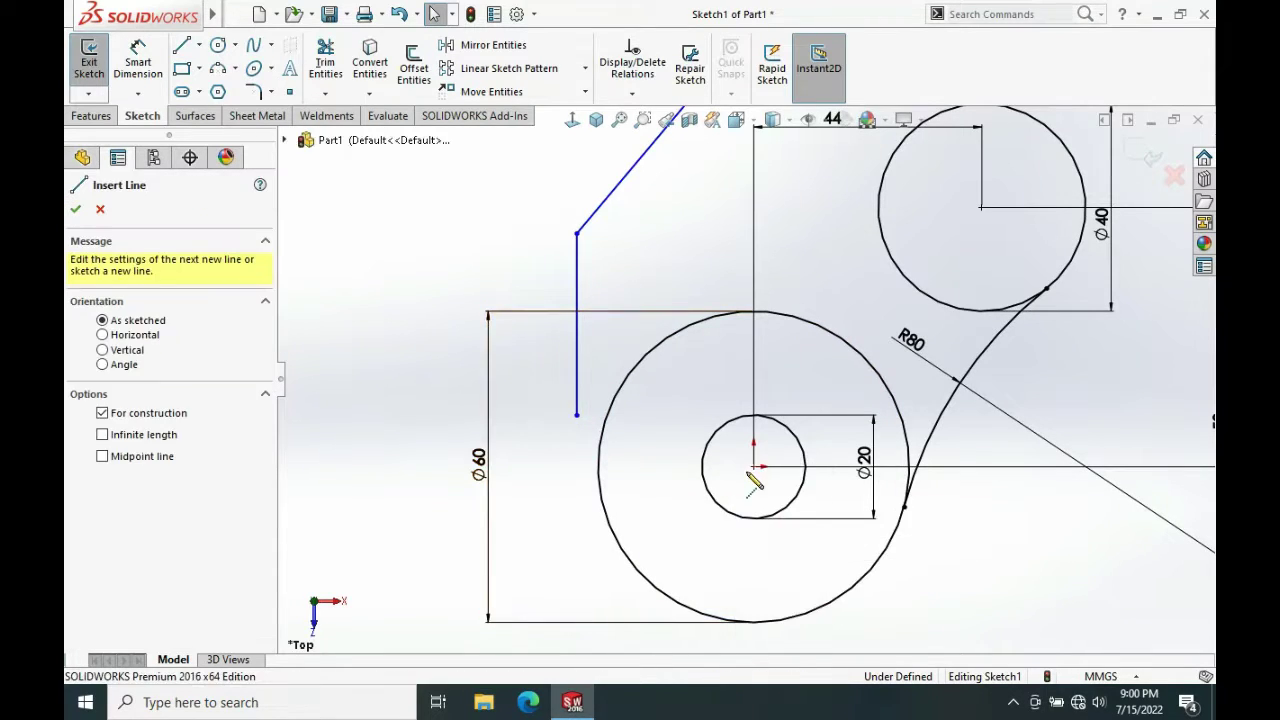
pyautogui.click(754, 467)
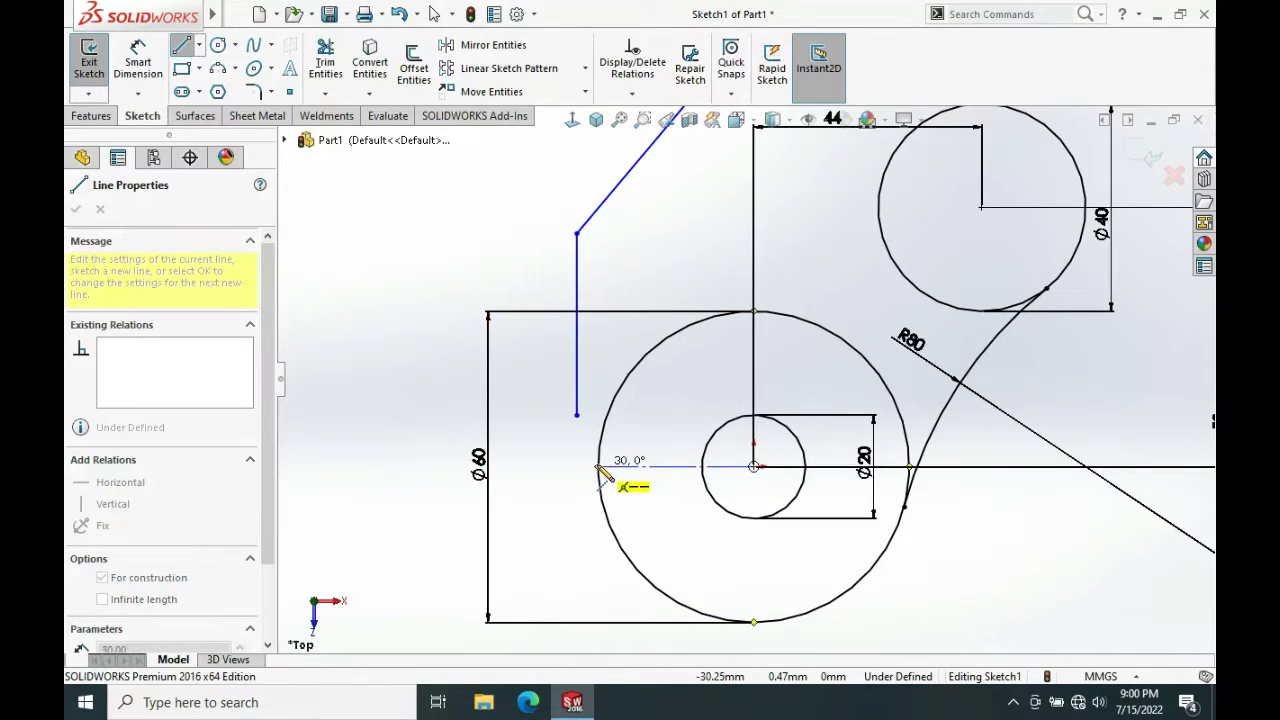
pyautogui.click(598, 467)
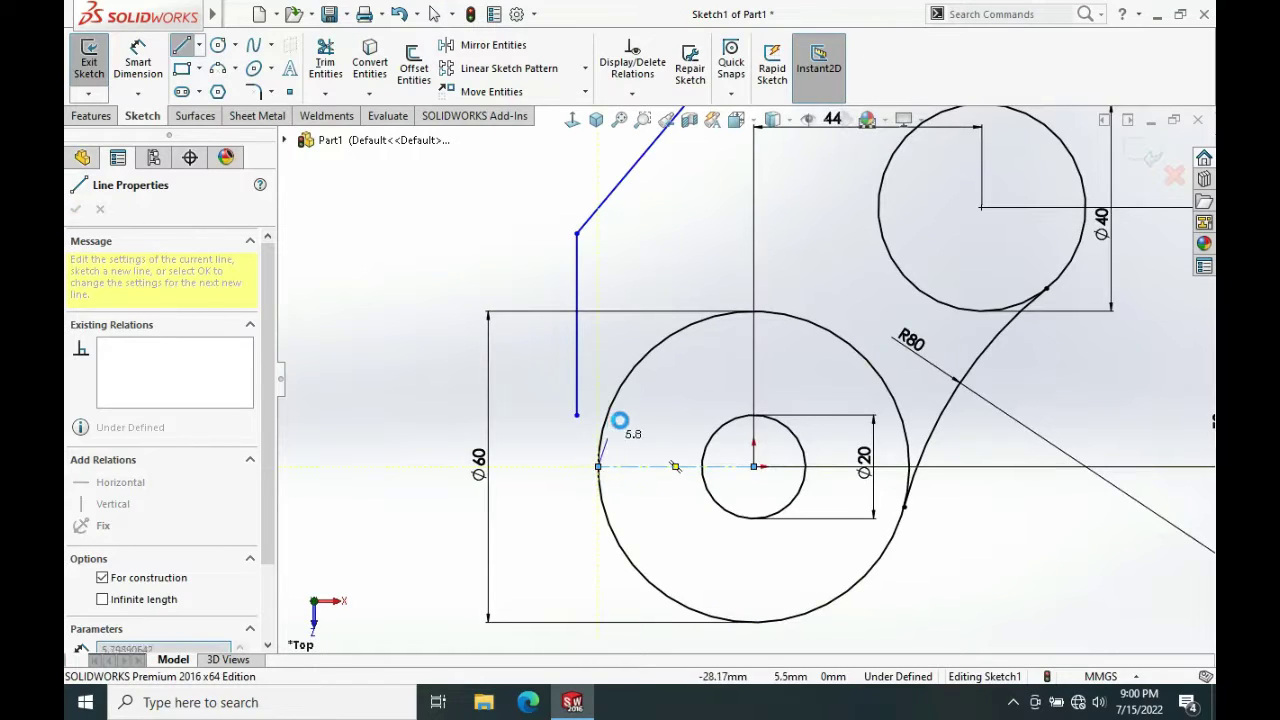
pyautogui.press('Escape')
# Sketch a line about 34 mm long from the top of the 20 mm circle to the lower end of the vertical line
pyautogui.press('s')
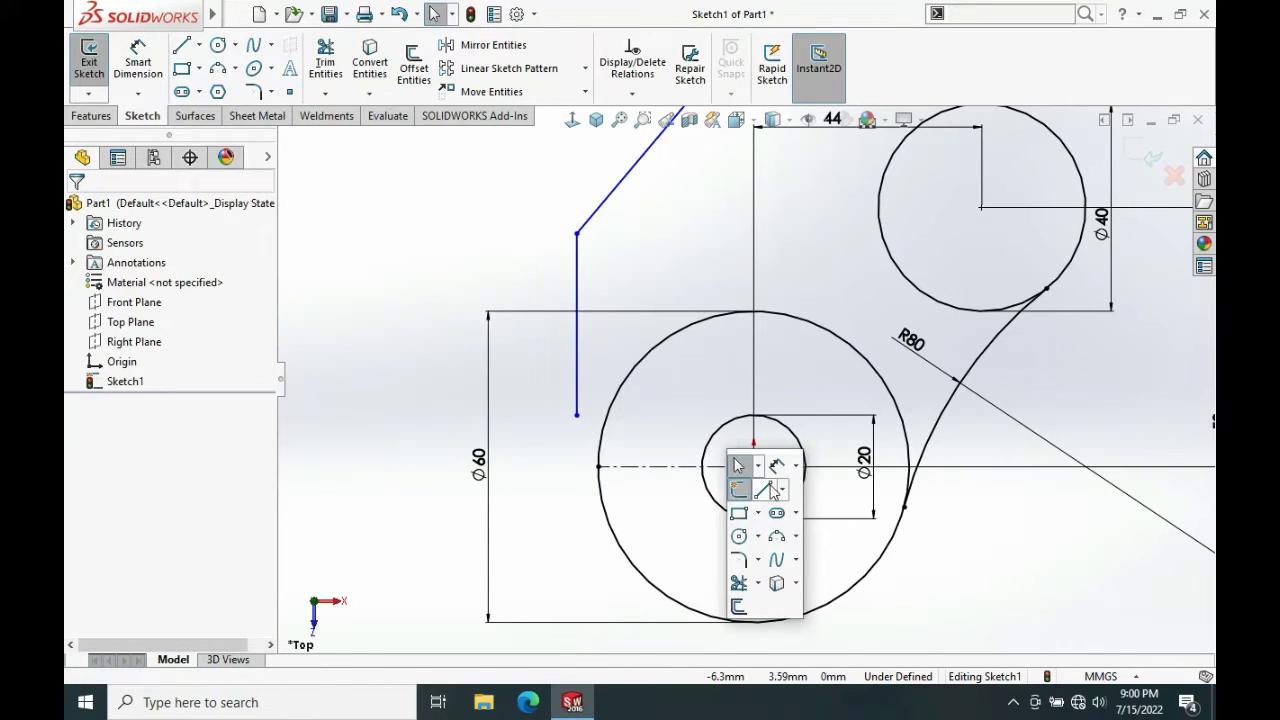
pyautogui.click(766, 489)
pyautogui.click(754, 414)
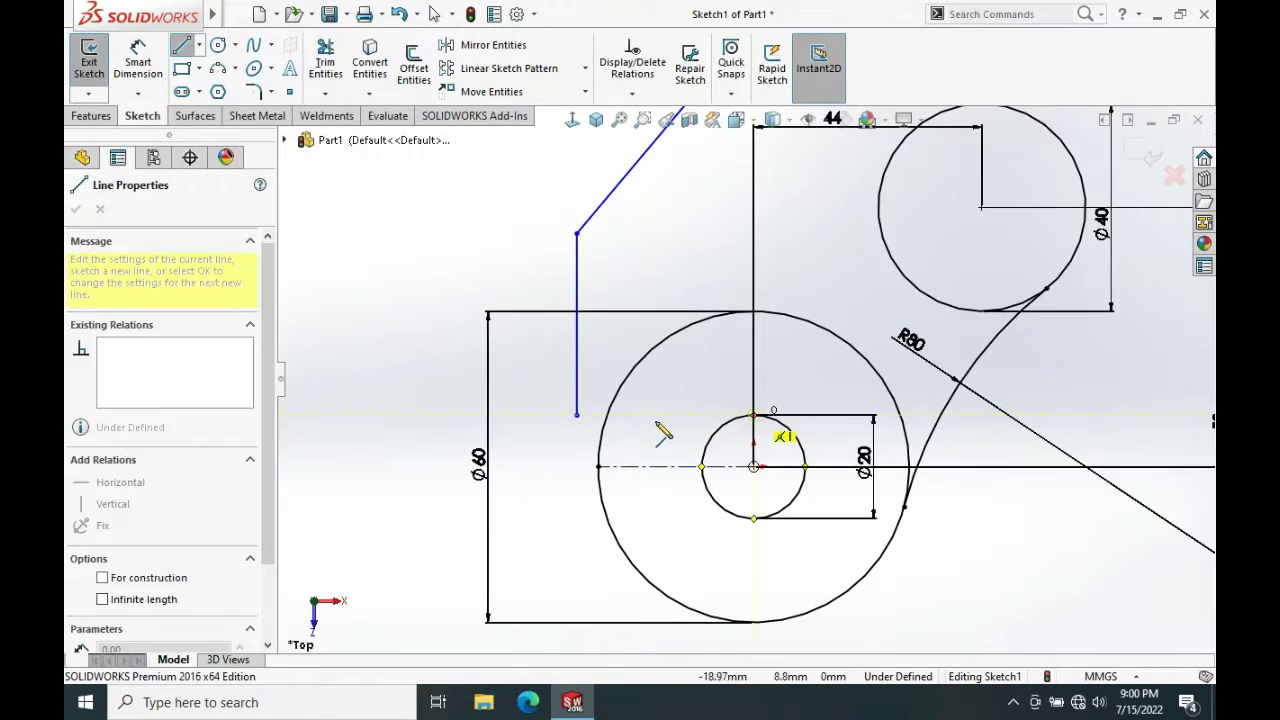
pyautogui.click(577, 414)
pyautogui.scroll(3, 686, 410)
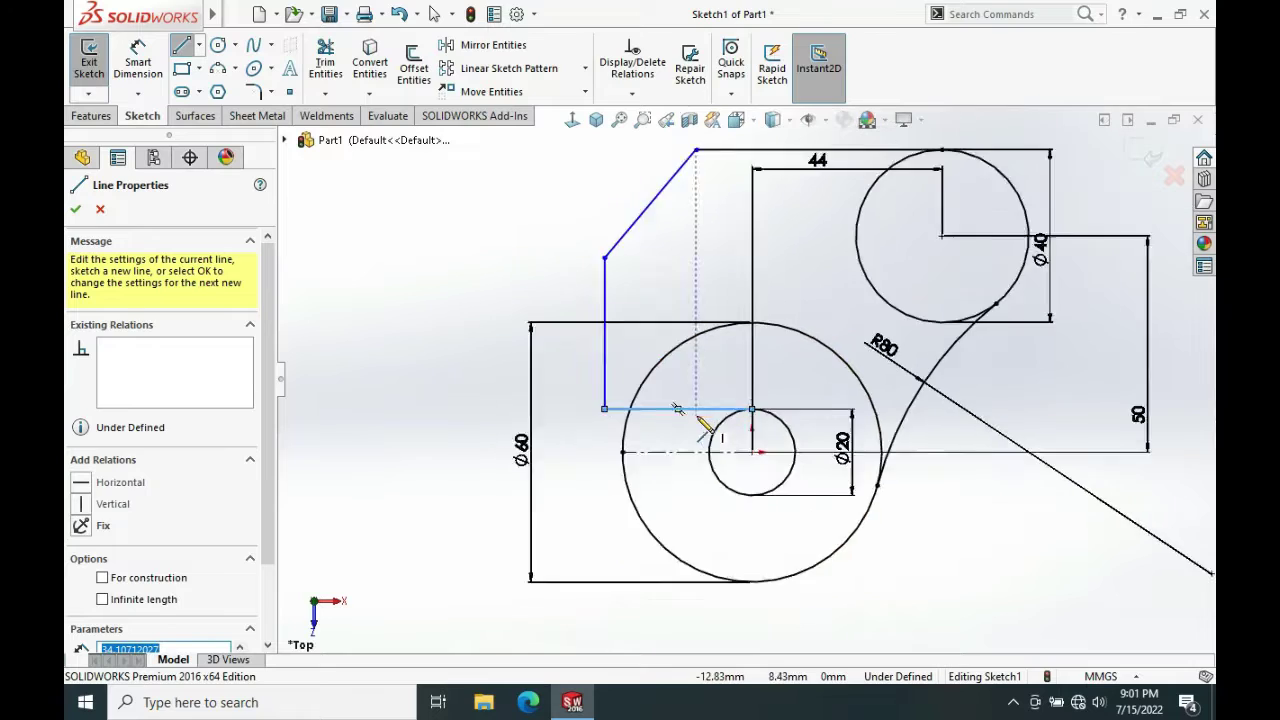
pyautogui.press('Escape')
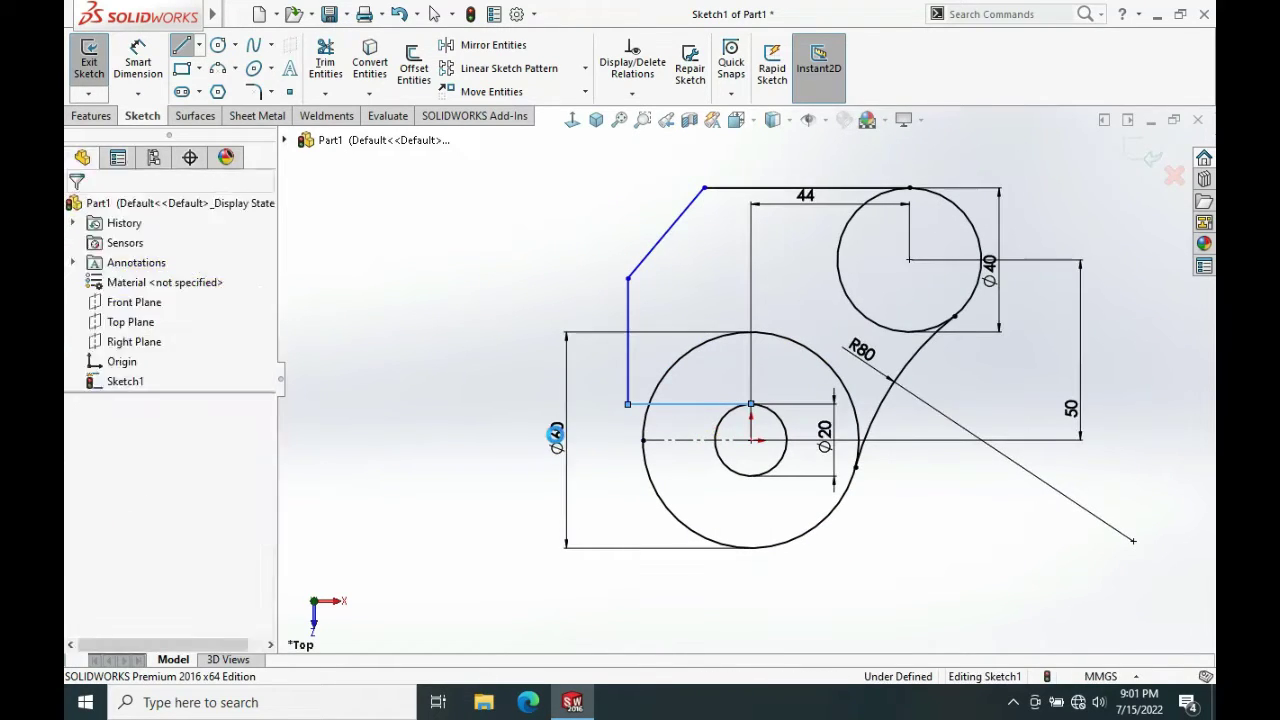
# Delete the 60 mm diameter dimension, and trim away the large circle's upper part and the 20 mm circle's upper-left quarter
pyautogui.moveTo(558, 437); pyautogui.dragTo(527, 437)
pyautogui.press('Delete')
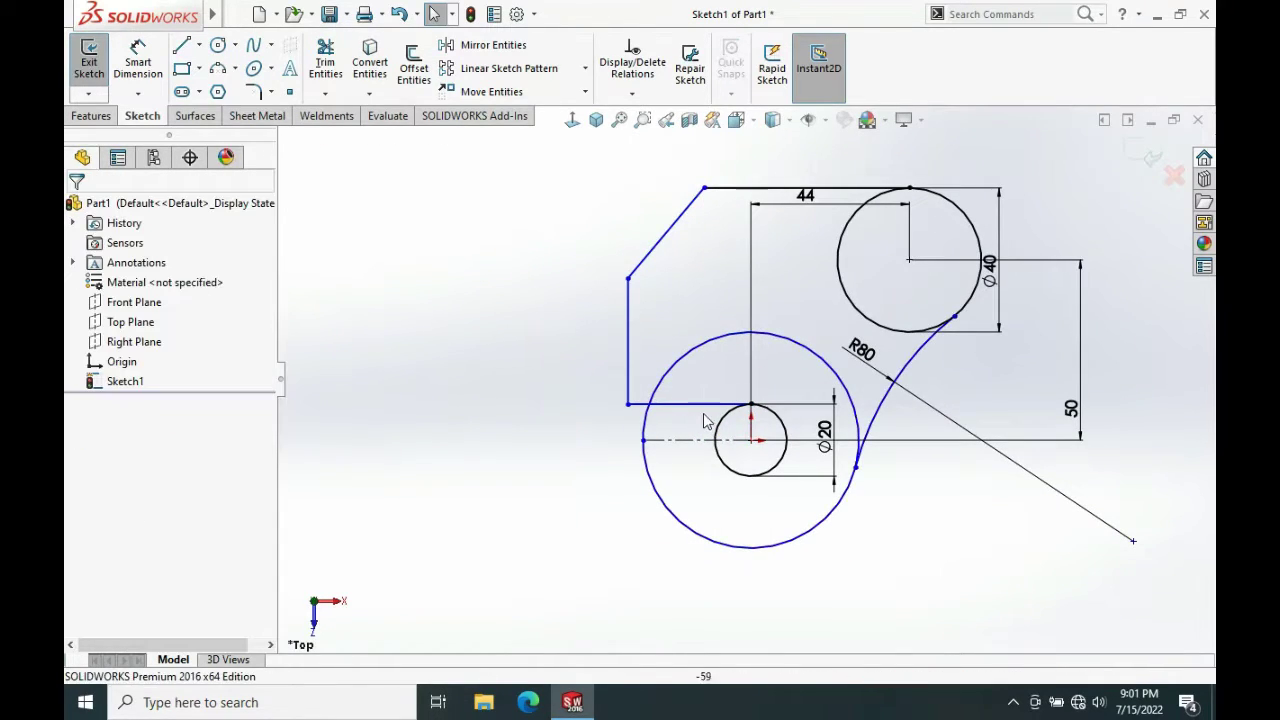
pyautogui.click(327, 58)
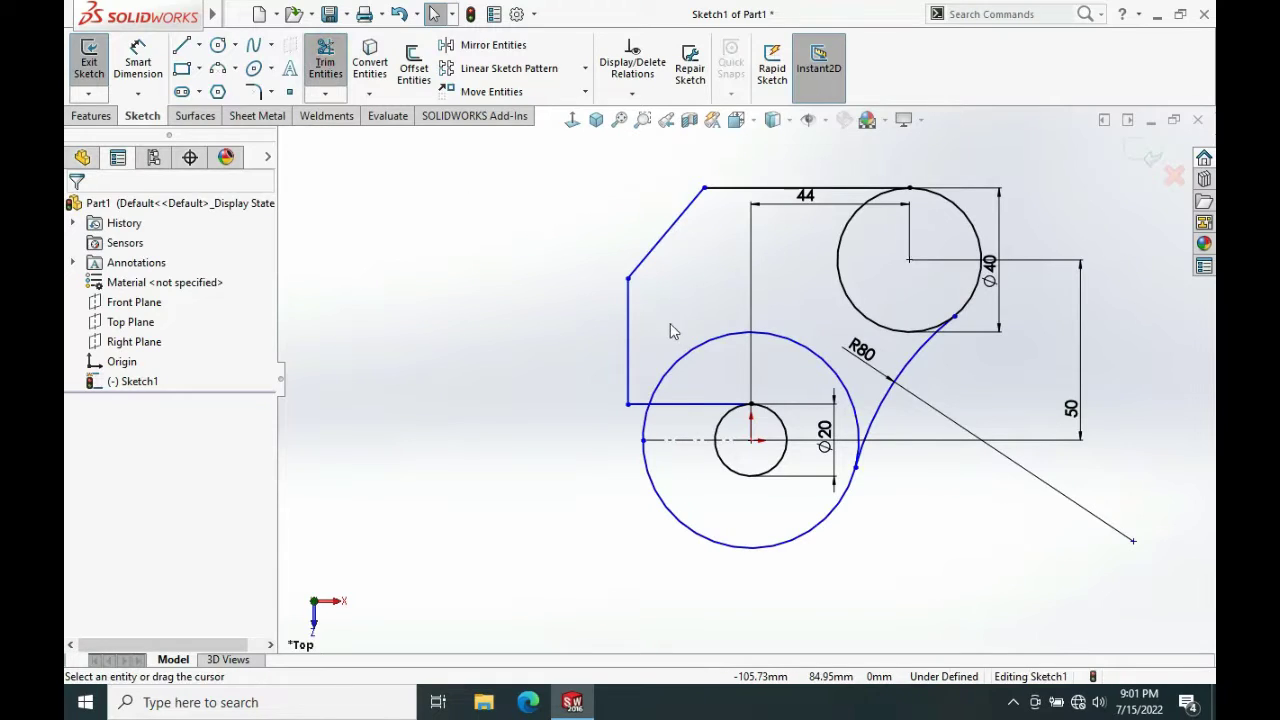
pyautogui.moveTo(670, 323); pyautogui.dragTo(703, 374)
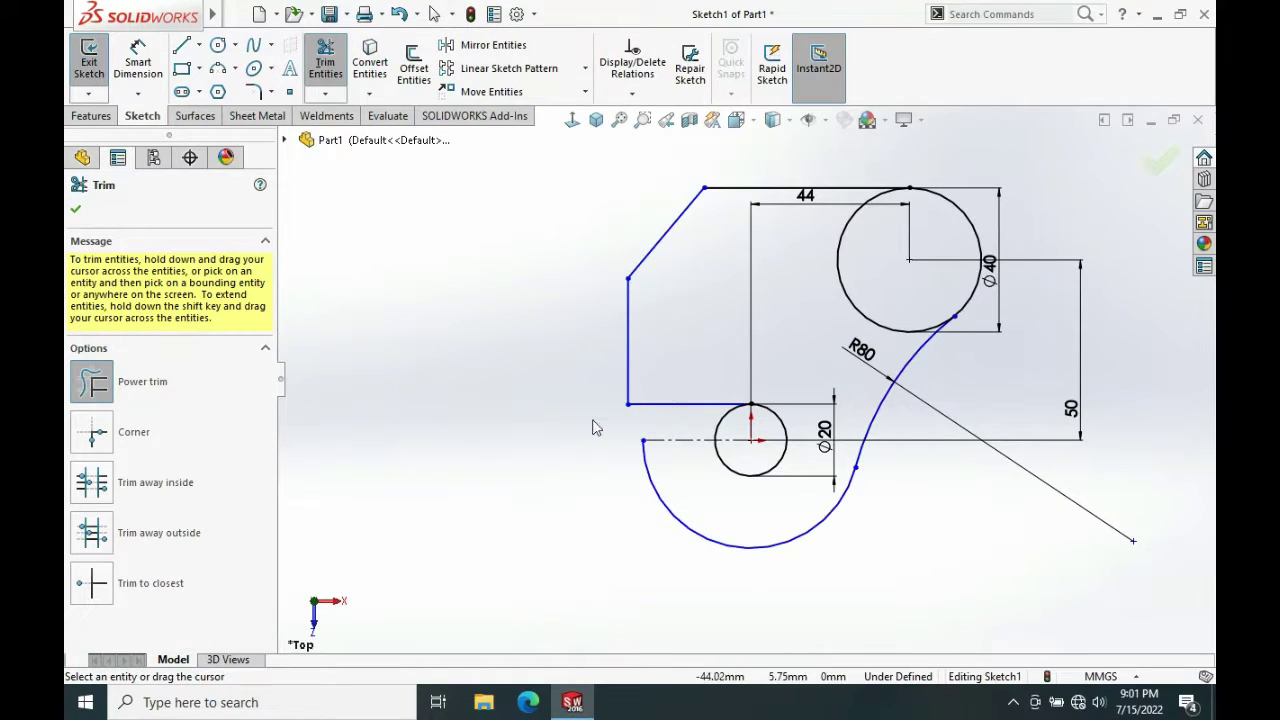
pyautogui.scroll(-3, 706, 434)
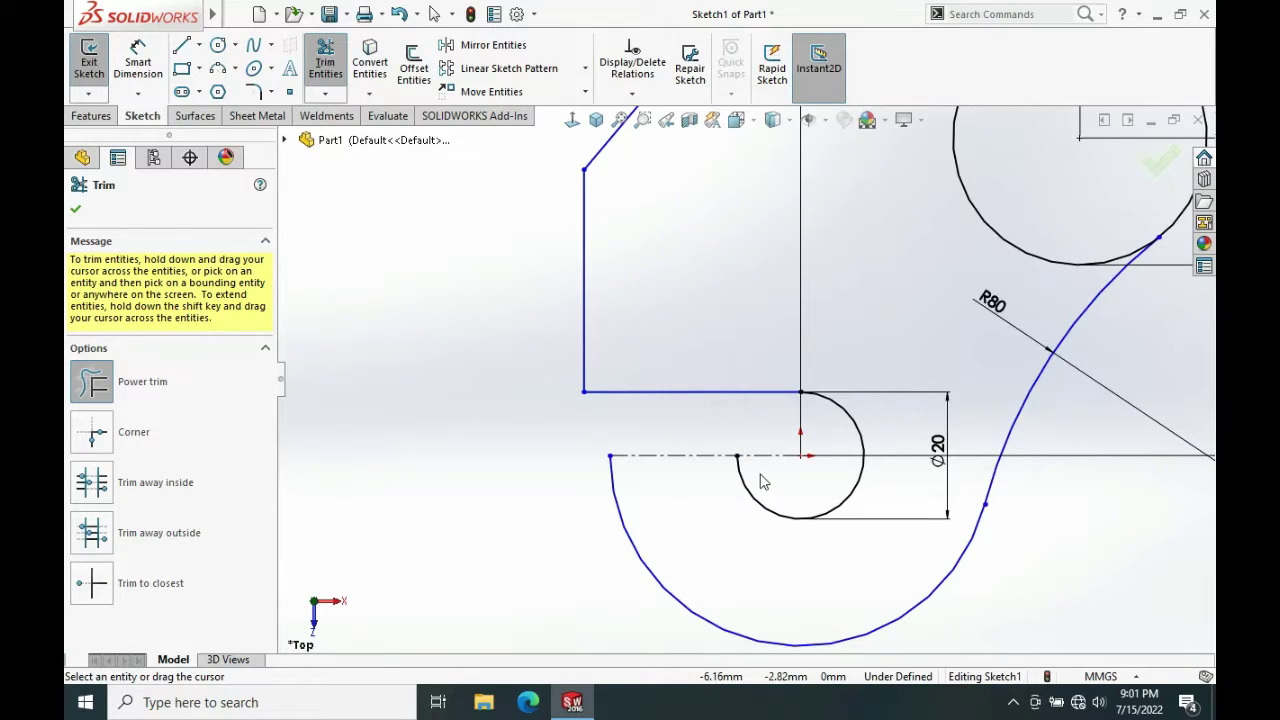
pyautogui.press('Escape')
# Sketch a horizontal line about 28 mm long from the bottom of the 20 mm circle to the large lower arc
pyautogui.press('s')
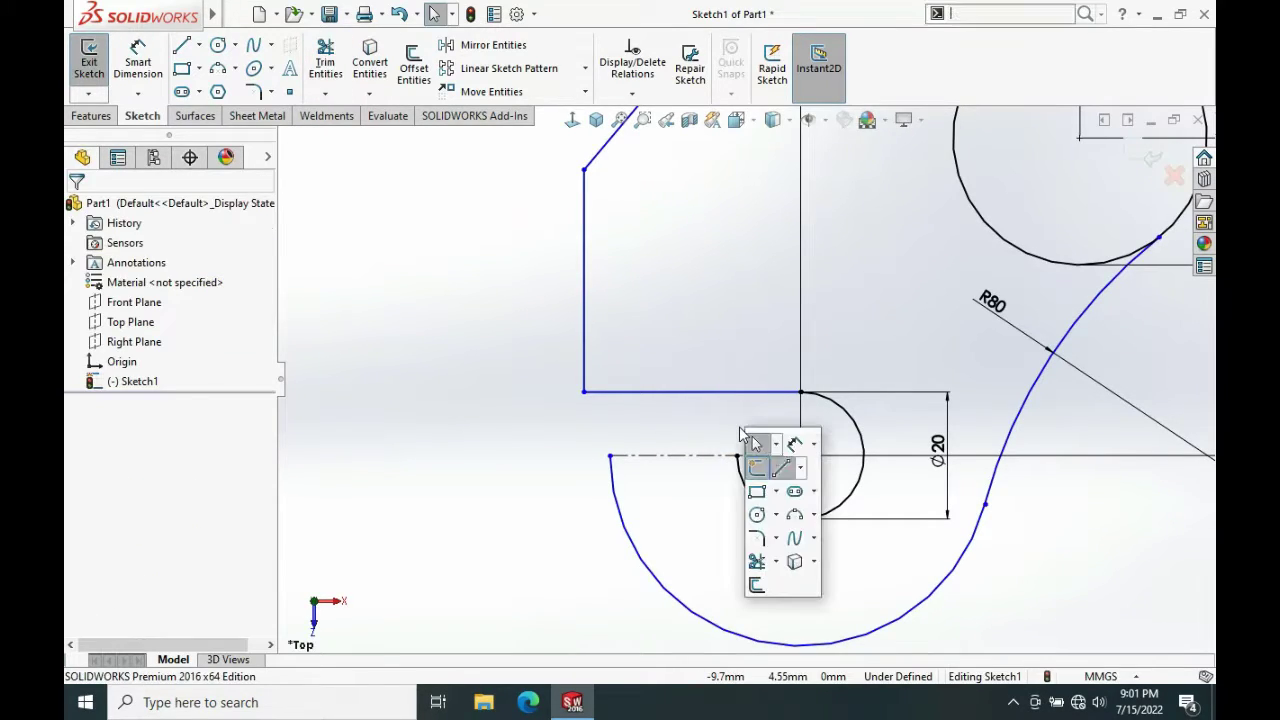
pyautogui.click(784, 469)
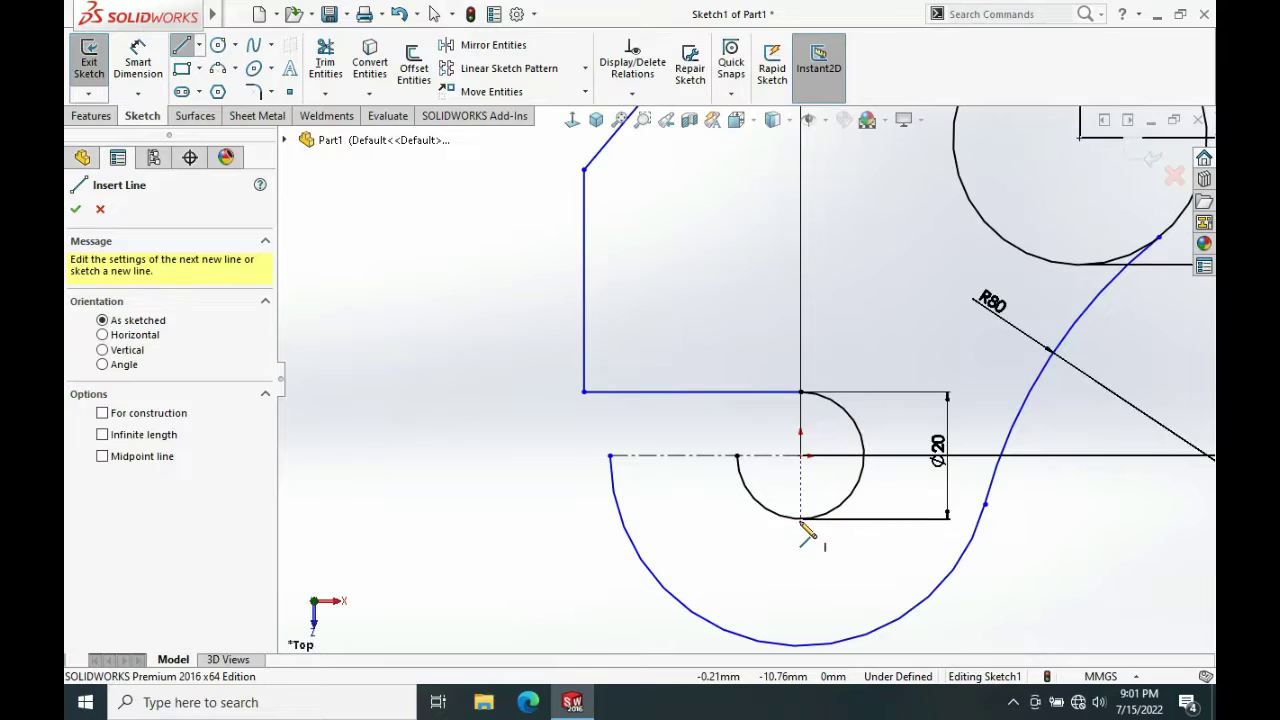
pyautogui.click(800, 518)
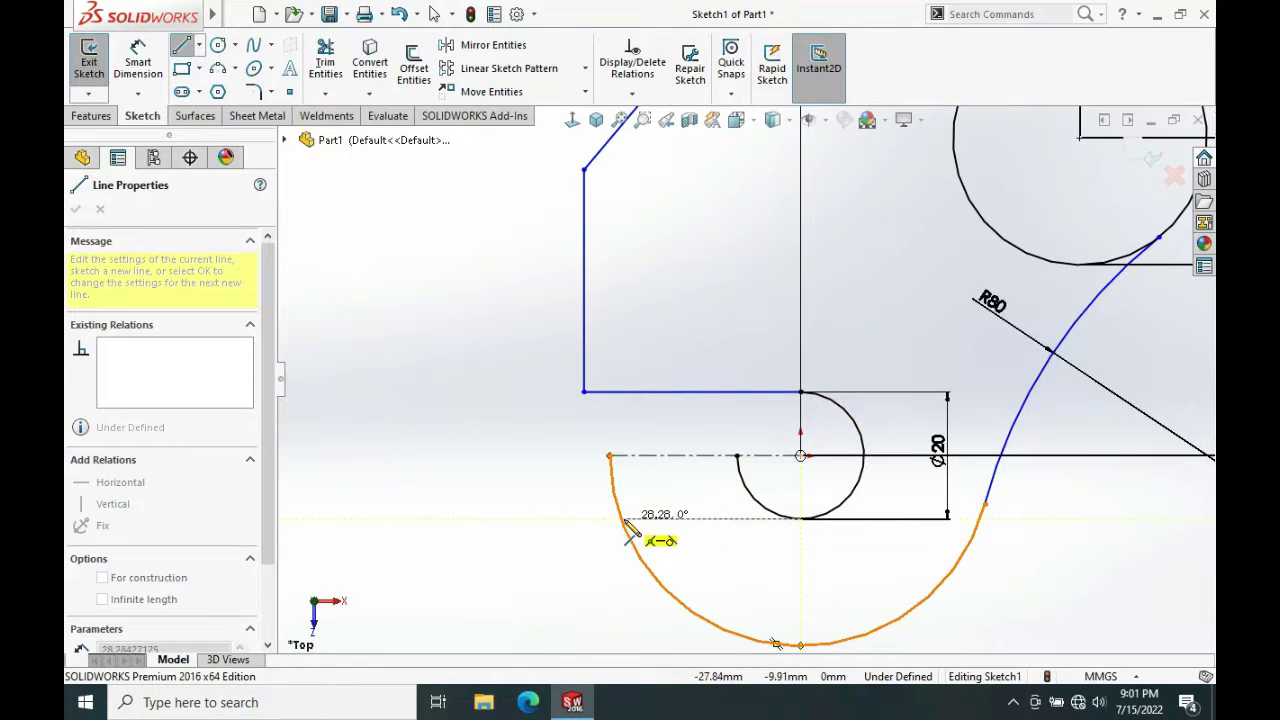
pyautogui.click(621, 518)
pyautogui.press('Escape')
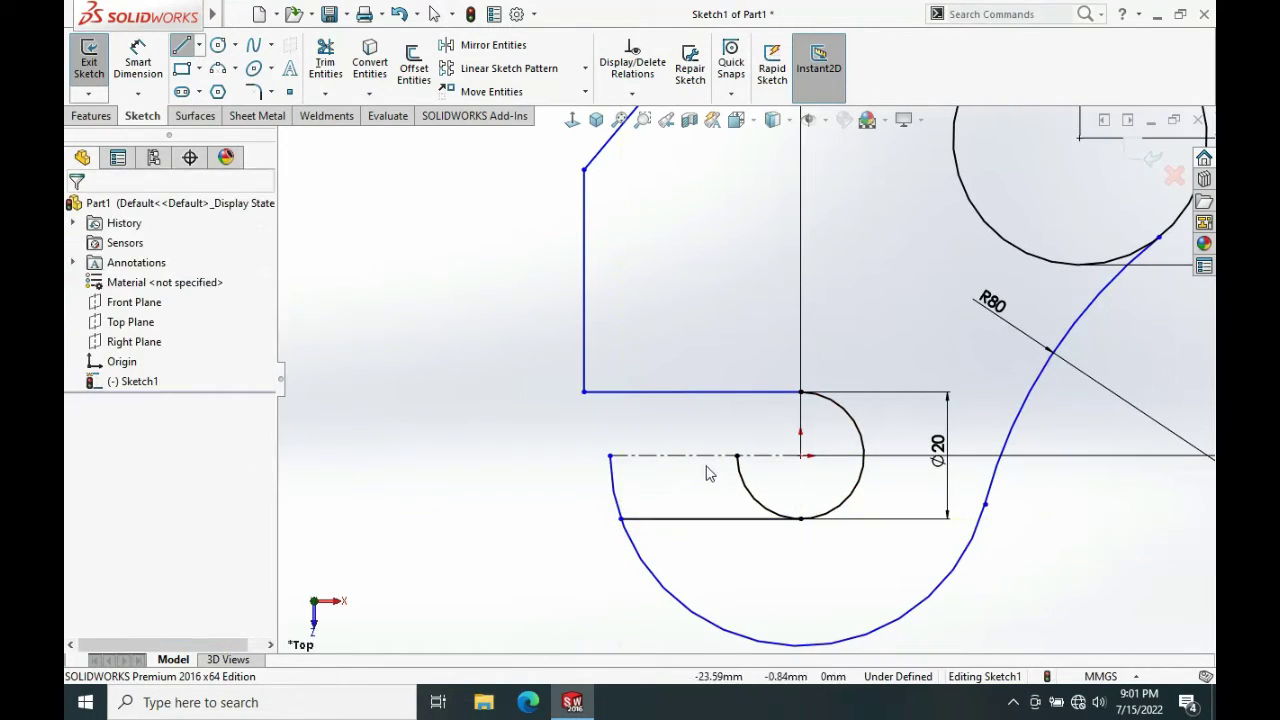
pyautogui.press('s')
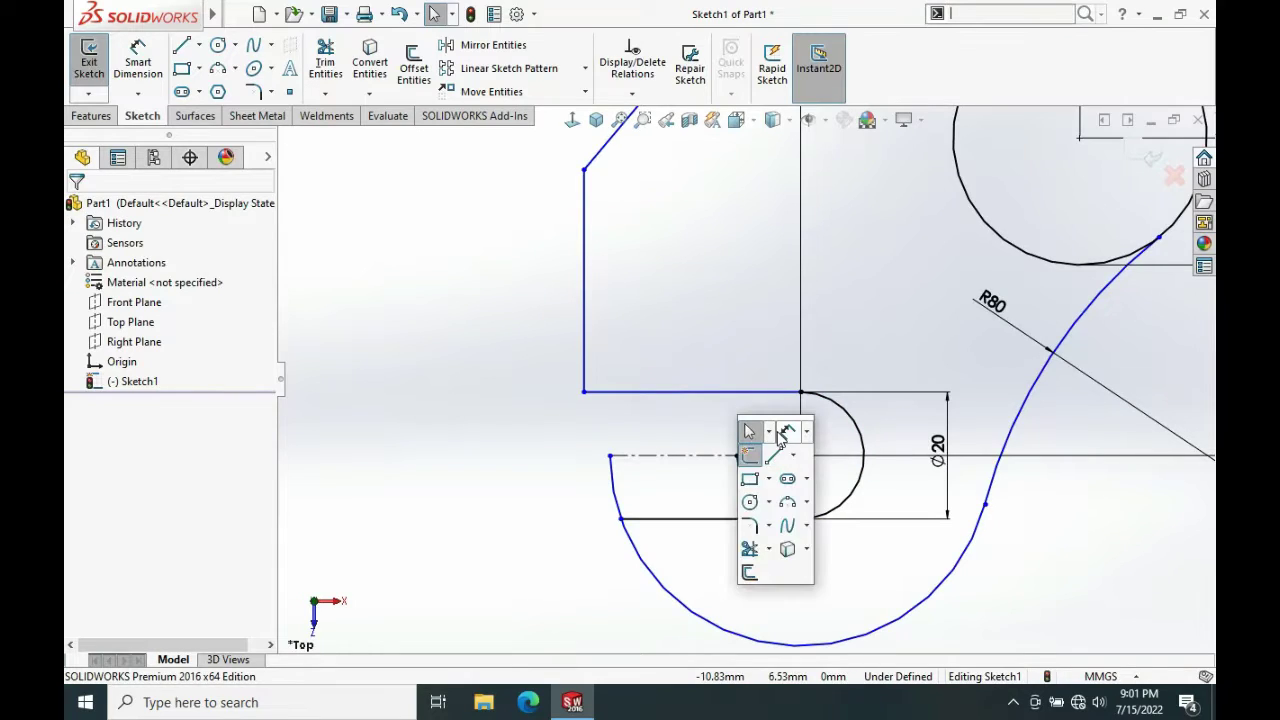
pyautogui.click(788, 433)
pyautogui.click(723, 521)
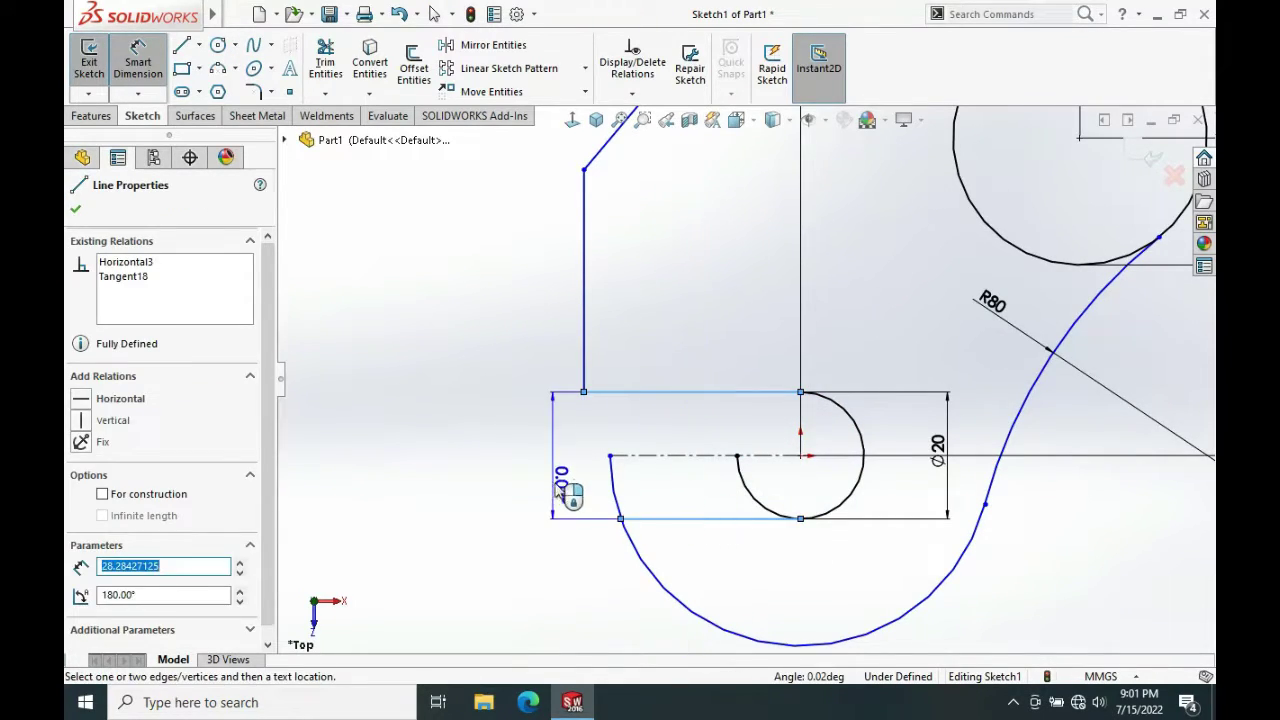
pyautogui.click(718, 484)
pyautogui.press('Escape')
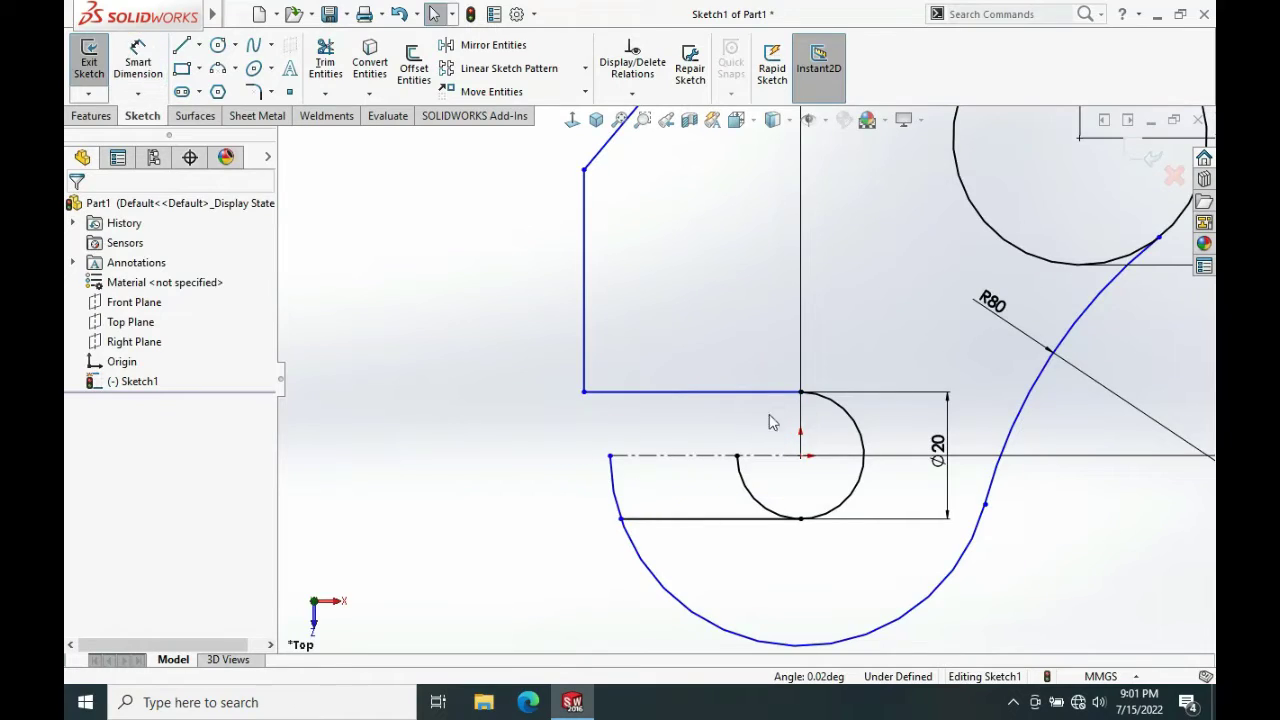
# Make the slot's upper line horizontal
pyautogui.click(716, 393)
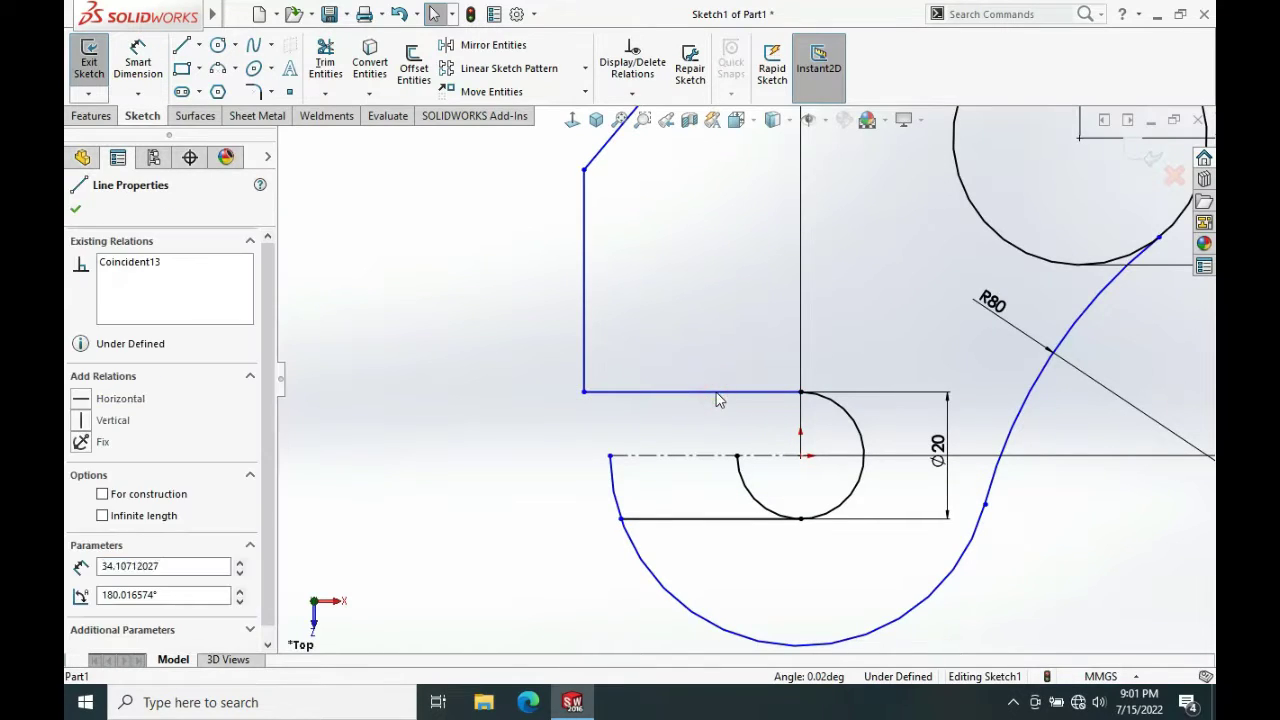
pyautogui.click(707, 323)
pyautogui.press('s')
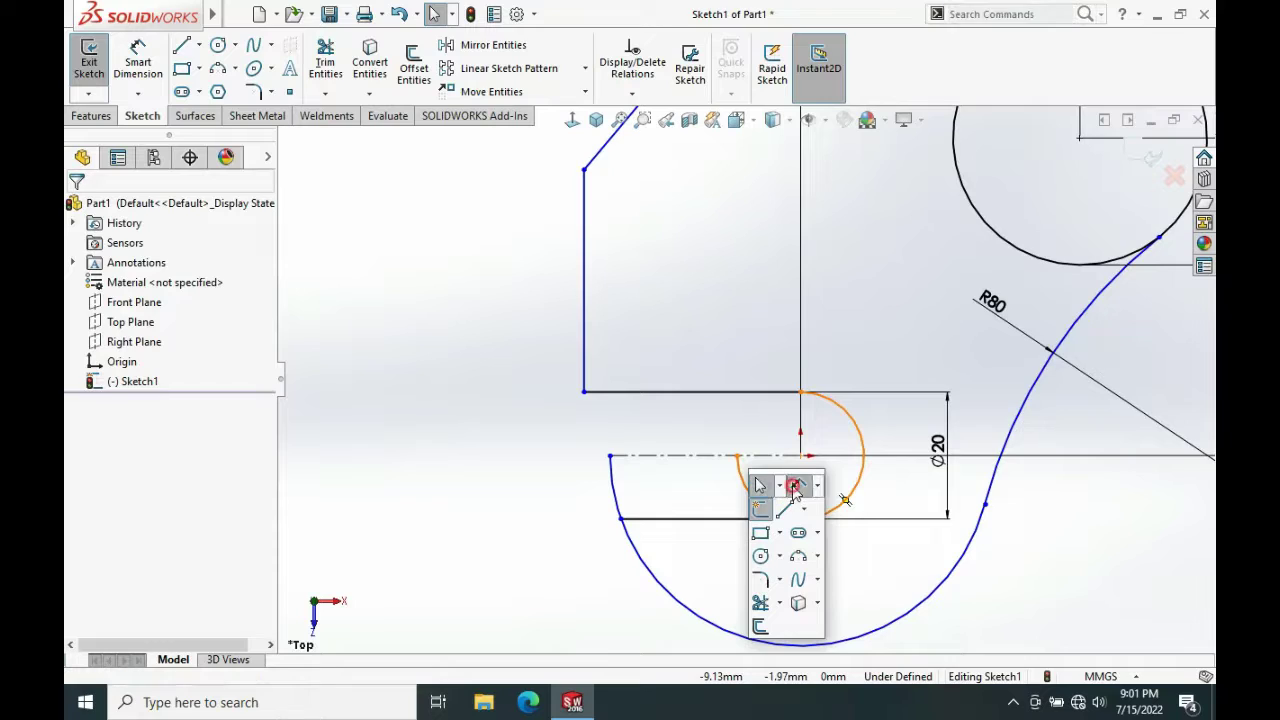
pyautogui.click(797, 487)
pyautogui.click(714, 393)
pyautogui.click(716, 519)
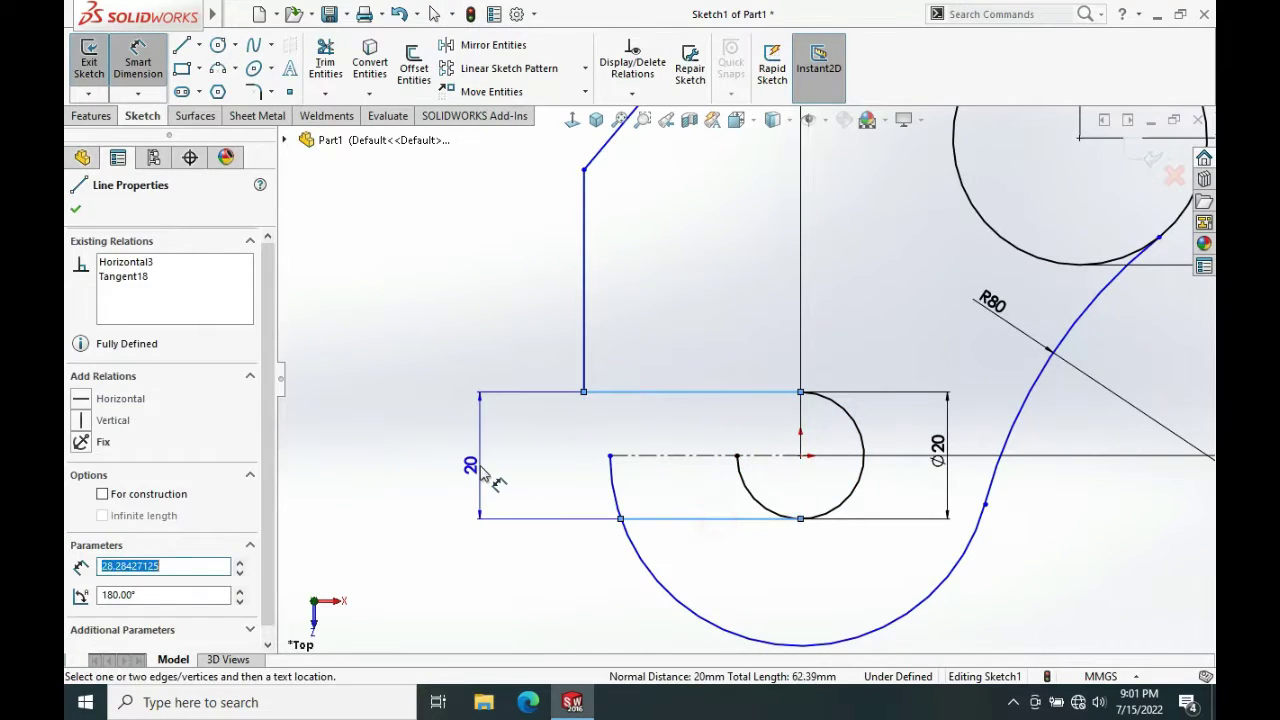
pyautogui.press('Escape')
pyautogui.press('Escape')
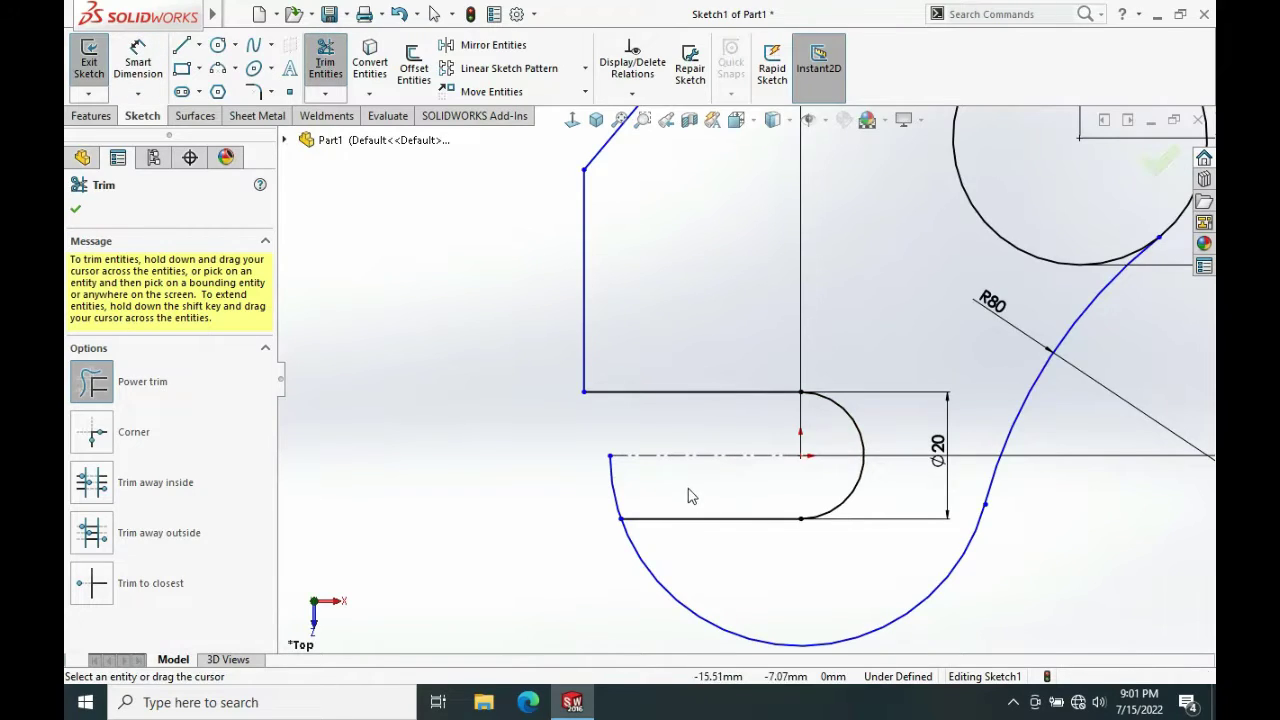
# Dimension the horizontal distance between the vertical line's lower endpoint and the origin as 30 mm
pyautogui.scroll(3, 688, 496)
pyautogui.press('s')
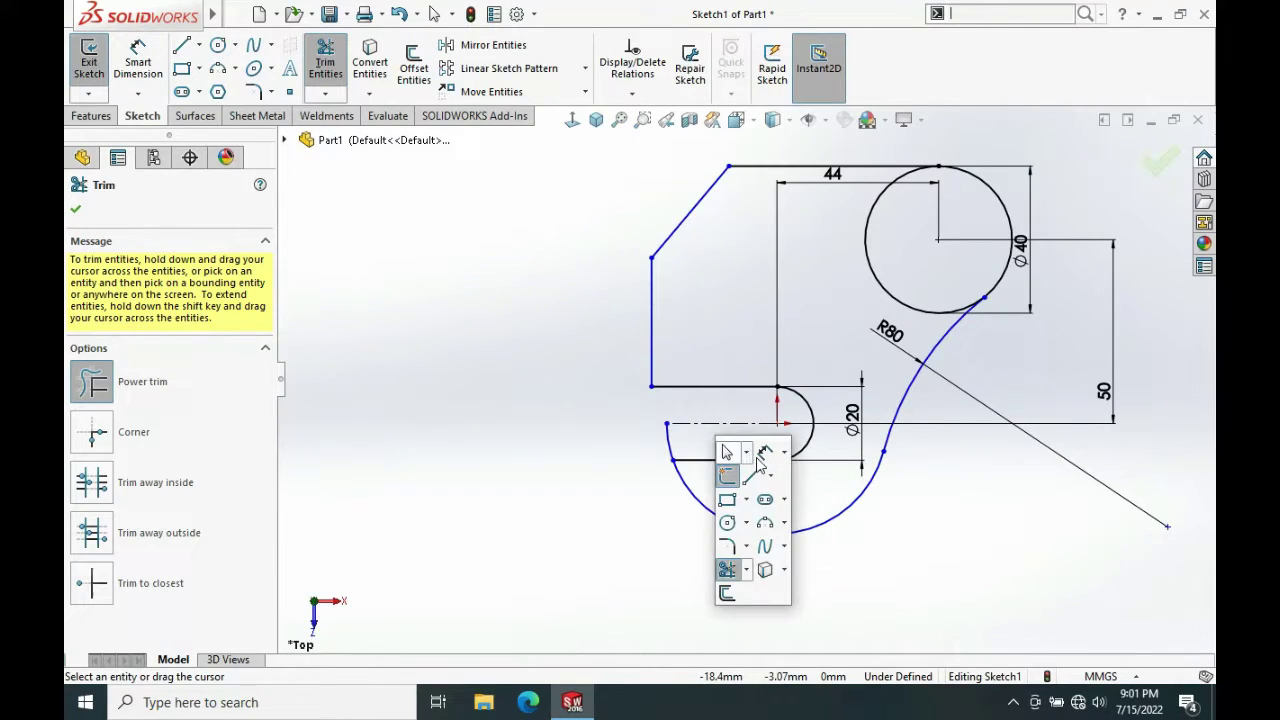
pyautogui.click(764, 453)
pyautogui.click(651, 386)
pyautogui.click(777, 423)
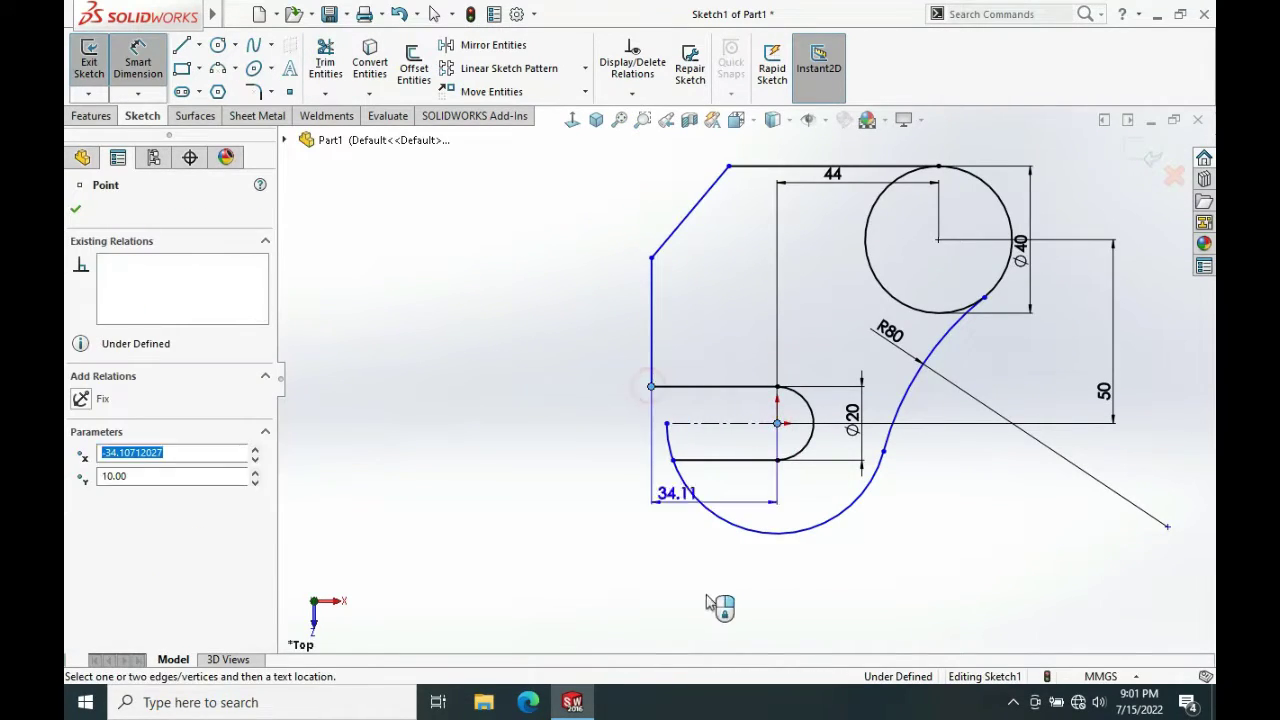
pyautogui.click(712, 600)
pyautogui.write('3')
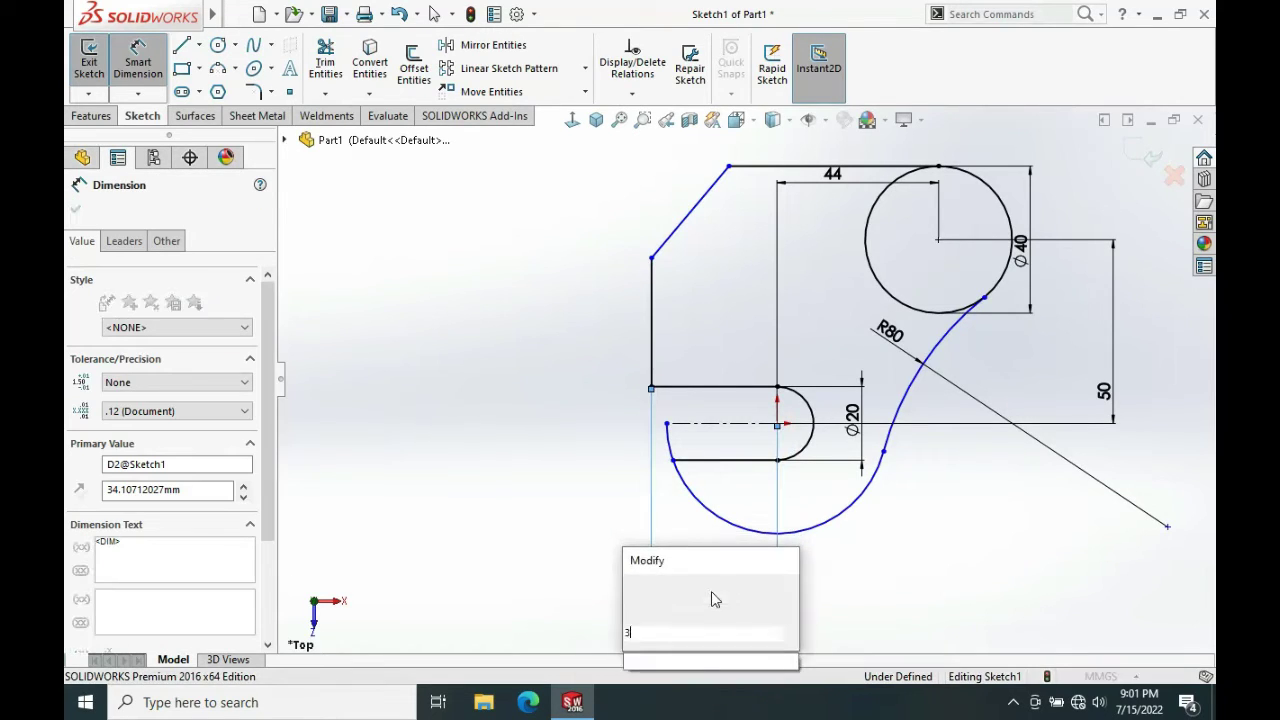
pyautogui.write('0')
pyautogui.press('Return')
pyautogui.press('Escape')
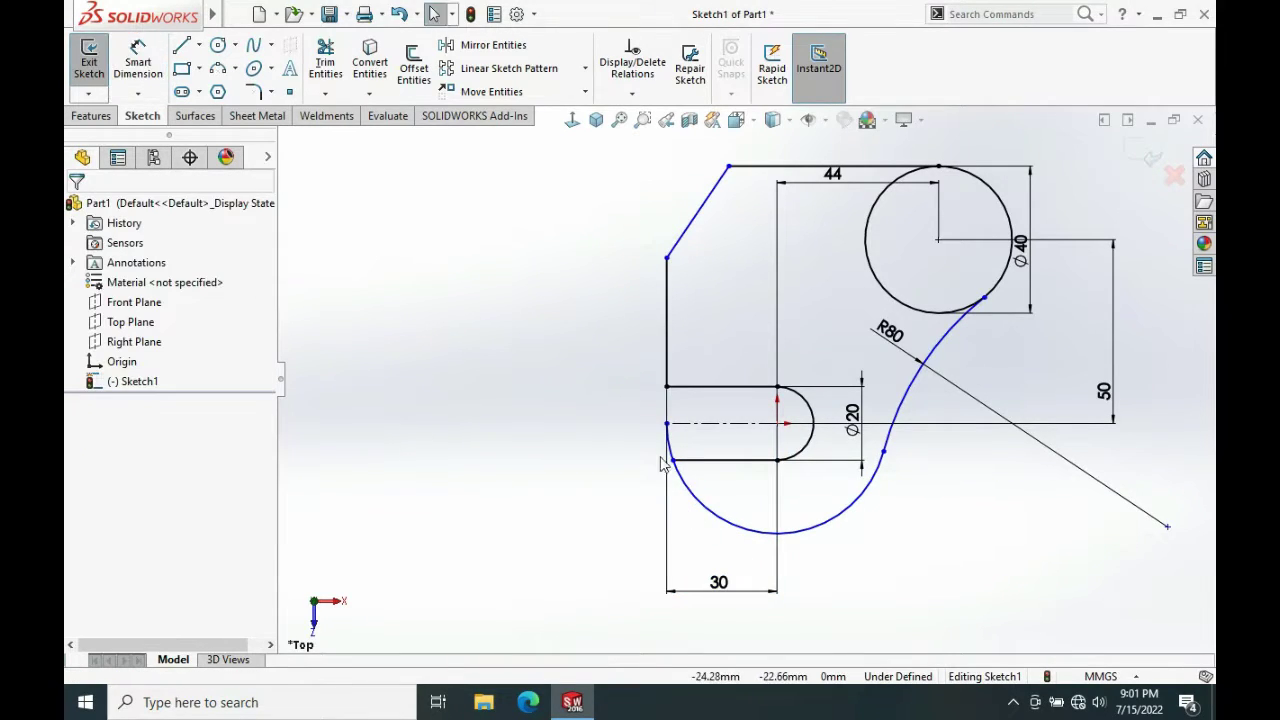
# Trim the piece of the large lower arc above the slot's lower line, and dimension the remaining arc's radius as 30 mm
pyautogui.click(330, 68)
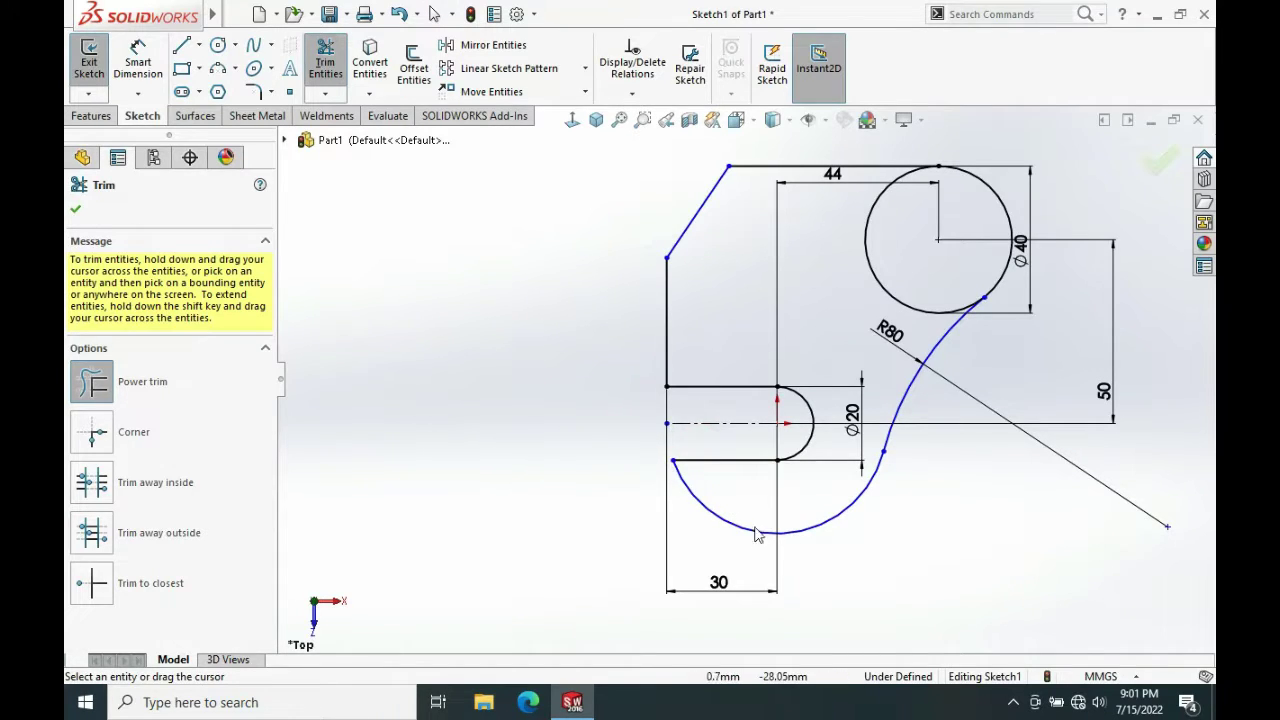
pyautogui.click(140, 60)
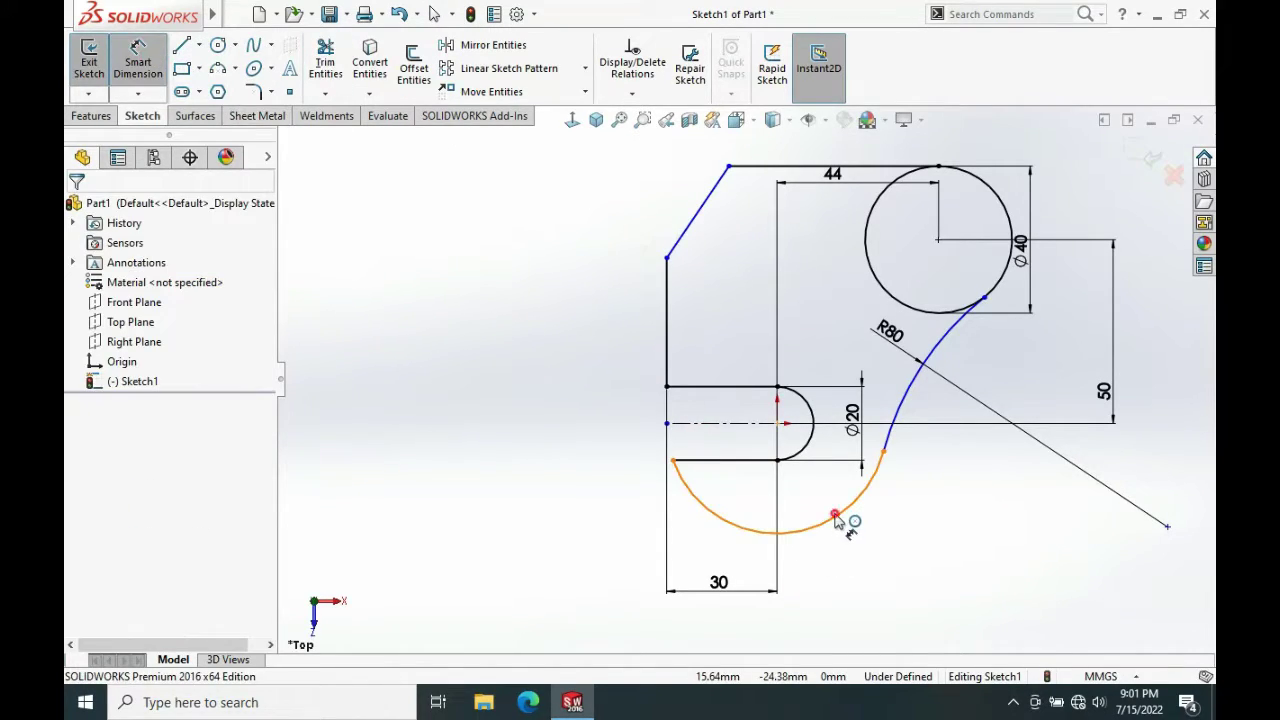
pyautogui.click(836, 520)
pyautogui.click(855, 582)
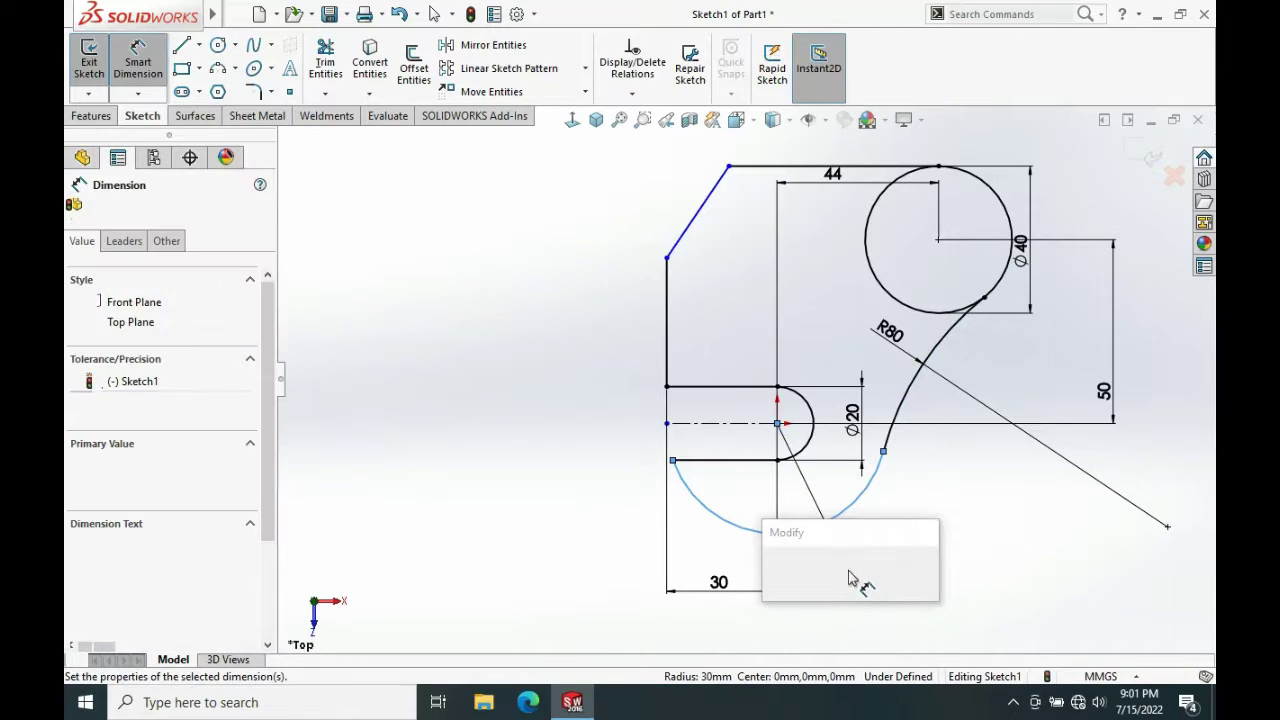
pyautogui.click(775, 572)
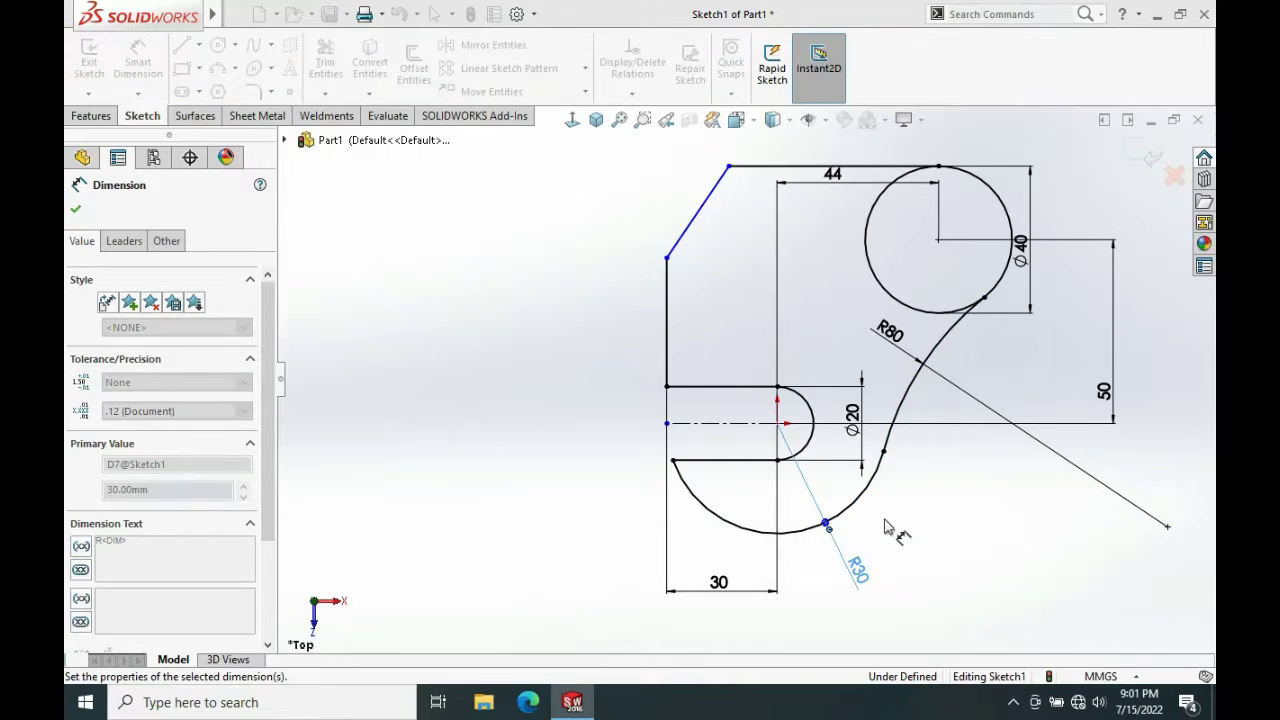
# Move the slot's 20 mm dimension to the slot's open side, and dimension the slanted line's vertical height as 40 mm
pyautogui.moveTo(855, 440); pyautogui.dragTo(564, 432)
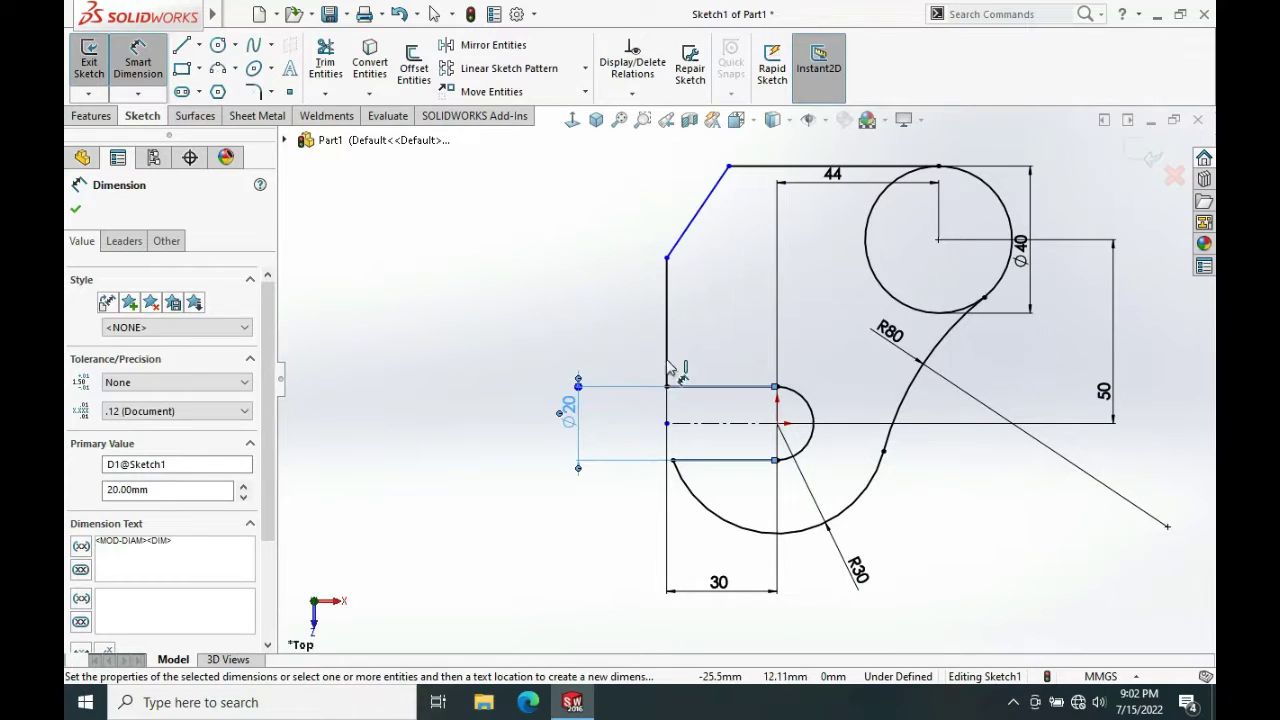
pyautogui.click(728, 167)
pyautogui.click(666, 258)
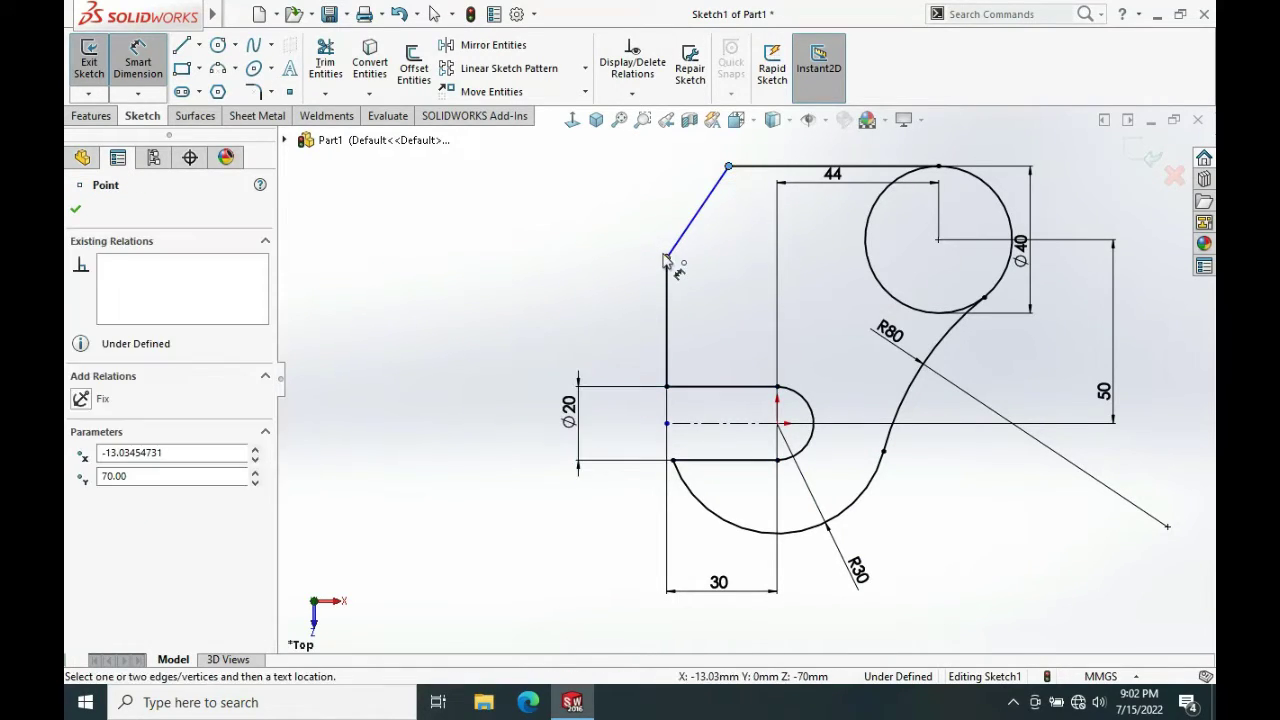
pyautogui.click(575, 252)
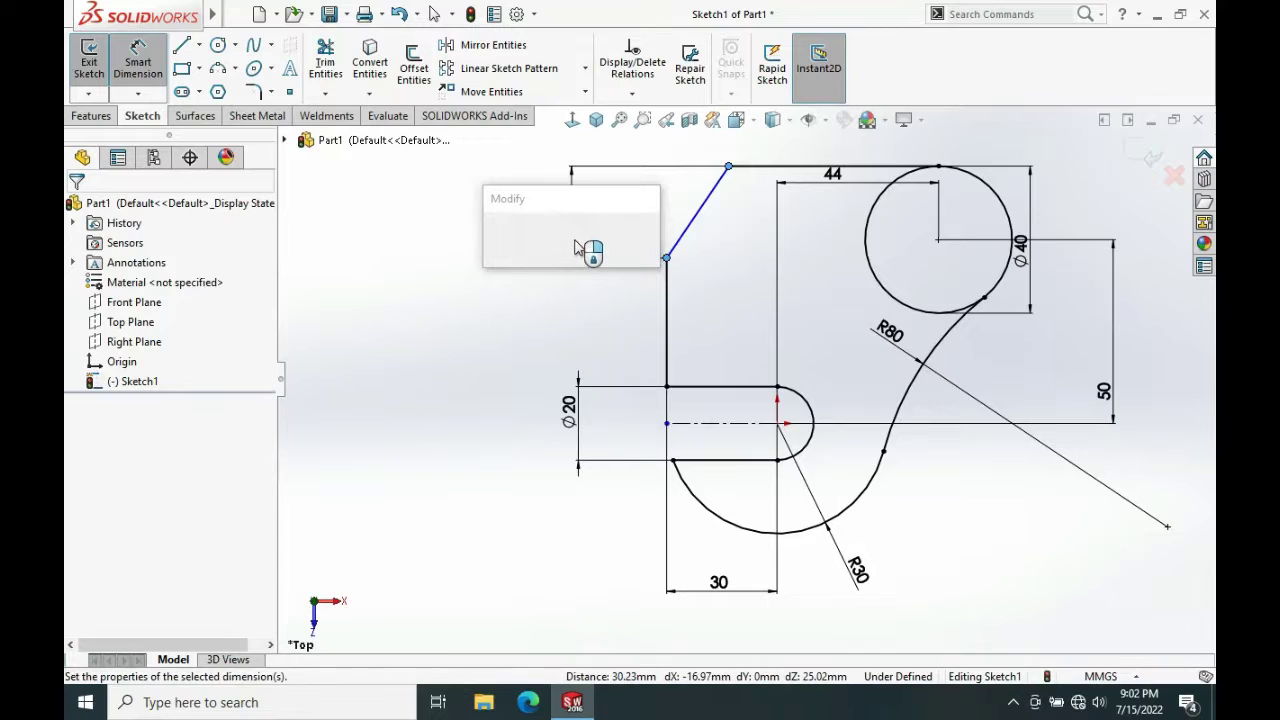
pyautogui.write('40')
pyautogui.press('Return')
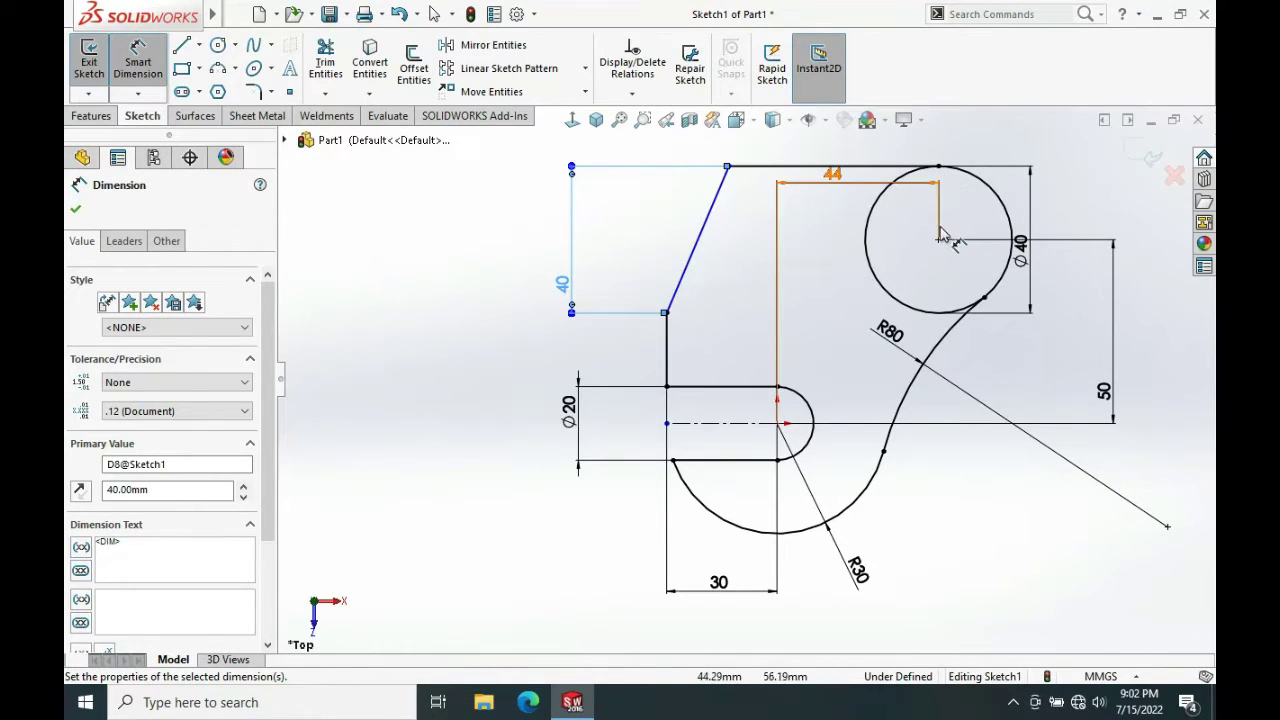
# Dimension the horizontal distance between the slanted line's upper endpoint and the 40 mm circle's center as 62 mm
pyautogui.click(731, 170)
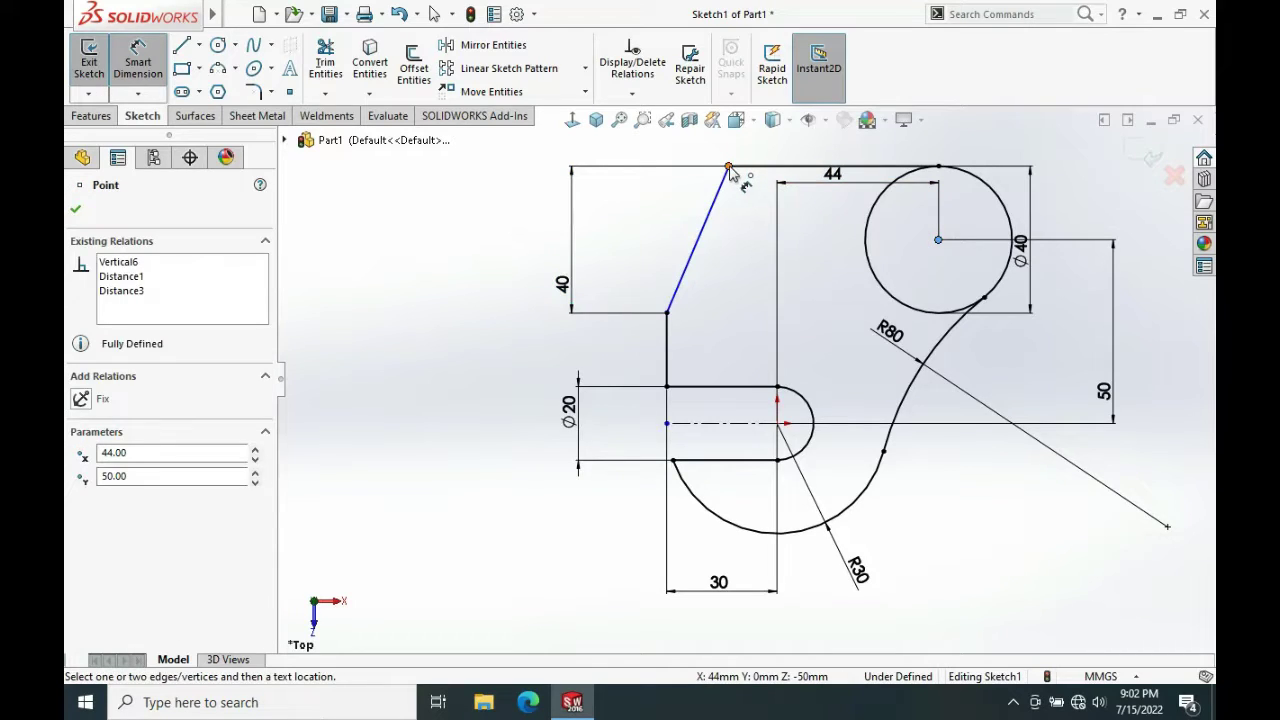
pyautogui.click(730, 169)
pyautogui.scroll(2, 756, 172)
pyautogui.click(783, 165)
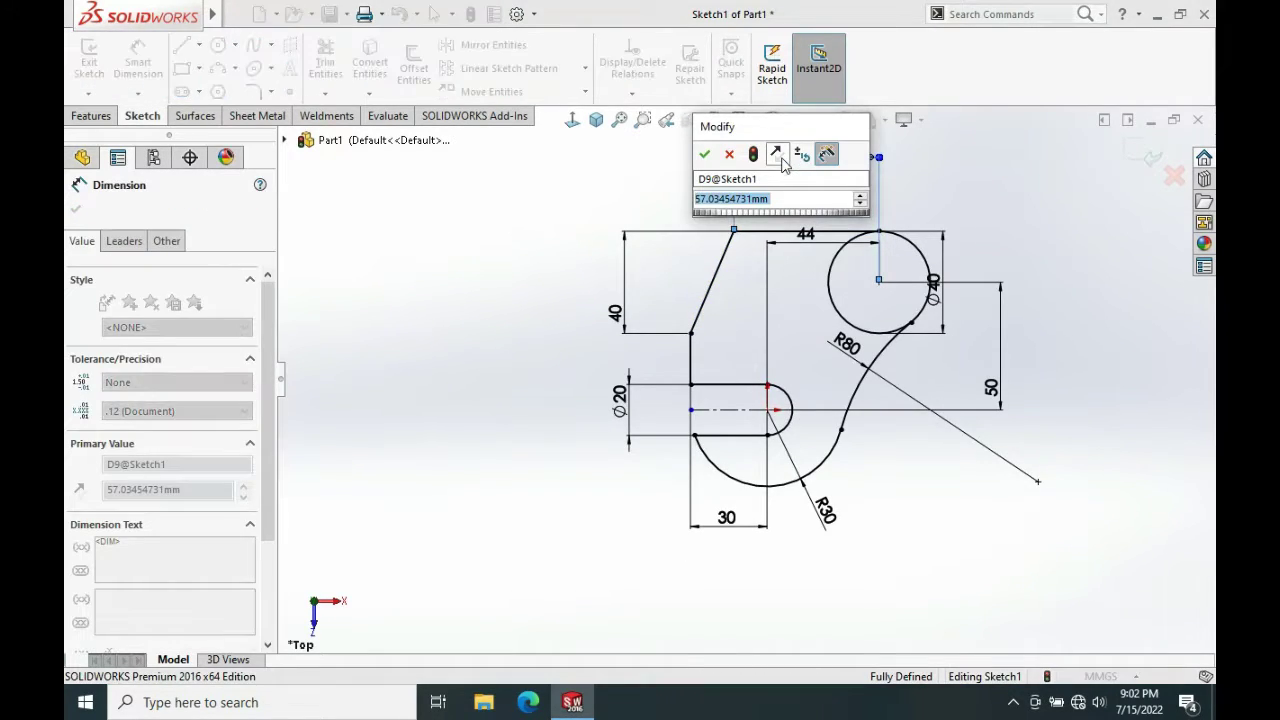
pyautogui.write('62')
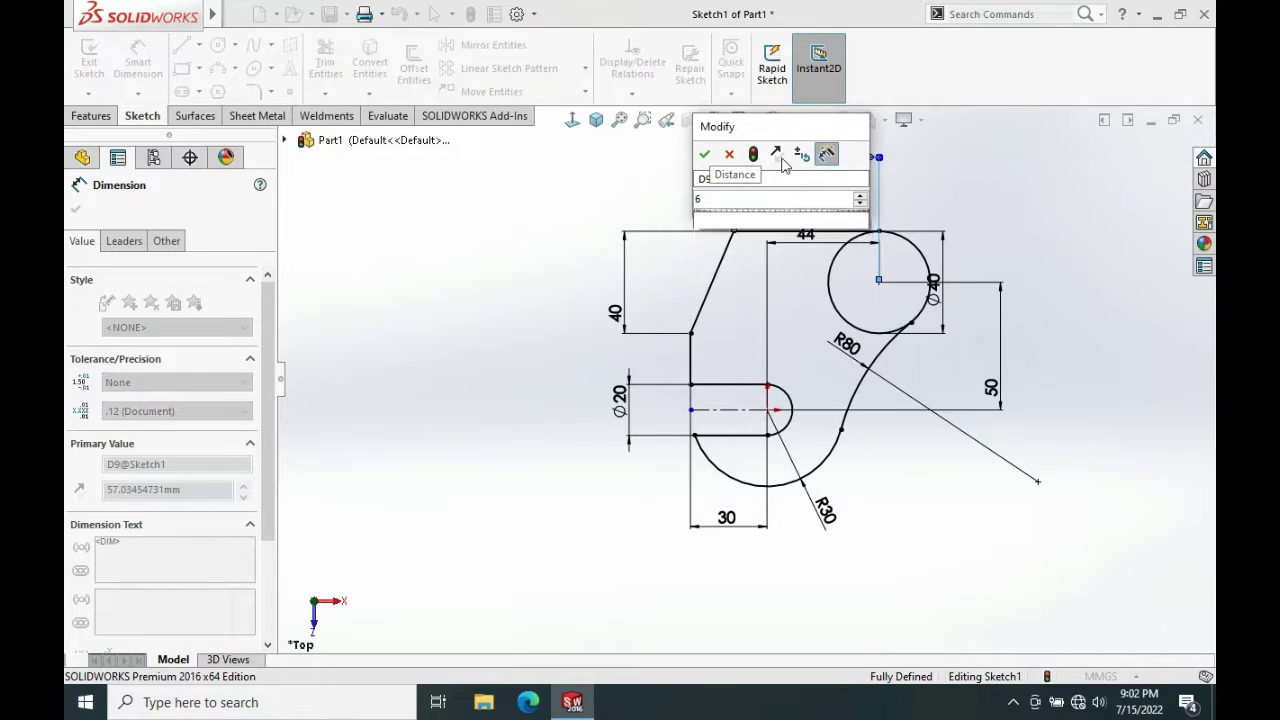
pyautogui.click(704, 154)
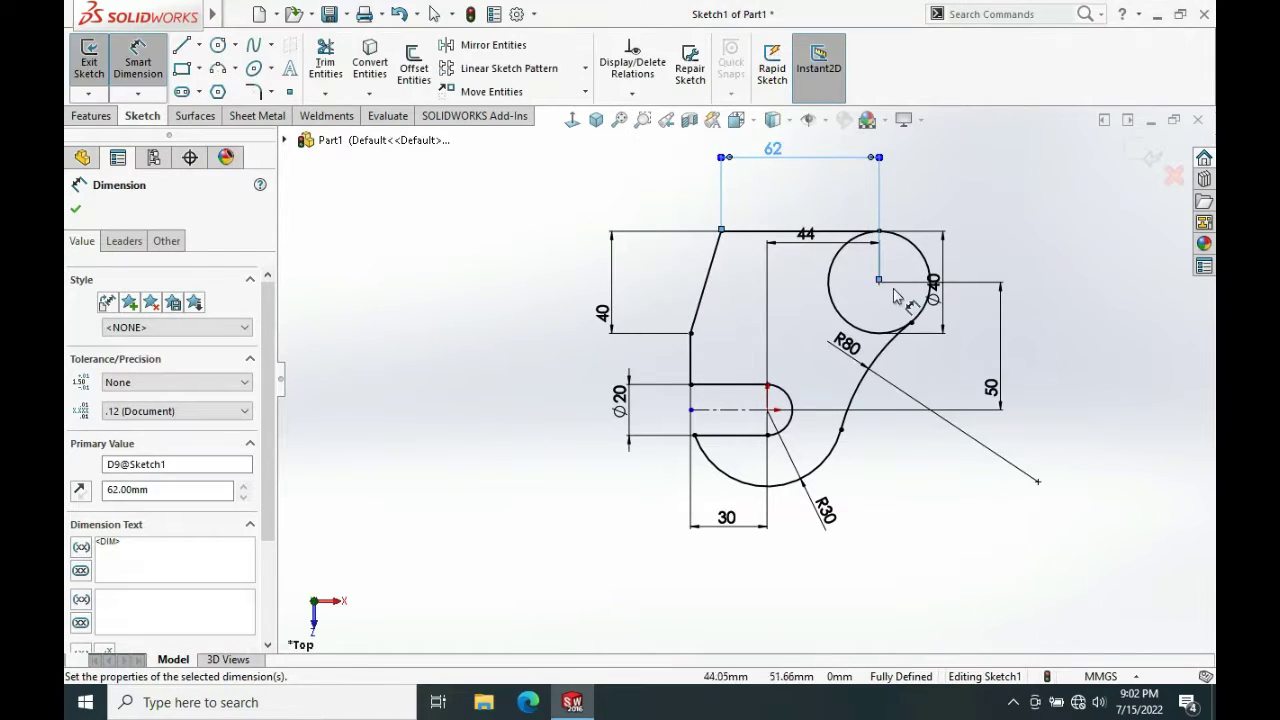
pyautogui.press('Escape')
pyautogui.press('Escape')
# Trim the 40 mm circle's arc inside the profile, and move its diameter dimension clear of the outline
pyautogui.click(325, 65)
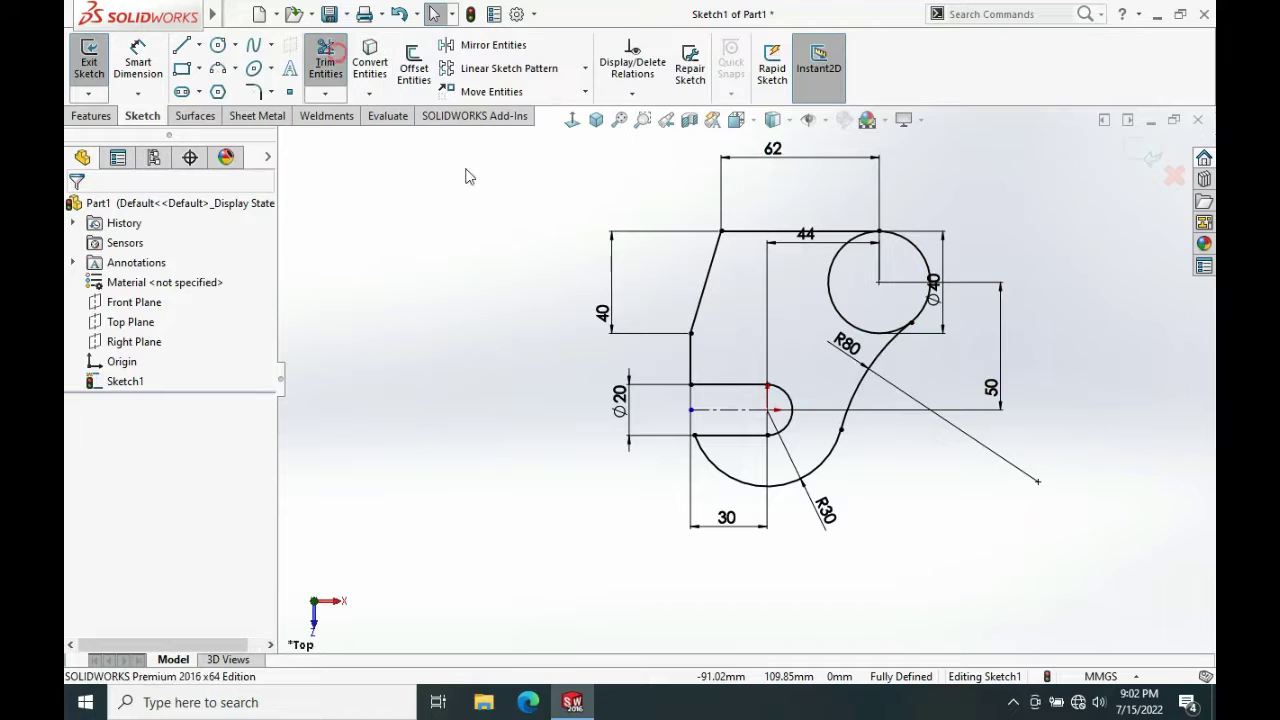
pyautogui.moveTo(810, 294); pyautogui.dragTo(845, 292)
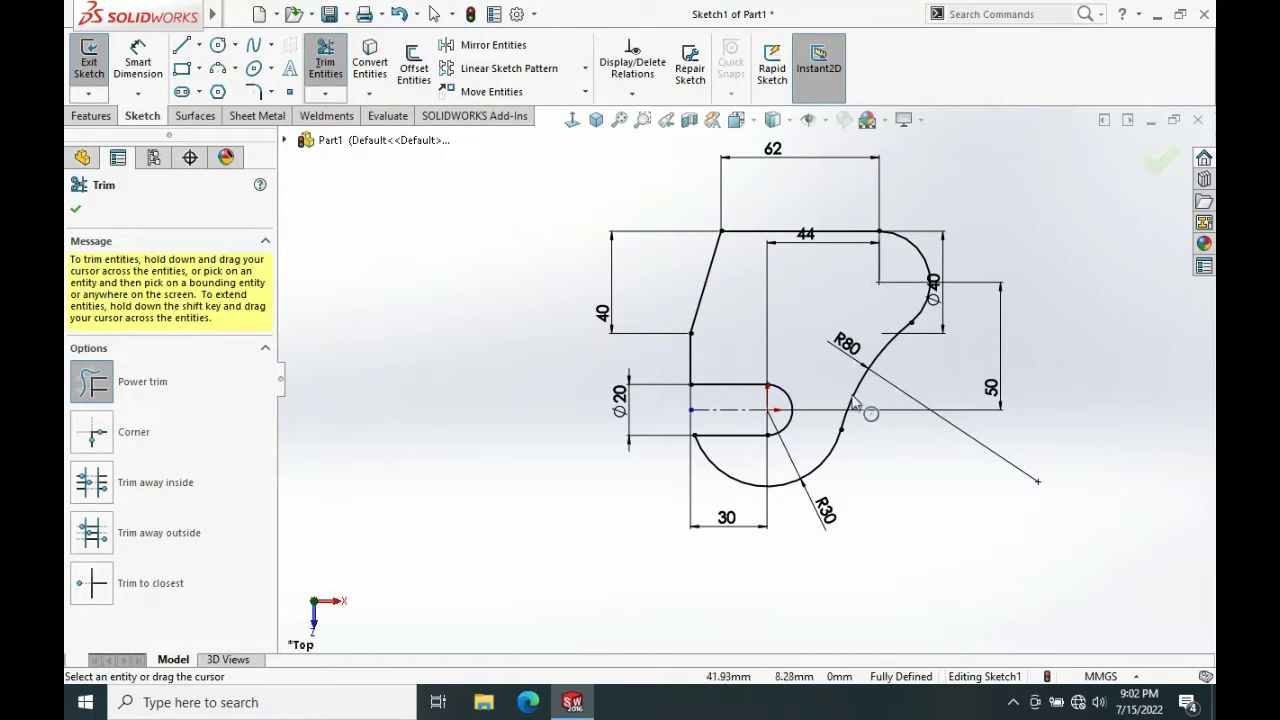
pyautogui.moveTo(852, 403)
pyautogui.mouseDown(button='middle')
pyautogui.moveTo(826, 384)
pyautogui.moveTo(815, 343)
pyautogui.mouseUp(button='middle')
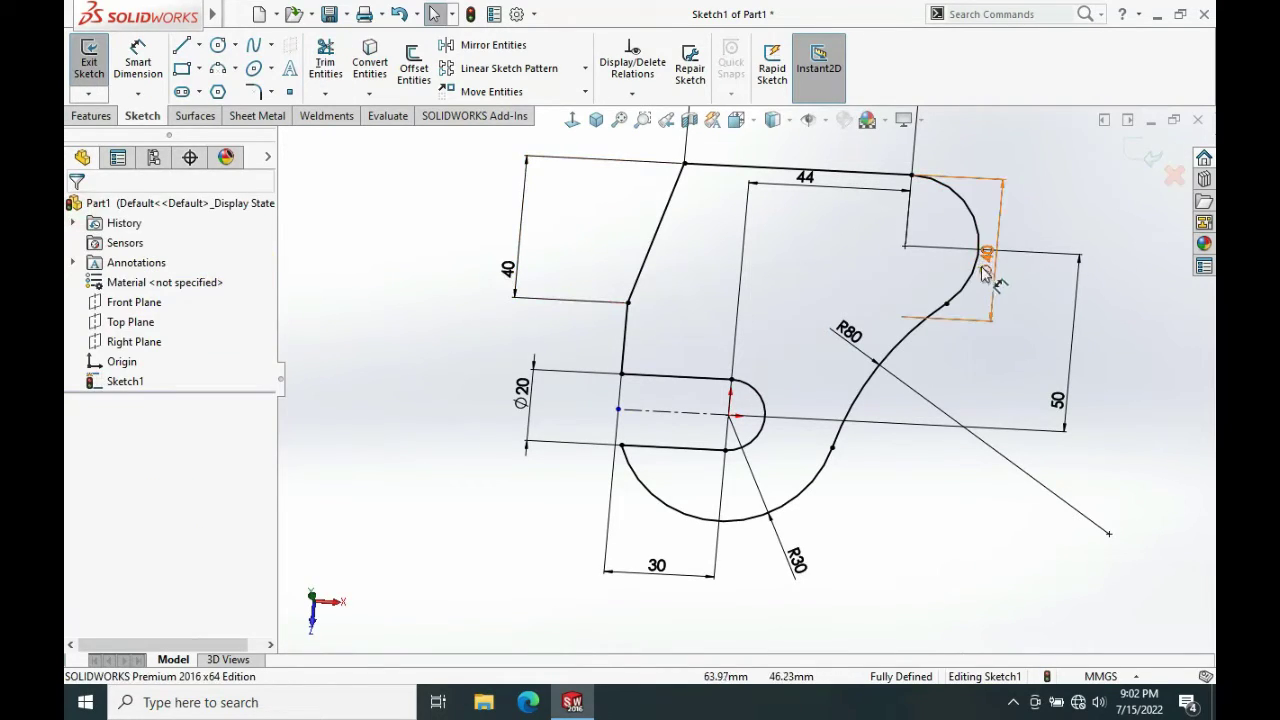
pyautogui.moveTo(985, 273); pyautogui.dragTo(1035, 292)
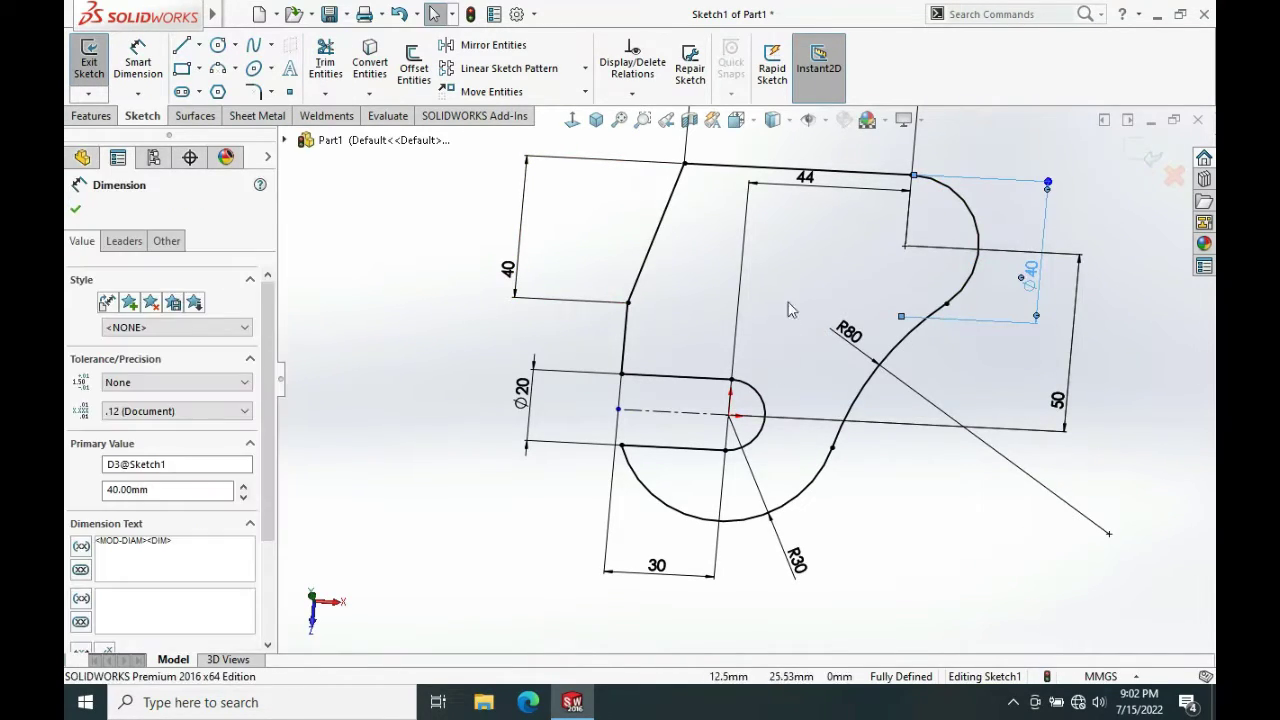
pyautogui.press('f')
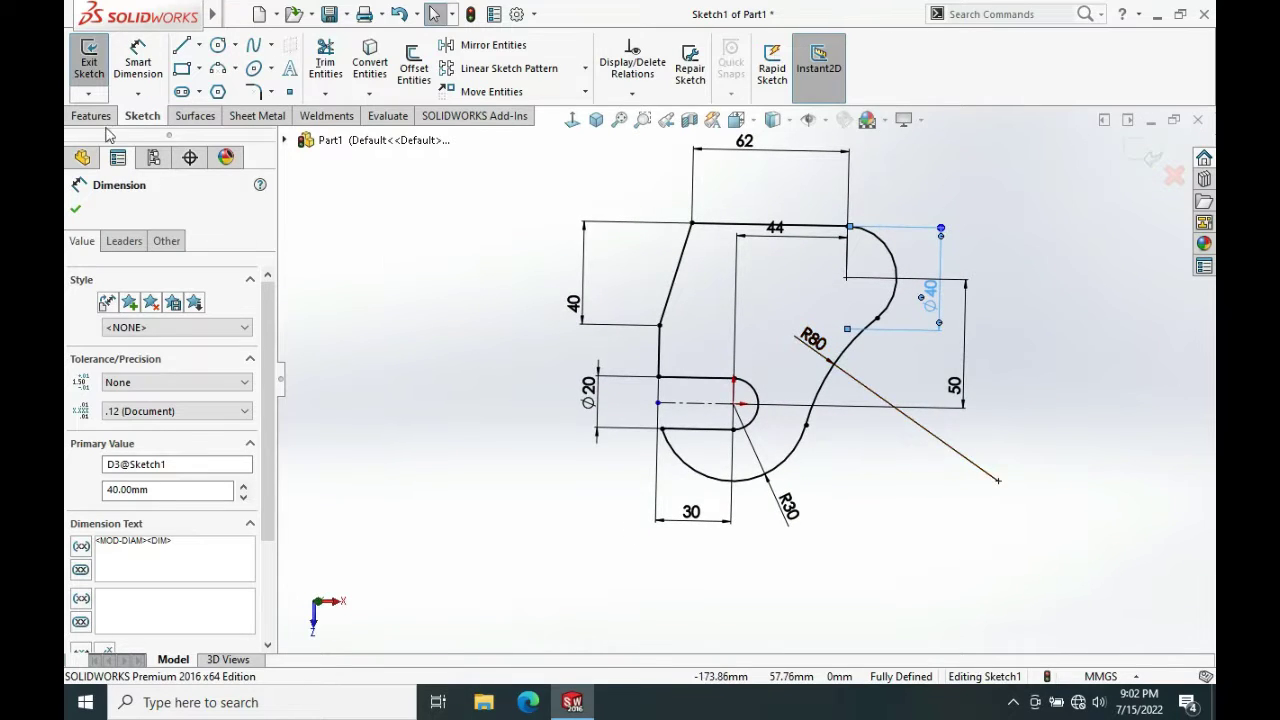
# Extrude the closed profile as a blind boss 20 mm deep
pyautogui.click(93, 117)
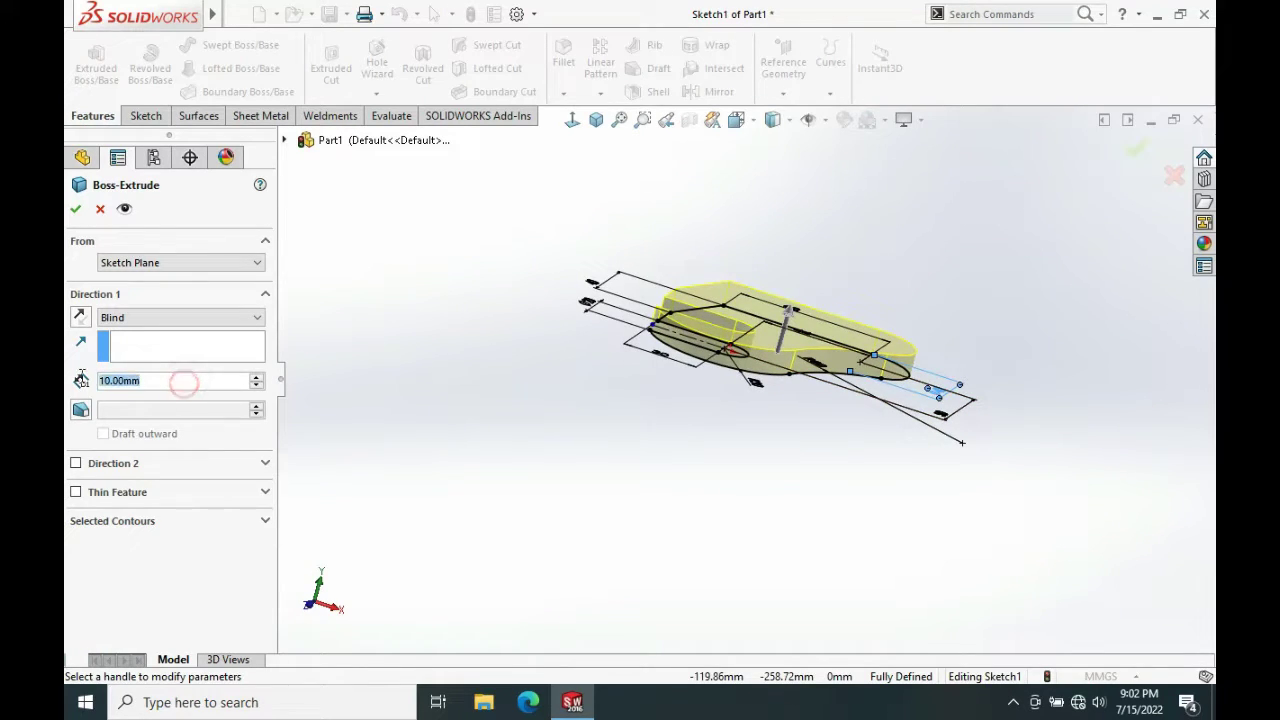
pyautogui.write('20')
pyautogui.click(382, 370)
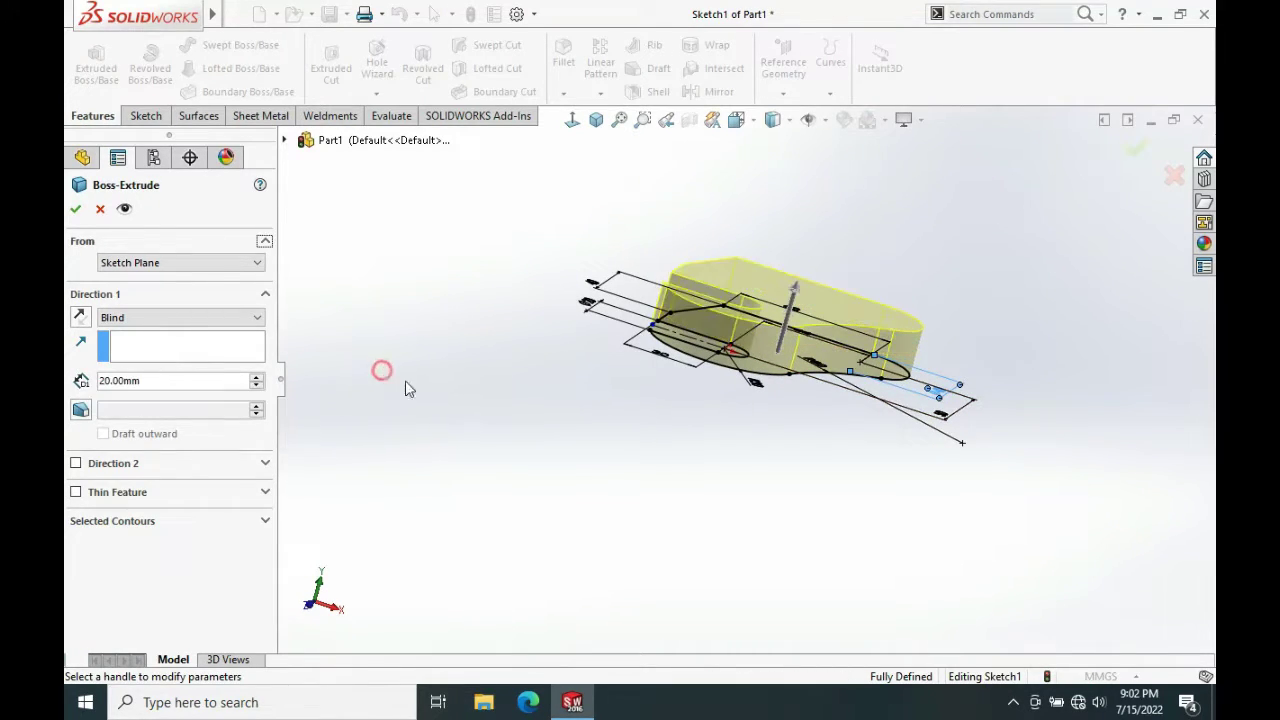
pyautogui.click(77, 210)
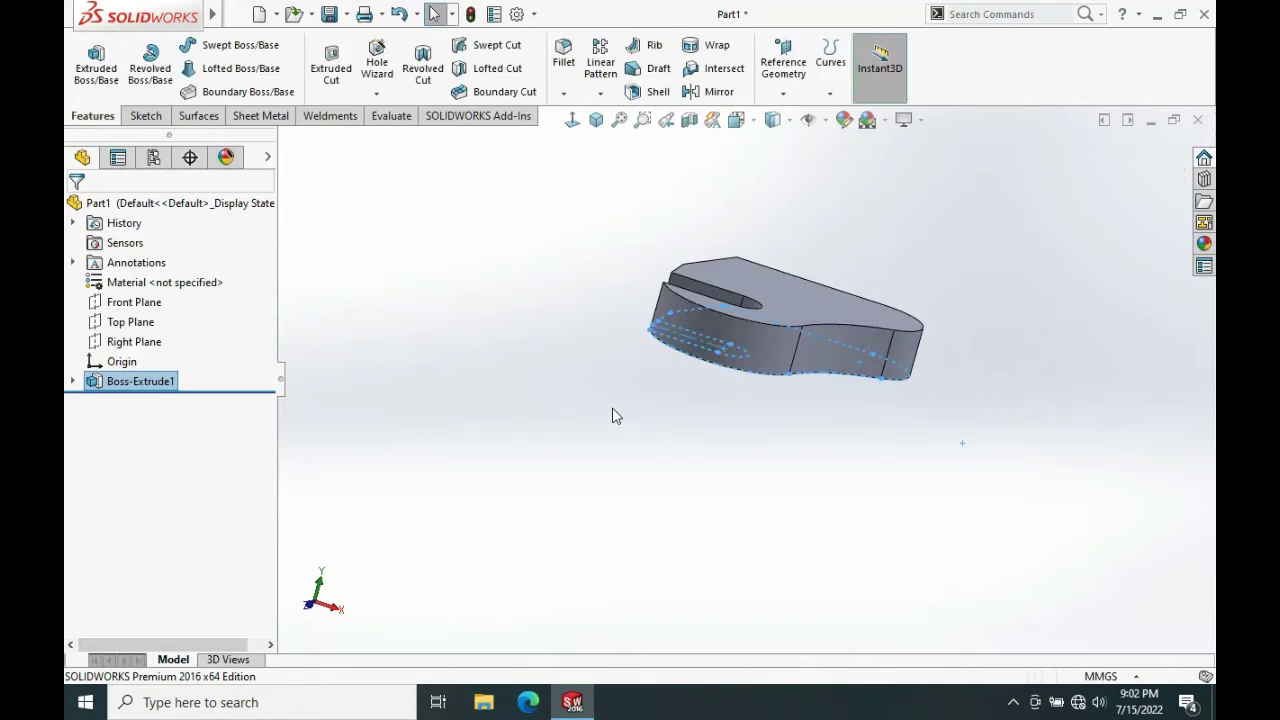
# Start a new sketch on the top face of the extruded plate, viewed normal to that face
pyautogui.moveTo(775, 288); pyautogui.dragTo(776, 395, button='middle')
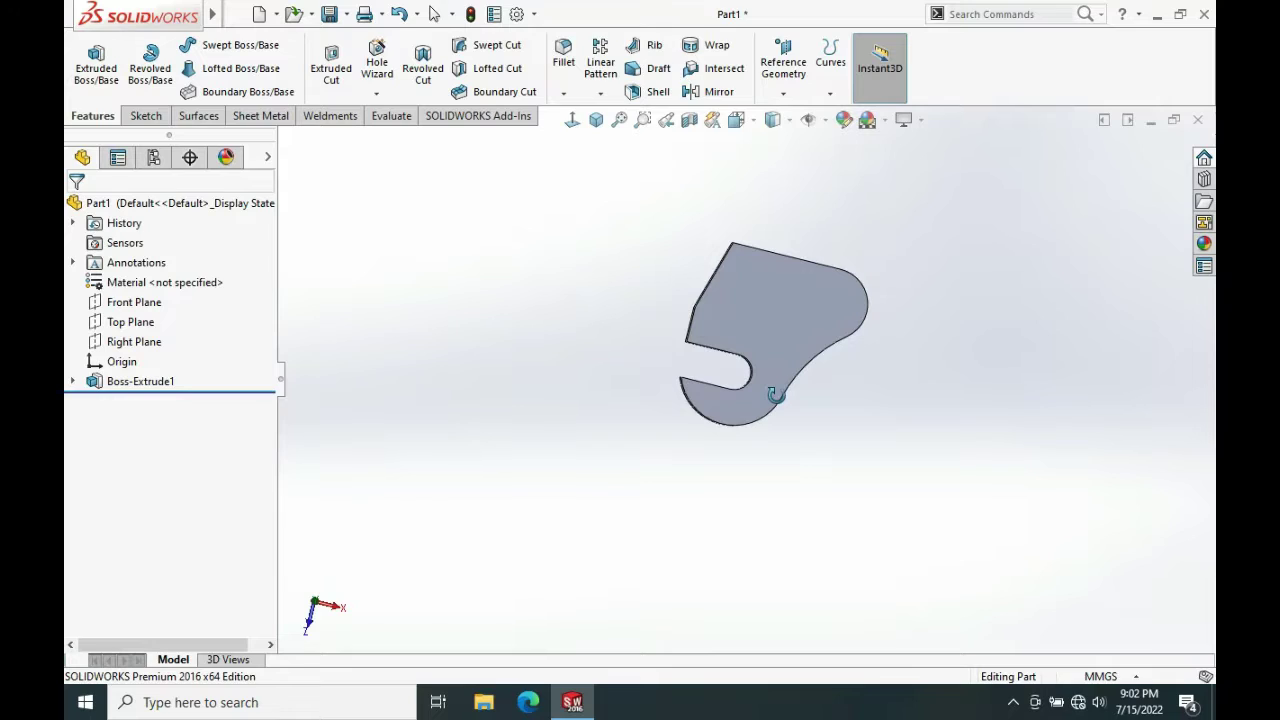
pyautogui.moveTo(776, 395); pyautogui.dragTo(777, 326, button='middle')
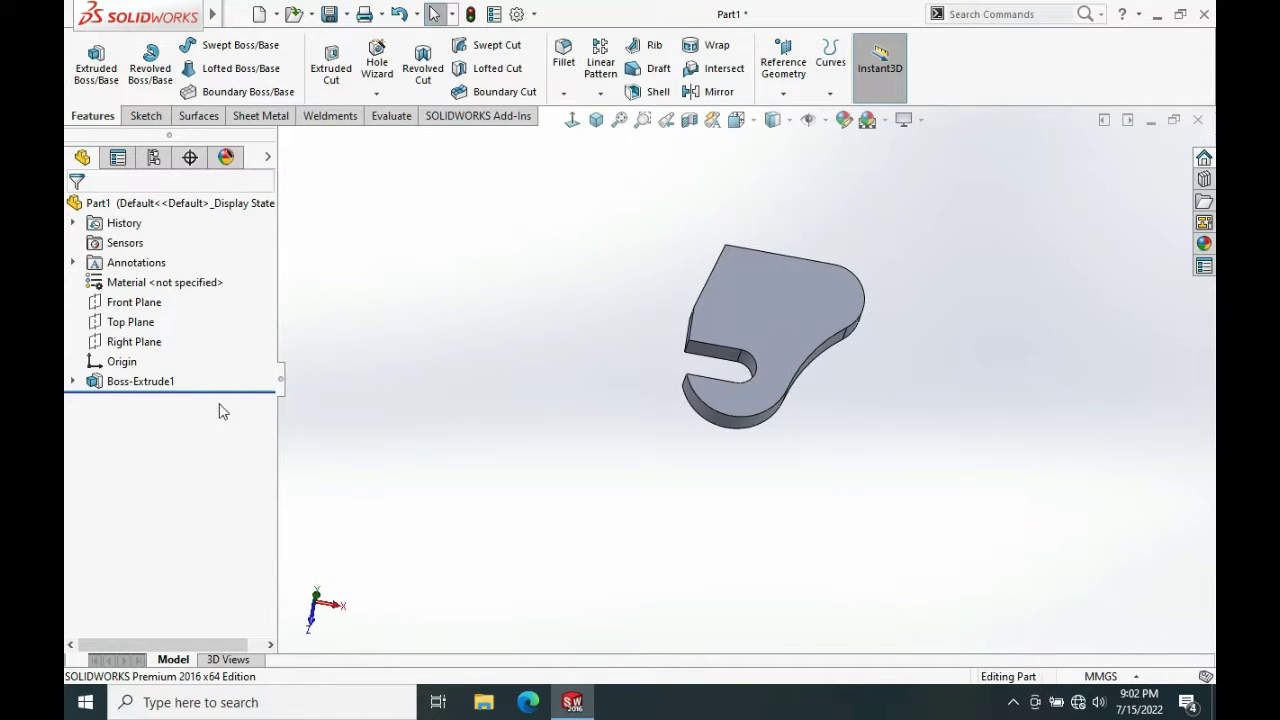
pyautogui.click(771, 309)
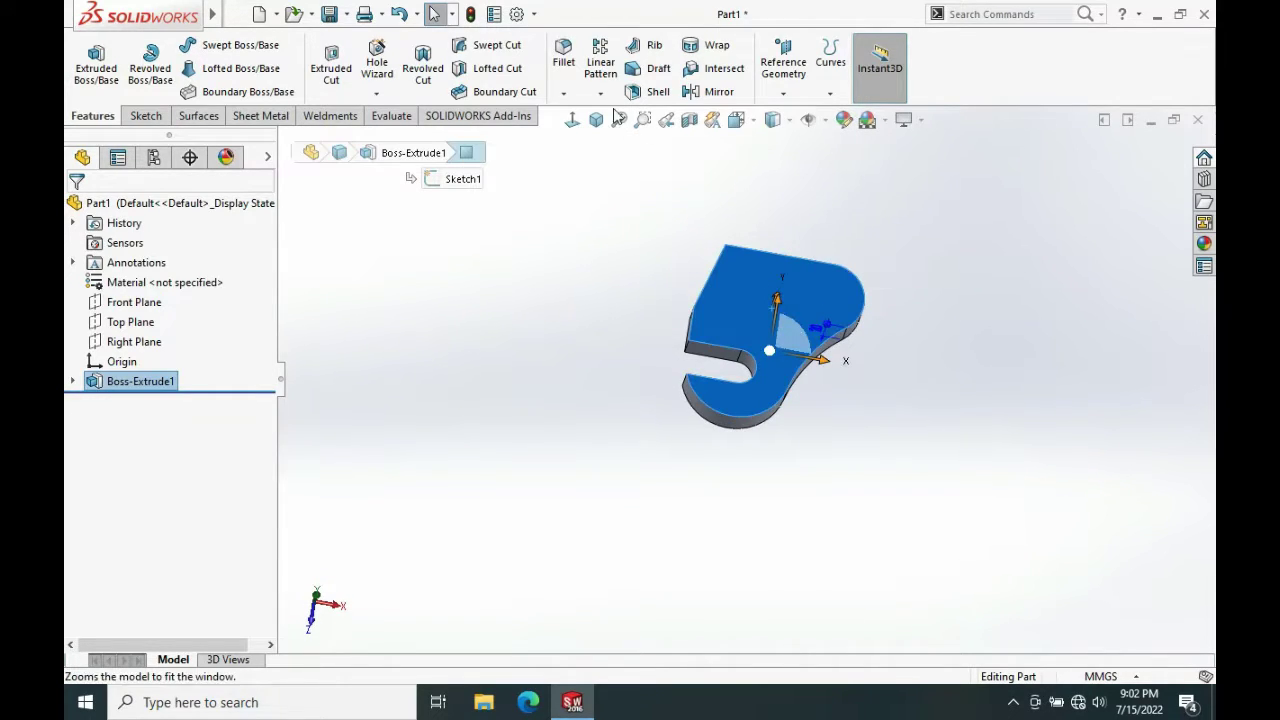
pyautogui.click(572, 119)
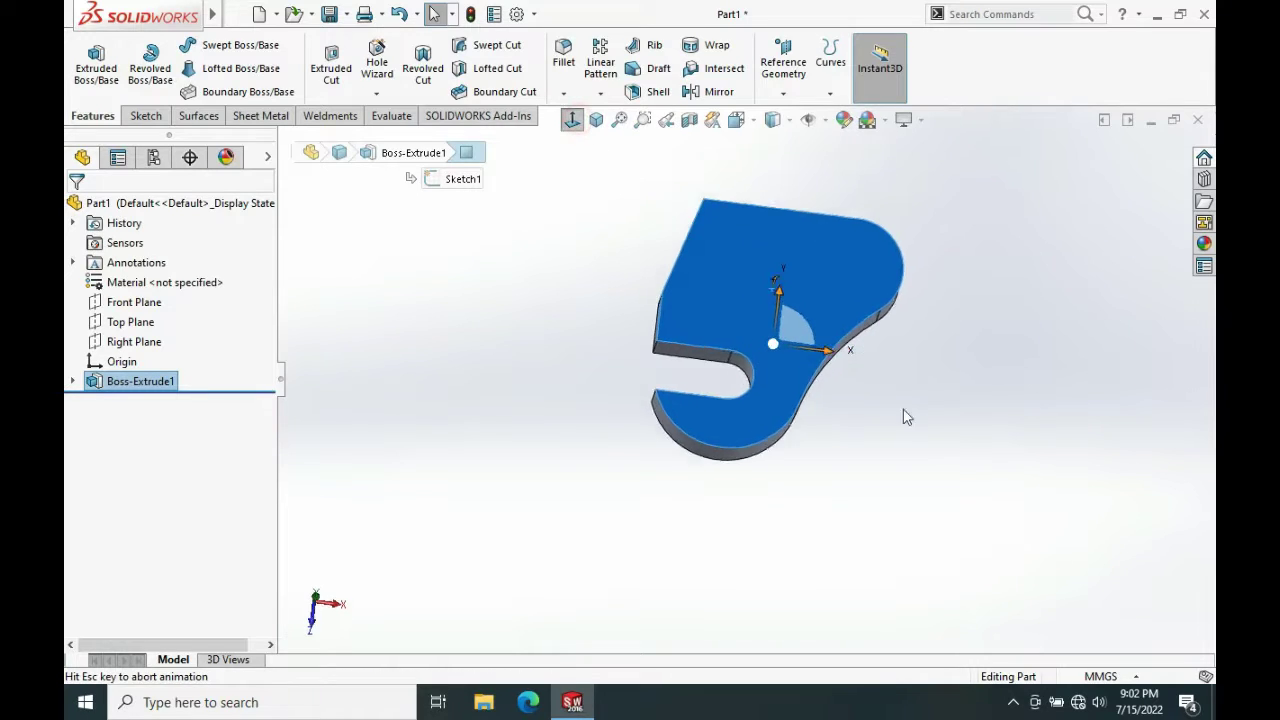
pyautogui.click(719, 296)
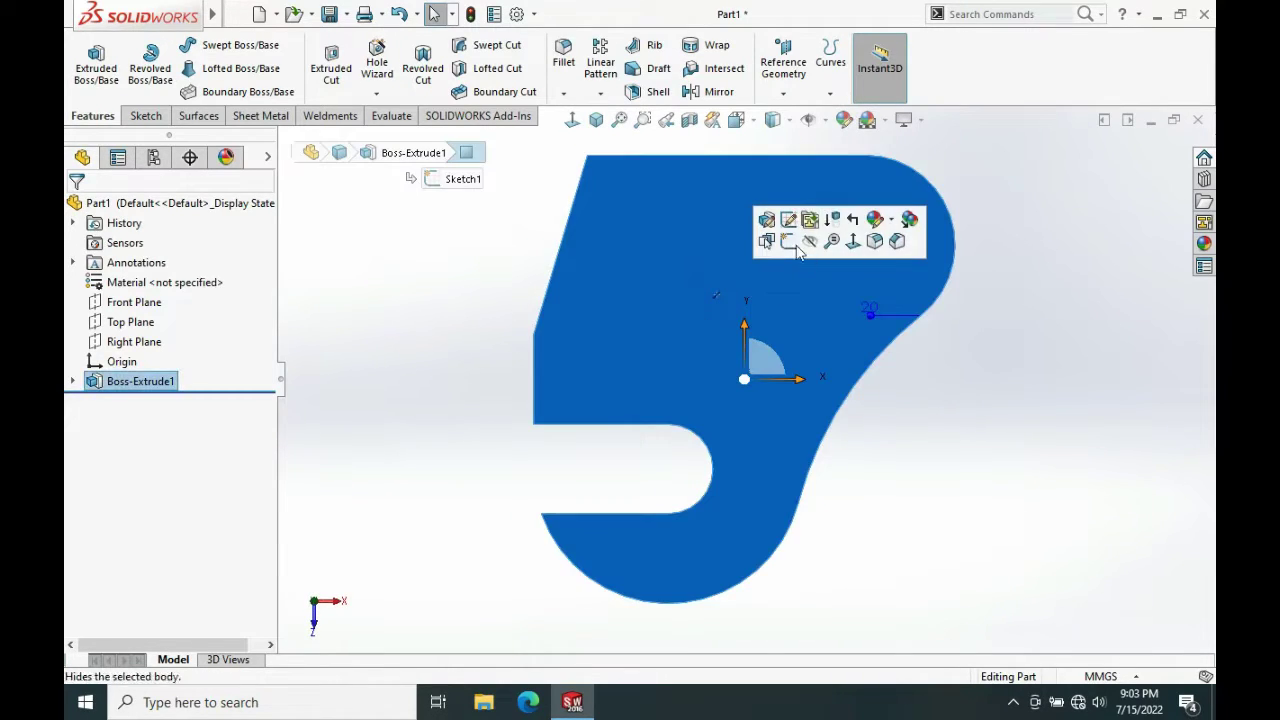
pyautogui.click(790, 244)
pyautogui.click(948, 452)
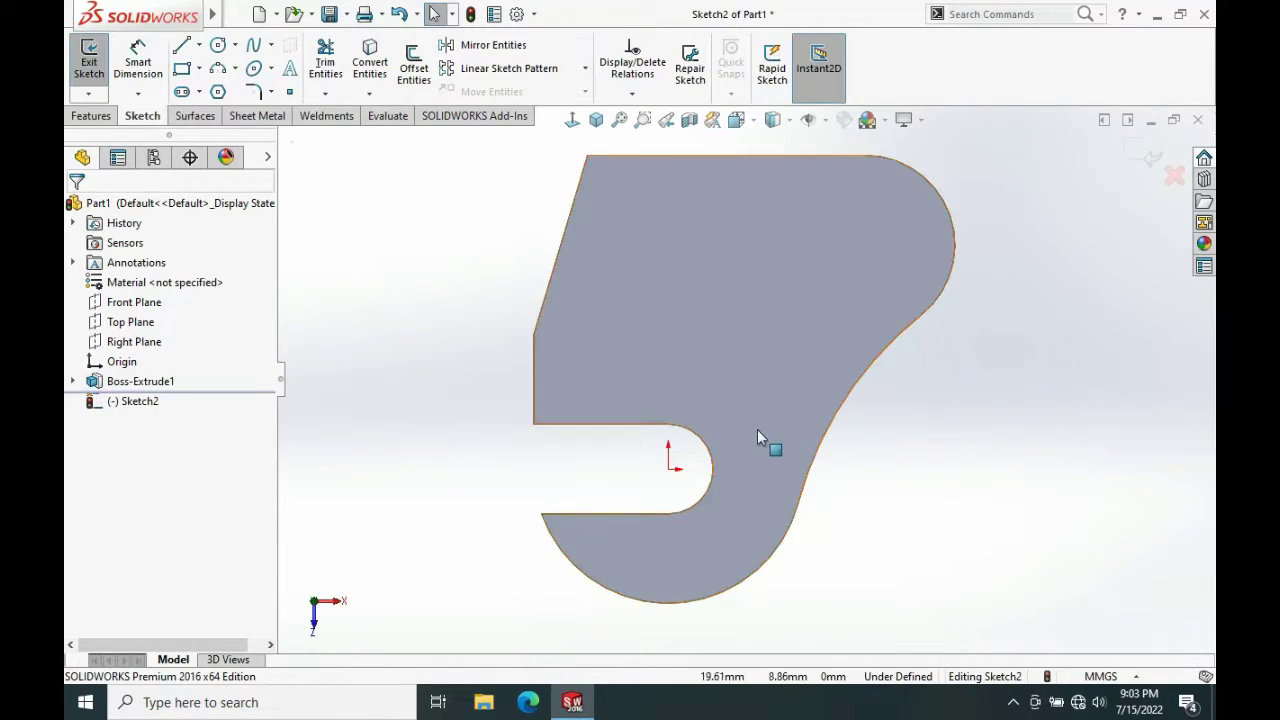
# Sketch a circle centered on the origin around the slot's rounded end, and dimension its diameter as 40 mm
pyautogui.press('s')
pyautogui.click(767, 505)
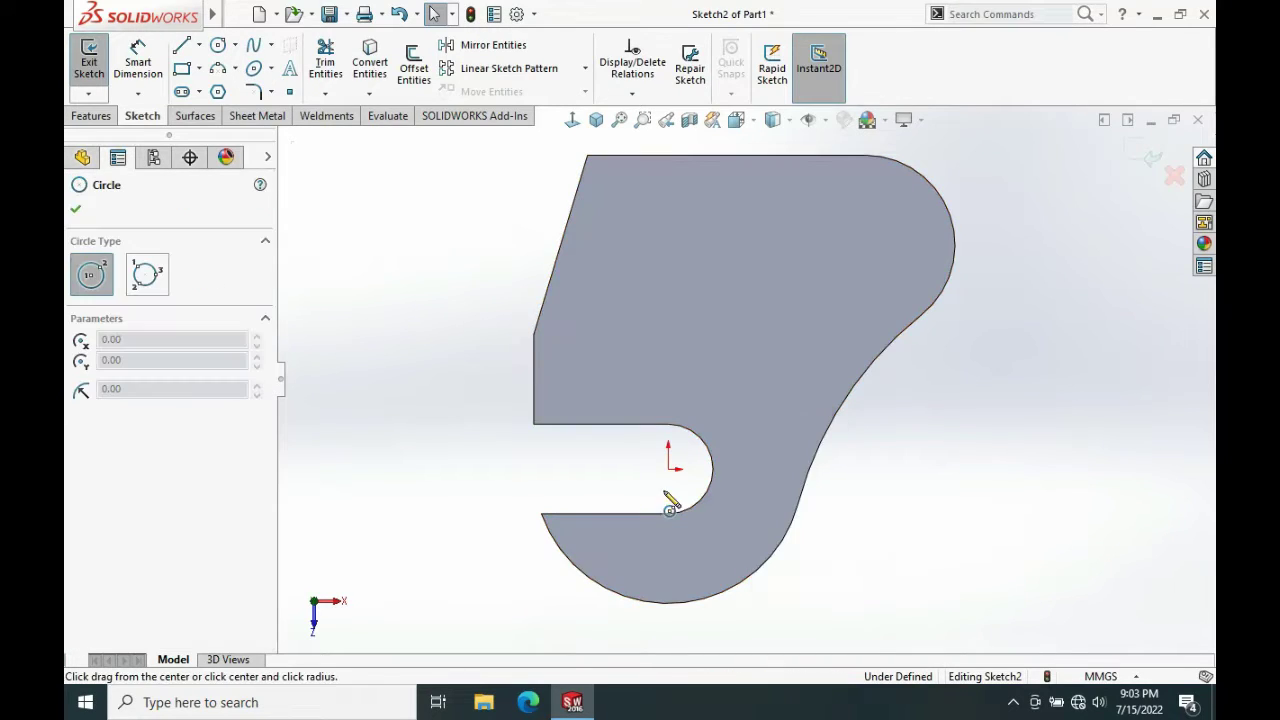
pyautogui.click(668, 467)
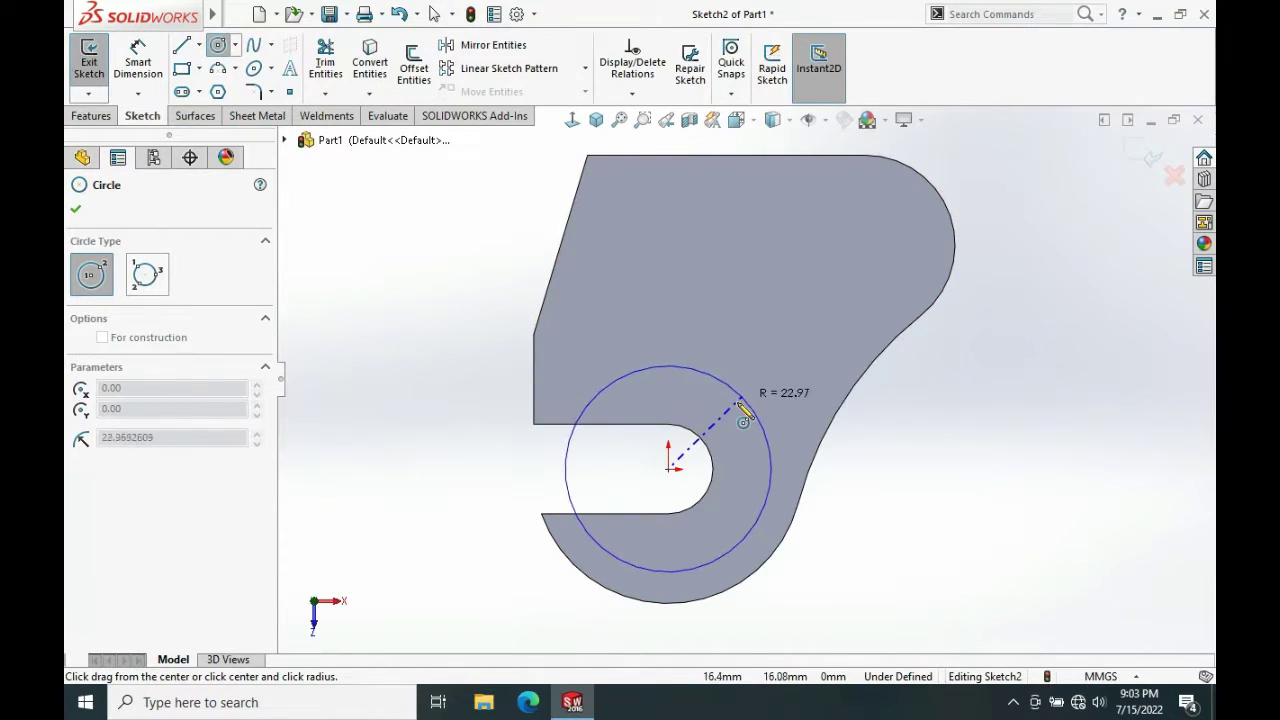
pyautogui.click(743, 409)
pyautogui.press('s')
pyautogui.click(784, 458)
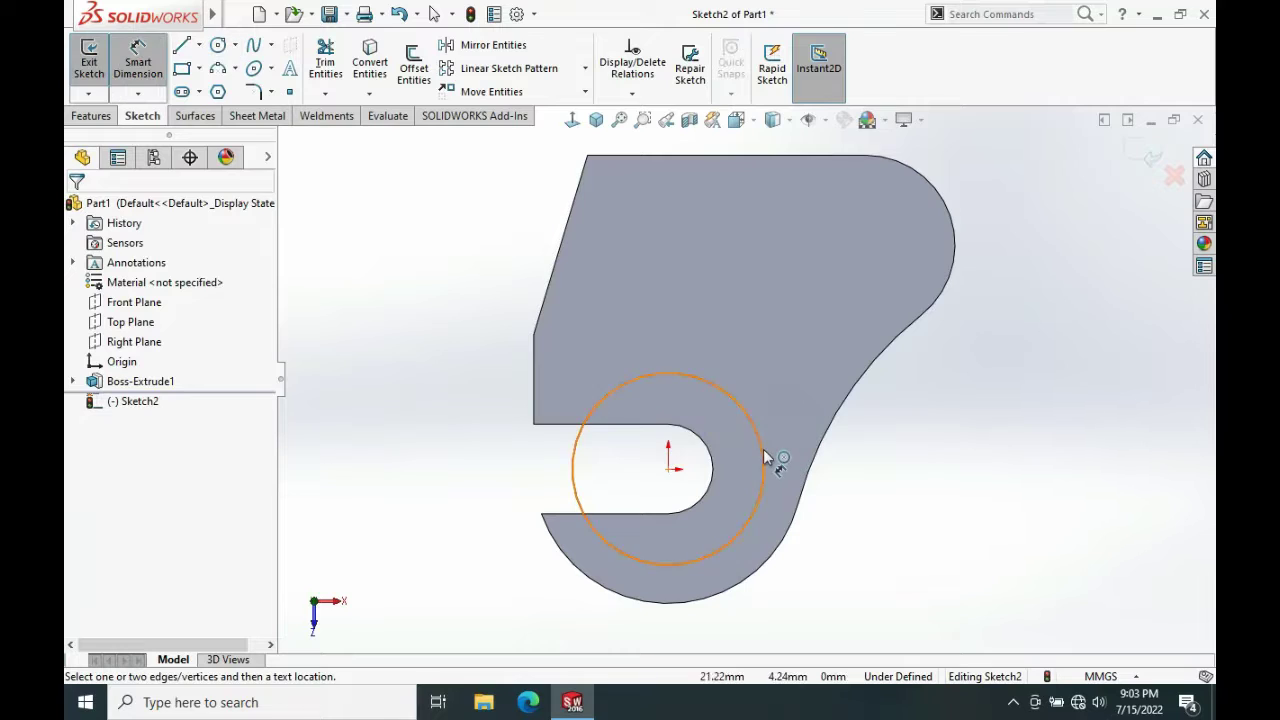
pyautogui.click(766, 455)
pyautogui.click(875, 490)
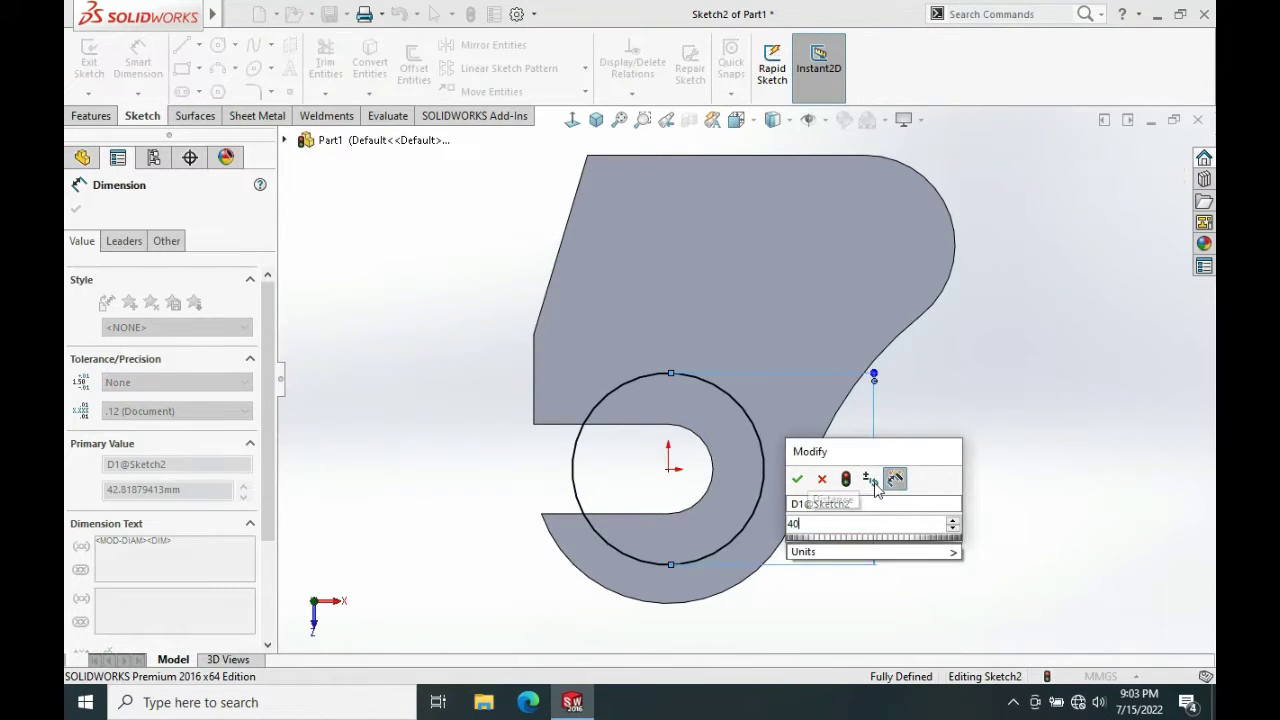
pyautogui.press('Return')
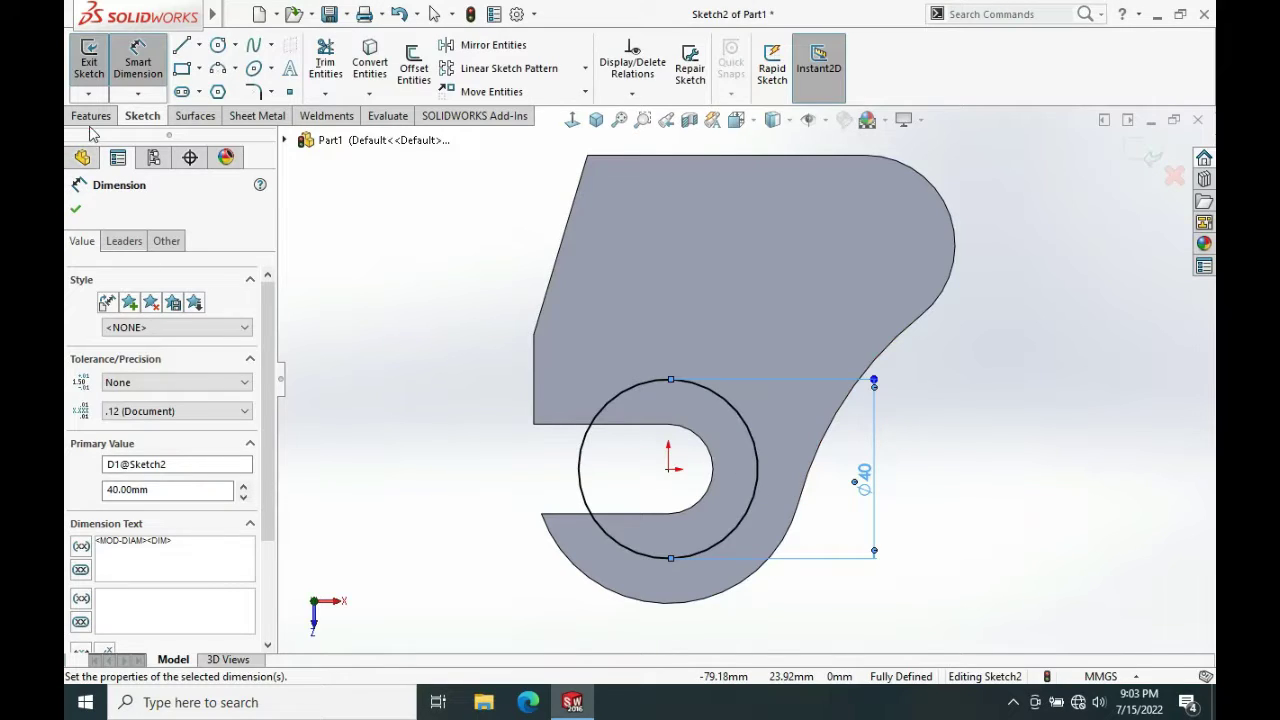
# Cut the 40 mm circle into the plate as a blind extruded cut 8 mm deep
pyautogui.click(92, 116)
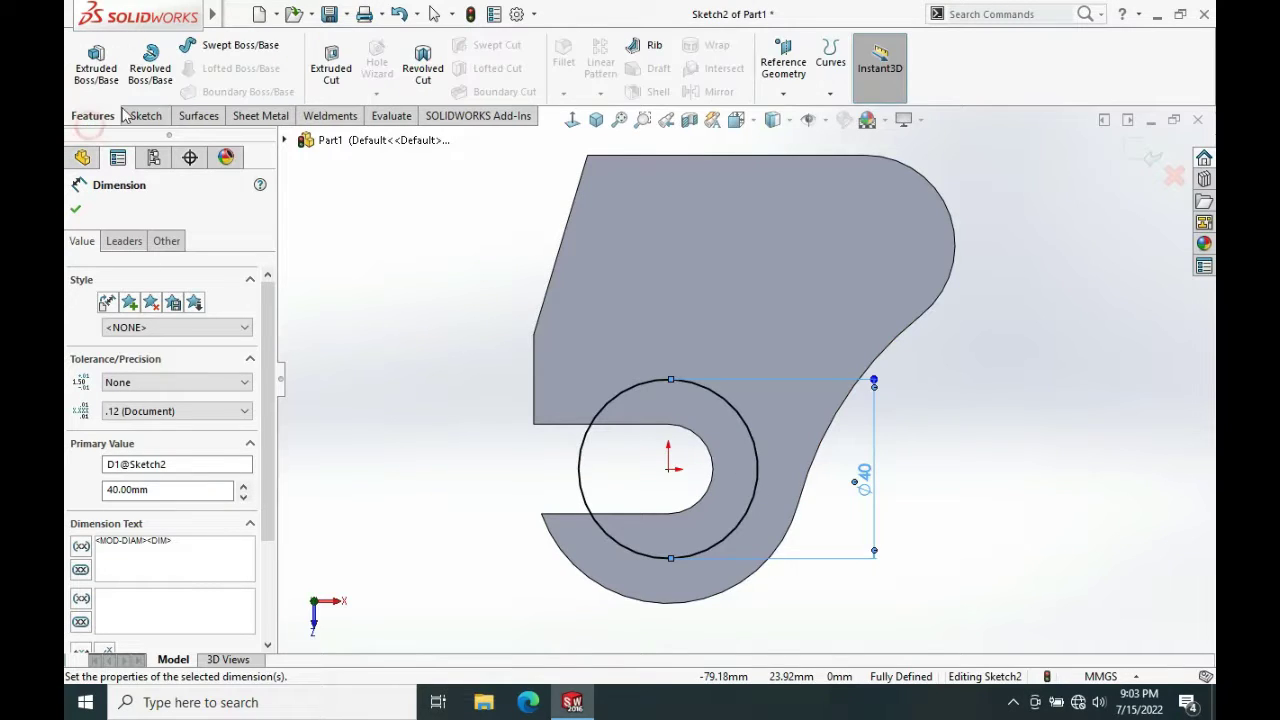
pyautogui.click(324, 68)
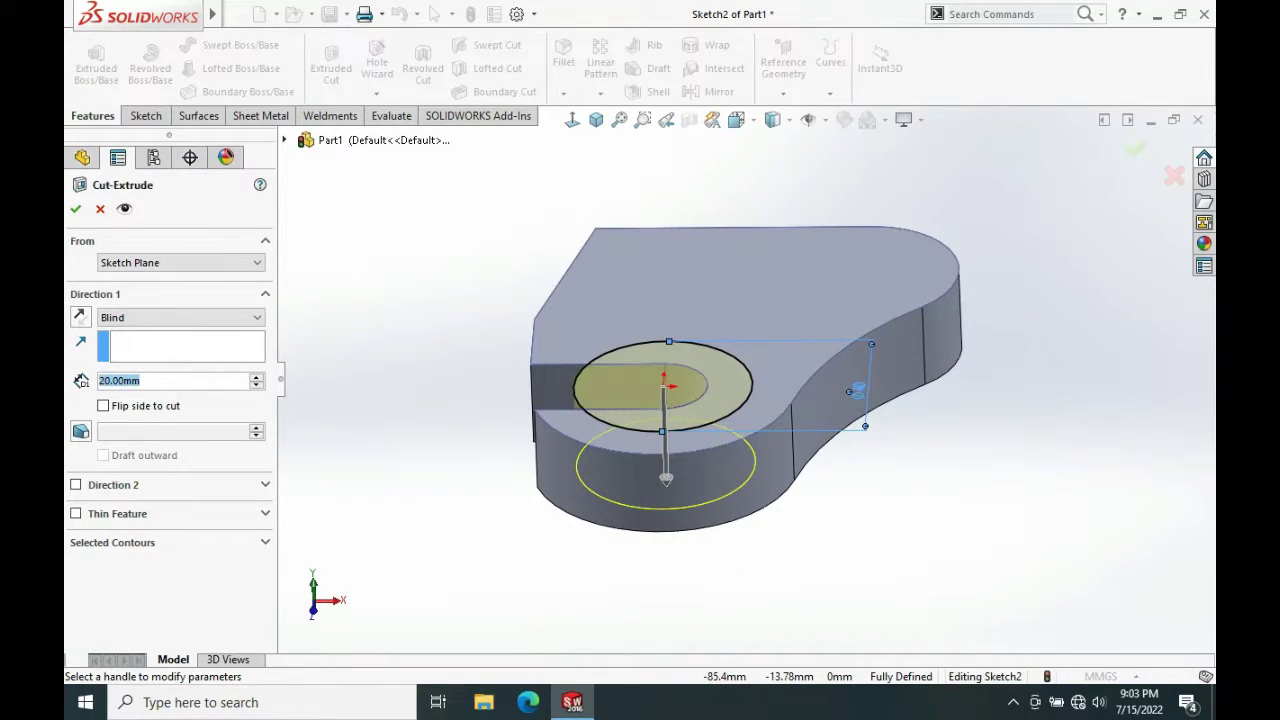
pyautogui.write('8')
pyautogui.press('Return')
pyautogui.moveTo(688, 500); pyautogui.dragTo(730, 505, button='middle')
pyautogui.click(76, 209)
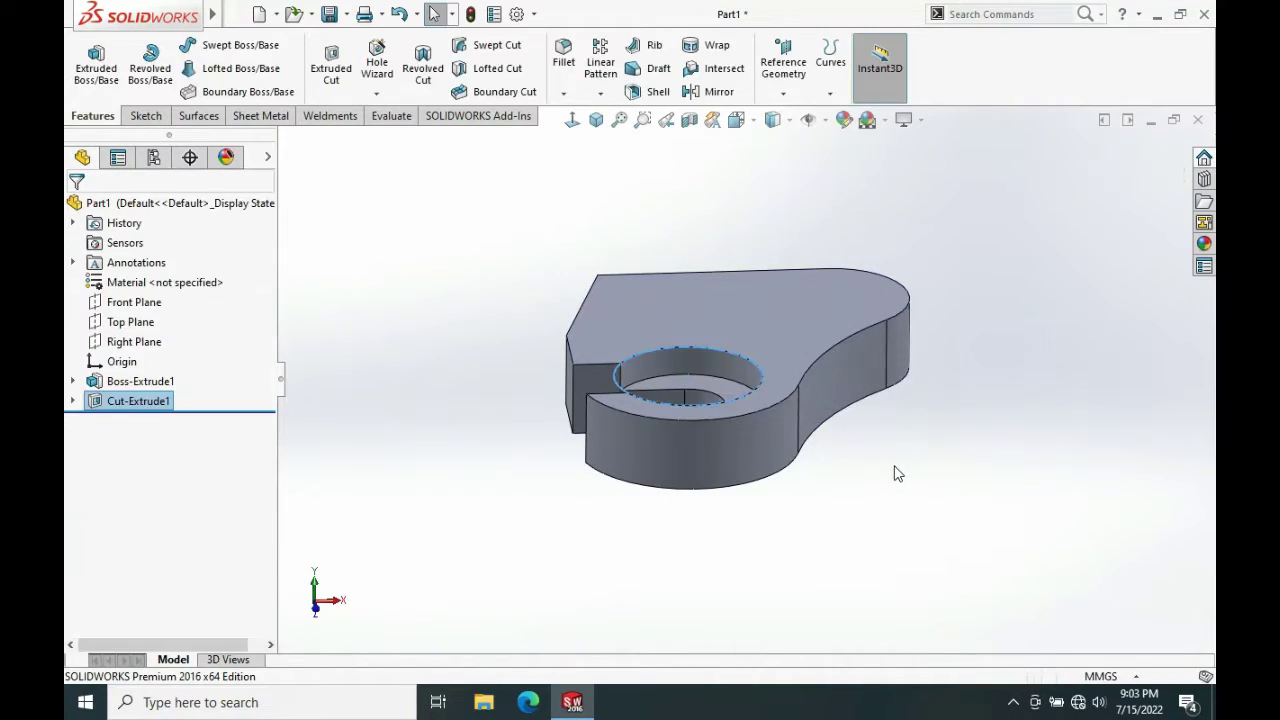
# Start a new sketch on the top face of the plate
pyautogui.moveTo(894, 463); pyautogui.dragTo(780, 446, button='middle')
pyautogui.click(765, 273)
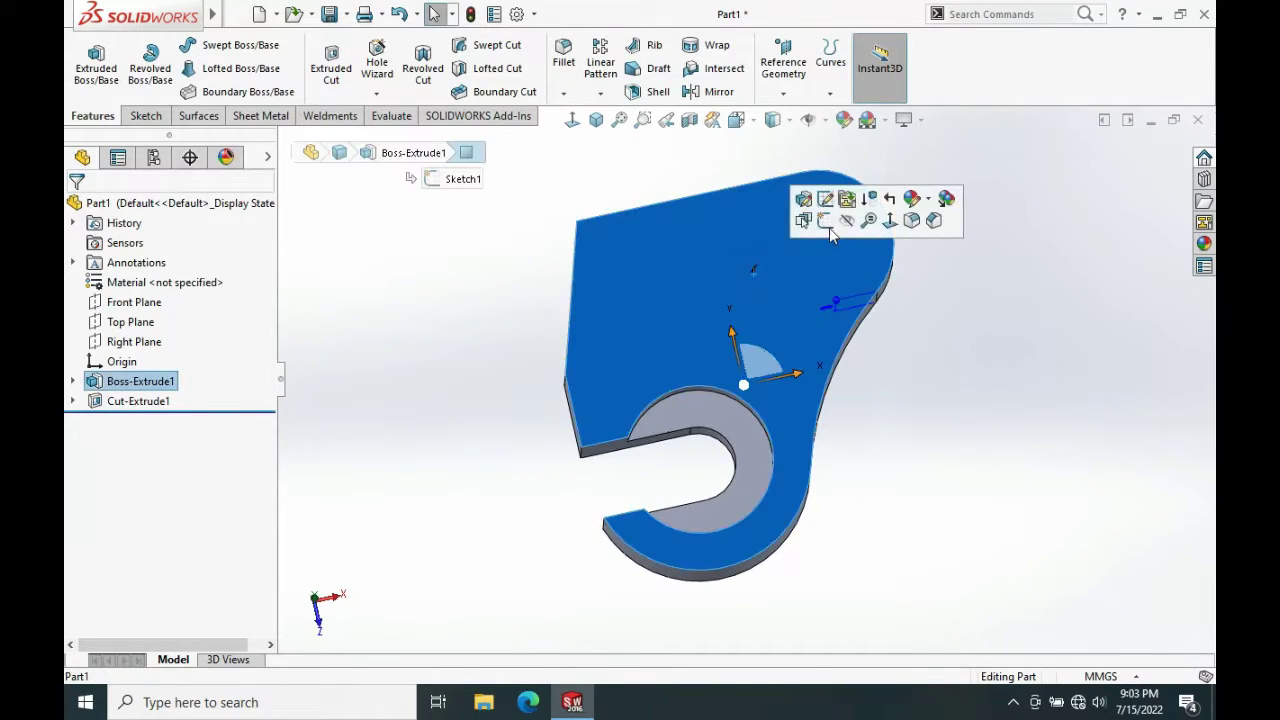
pyautogui.click(829, 228)
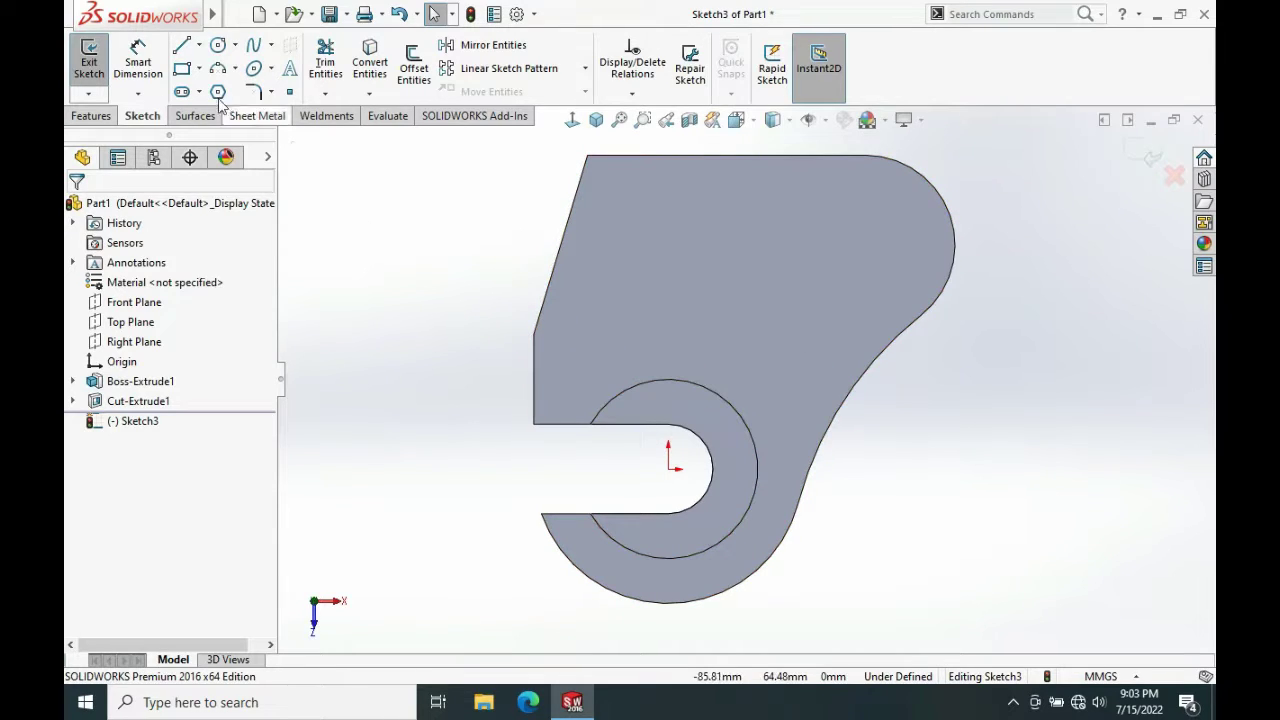
# Sketch a closed four-sided outline with lines along the plate's slanted edge, starting at its upper corner, about 38 mm long and 8 mm wide
pyautogui.press('l')
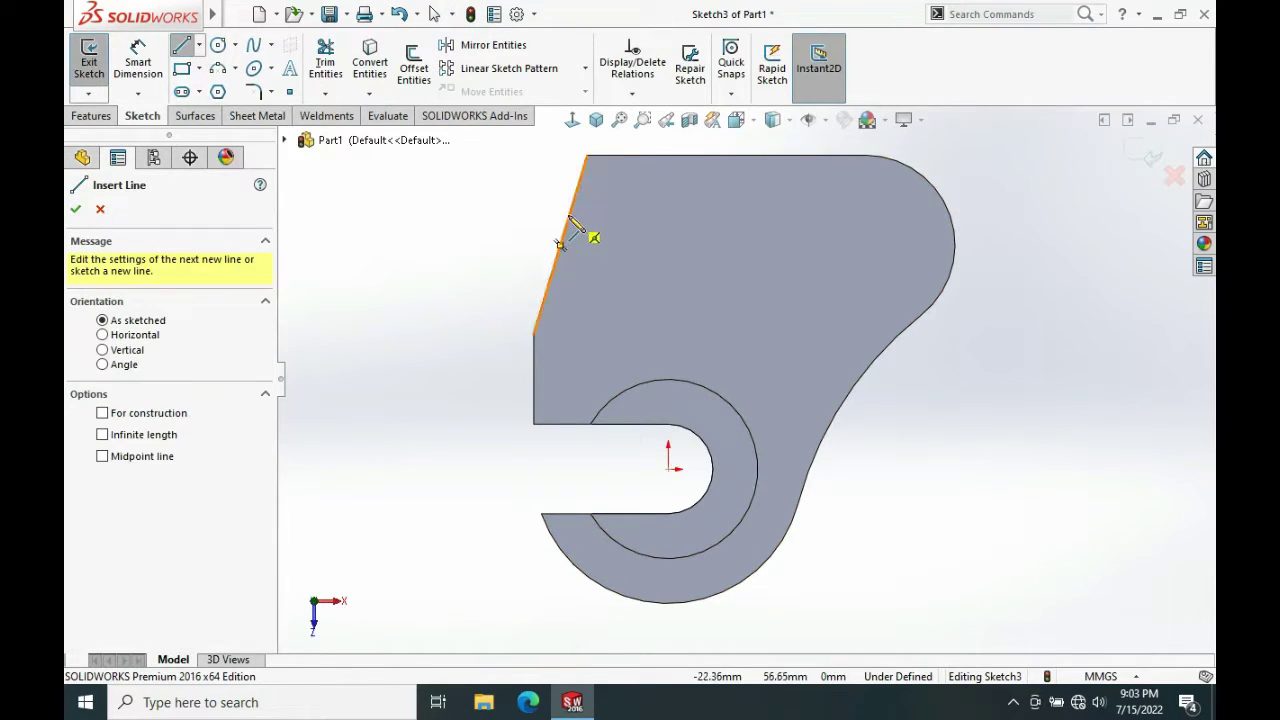
pyautogui.click(588, 158)
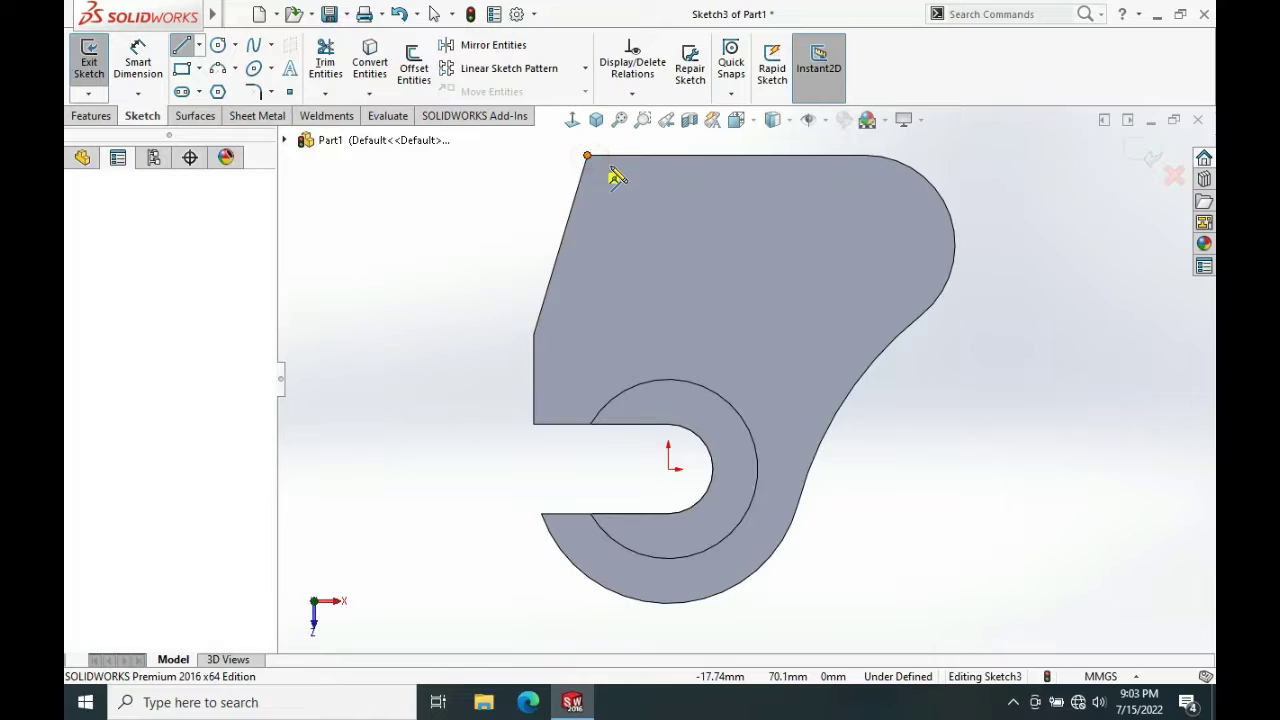
pyautogui.click(620, 165)
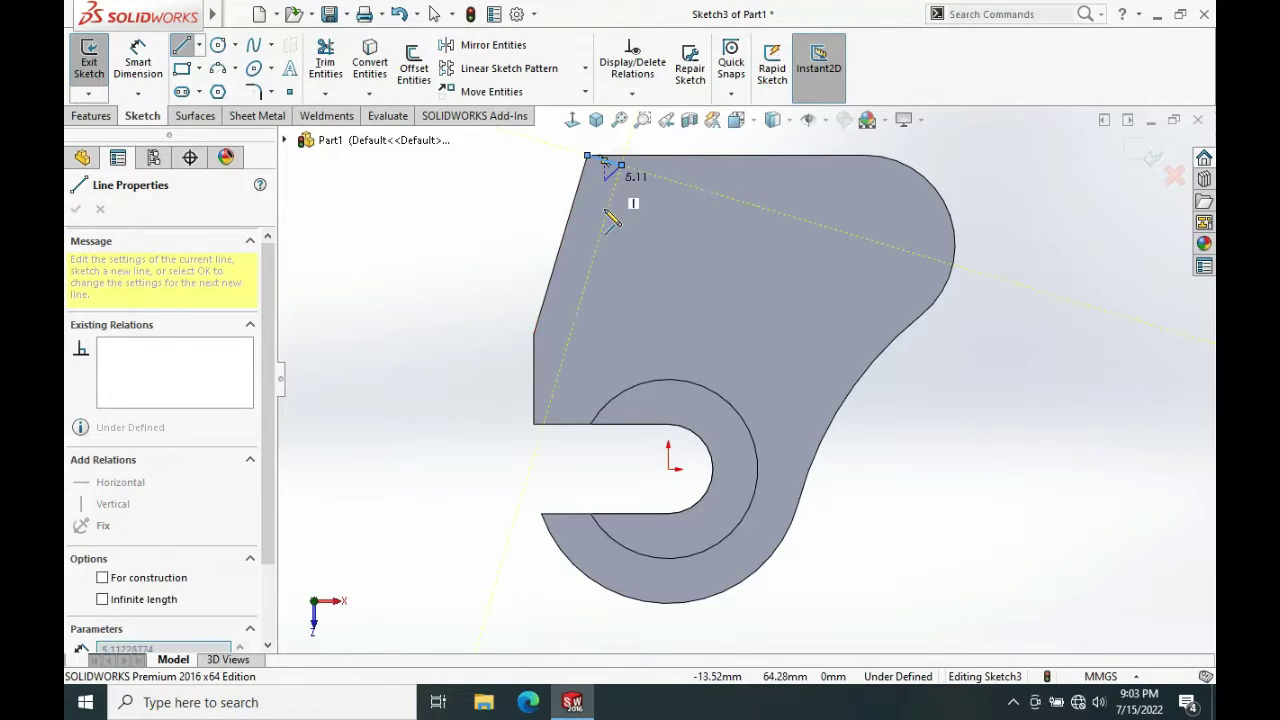
pyautogui.click(573, 331)
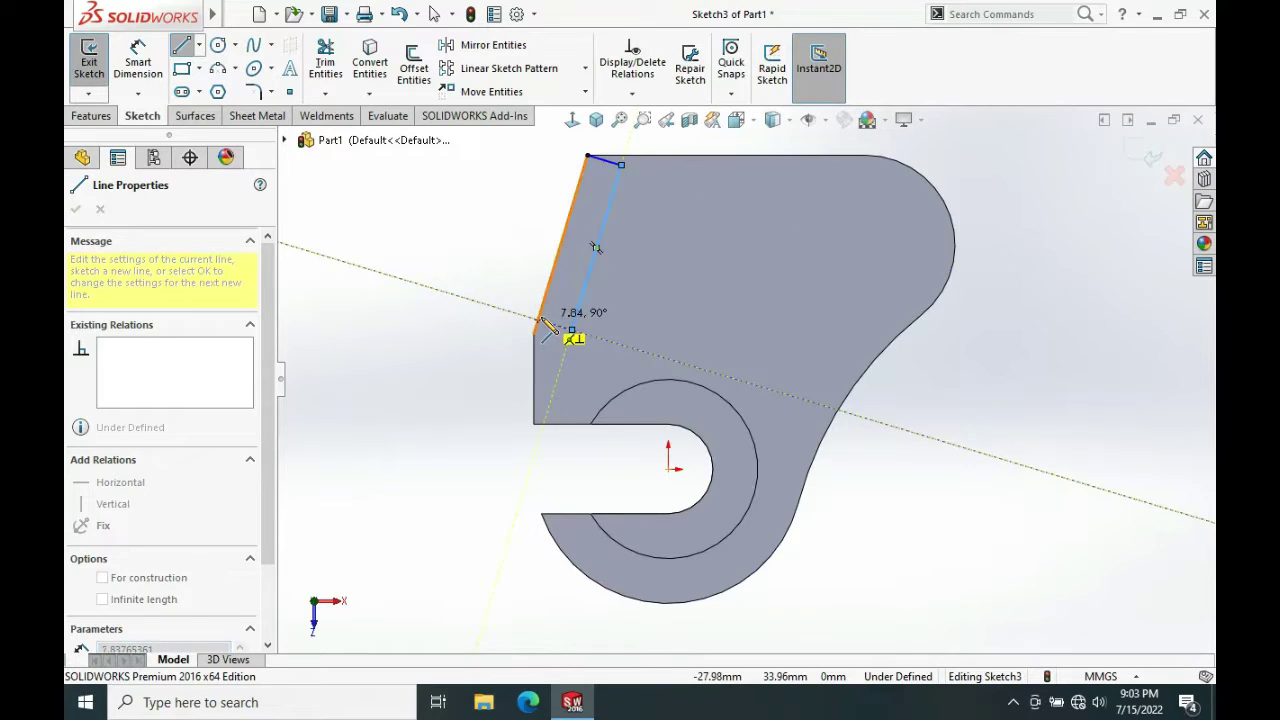
pyautogui.click(539, 321)
pyautogui.press('Escape')
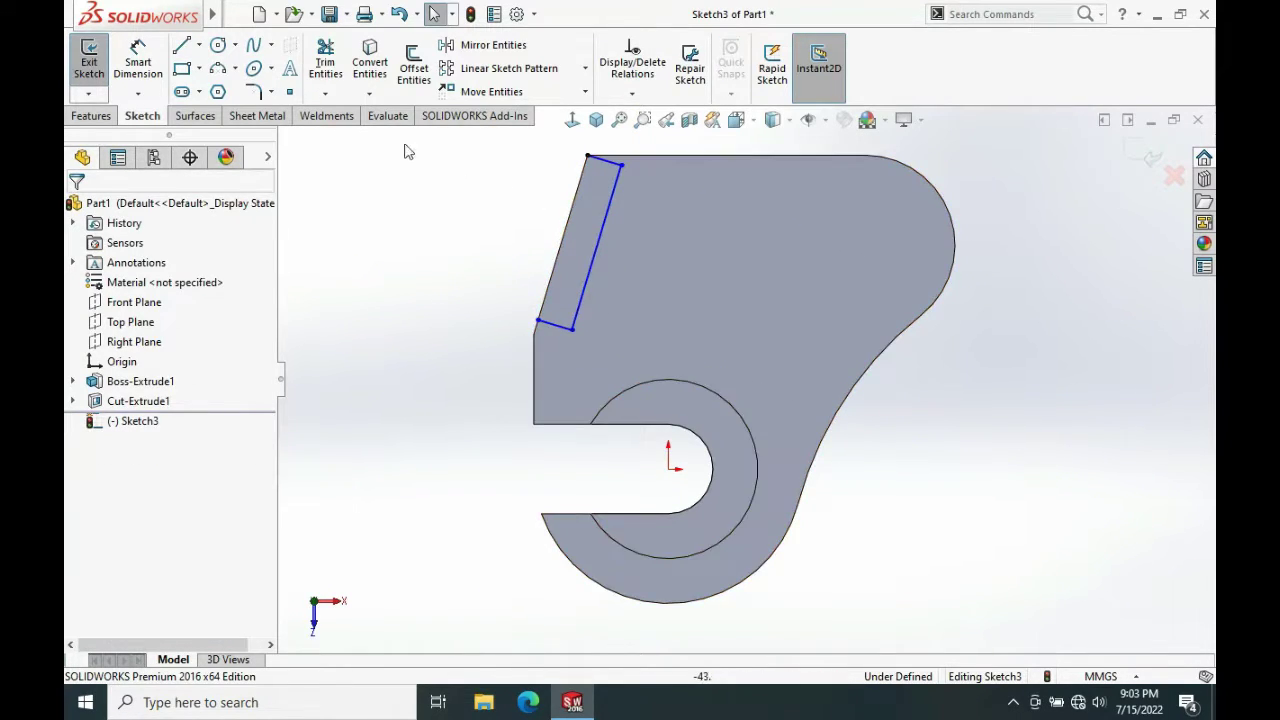
pyautogui.click(588, 158)
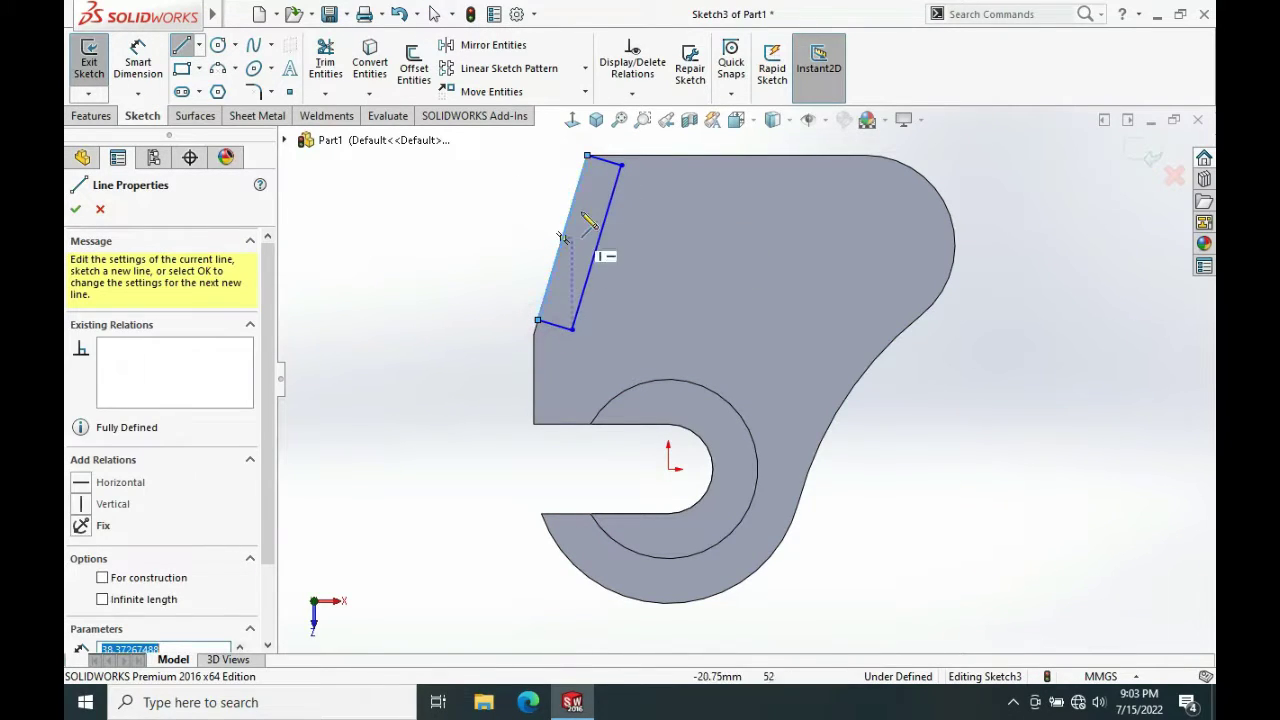
pyautogui.press('Escape')
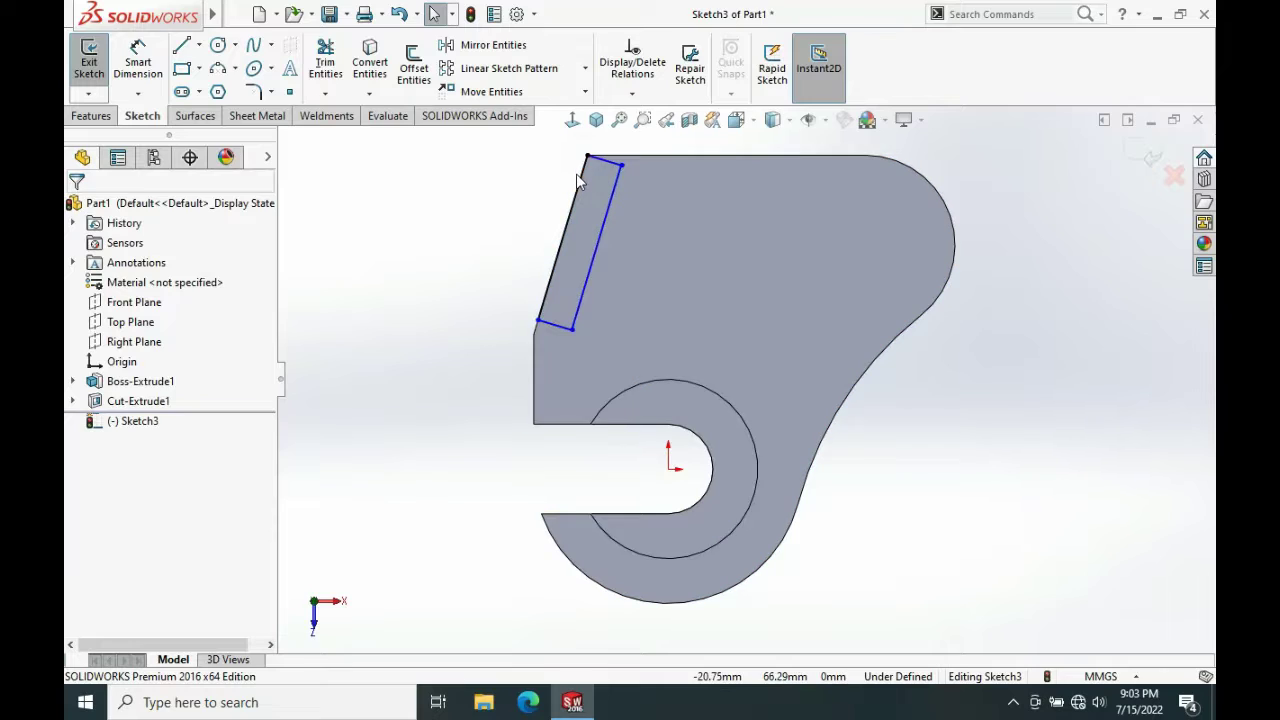
# Add a perpendicular relation between the outline's long slanted line and its short line at the plate's upper corner
pyautogui.click(584, 176)
pyautogui.keyDown('ctrl'); pyautogui.click(612, 168); pyautogui.keyUp('ctrl')
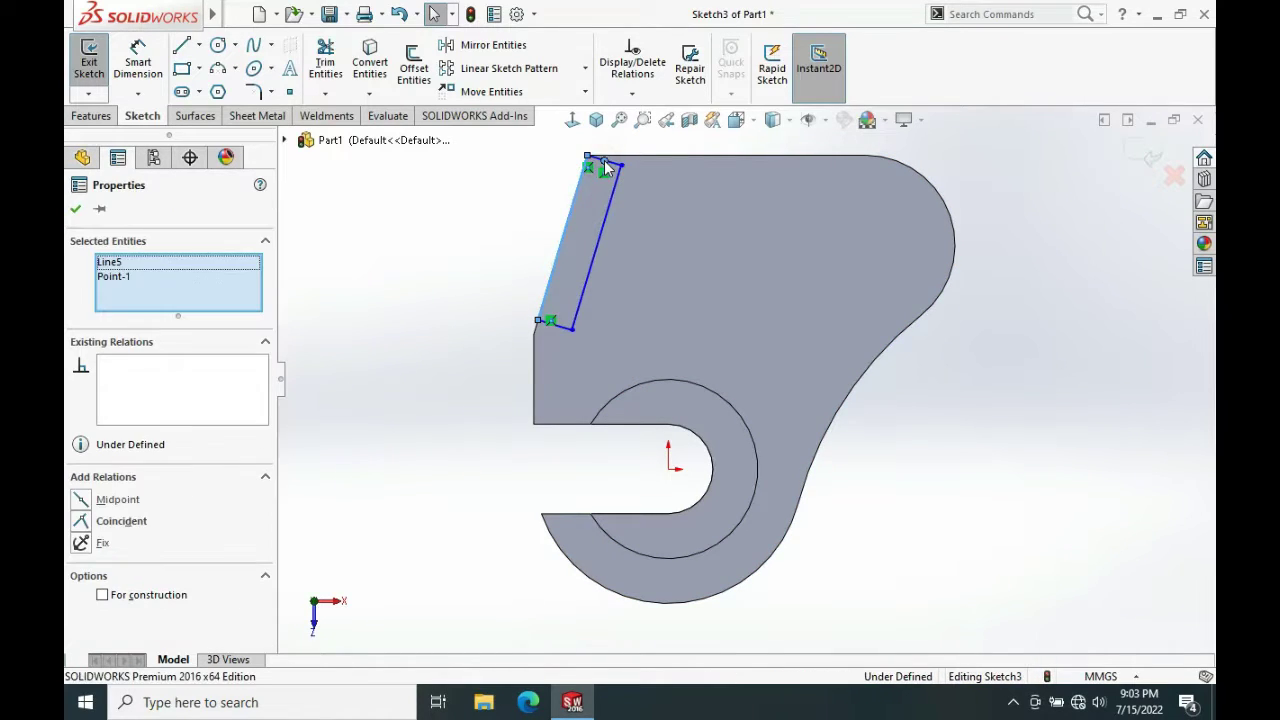
pyautogui.scroll(-3, 612, 168)
pyautogui.press('Escape')
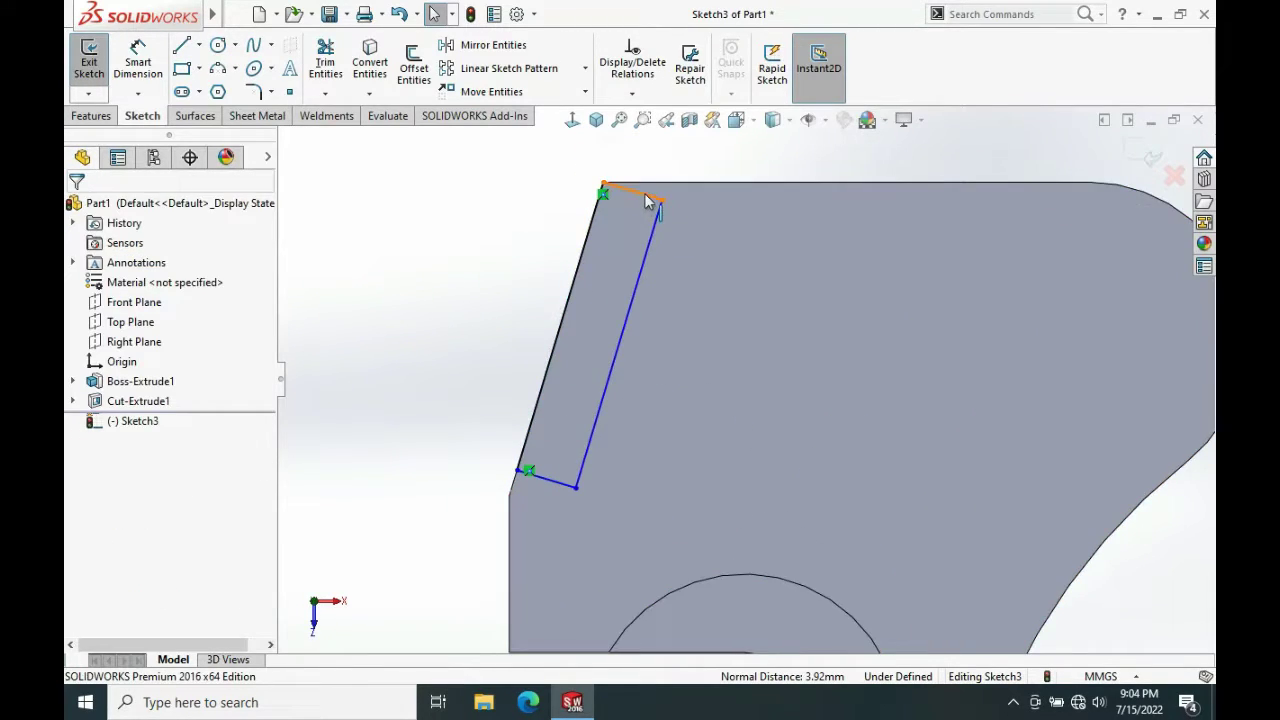
pyautogui.click(584, 250)
pyautogui.keyDown('ctrl'); pyautogui.click(700, 184); pyautogui.keyUp('ctrl')
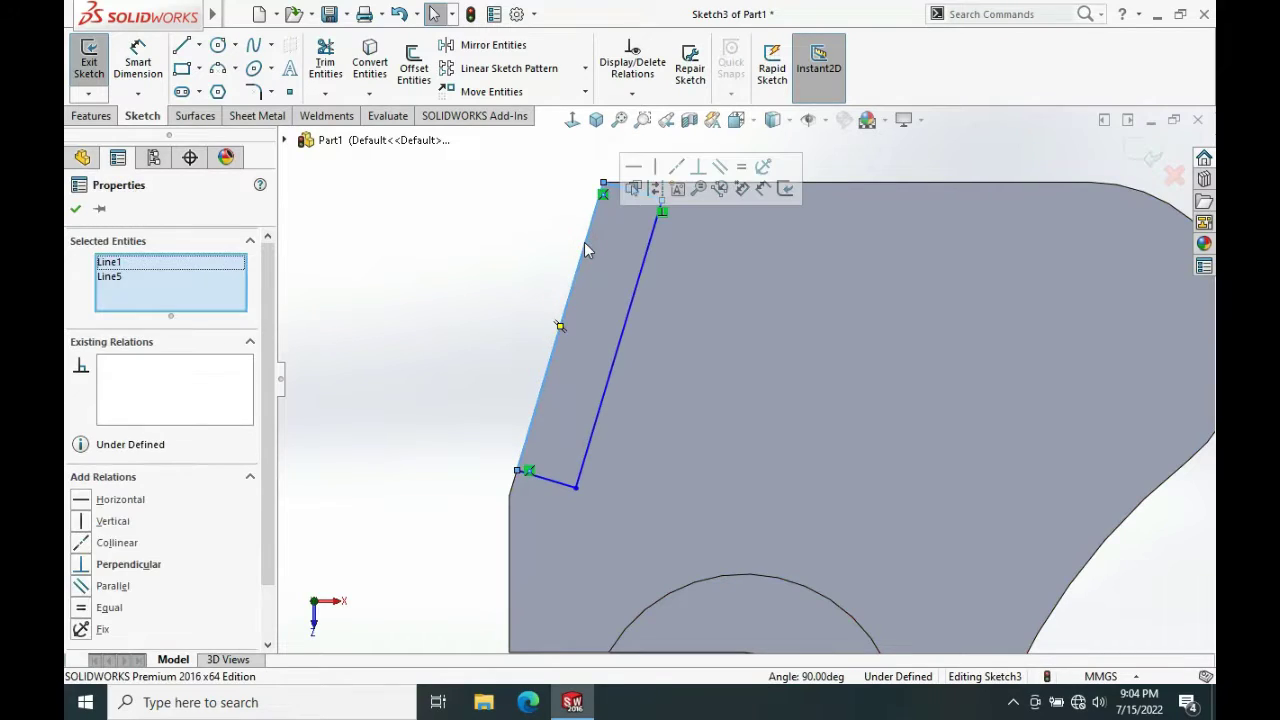
pyautogui.click(700, 168)
pyautogui.click(500, 200)
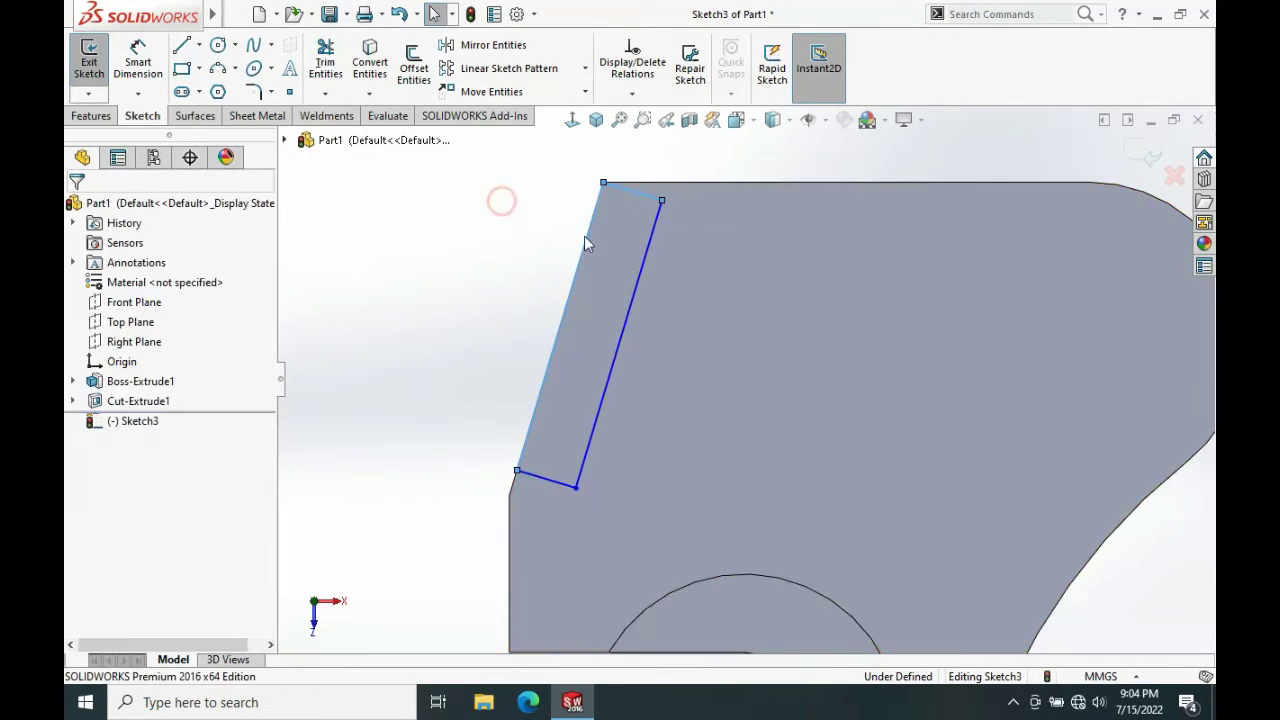
# Dimension the outline's short line at the upper corner as 10 mm
pyautogui.press('s')
pyautogui.click(644, 274)
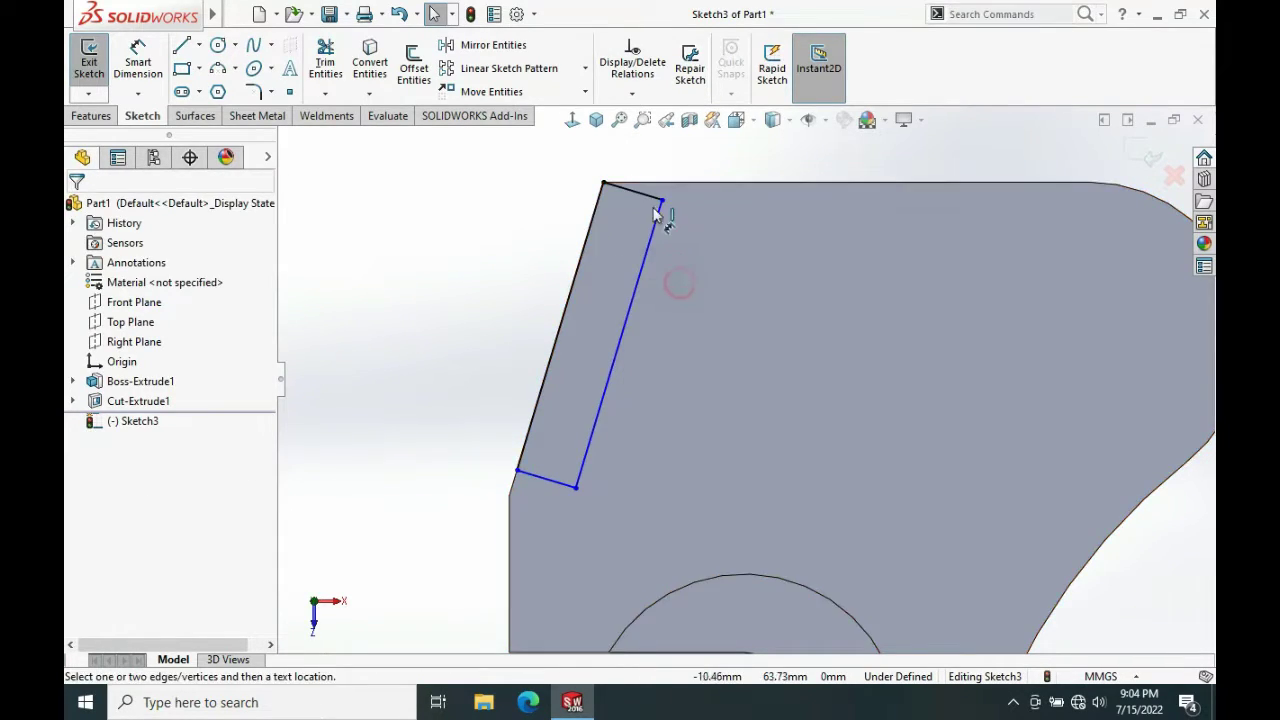
pyautogui.click(641, 193)
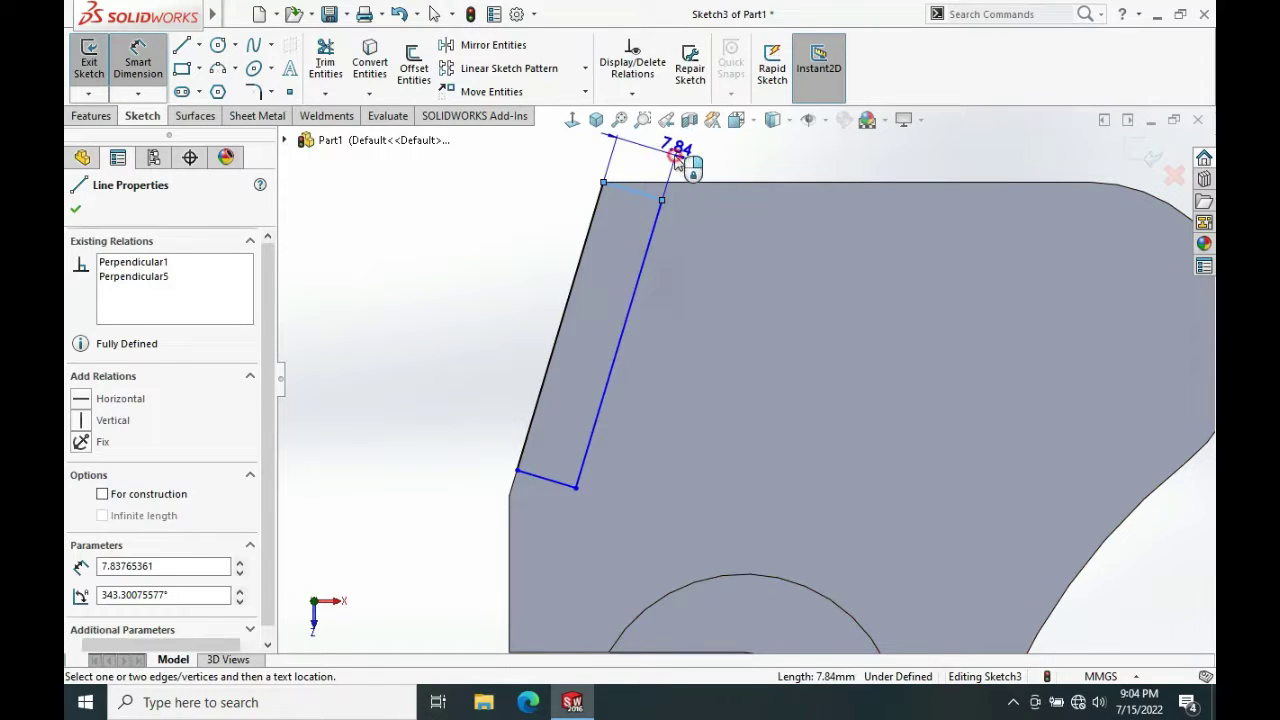
pyautogui.click(677, 163)
pyautogui.write('1')
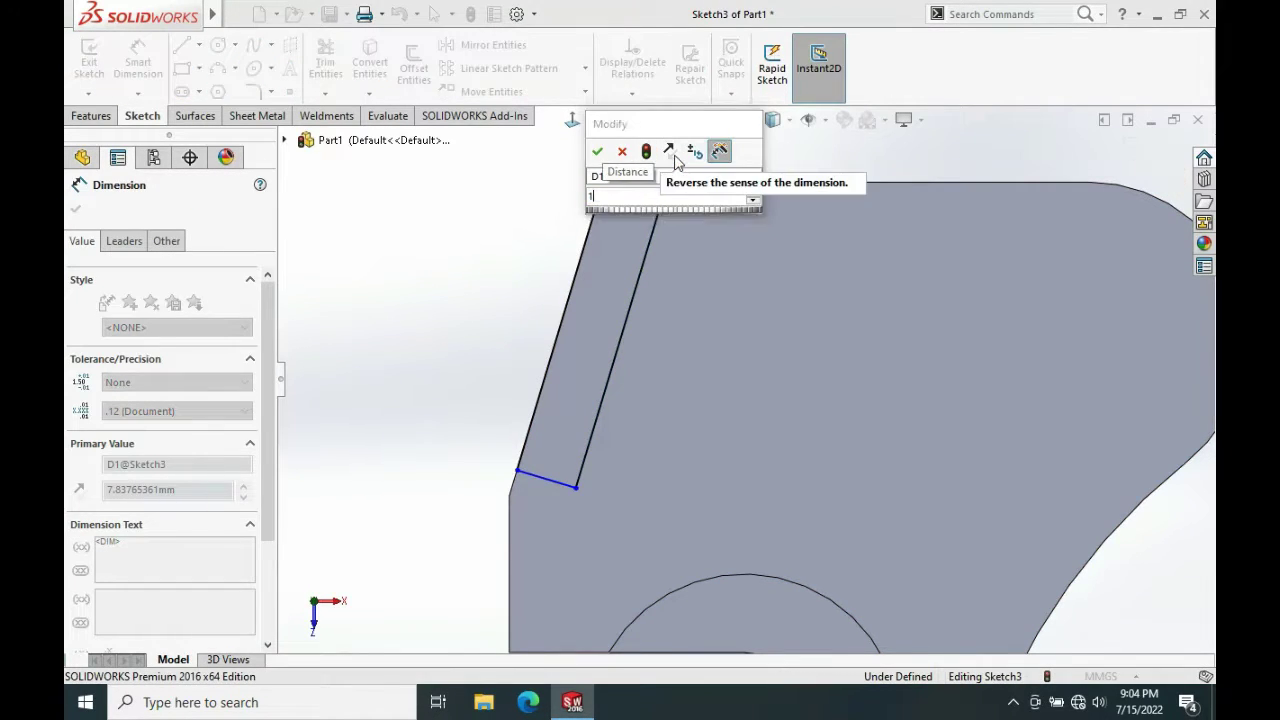
pyautogui.write('0')
pyautogui.press('Return')
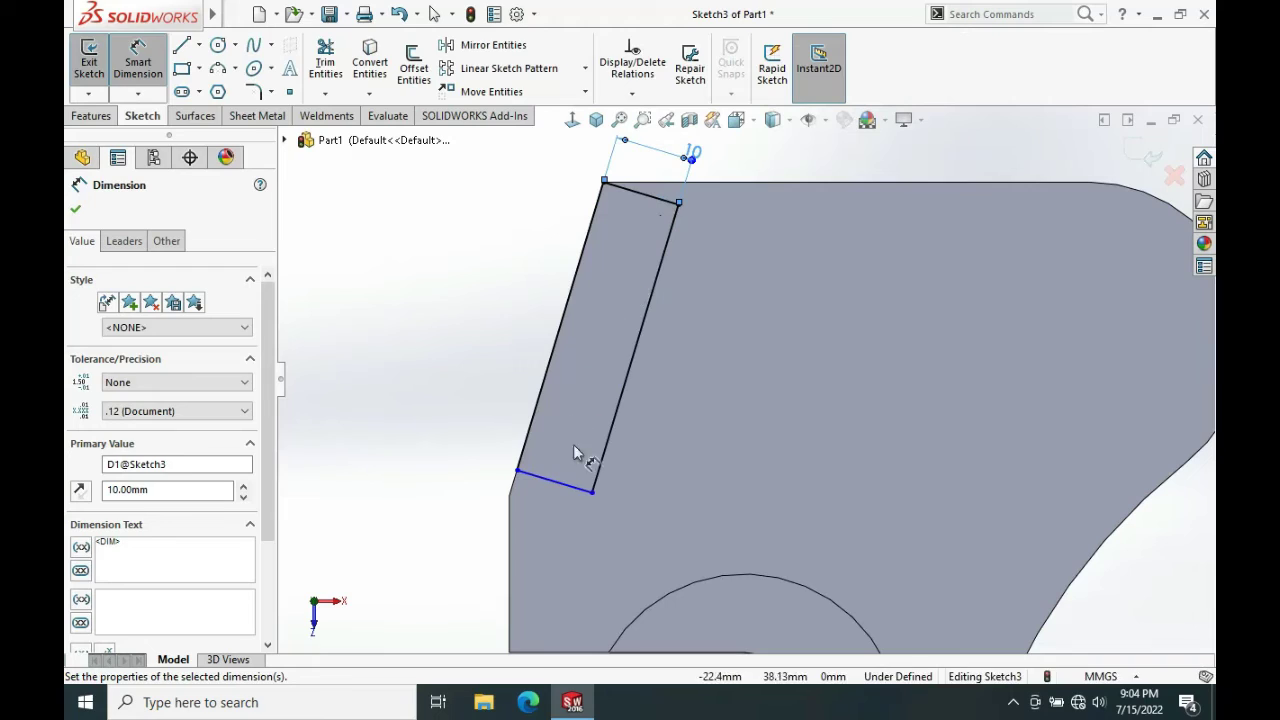
# Dimension the distance between the outline's two short lines as 40 mm
pyautogui.click(562, 483)
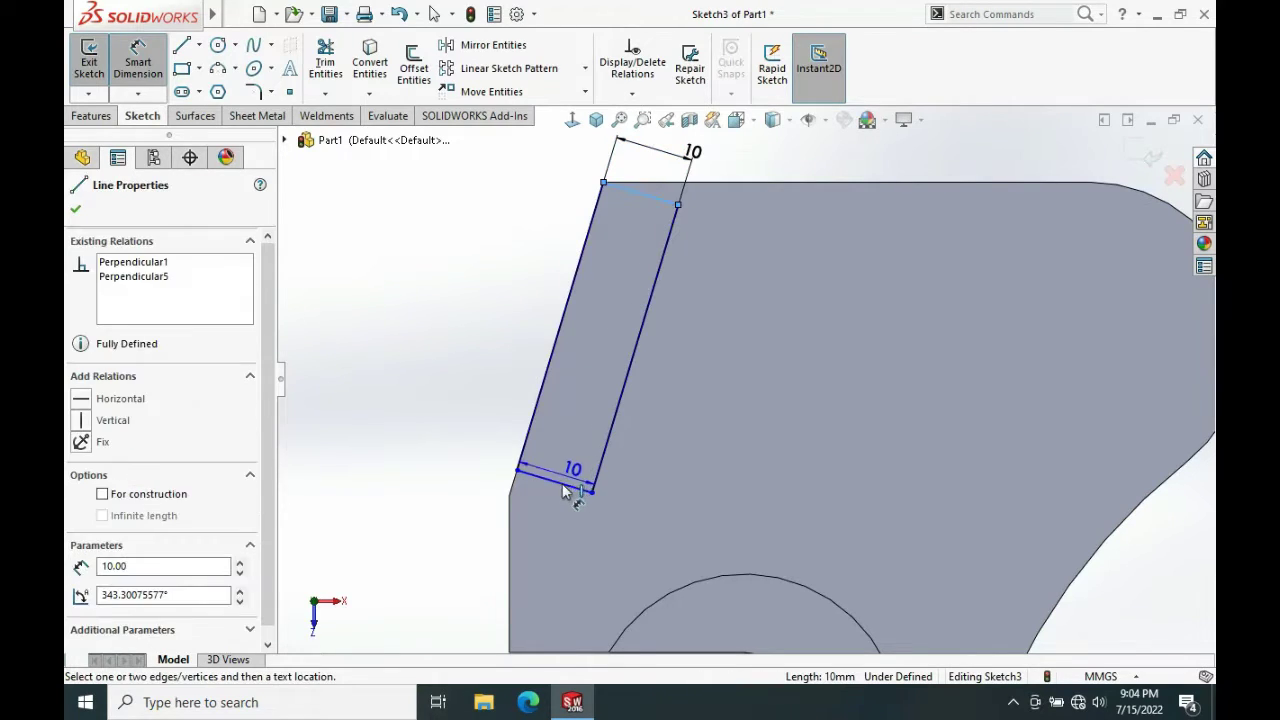
pyautogui.click(452, 313)
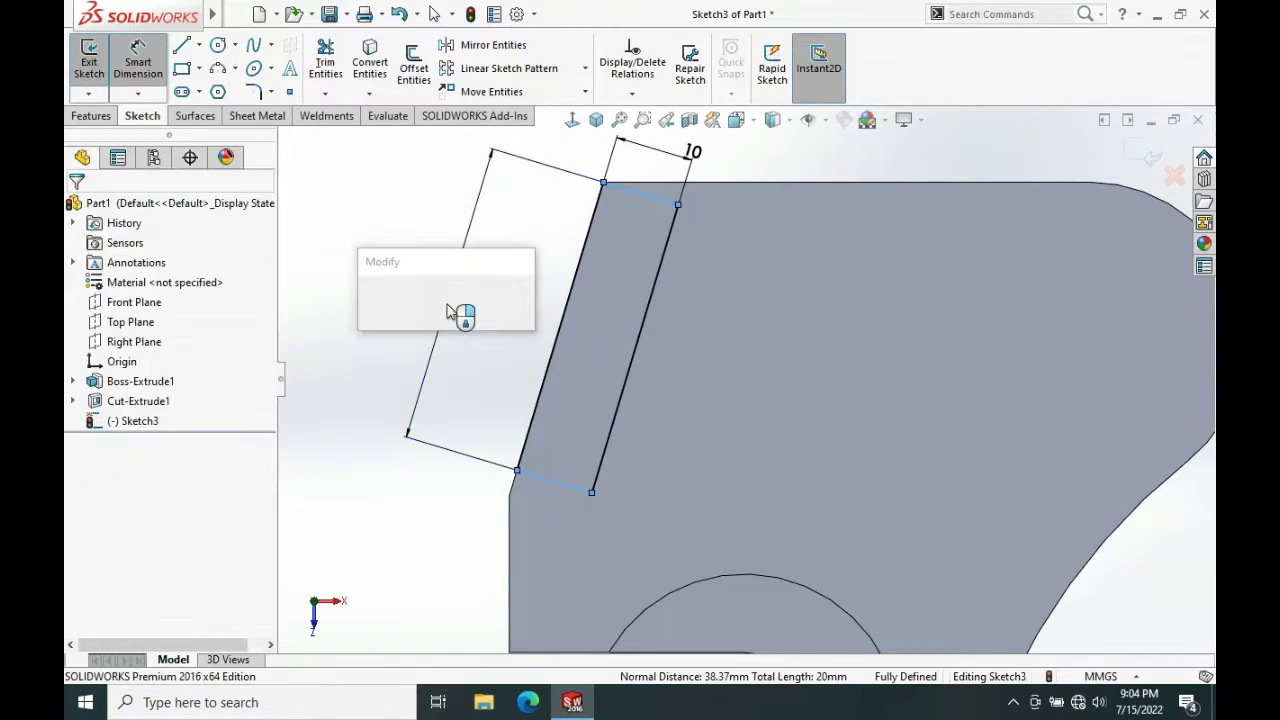
pyautogui.write('40')
pyautogui.press('Return')
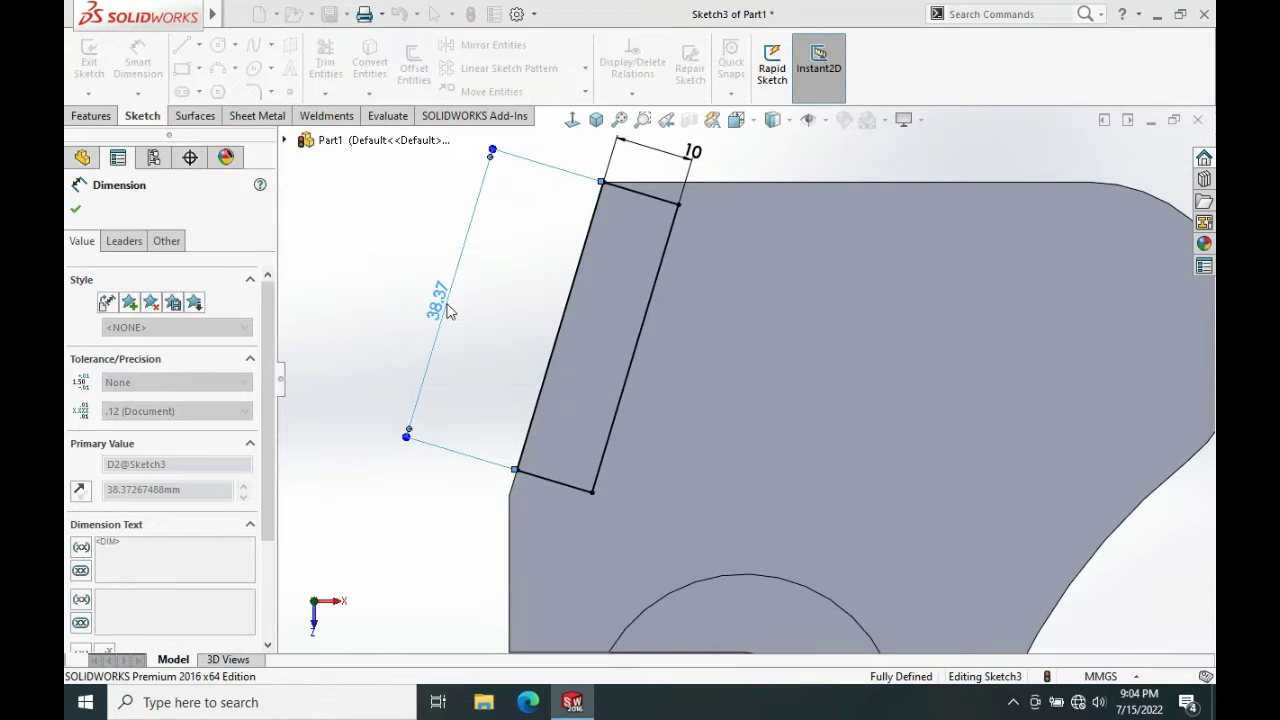
pyautogui.press('Escape')
# Extrude the 10 by 40 mm outline upward from the plate as a blind, merged boss 56 mm high
pyautogui.moveTo(612, 350)
pyautogui.mouseDown(button='middle')
pyautogui.moveTo(718, 345)
pyautogui.moveTo(708, 222)
pyautogui.moveTo(723, 320)
pyautogui.mouseUp(button='middle')
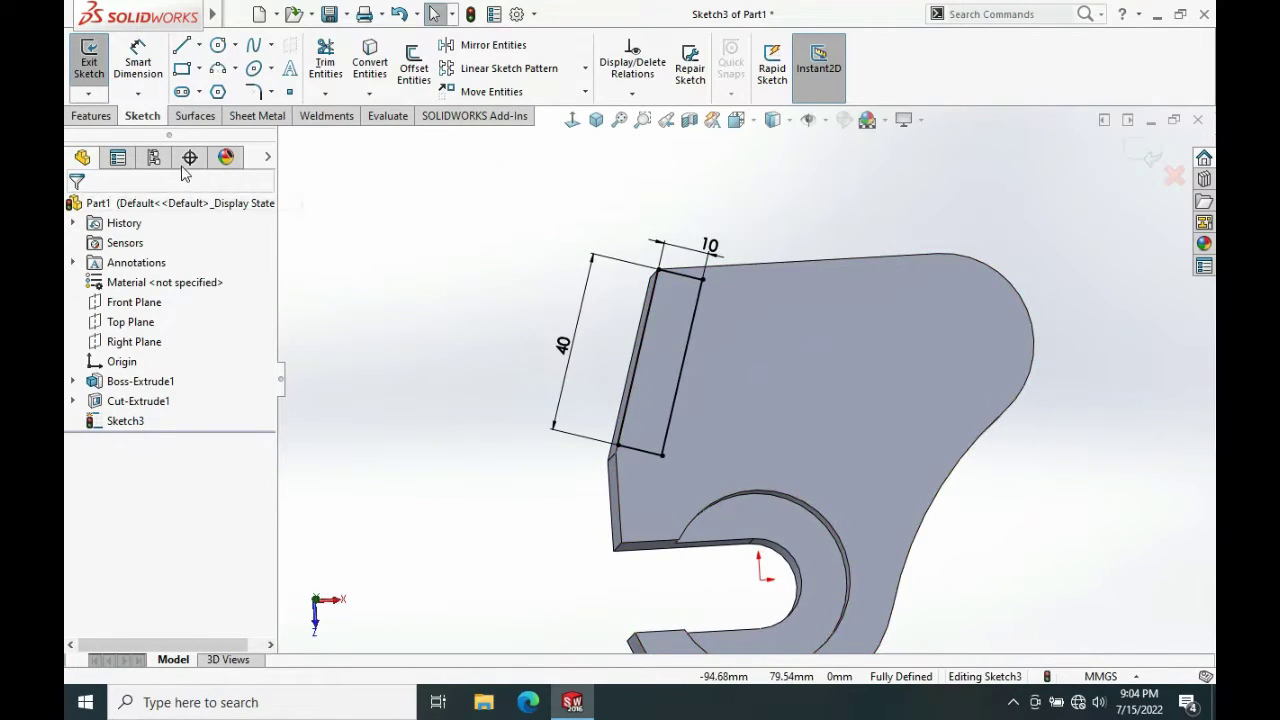
pyautogui.click(92, 116)
pyautogui.click(113, 68)
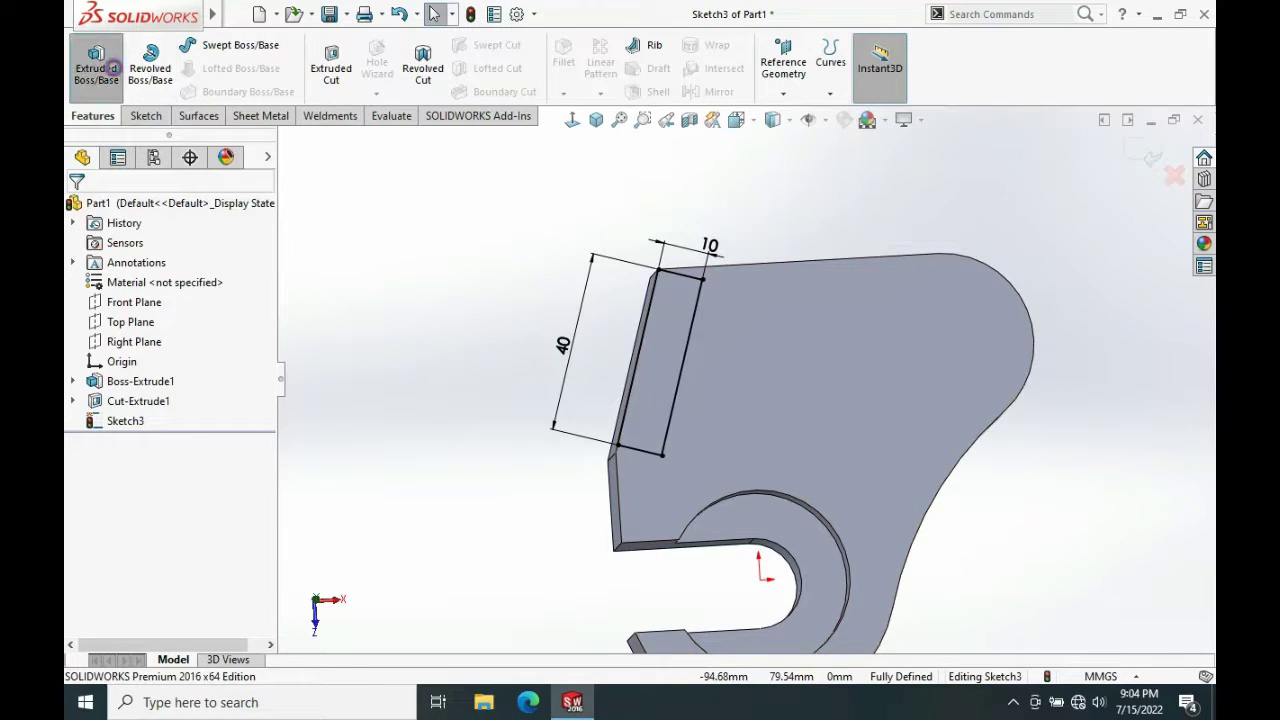
pyautogui.moveTo(715, 457); pyautogui.dragTo(743, 309, button='middle')
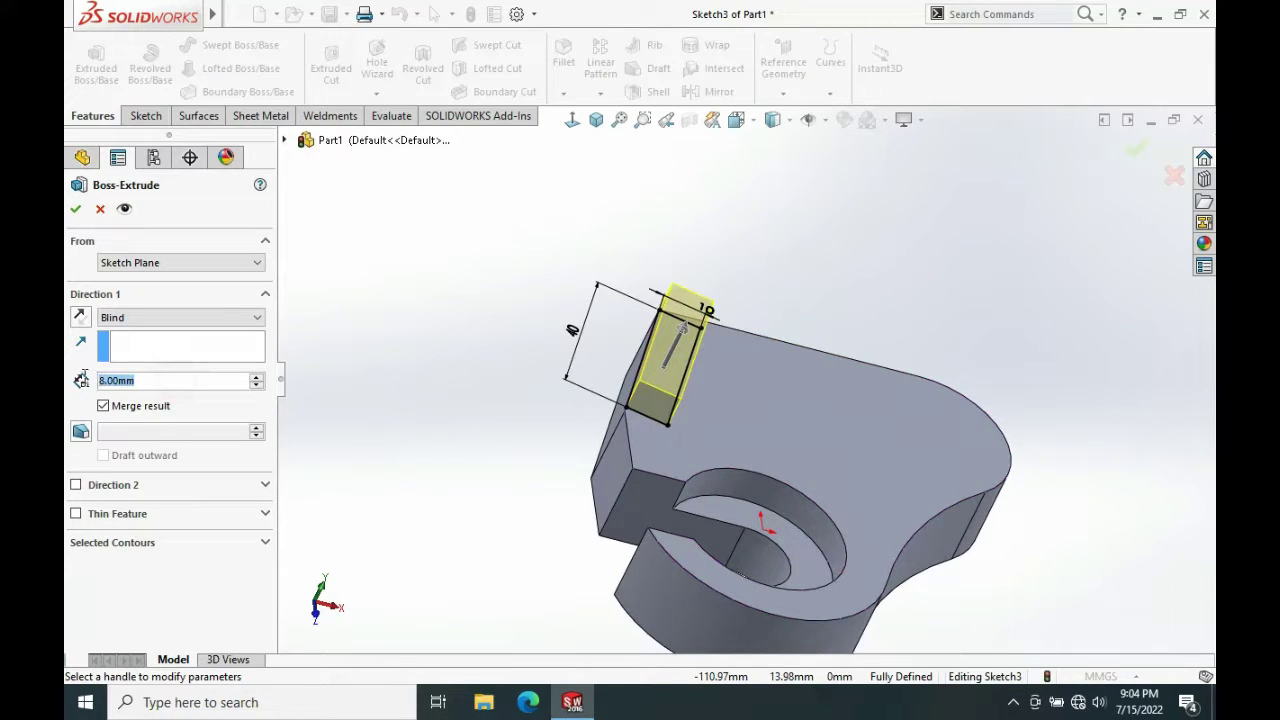
pyautogui.write('56')
pyautogui.click(316, 309)
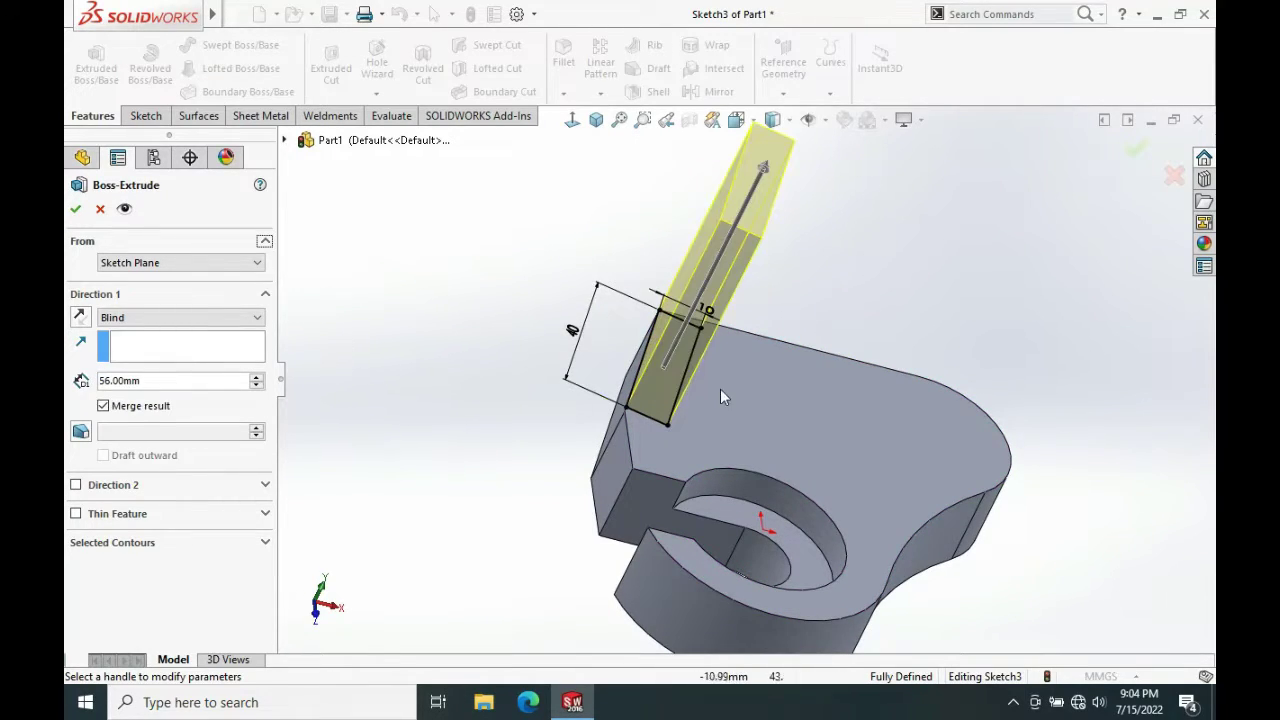
pyautogui.moveTo(721, 390); pyautogui.dragTo(770, 400, button='middle')
pyautogui.click(77, 209)
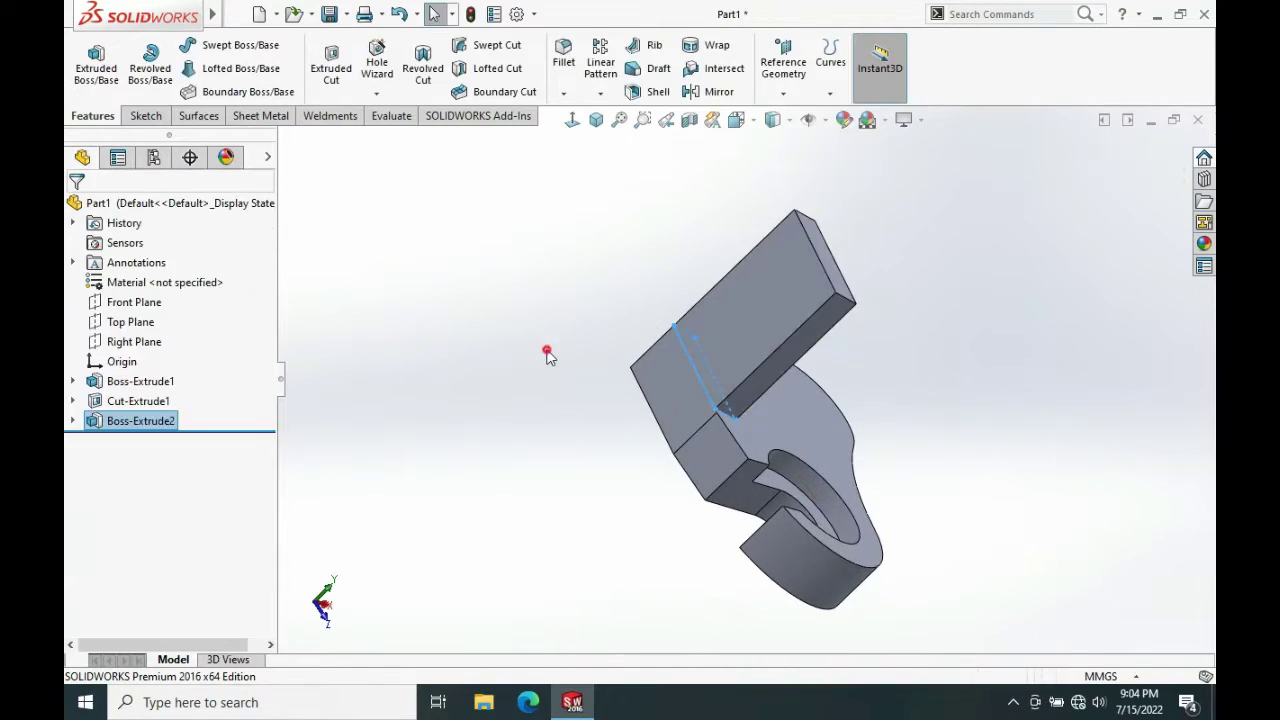
# Start a new sketch on the broad outer face of the upright boss, viewed normal to that face
pyautogui.moveTo(737, 394); pyautogui.dragTo(837, 363, button='middle')
pyautogui.click(845, 345)
pyautogui.click(896, 297)
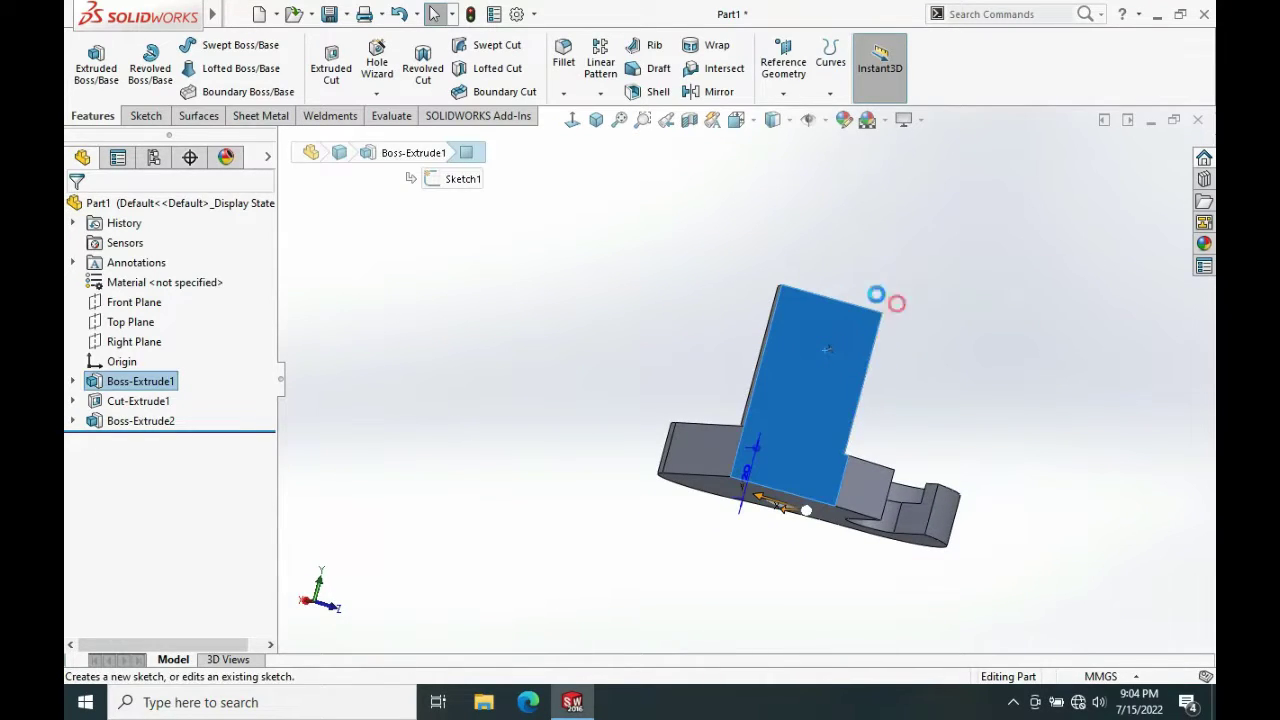
pyautogui.click(853, 292)
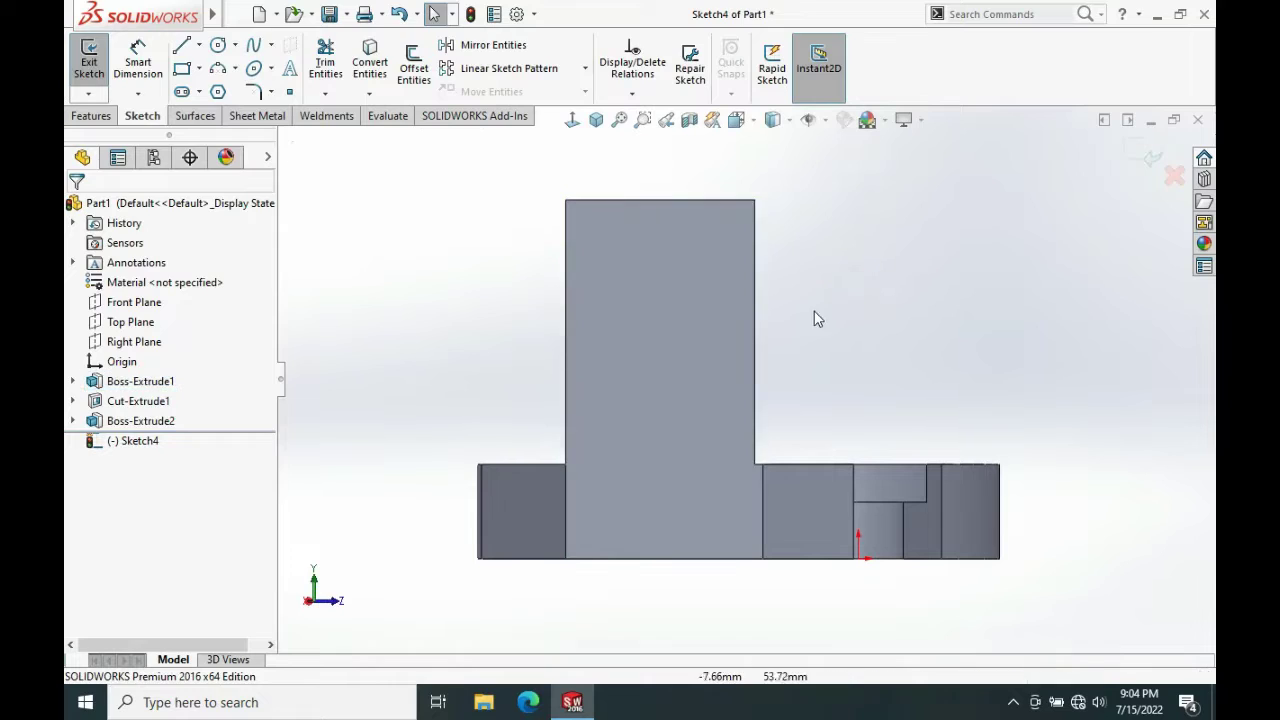
# Draw a vertical centerline 76 mm long from the midpoint of the upright's top edge down to the plate's bottom edge
pyautogui.press('s')
pyautogui.click(876, 356)
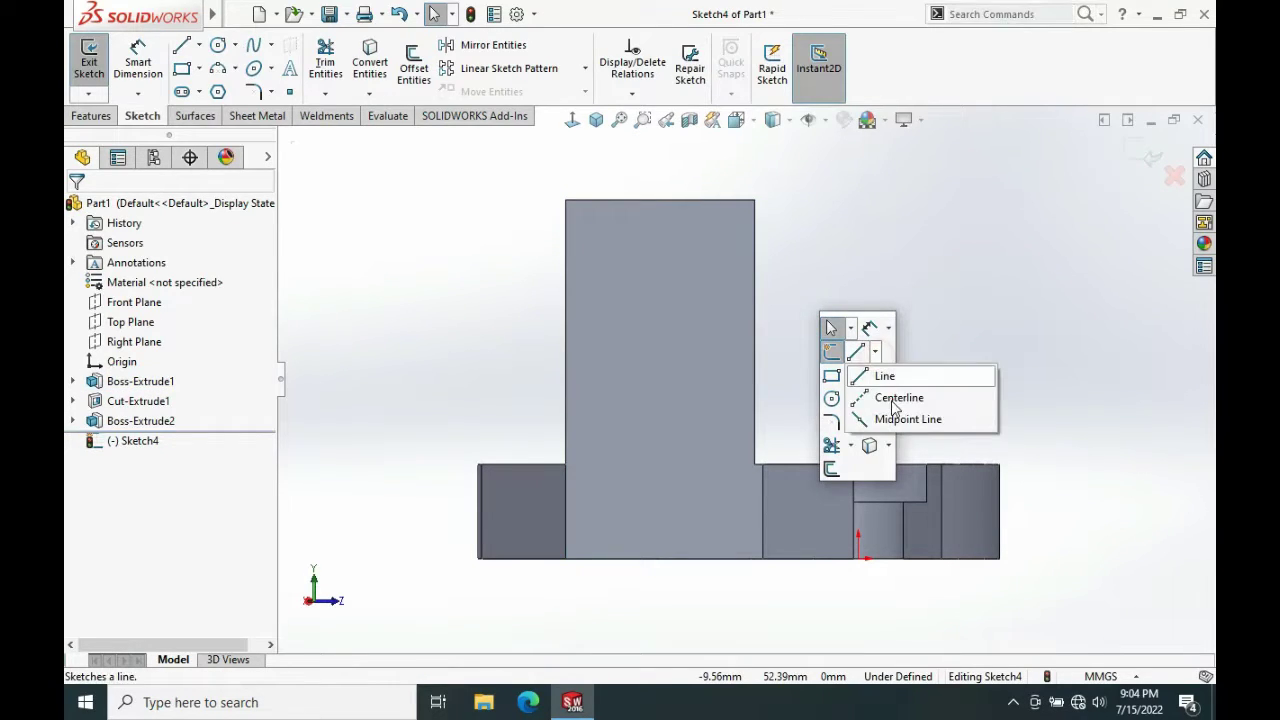
pyautogui.click(890, 397)
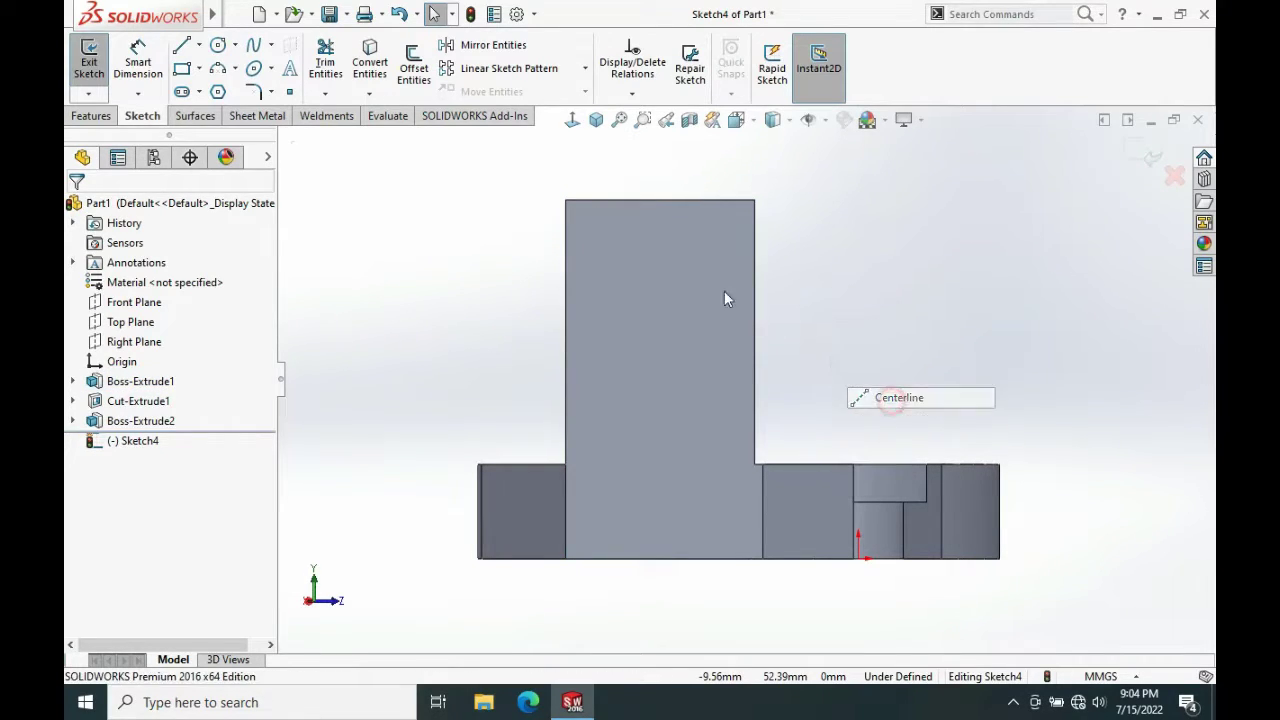
pyautogui.click(660, 200)
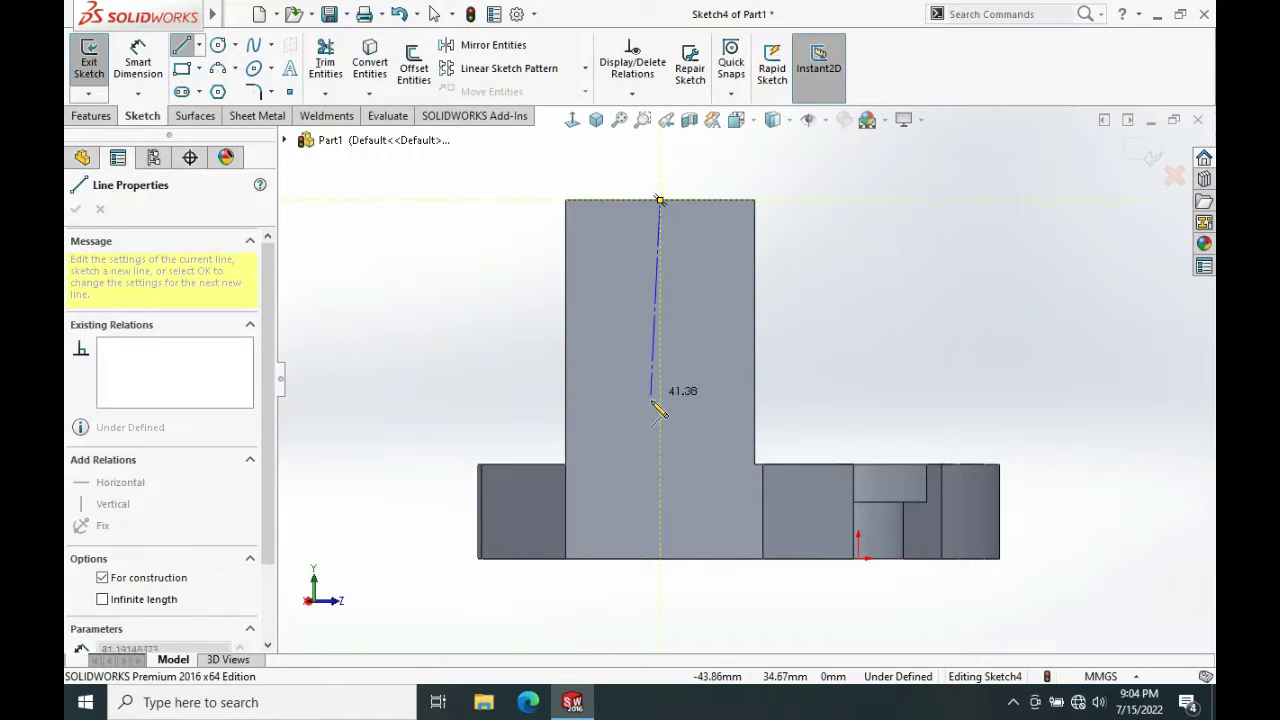
pyautogui.click(660, 558)
pyautogui.press('Escape')
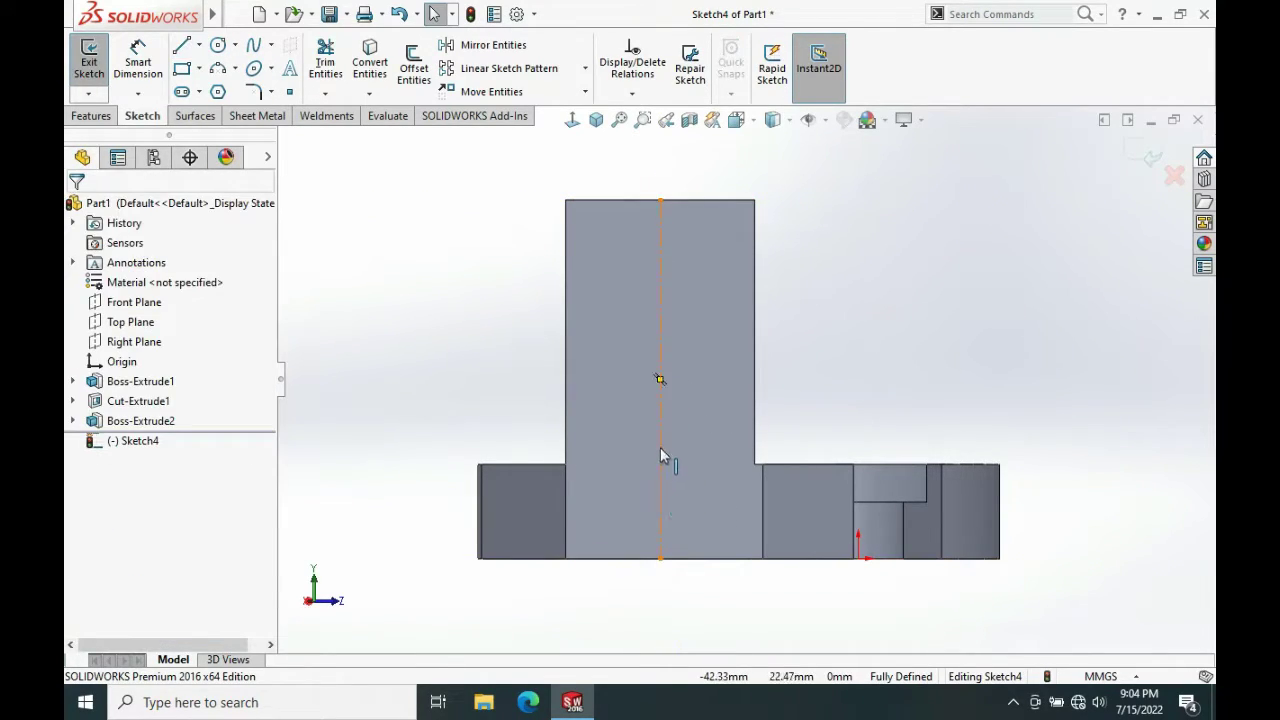
pyautogui.click(660, 449)
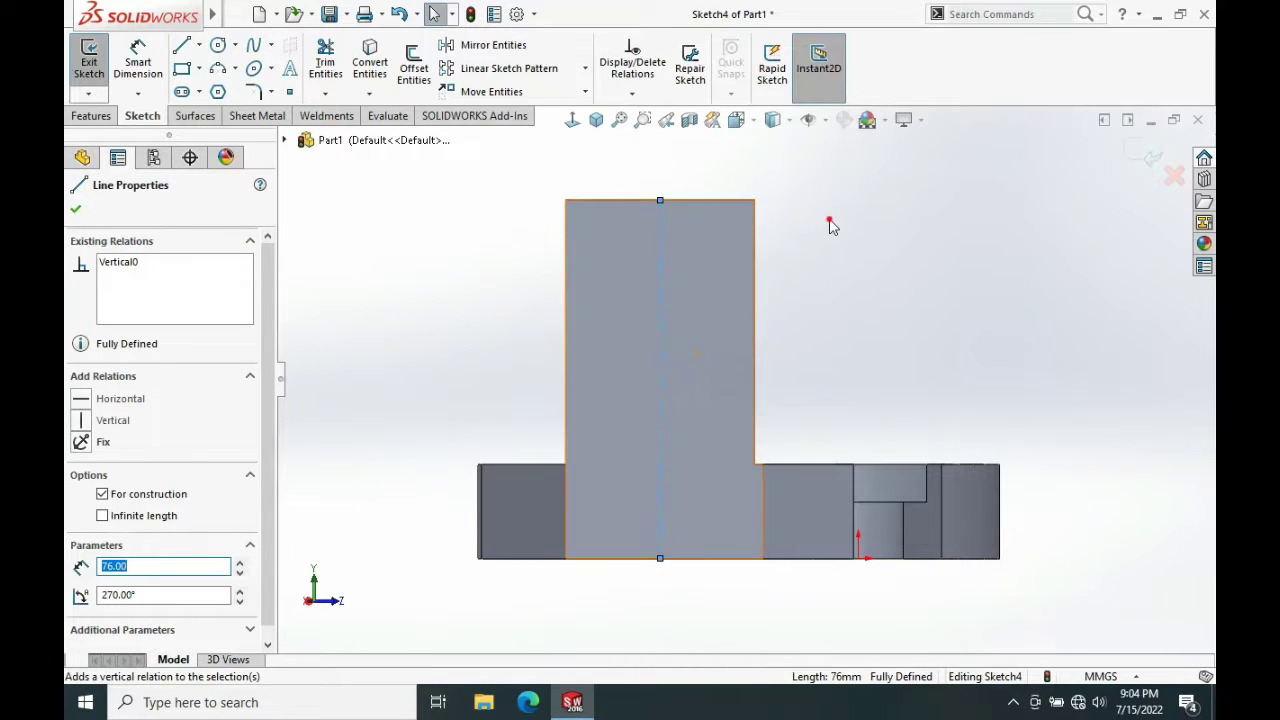
pyautogui.press('Escape')
# Sketch a circle with a radius of about 9.8 mm centered on the centerline in the upper part of the upright
pyautogui.press('s')
pyautogui.click(813, 396)
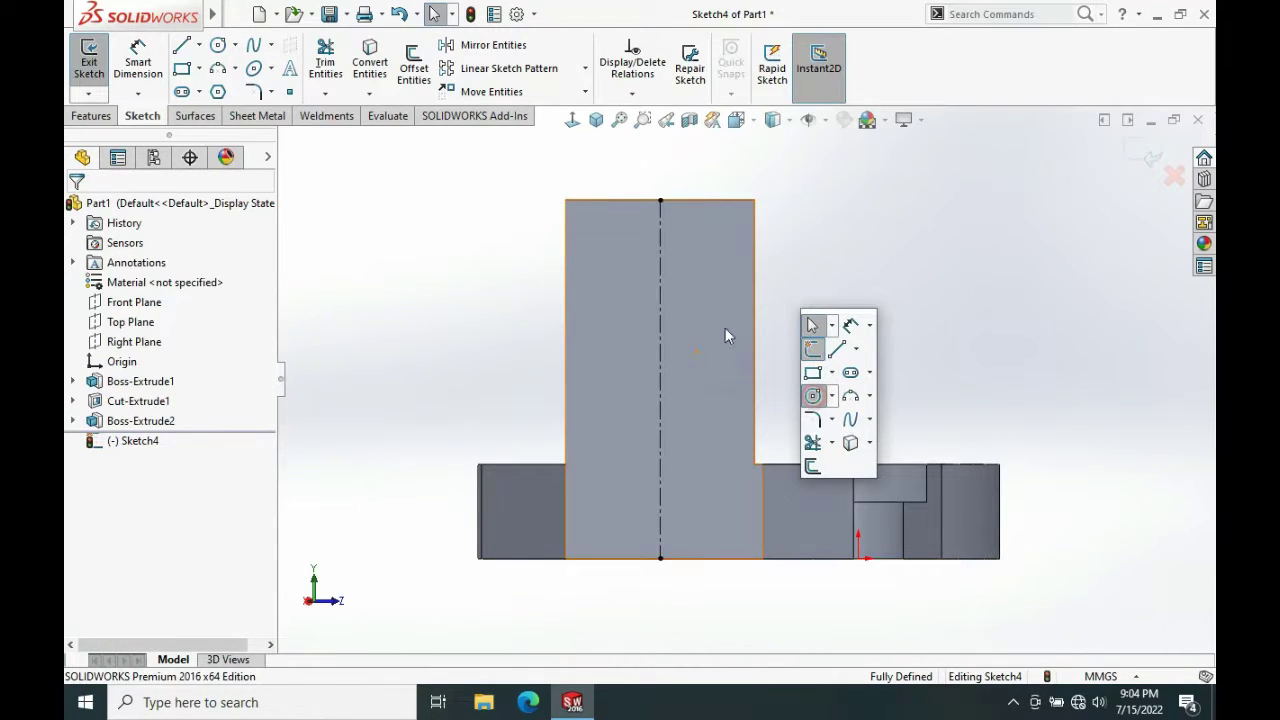
pyautogui.click(660, 282)
pyautogui.click(684, 325)
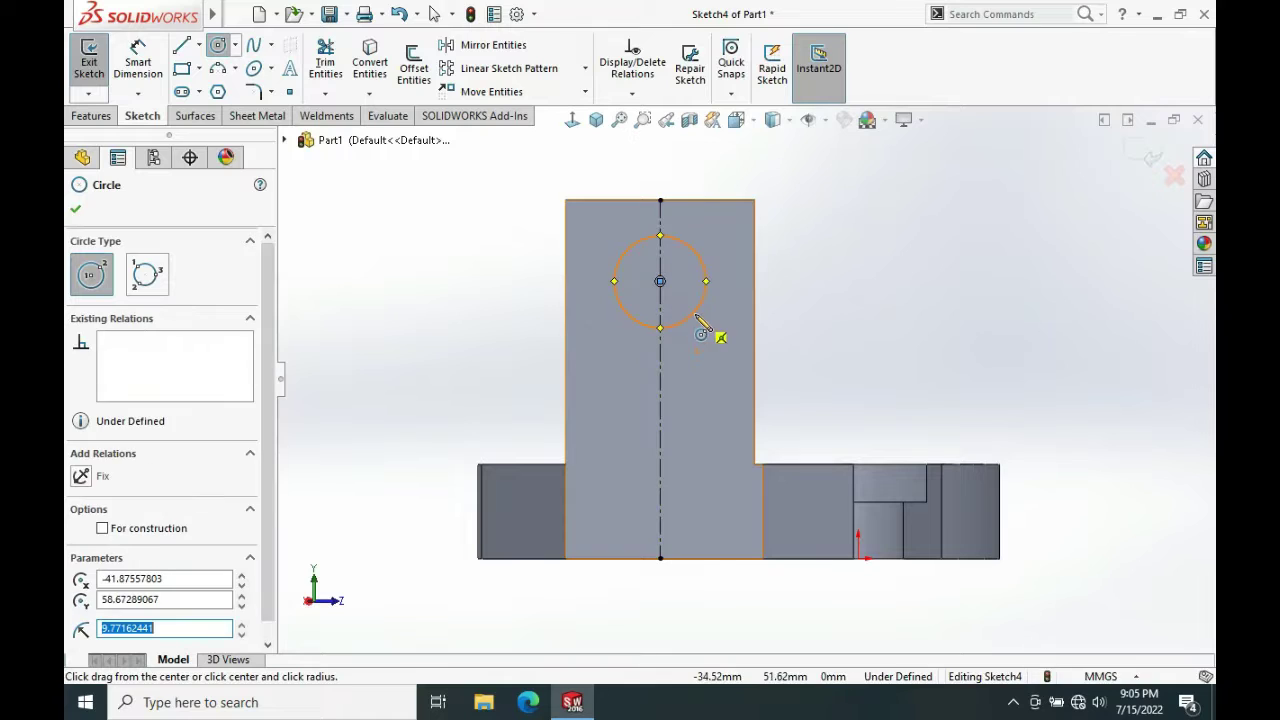
# Dimension the circle on the upright with a diameter of 20 mm
pyautogui.press('s')
pyautogui.click(740, 330)
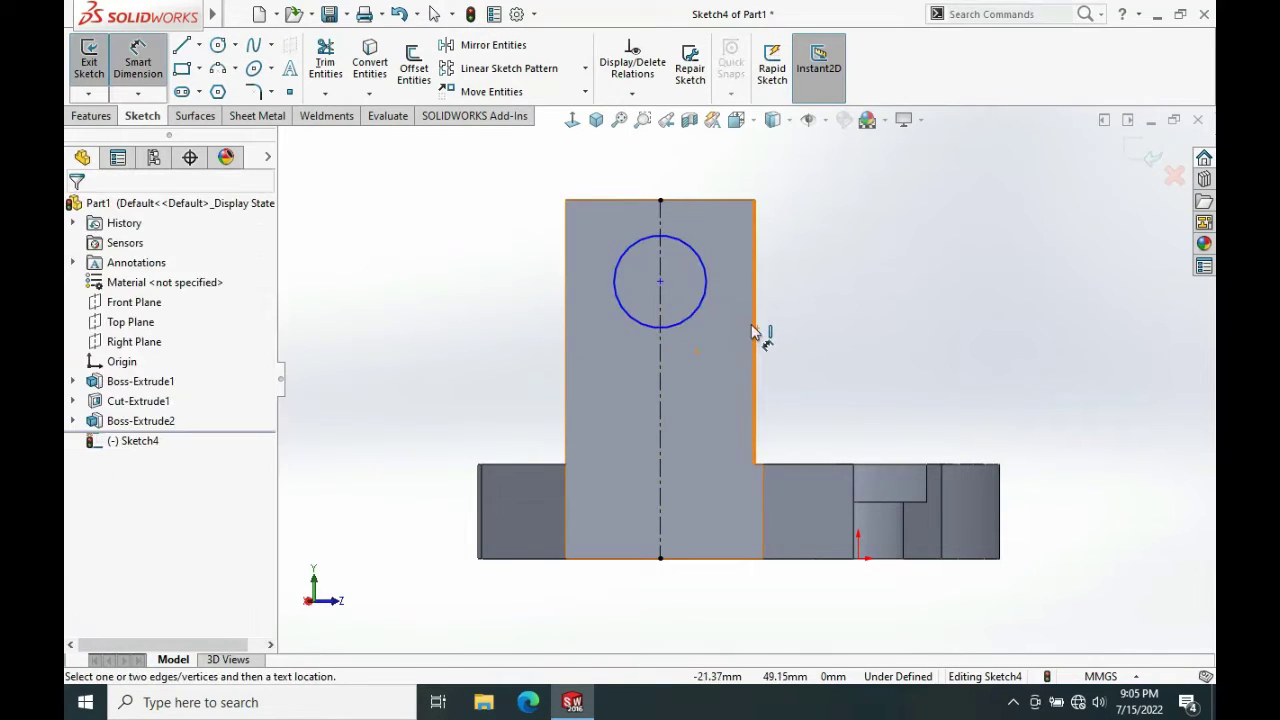
pyautogui.click(705, 300)
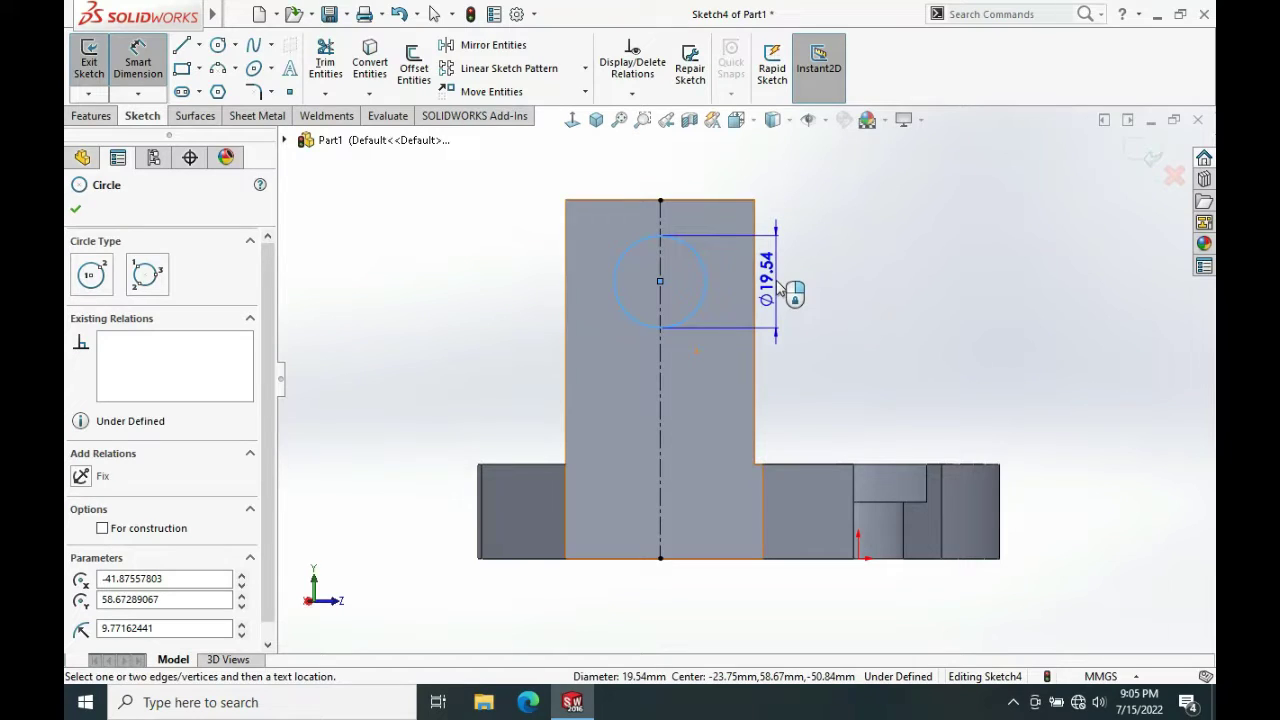
pyautogui.click(822, 284)
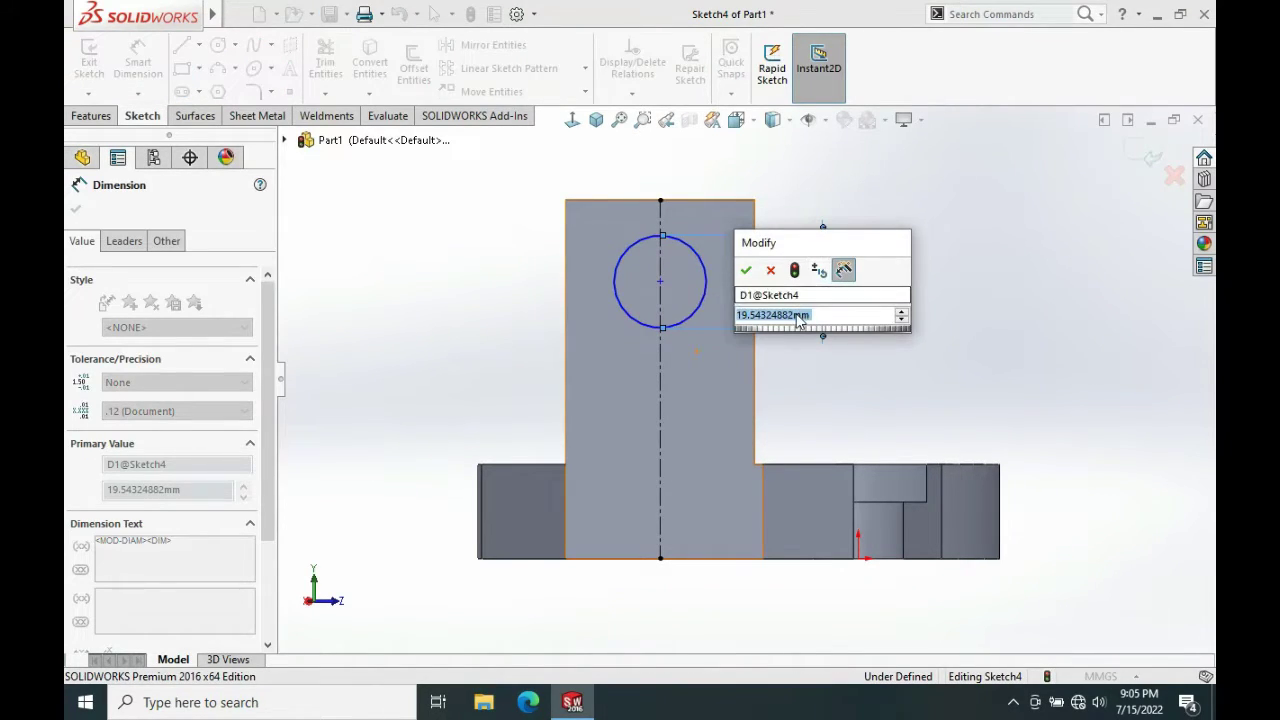
pyautogui.click(746, 270)
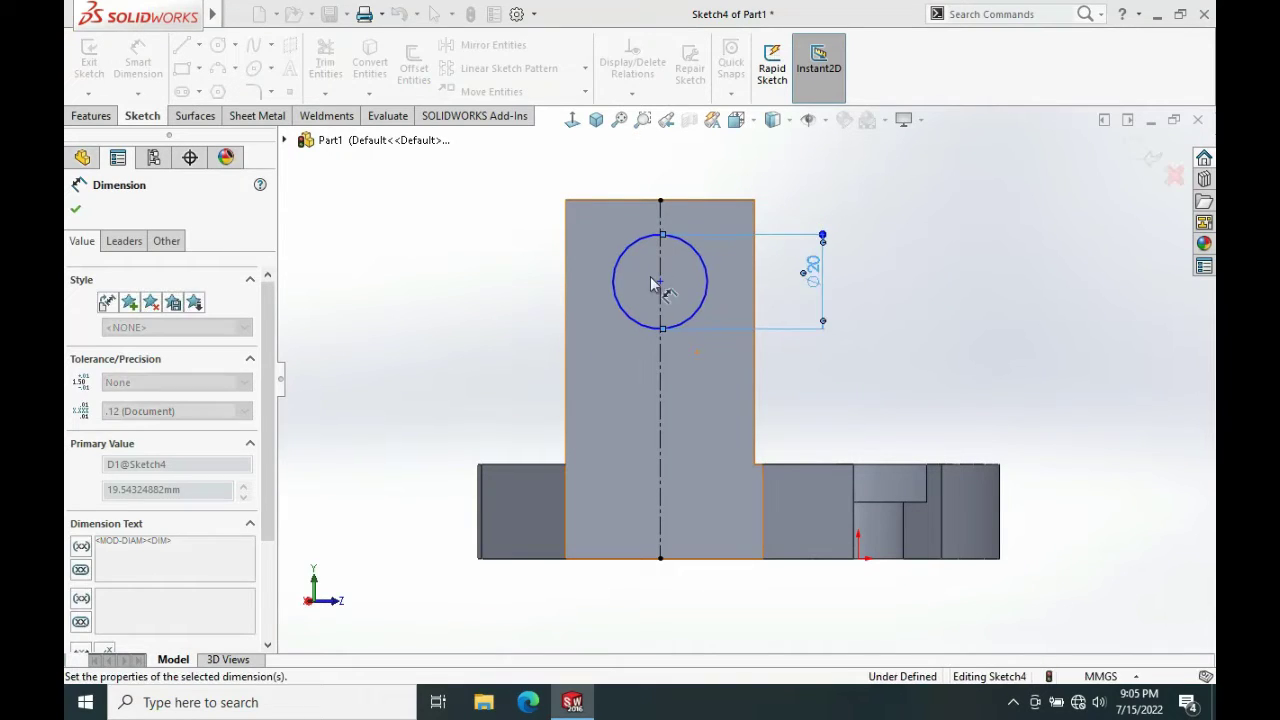
# Dimension the circle's center 20 mm below the midpoint of the upright's top edge
pyautogui.click(660, 201)
pyautogui.click(660, 281)
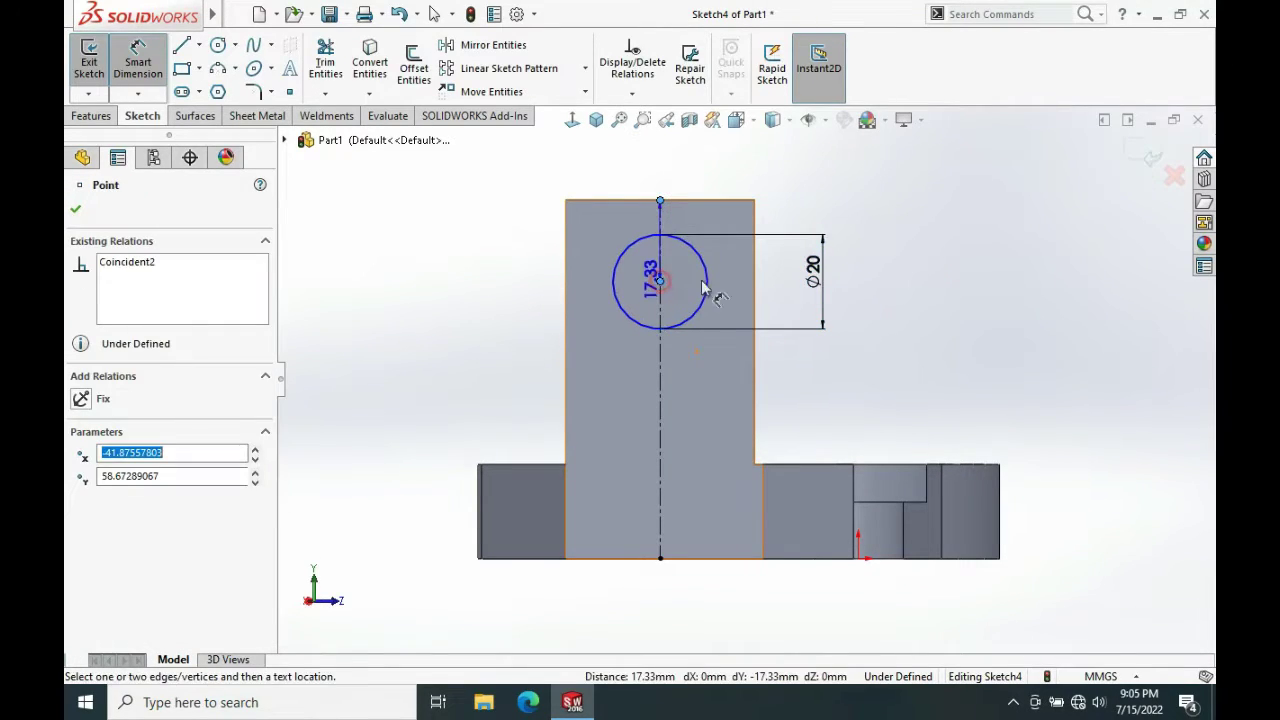
pyautogui.click(869, 286)
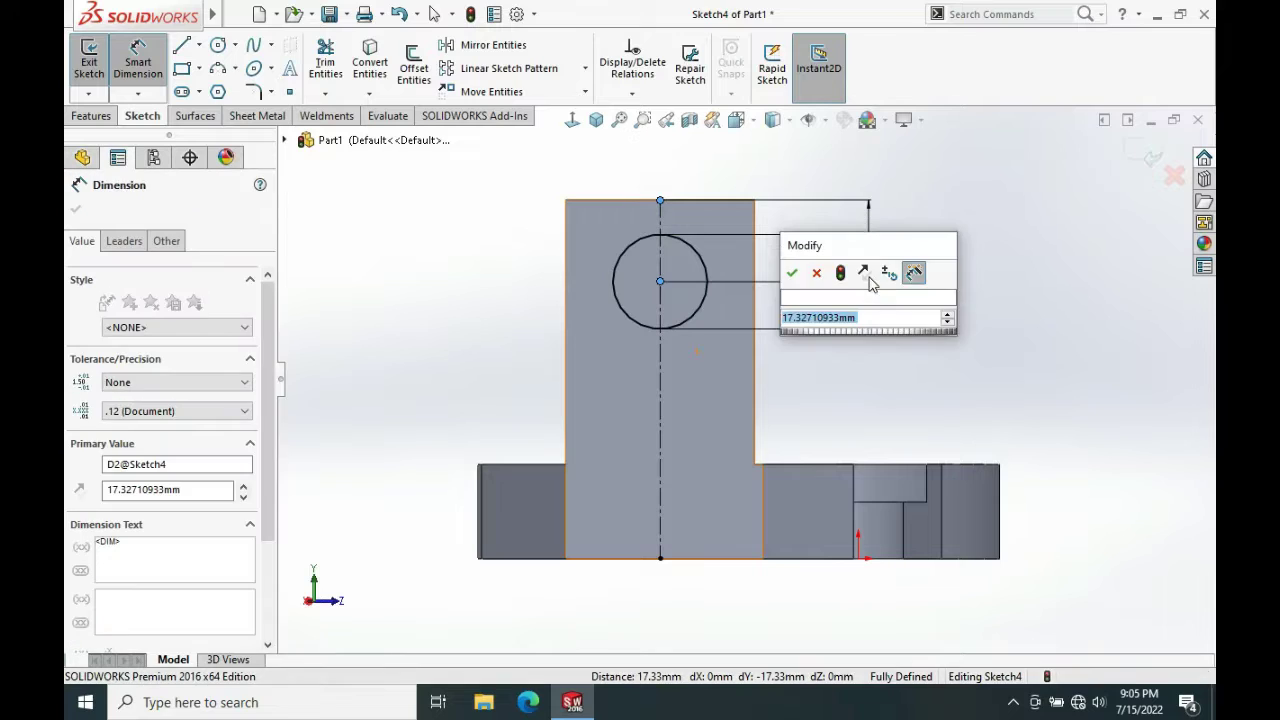
pyautogui.write('20')
pyautogui.press('Return')
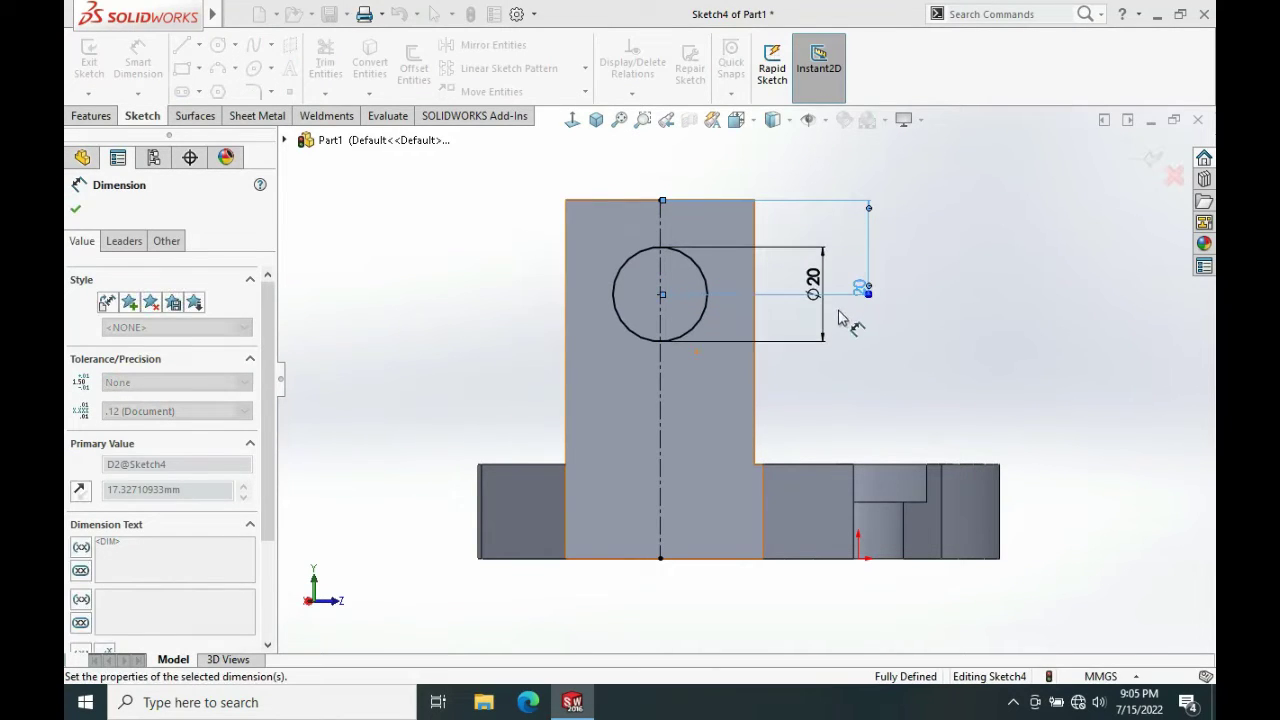
# Cut the 20 mm circle completely through the upright's thickness with an Extruded Cut
pyautogui.moveTo(846, 343)
pyautogui.mouseDown(button='middle')
pyautogui.moveTo(793, 360)
pyautogui.moveTo(775, 390)
pyautogui.mouseUp(button='middle')
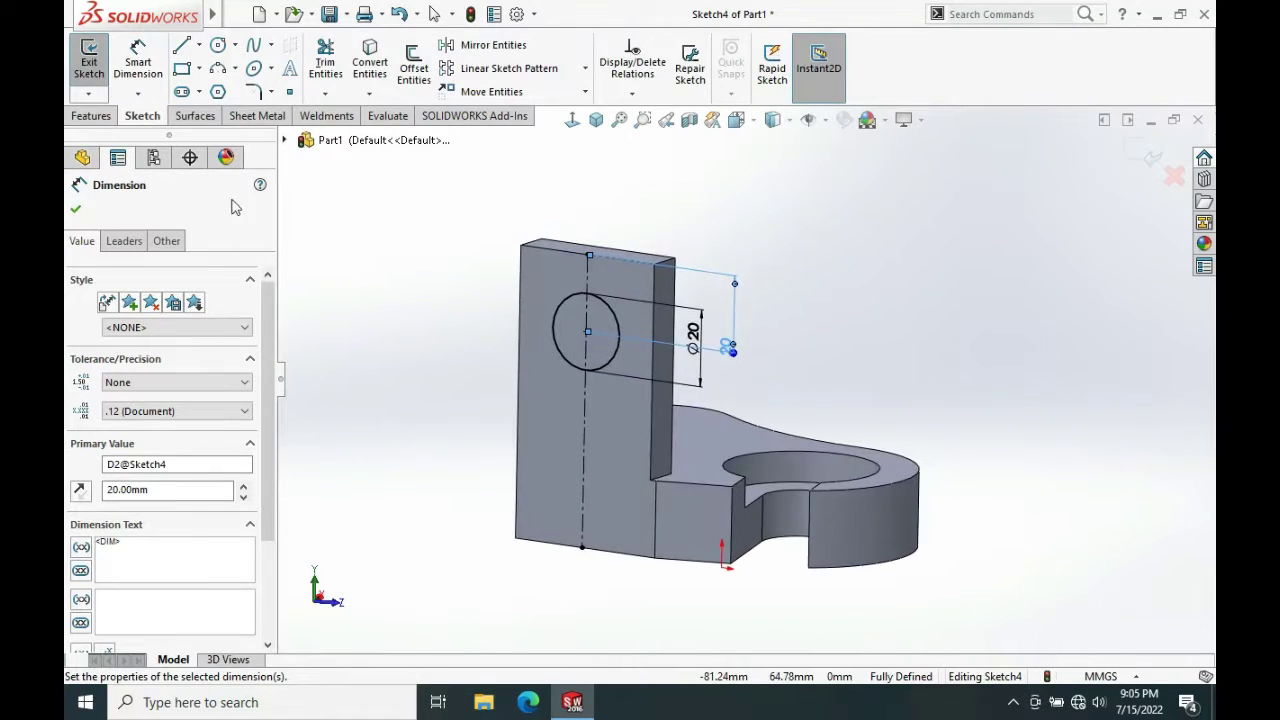
pyautogui.click(92, 116)
pyautogui.click(333, 66)
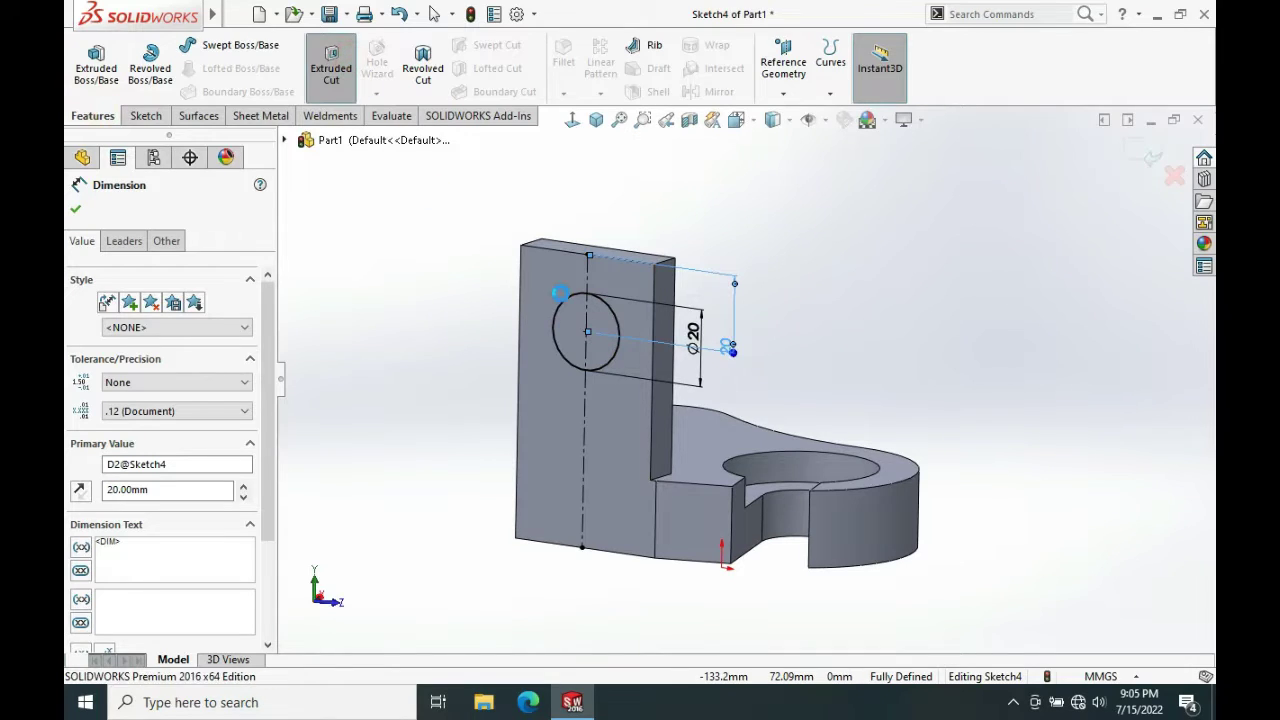
pyautogui.moveTo(748, 253); pyautogui.dragTo(335, 344, button='middle')
pyautogui.click(243, 316)
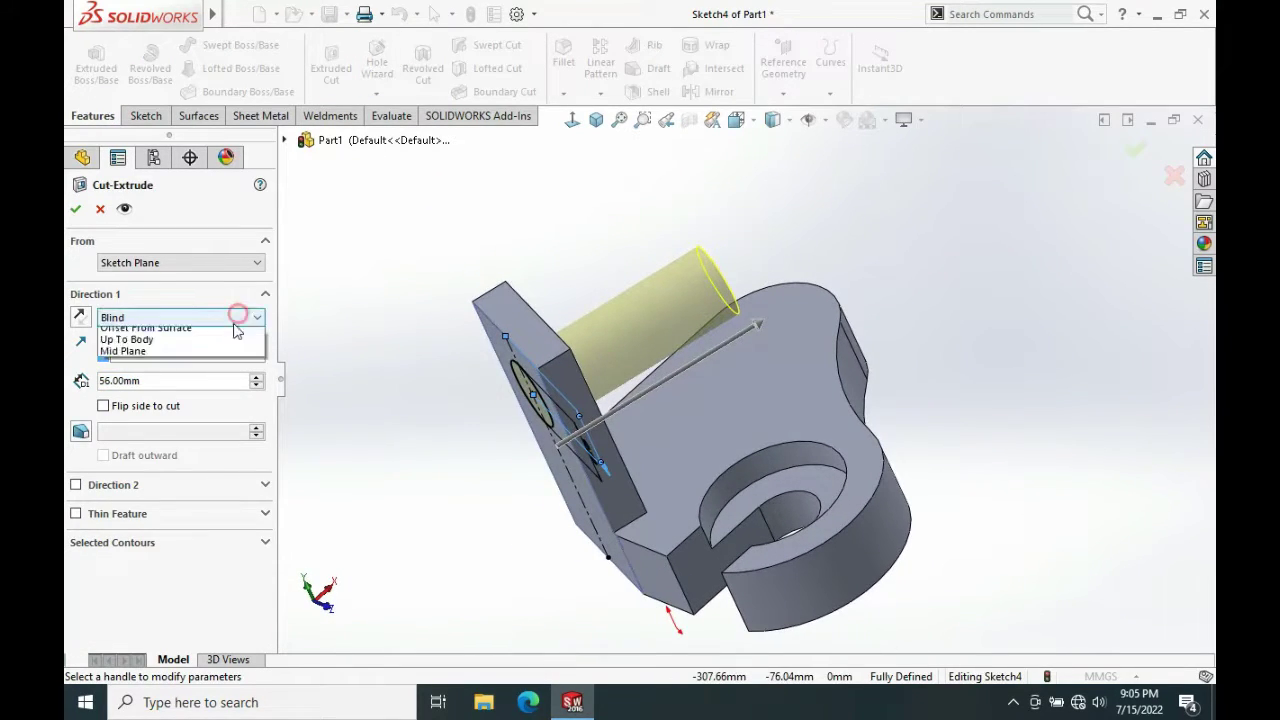
pyautogui.click(184, 370)
pyautogui.moveTo(600, 297); pyautogui.dragTo(555, 306, button='middle')
pyautogui.click(77, 210)
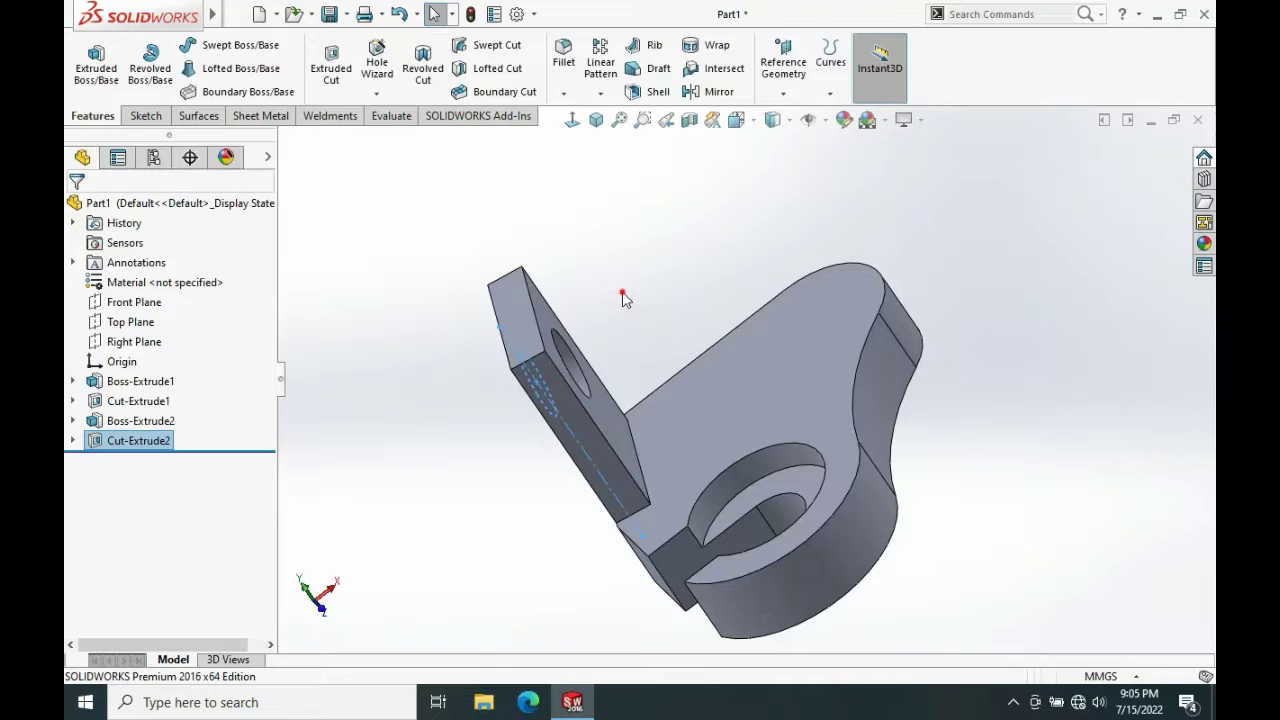
# Fillet the two upper corner edges of the upright with a 10 mm symmetric radius
pyautogui.moveTo(642, 295); pyautogui.dragTo(549, 324, button='middle')
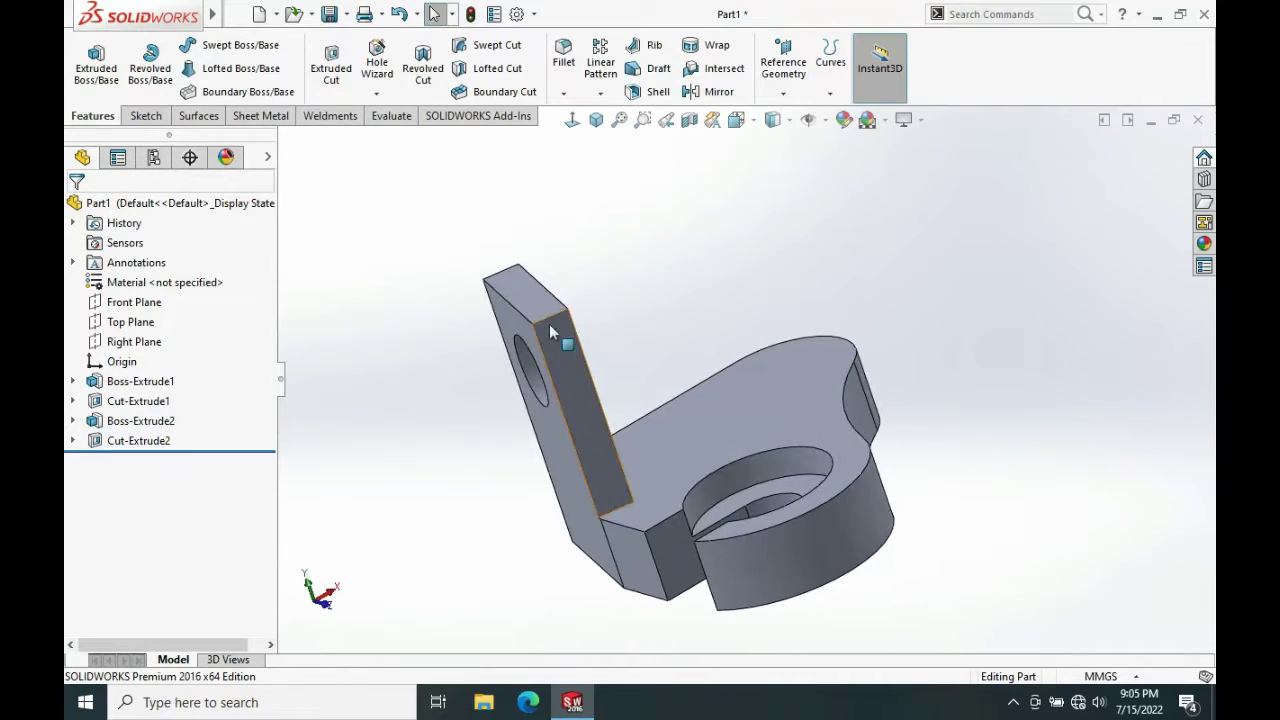
pyautogui.click(544, 322)
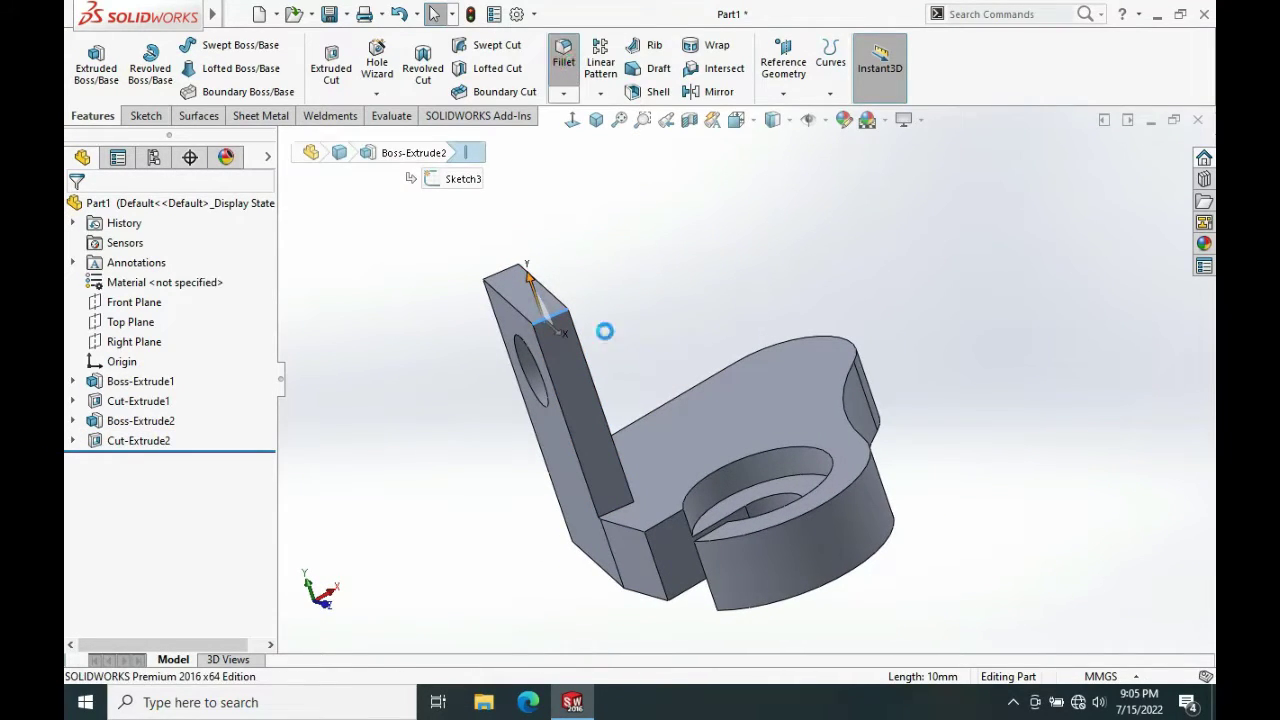
pyautogui.moveTo(535, 368); pyautogui.dragTo(757, 344, button='middle')
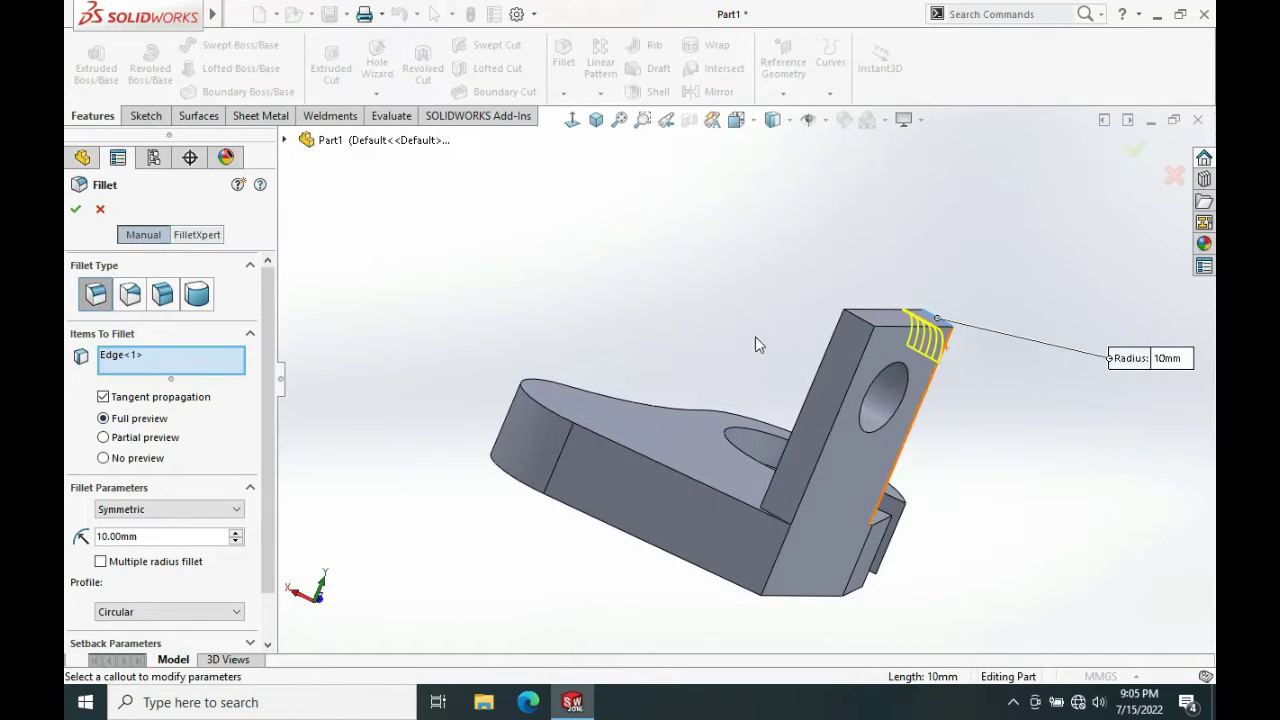
pyautogui.click(858, 326)
pyautogui.moveTo(858, 326); pyautogui.dragTo(750, 310, button='middle')
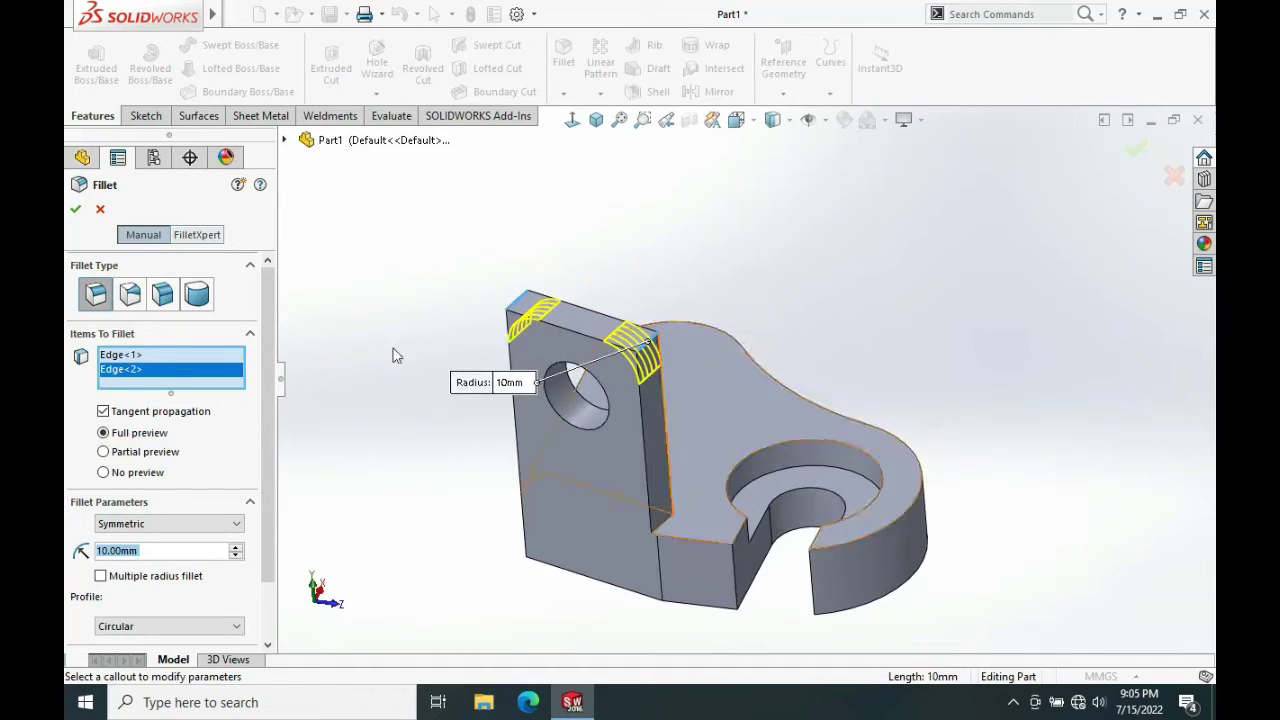
pyautogui.click(77, 208)
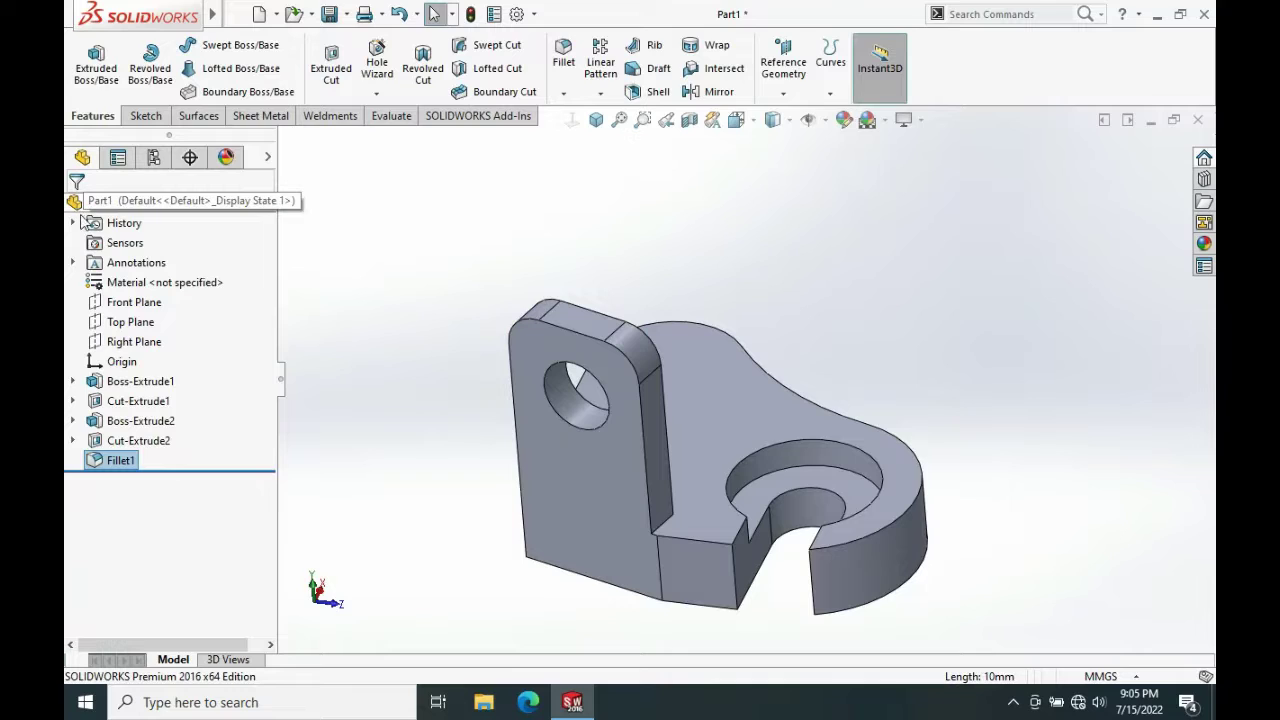
# Start a new sketch on the plate's top face, viewed normal to that face
pyautogui.moveTo(835, 400); pyautogui.dragTo(634, 529, button='middle')
pyautogui.scroll(-4, 747, 429)
pyautogui.scroll(3, 748, 405)
pyautogui.moveTo(748, 405)
pyautogui.mouseDown(button='middle')
pyautogui.moveTo(820, 284)
pyautogui.moveTo(825, 352)
pyautogui.mouseUp(button='middle')
pyautogui.click(825, 352)
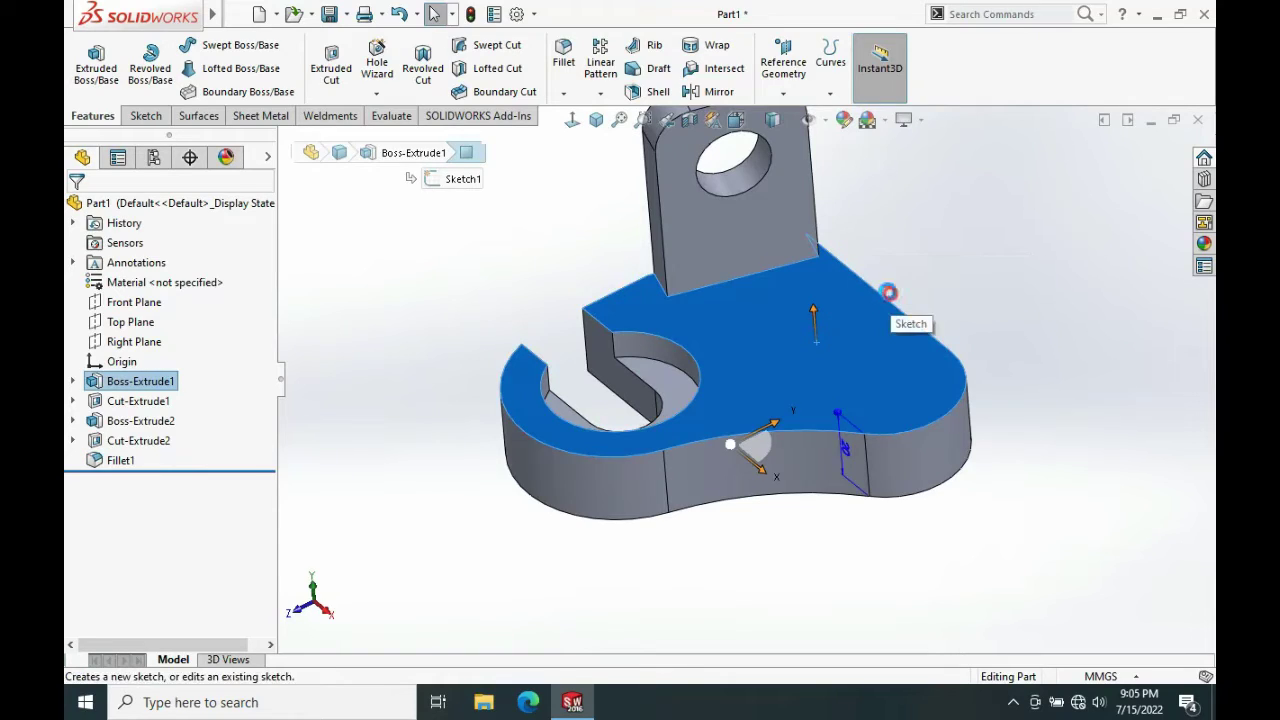
pyautogui.click(888, 292)
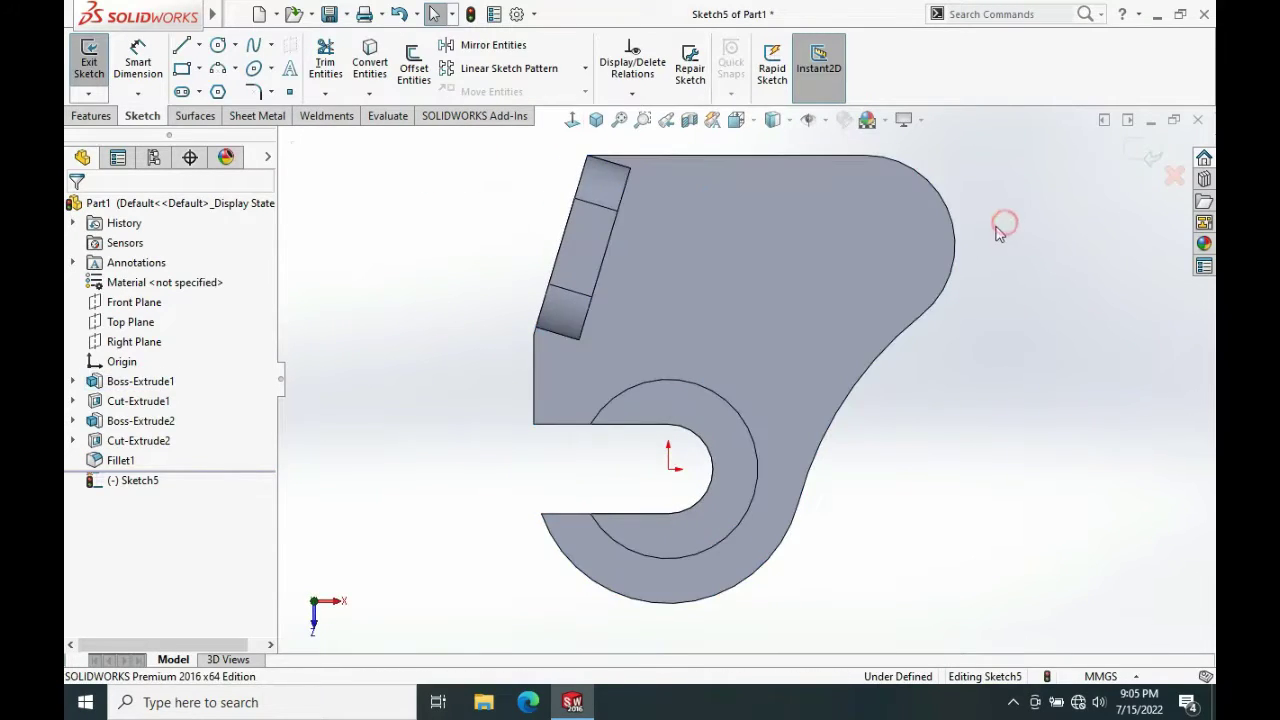
# Sketch a circle of 20 mm radius concentric with the plate's rounded corner and coincident with its outer arc
pyautogui.scroll(-1, 830, 195)
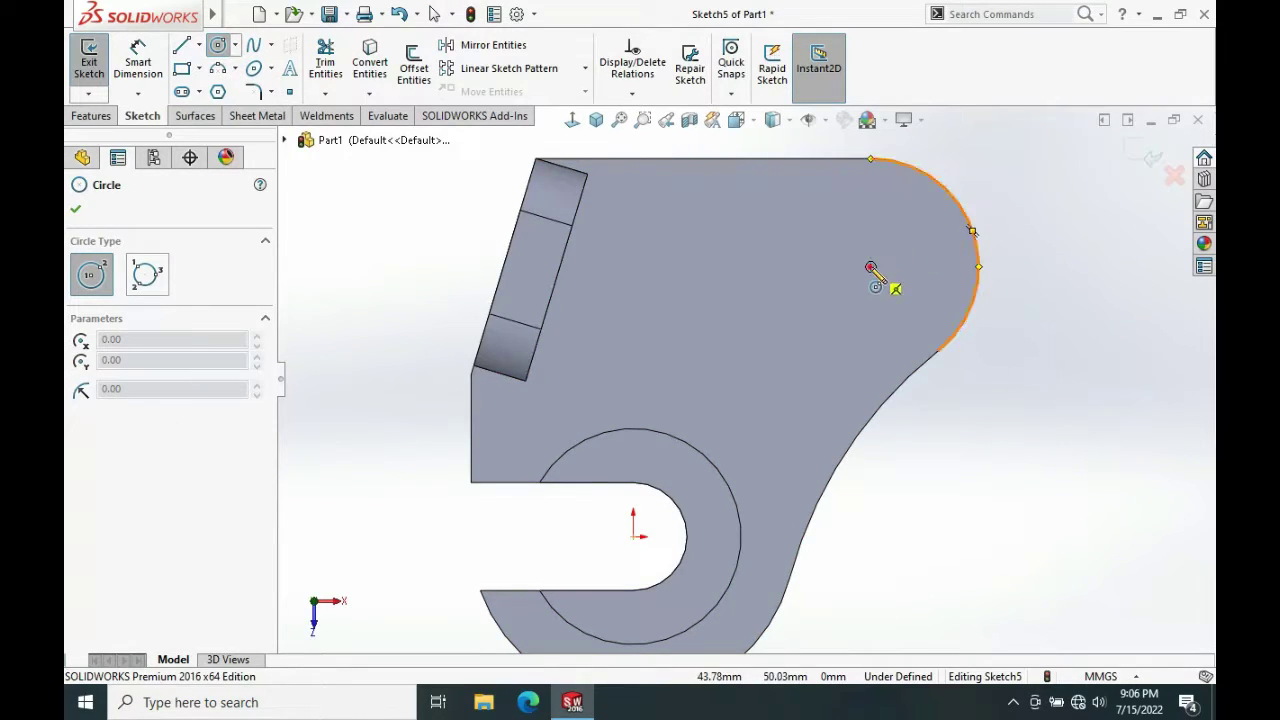
pyautogui.click(871, 268)
pyautogui.click(978, 220)
pyautogui.press('f')
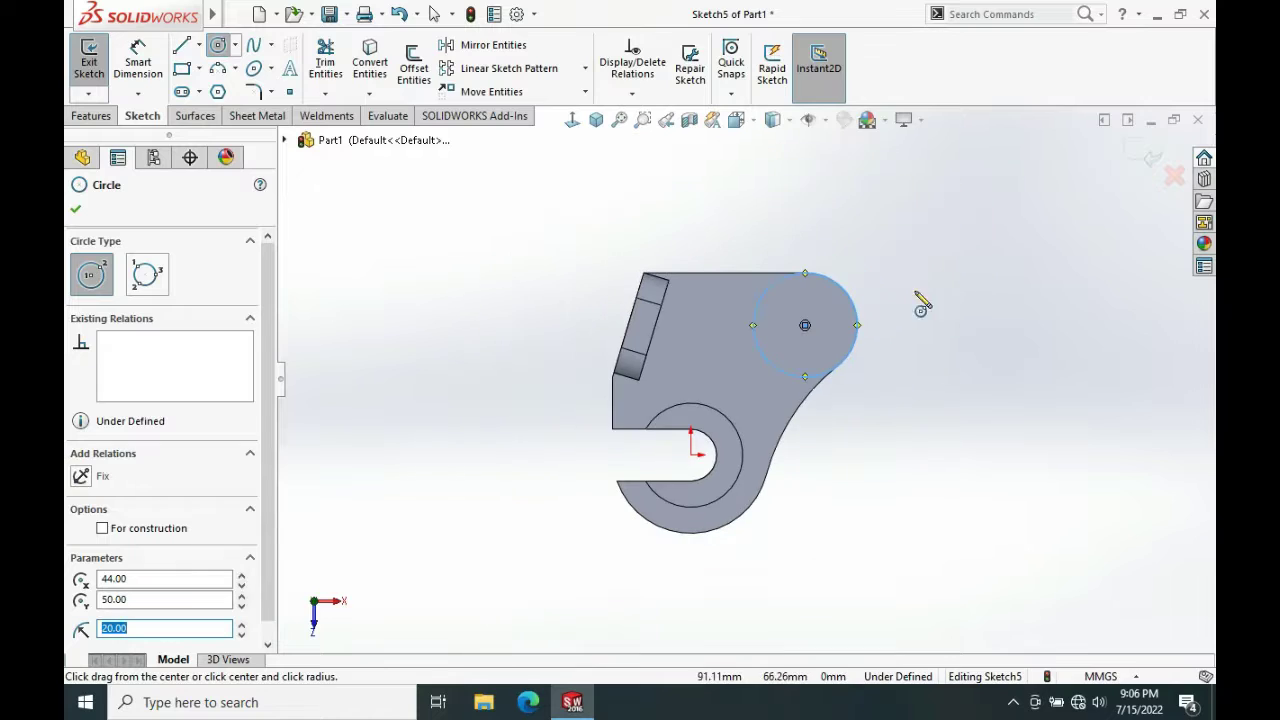
pyautogui.moveTo(830, 281); pyautogui.dragTo(836, 217, button='middle')
pyautogui.press('Escape')
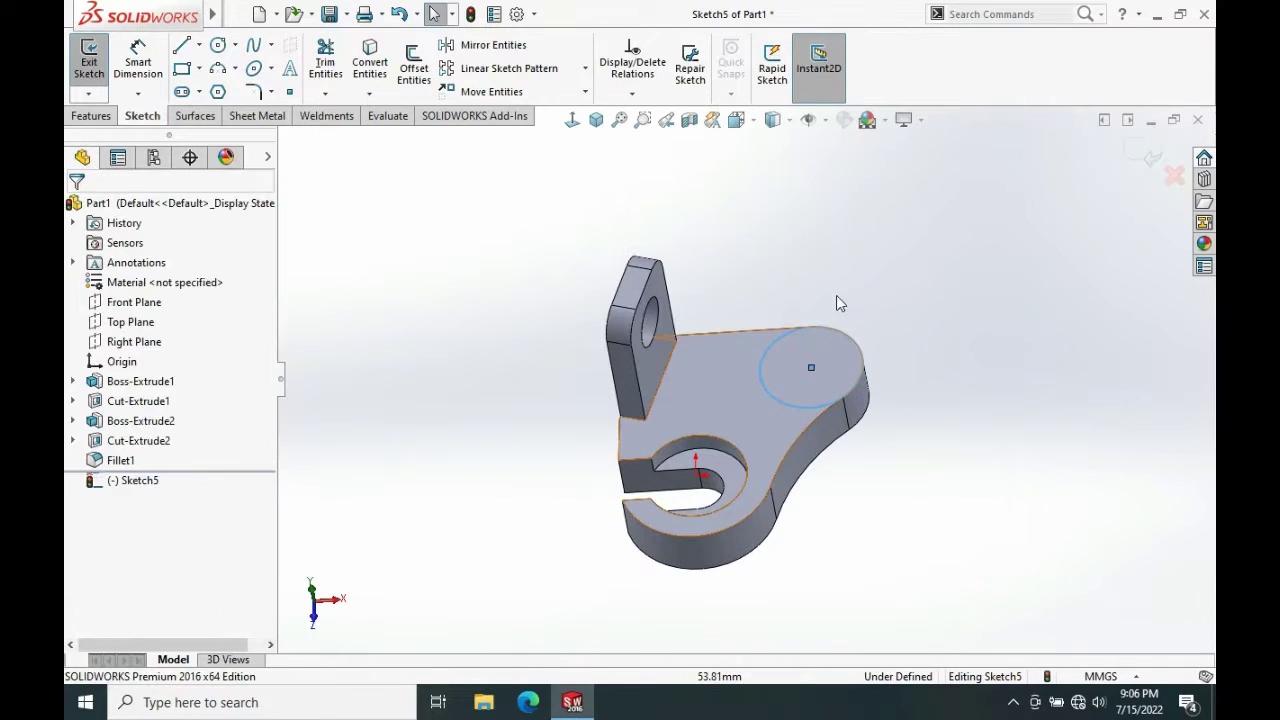
# Extrude the 20 mm radius circle upward from the plate as a blind, merged boss 80 mm high
pyautogui.moveTo(837, 300); pyautogui.dragTo(793, 328, button='middle')
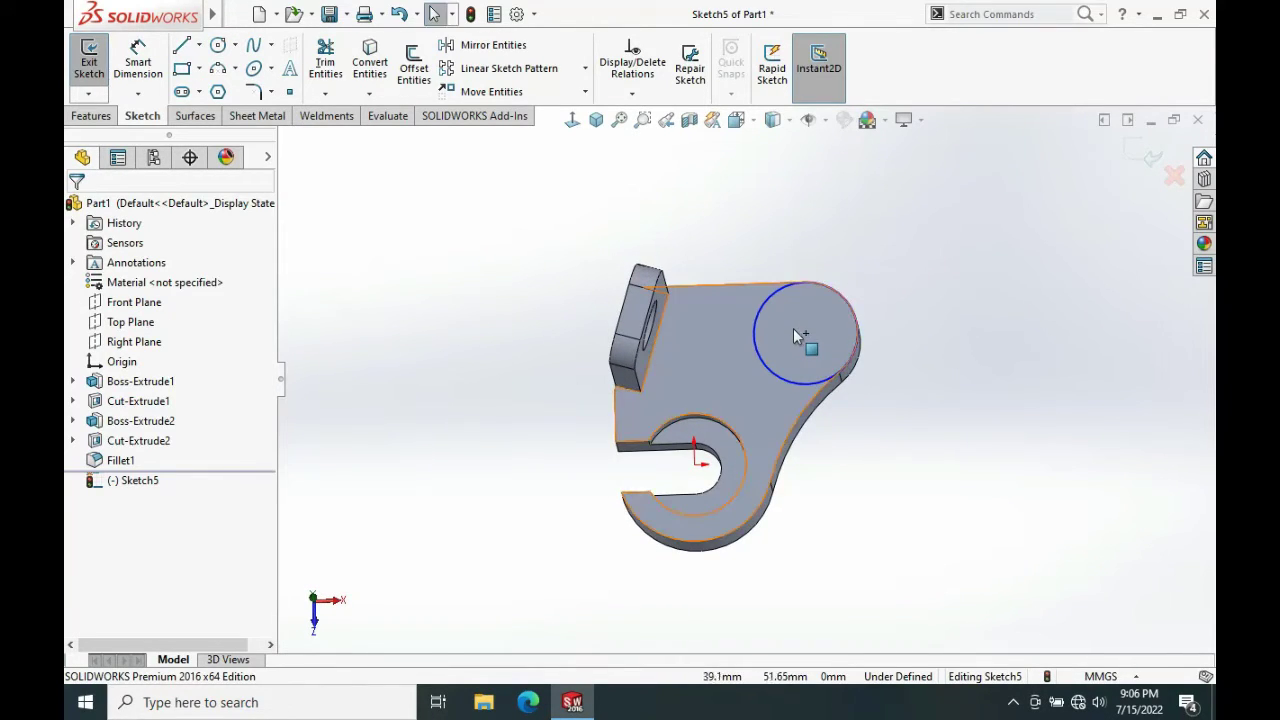
pyautogui.click(89, 117)
pyautogui.click(113, 70)
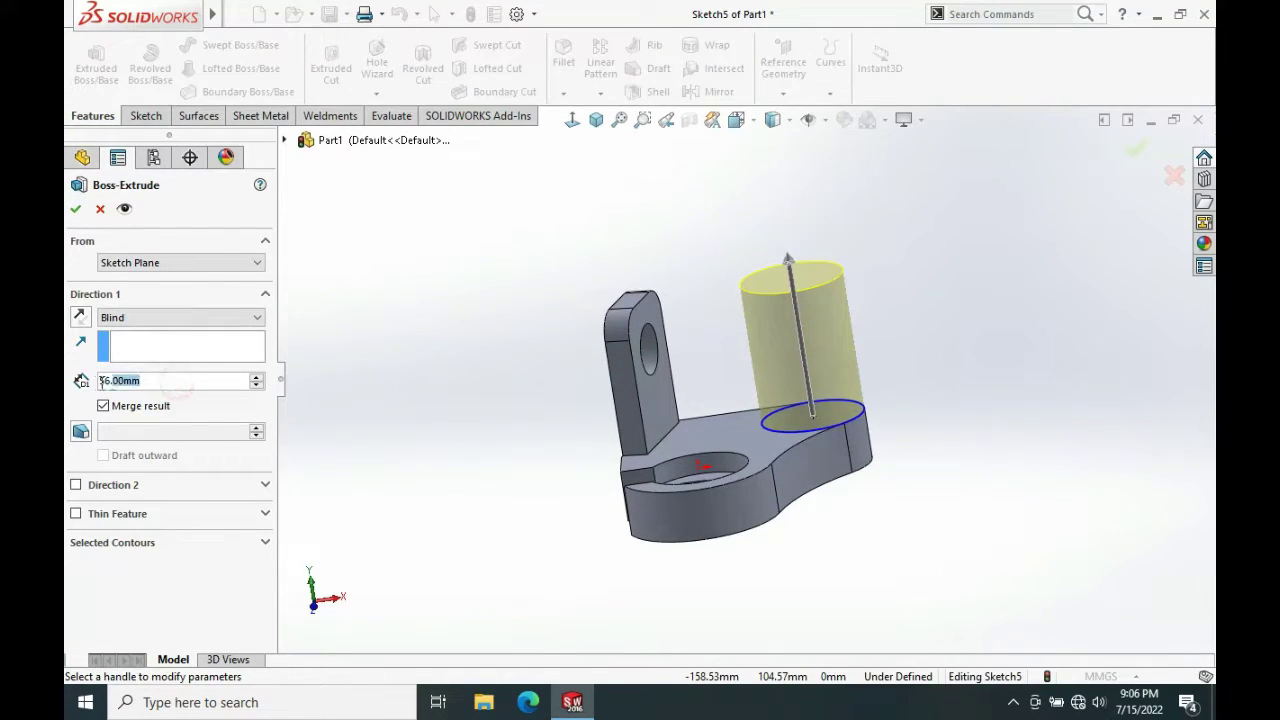
pyautogui.write('80')
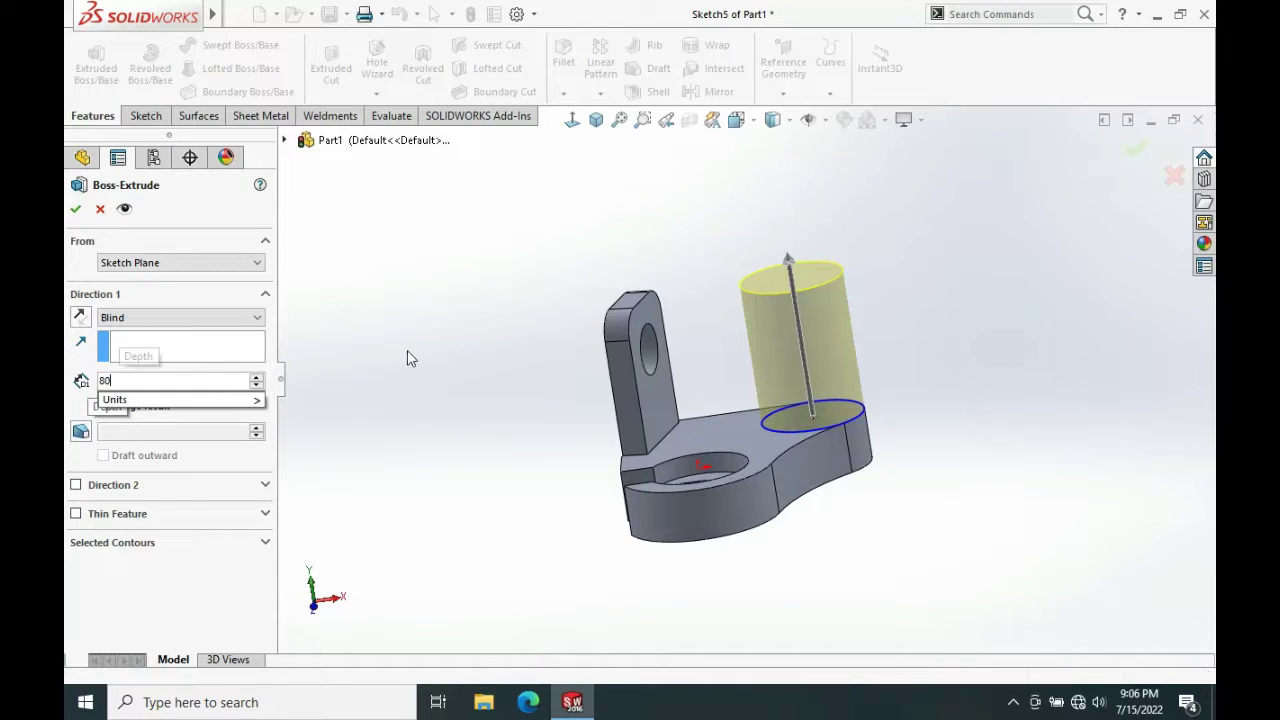
pyautogui.press('Return')
pyautogui.moveTo(793, 400); pyautogui.dragTo(783, 323, button='middle')
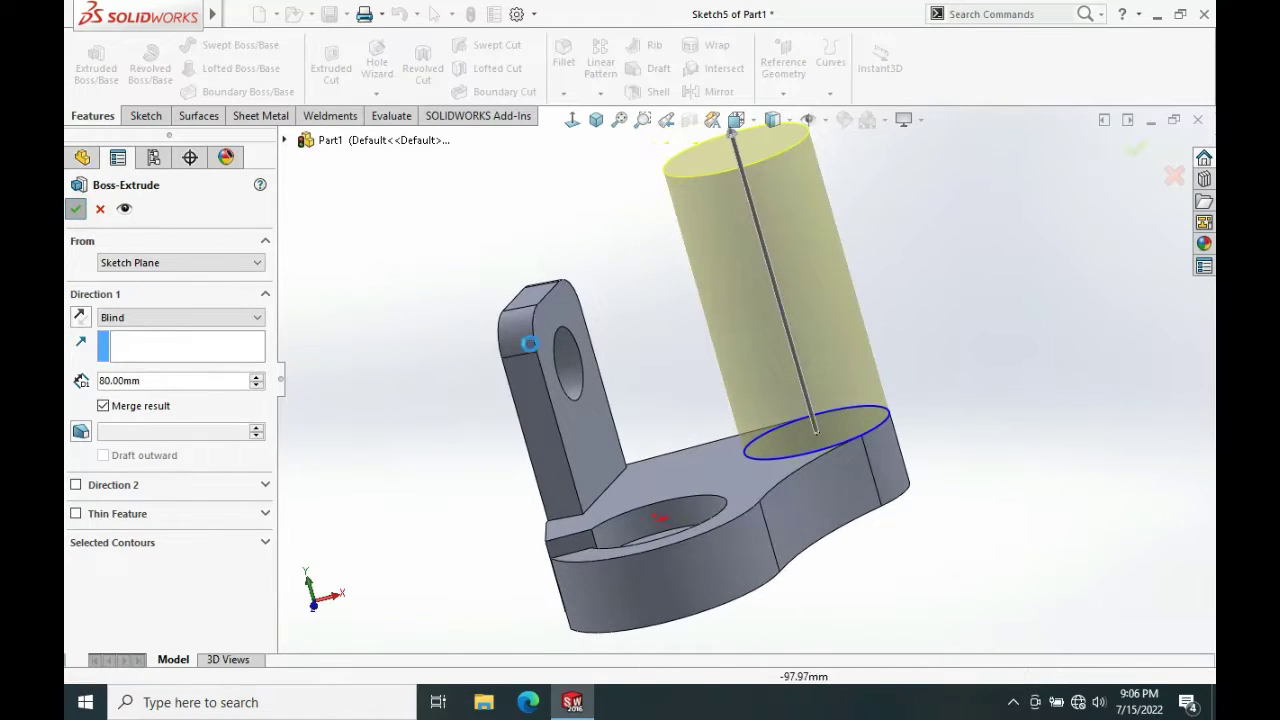
pyautogui.press('Return')
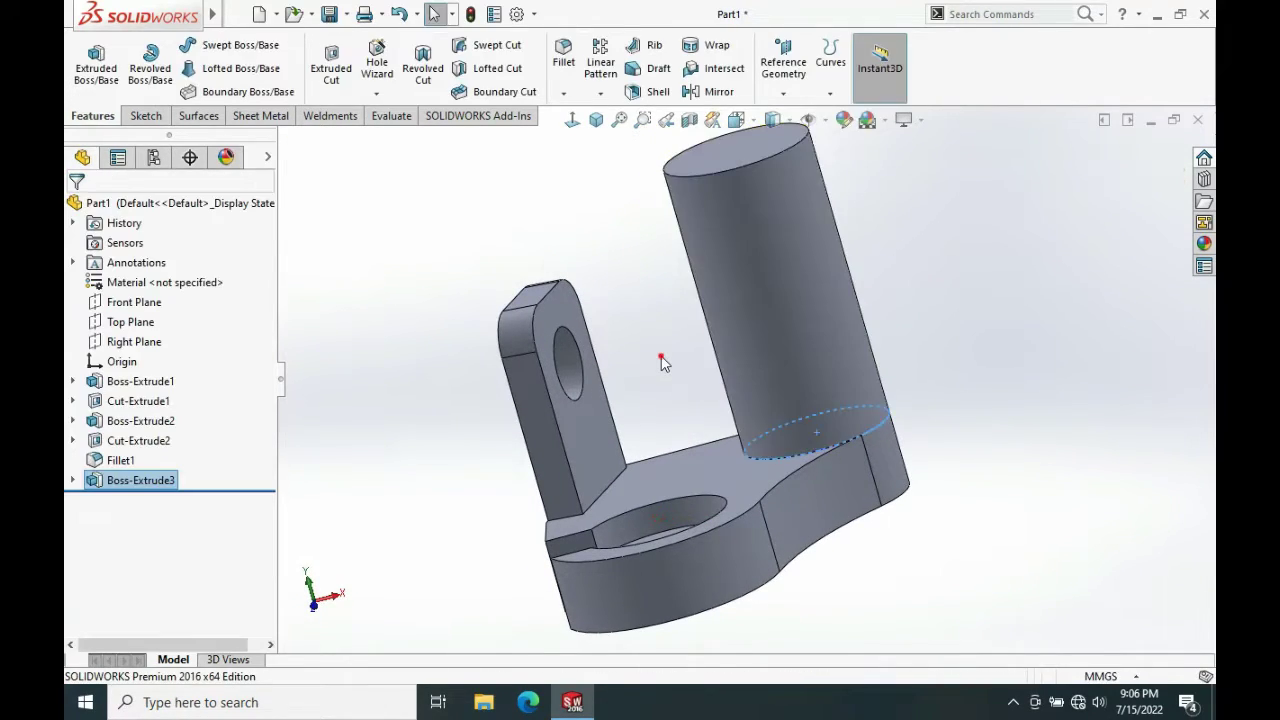
# Start a new sketch on the cylinder's top face, viewed normal to that face
pyautogui.moveTo(661, 356); pyautogui.dragTo(735, 248, button='middle')
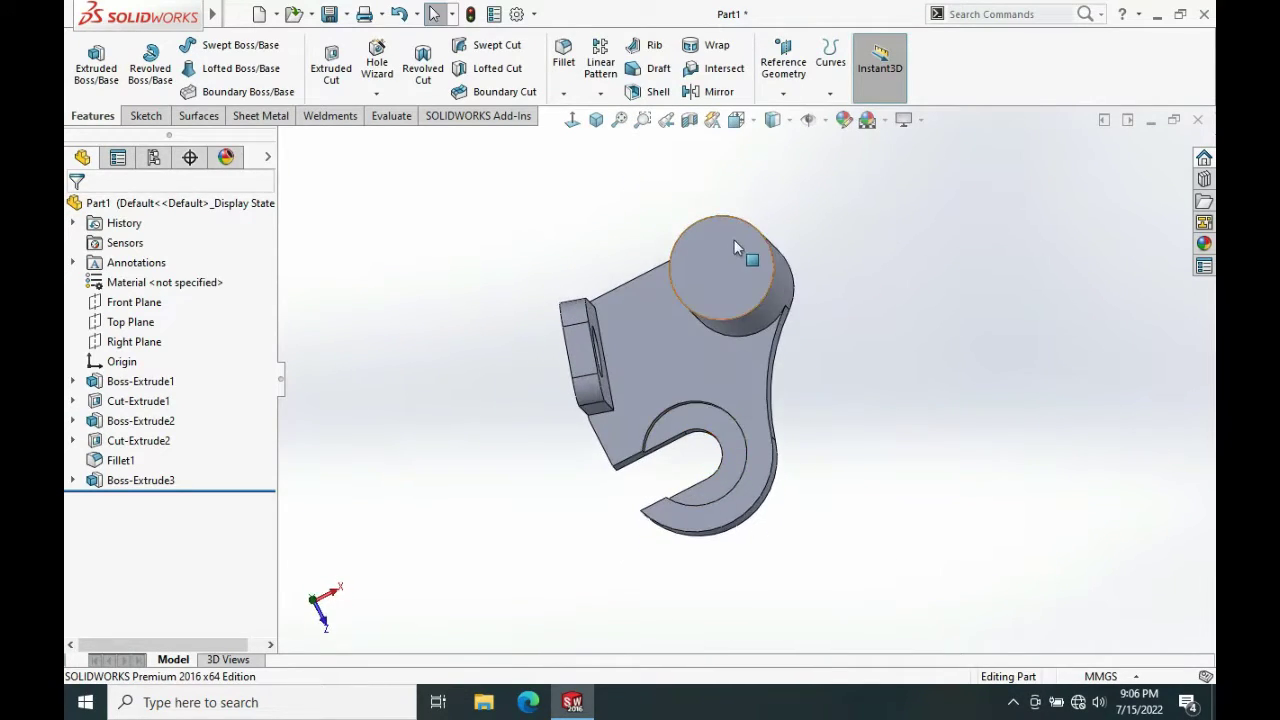
pyautogui.click(736, 244)
pyautogui.click(803, 190)
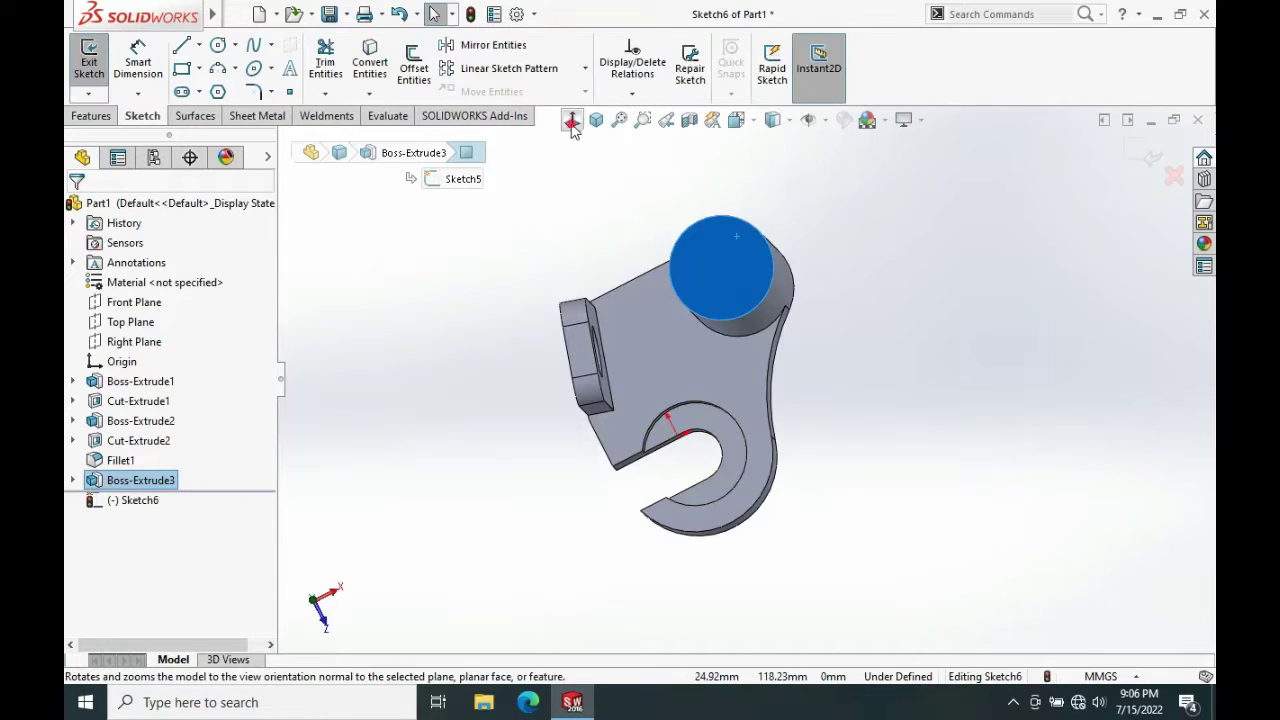
# Draw a horizontal centerline from the cylinder's center outward past its edge, away from the upright
pyautogui.press('s')
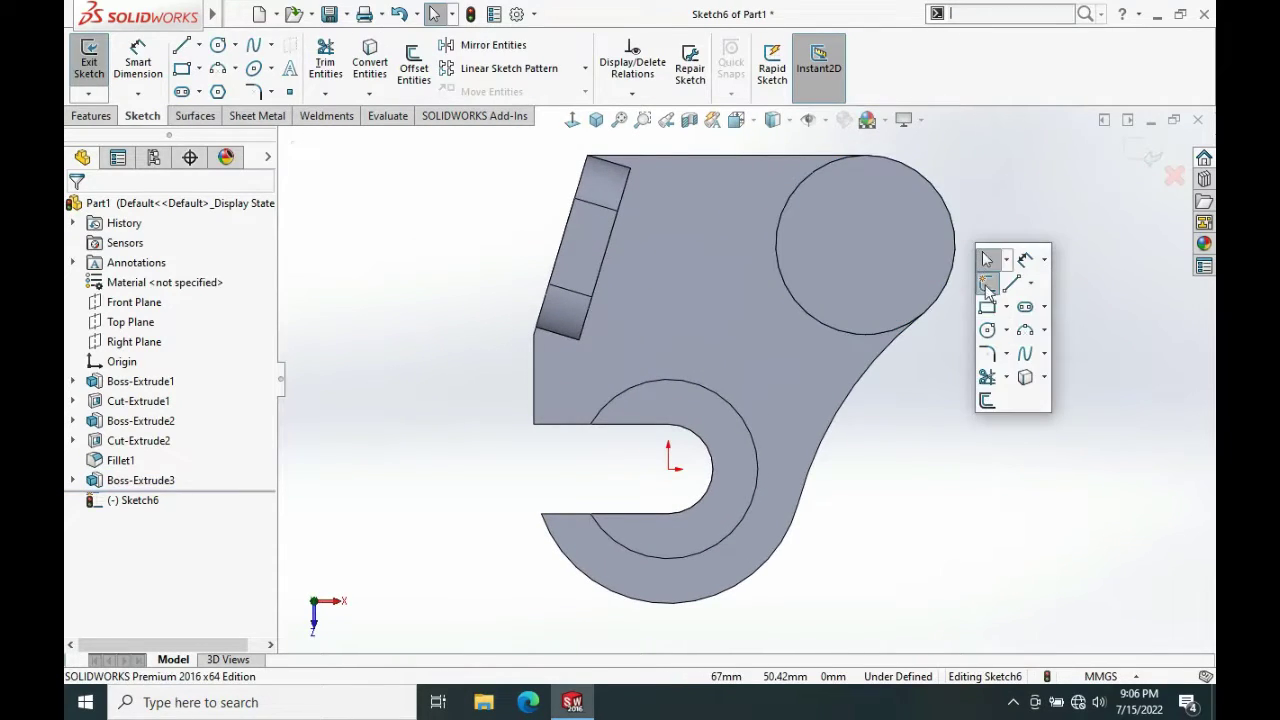
pyautogui.click(1031, 283)
pyautogui.click(1050, 331)
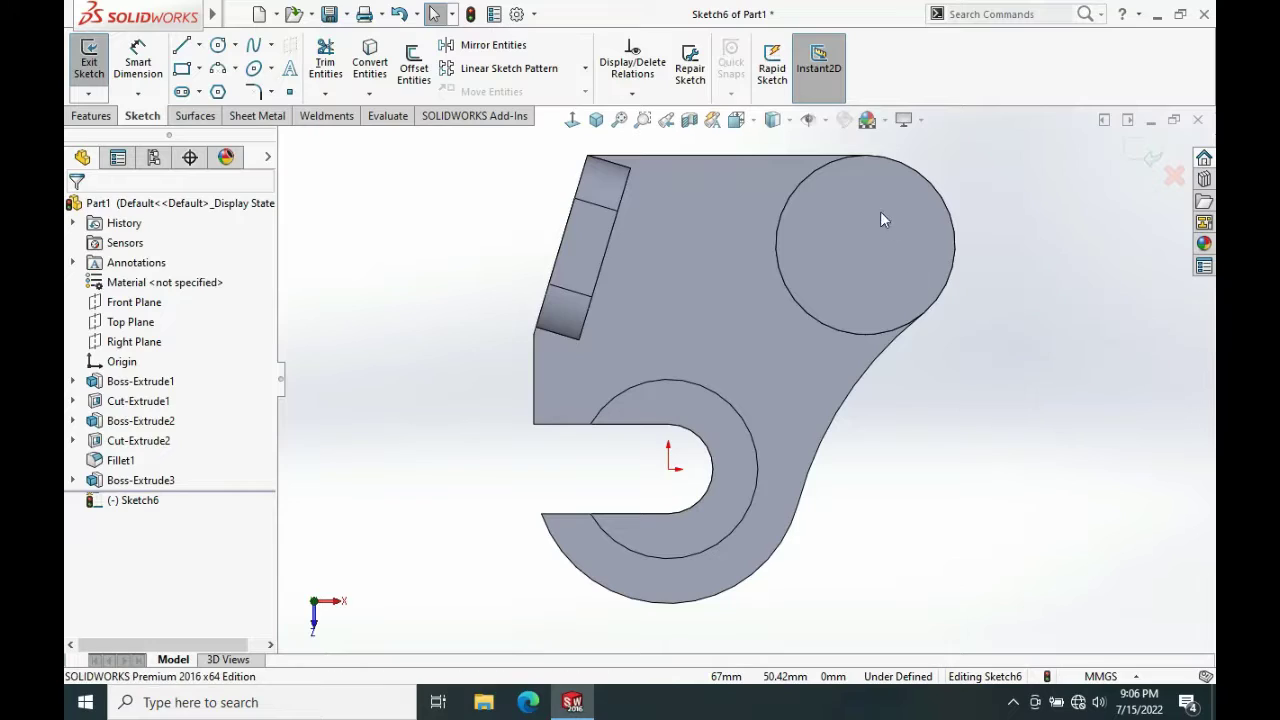
pyautogui.click(866, 157)
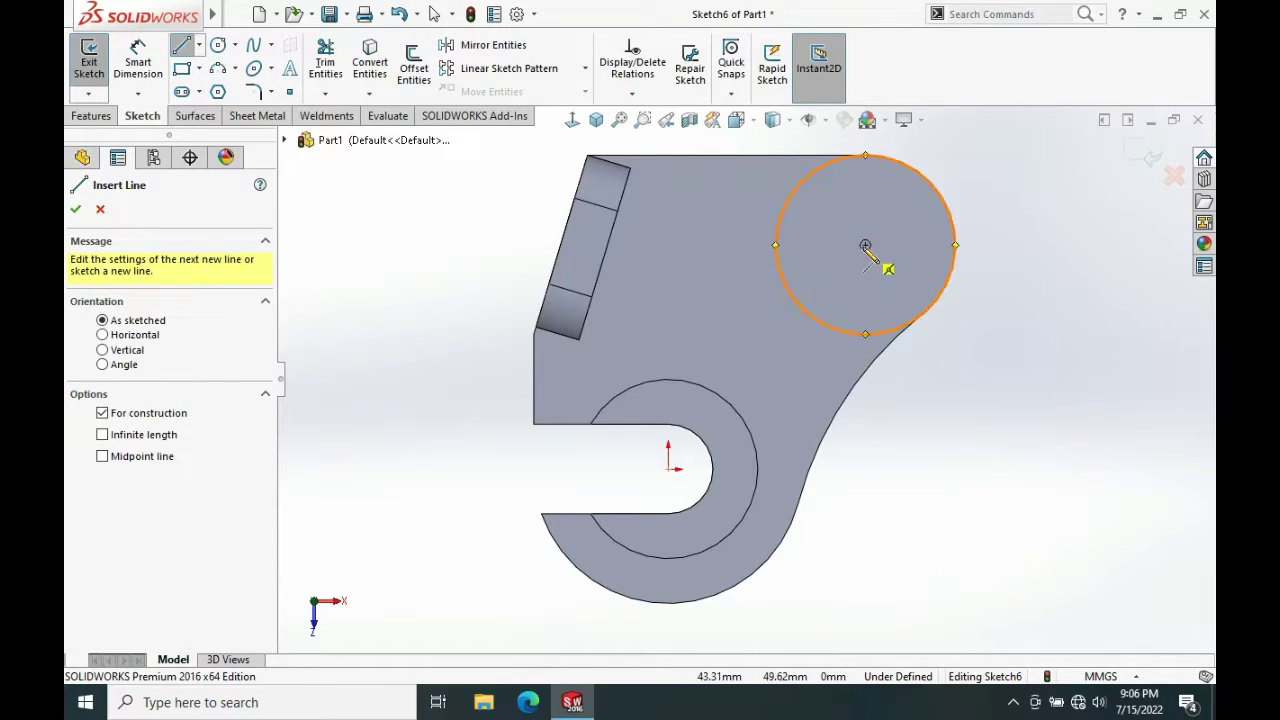
pyautogui.click(866, 245)
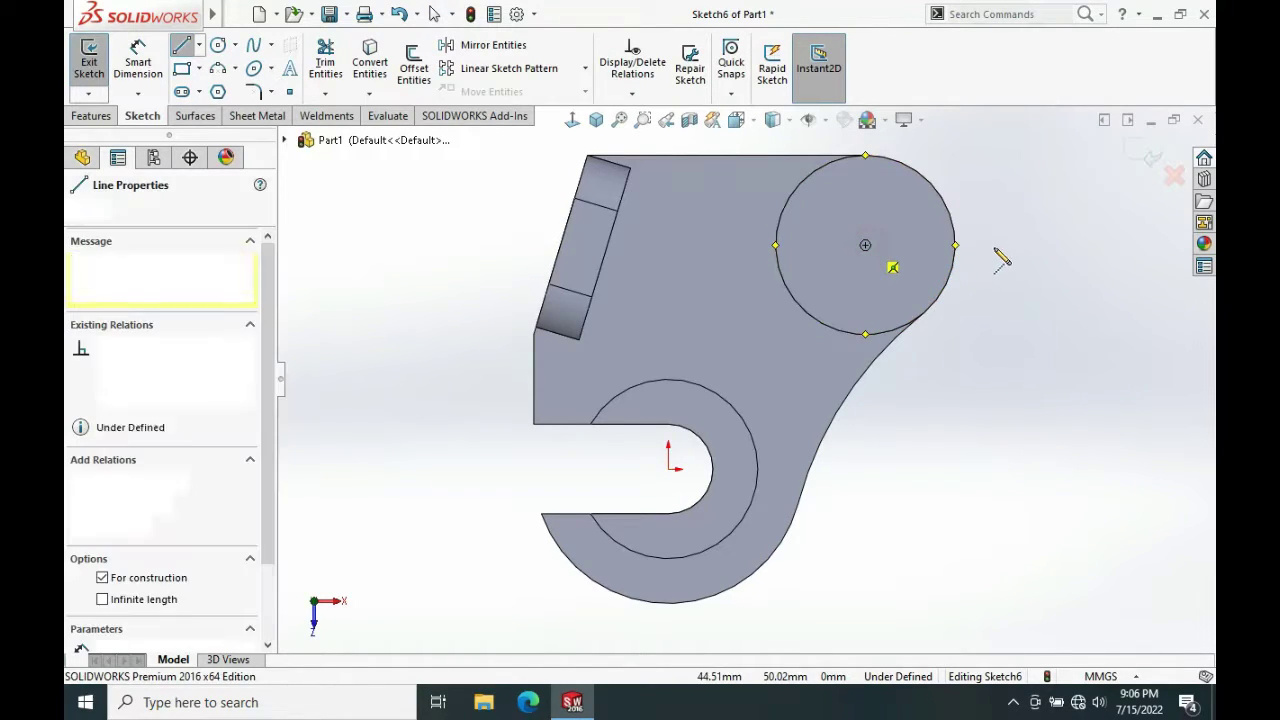
pyautogui.click(1103, 245)
pyautogui.press('Escape')
pyautogui.press('s')
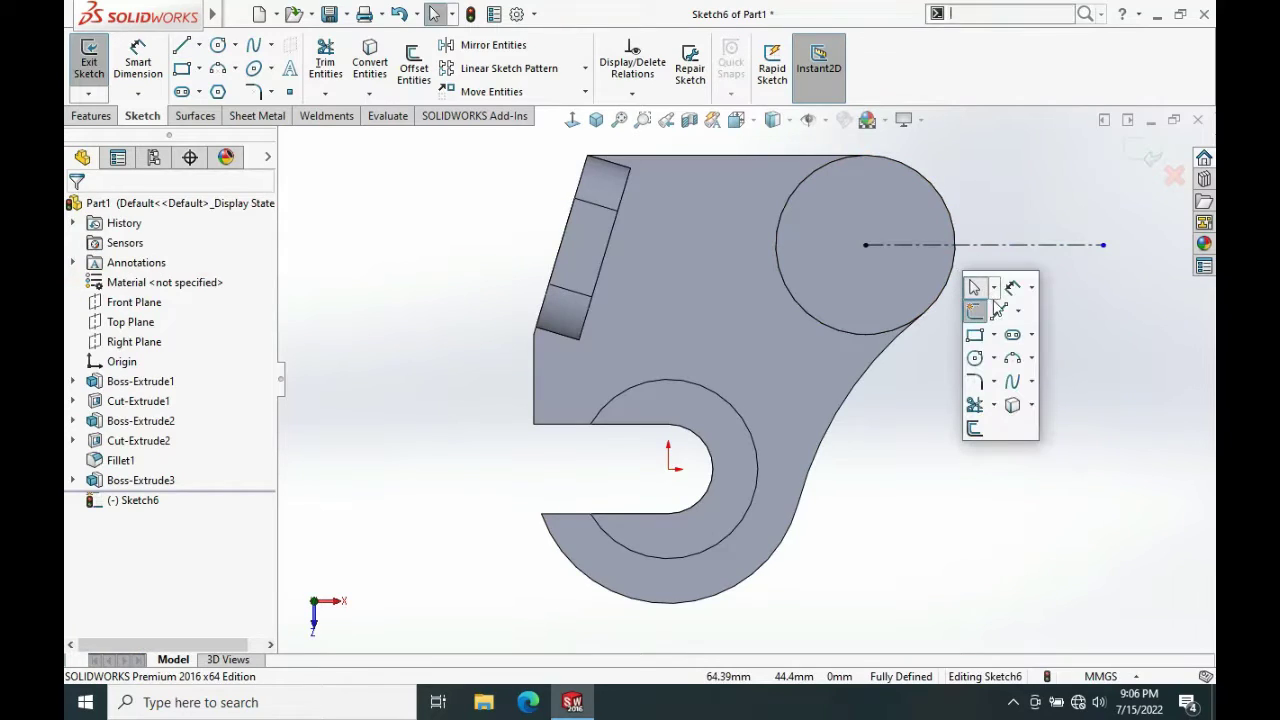
pyautogui.click(998, 310)
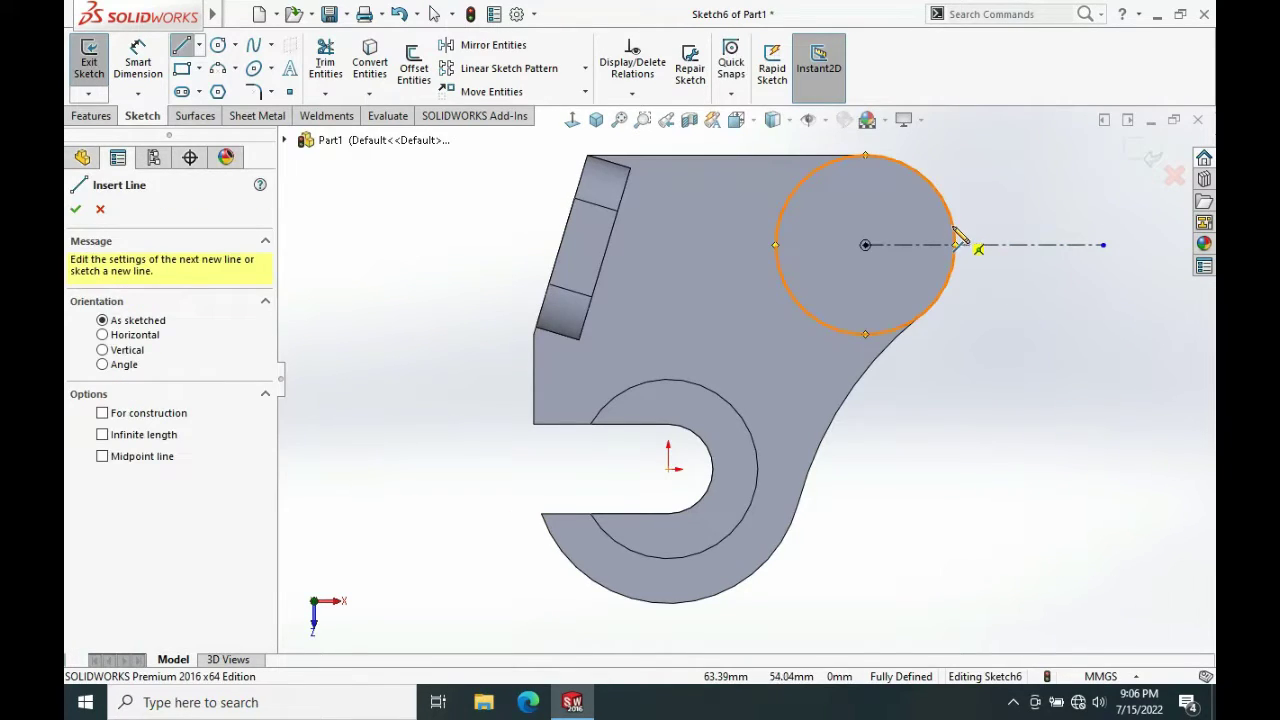
pyautogui.press('Escape')
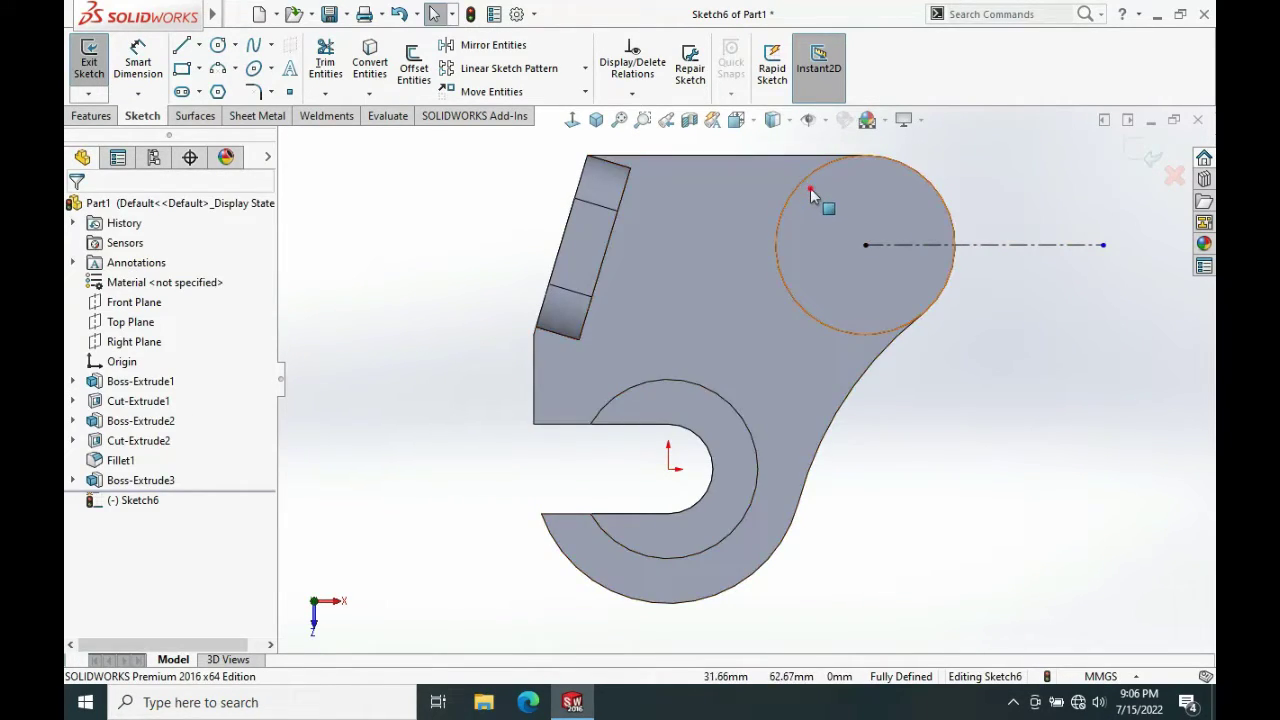
# Convert the cylinder's circular top edge into sketch geometry and draw a sloped line outward from it, above the centerline
pyautogui.click(812, 196)
pyautogui.press('Escape')
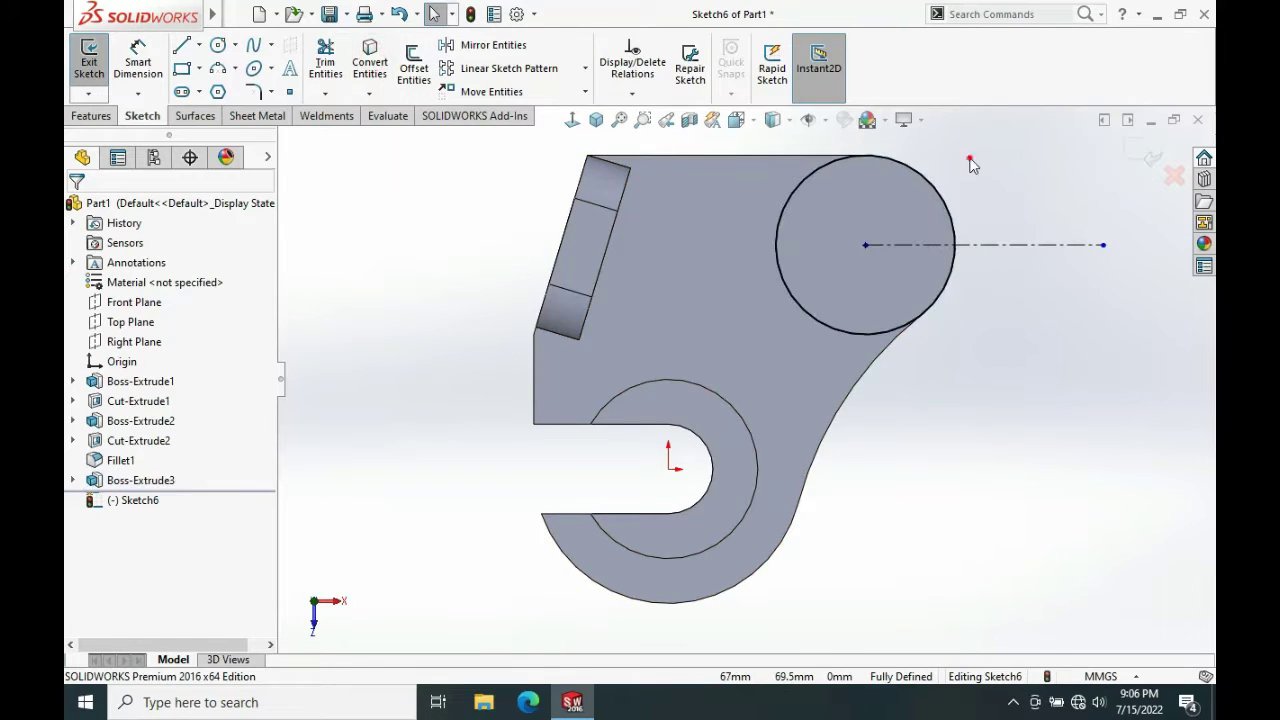
pyautogui.press('s')
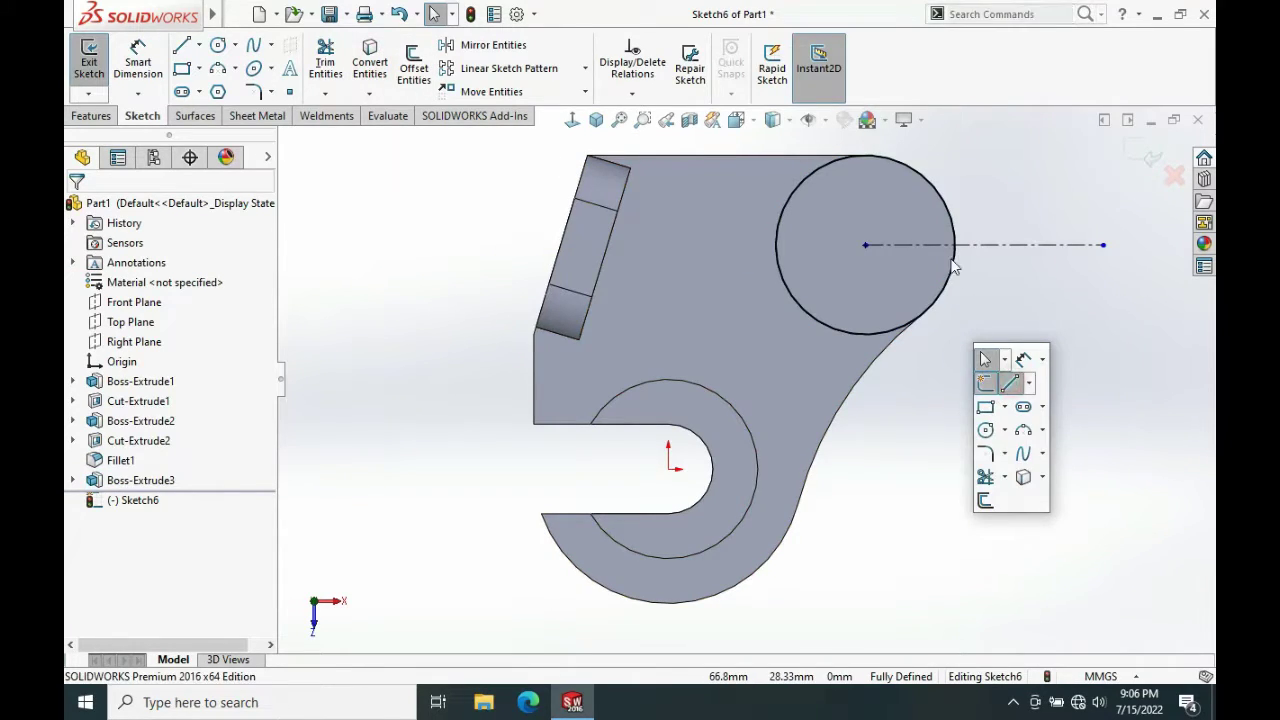
pyautogui.click(1012, 387)
pyautogui.click(956, 229)
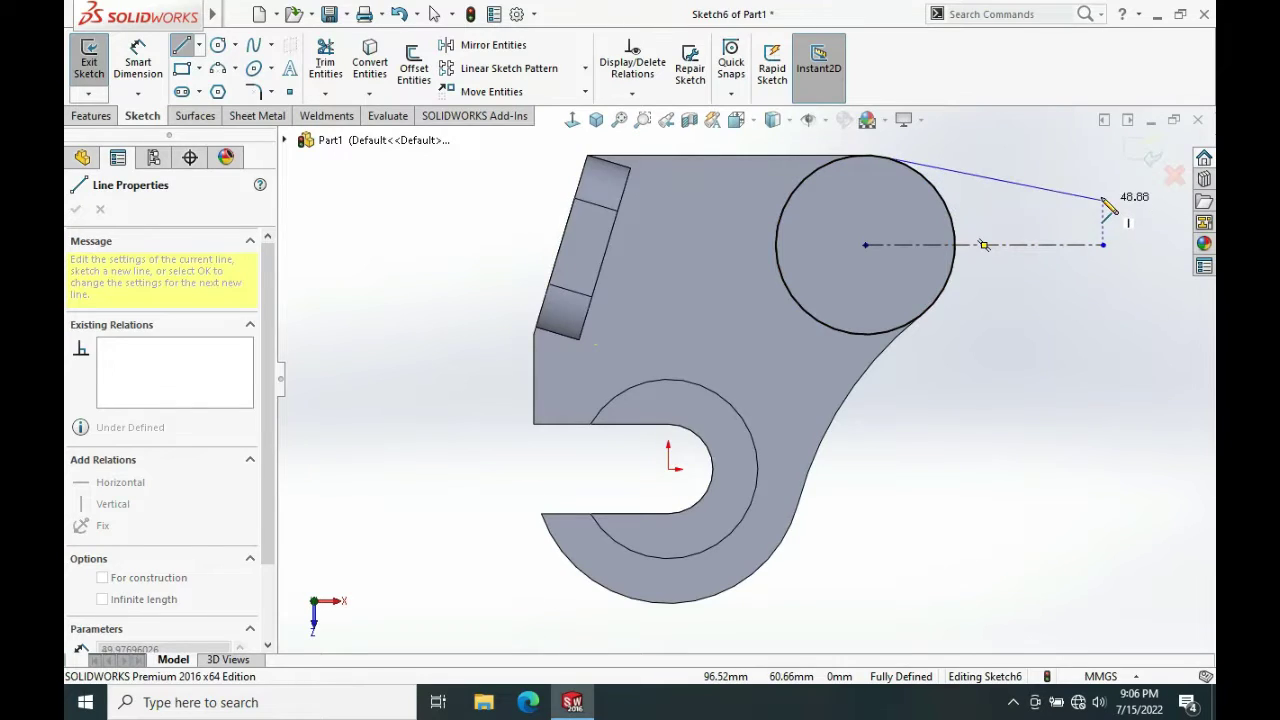
pyautogui.click(1064, 197)
pyautogui.press('Escape')
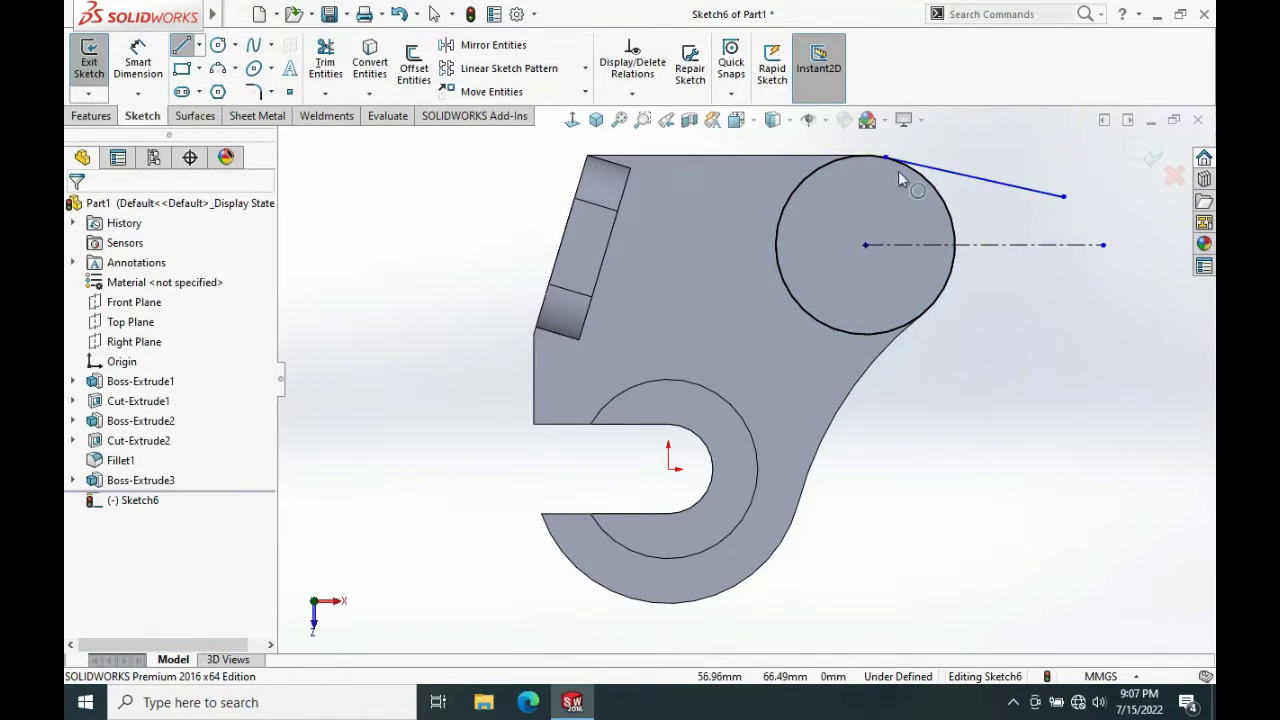
# Add a horizontal relation to the sloped line above the centerline
pyautogui.click(885, 158)
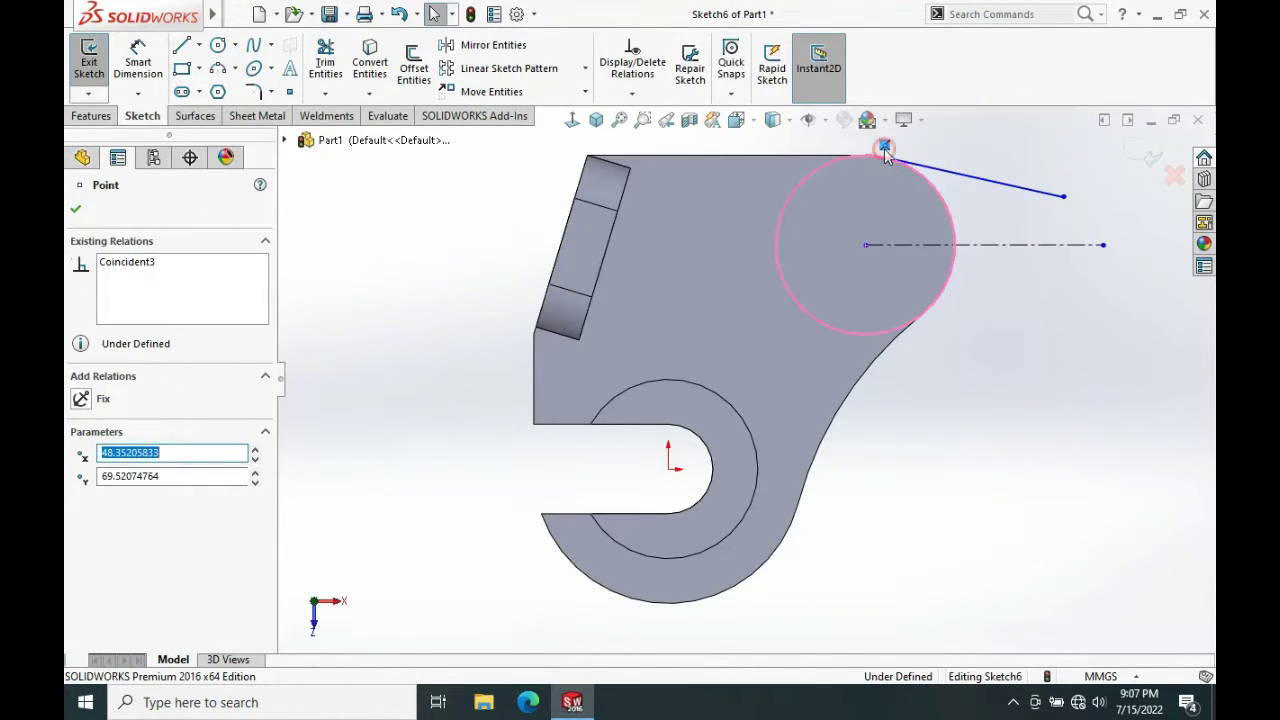
pyautogui.click(943, 171)
pyautogui.keyDown('ctrl'); pyautogui.click(1003, 245); pyautogui.keyUp('ctrl')
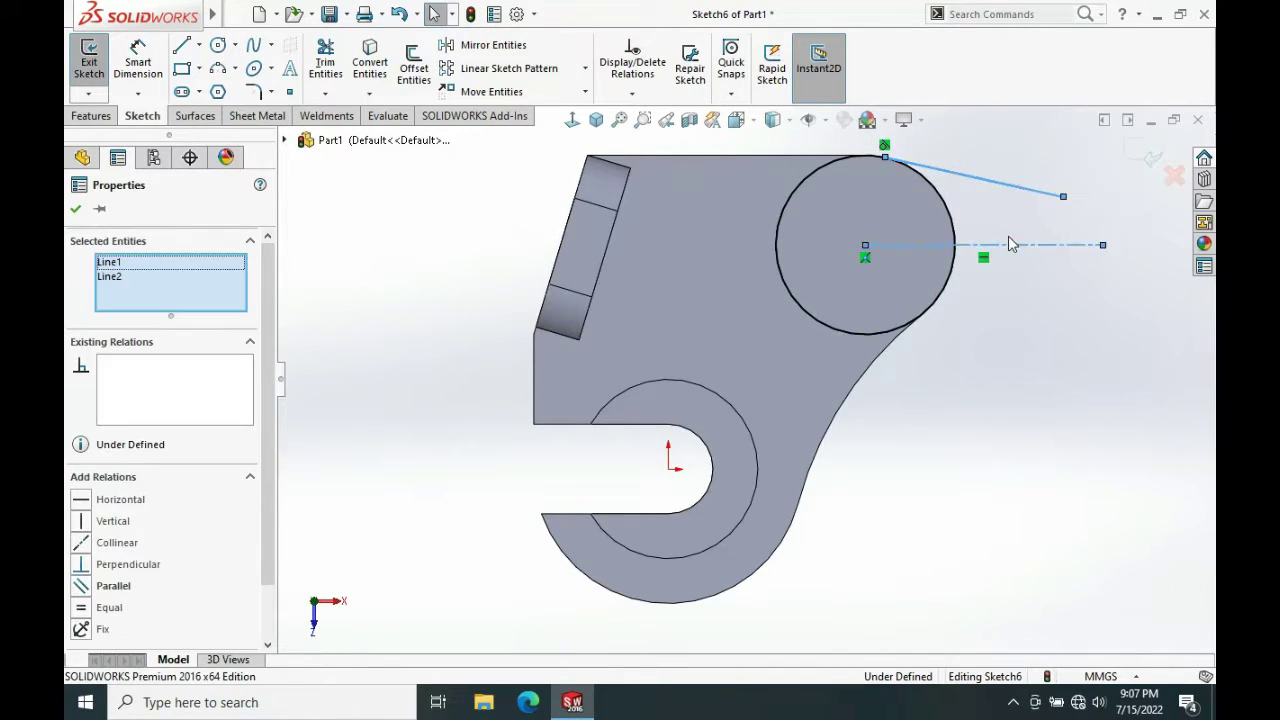
pyautogui.click(1046, 175)
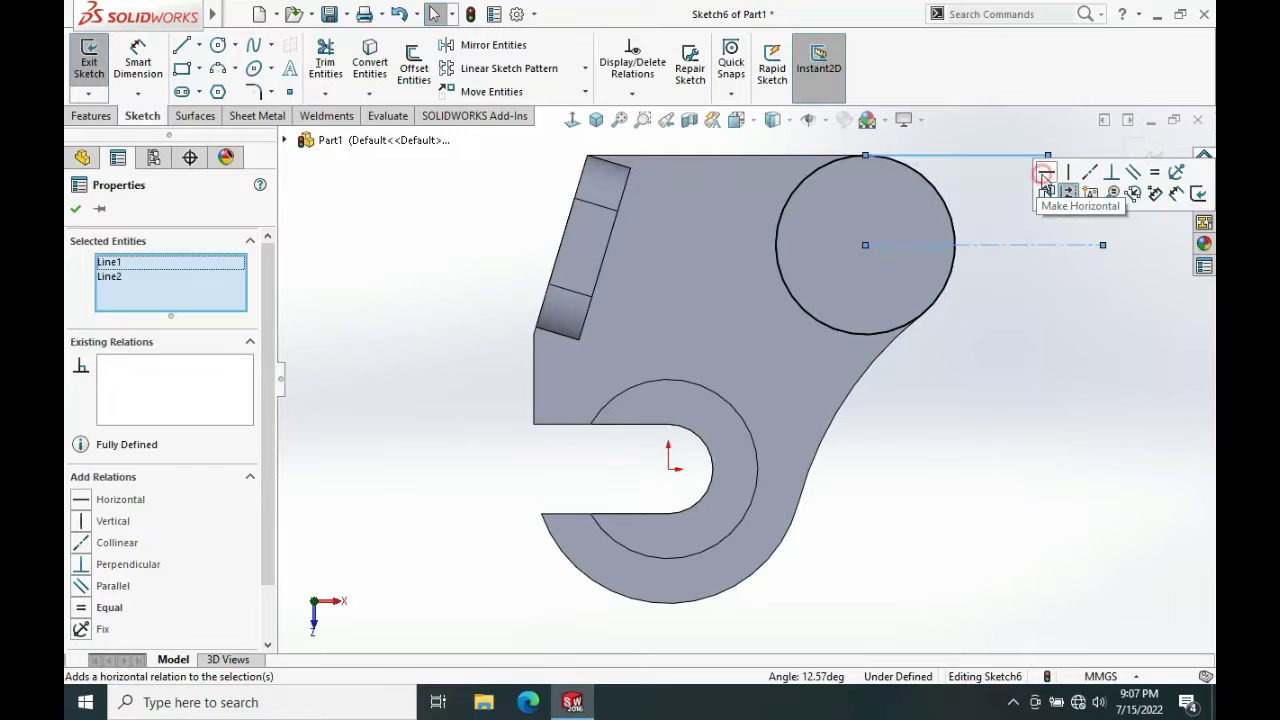
pyautogui.click(1012, 328)
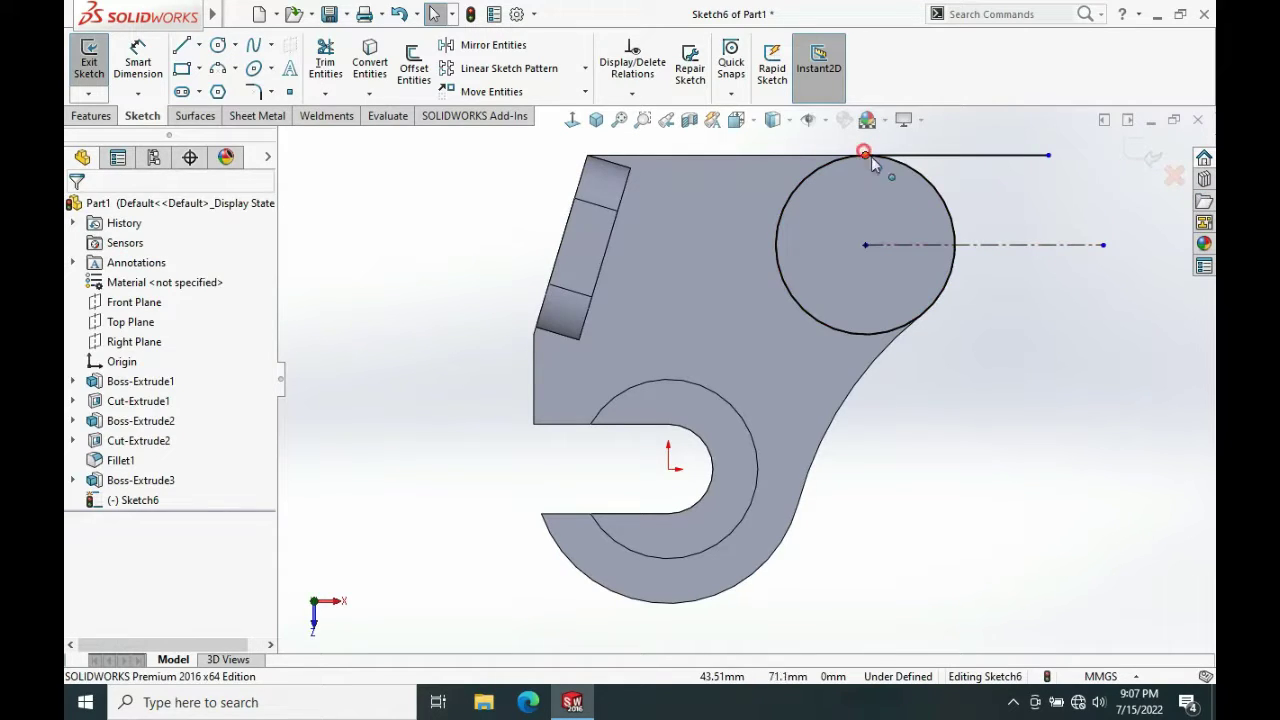
# Pull the horizontal line's inner endpoint outward away from the circle and remove the line's tangent relation
pyautogui.moveTo(869, 156); pyautogui.dragTo(947, 185)
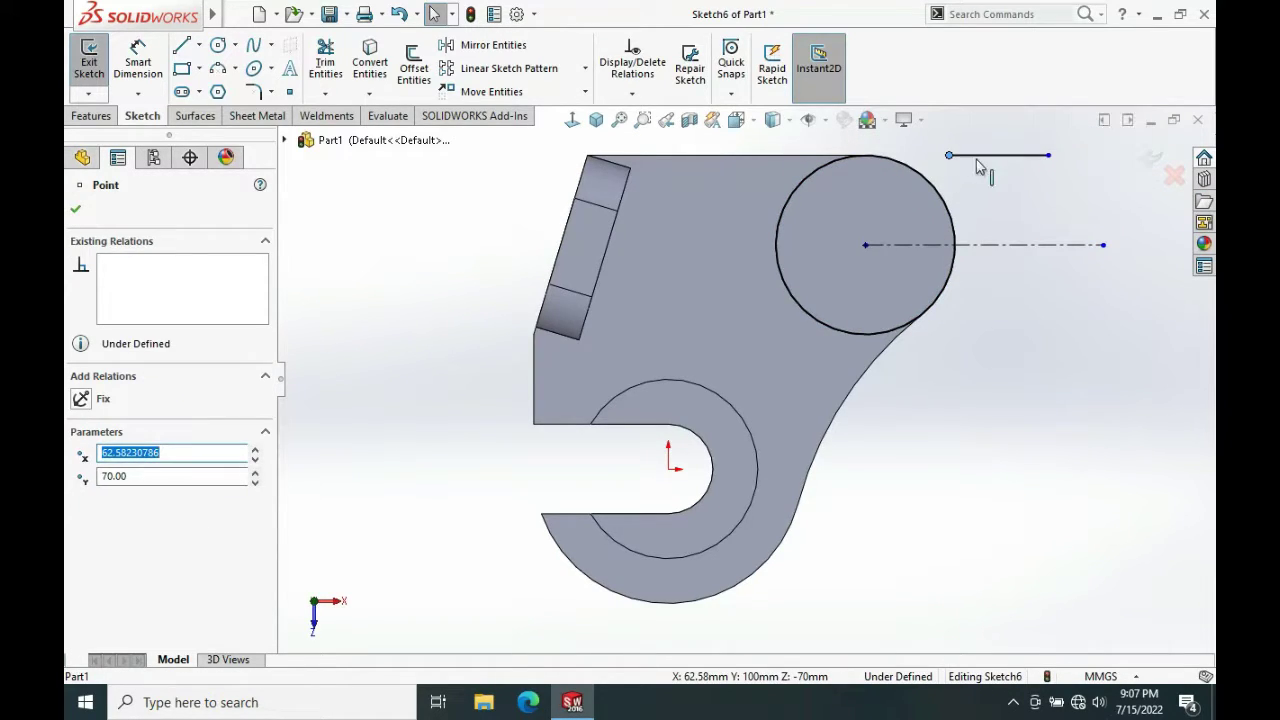
pyautogui.click(1012, 157)
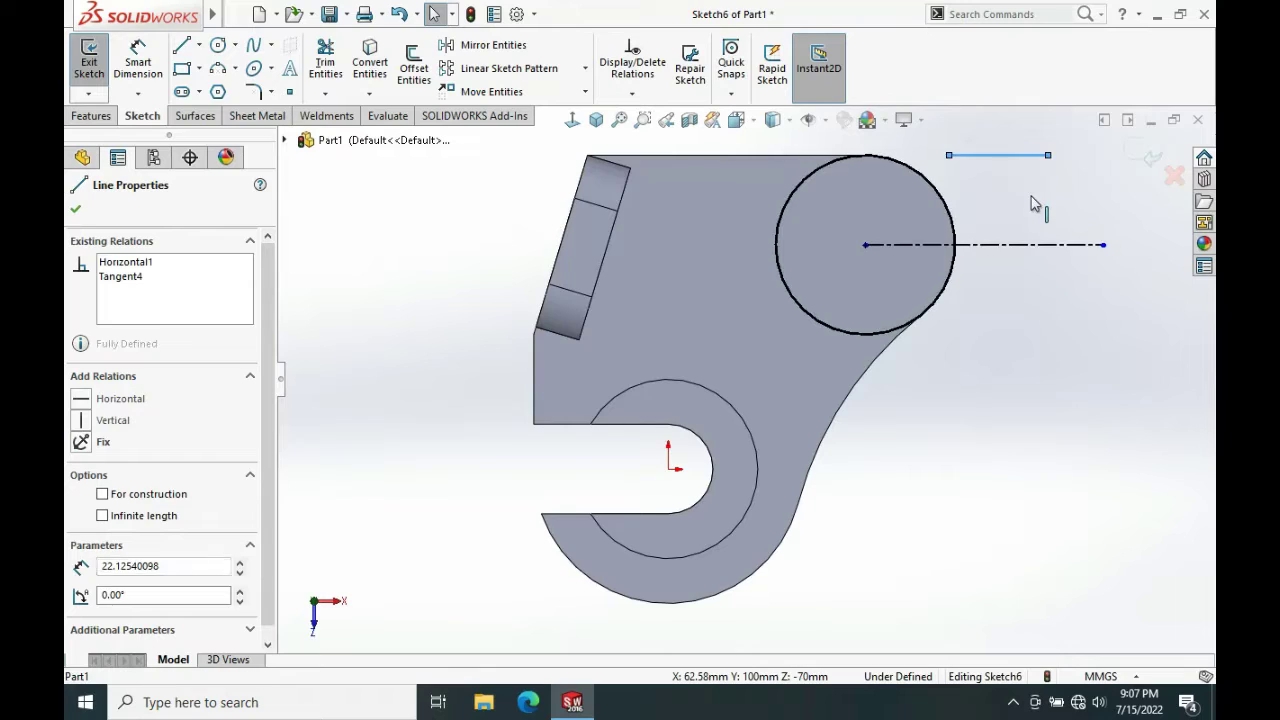
pyautogui.click(1008, 278)
pyautogui.click(992, 158)
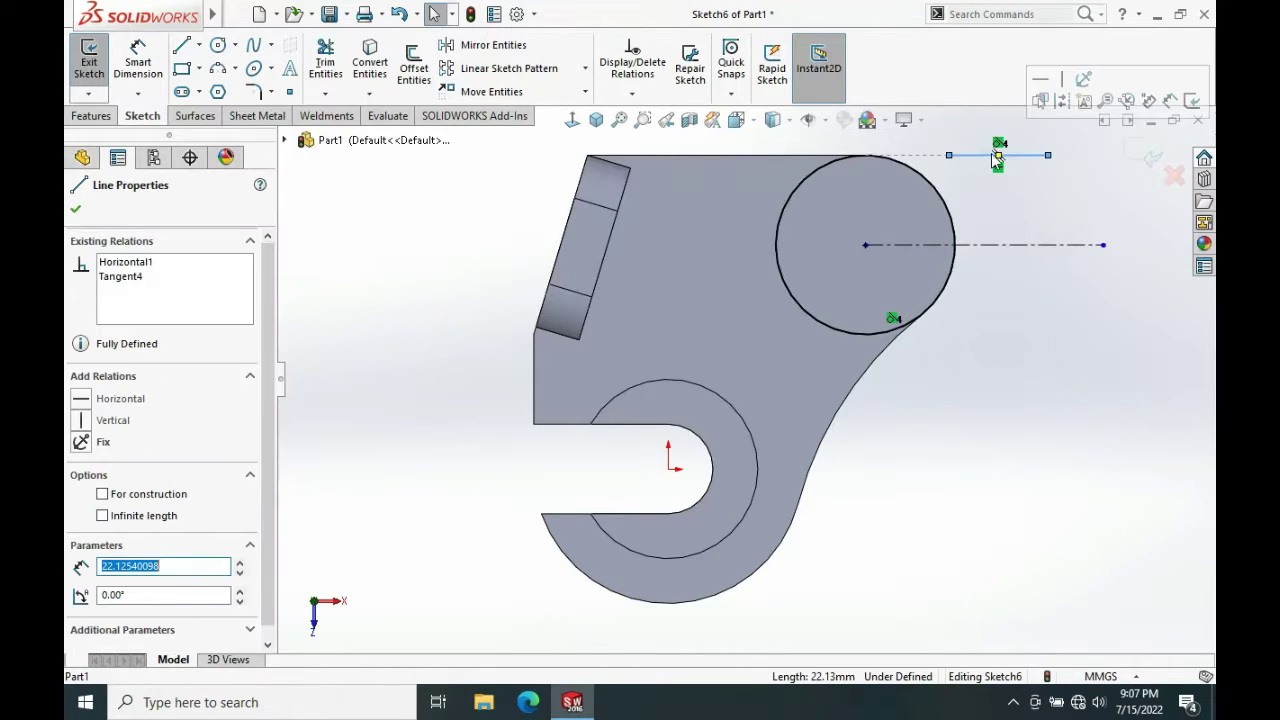
pyautogui.press('Escape')
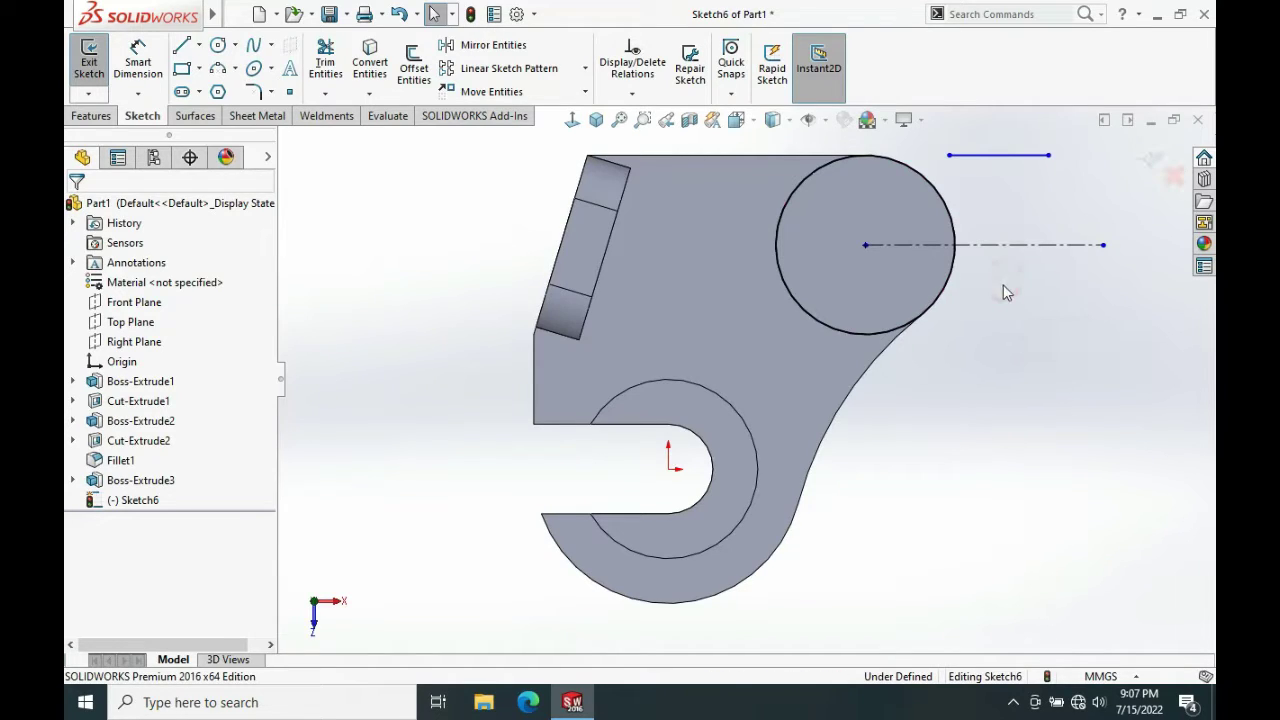
# Add a doubled-distance dimension of 10 mm between the horizontal line and the centerline
pyautogui.press('s')
pyautogui.click(1061, 308)
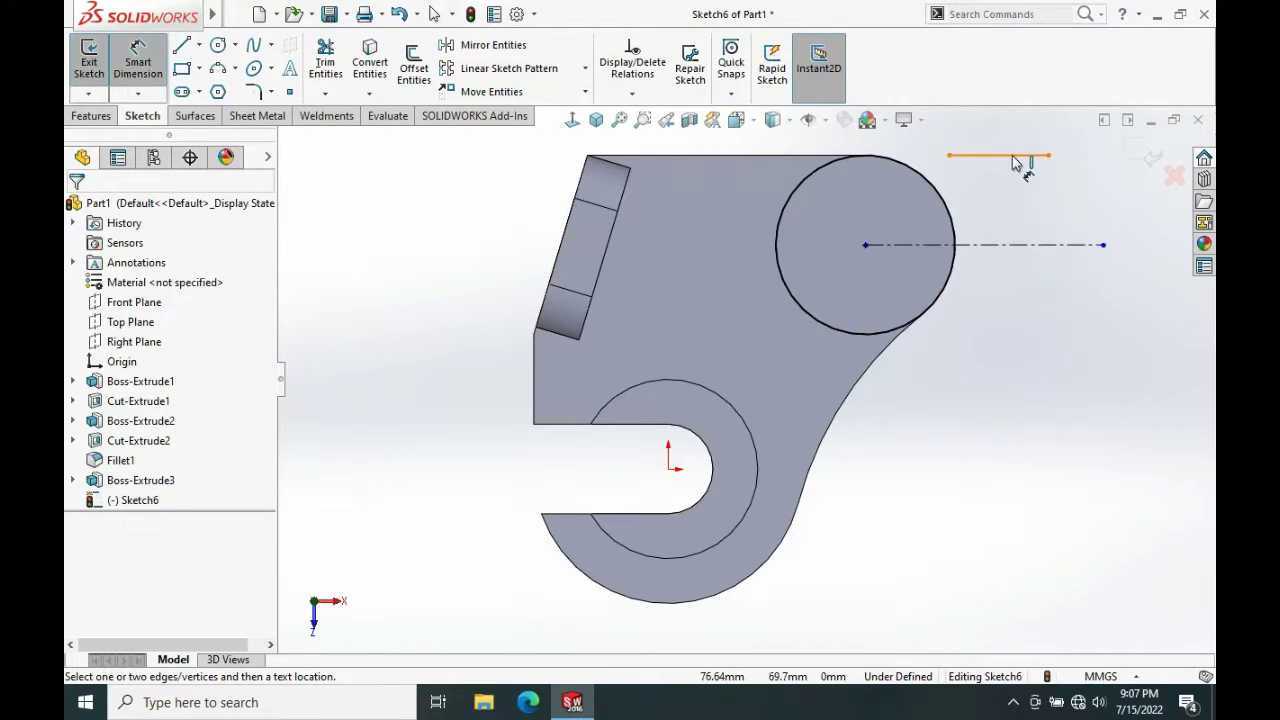
pyautogui.click(1012, 156)
pyautogui.click(1010, 246)
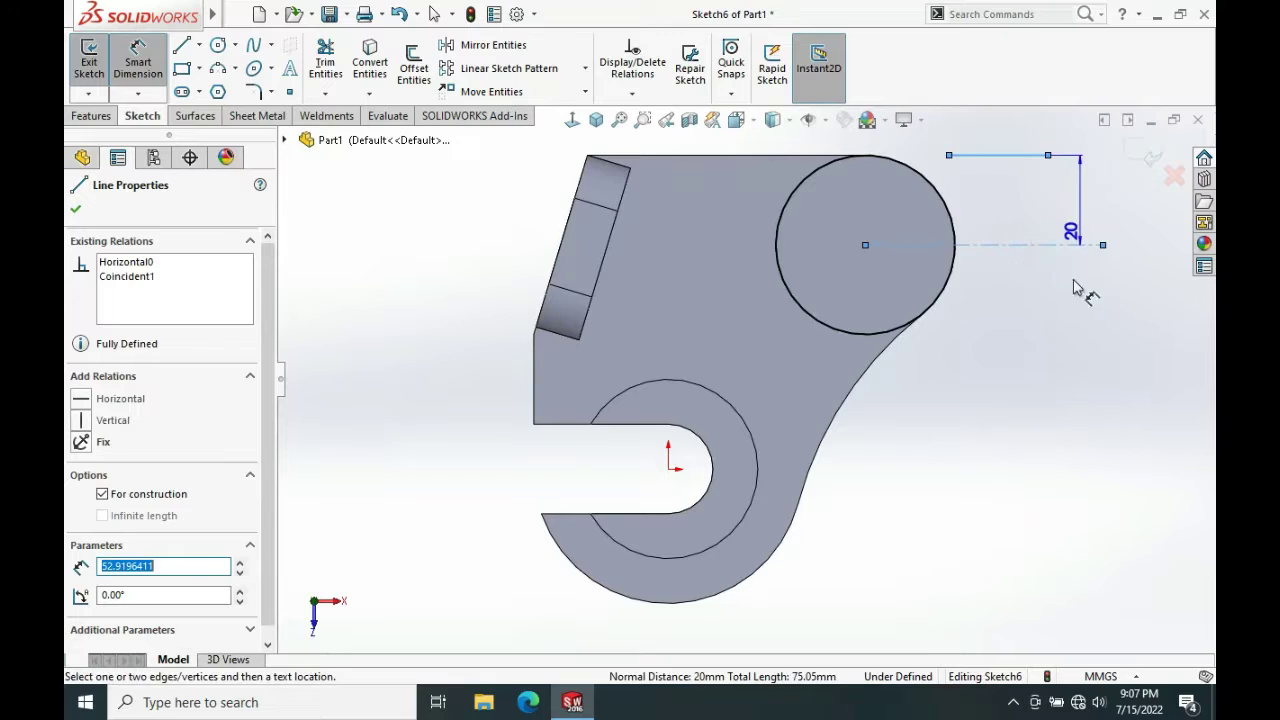
pyautogui.click(1133, 318)
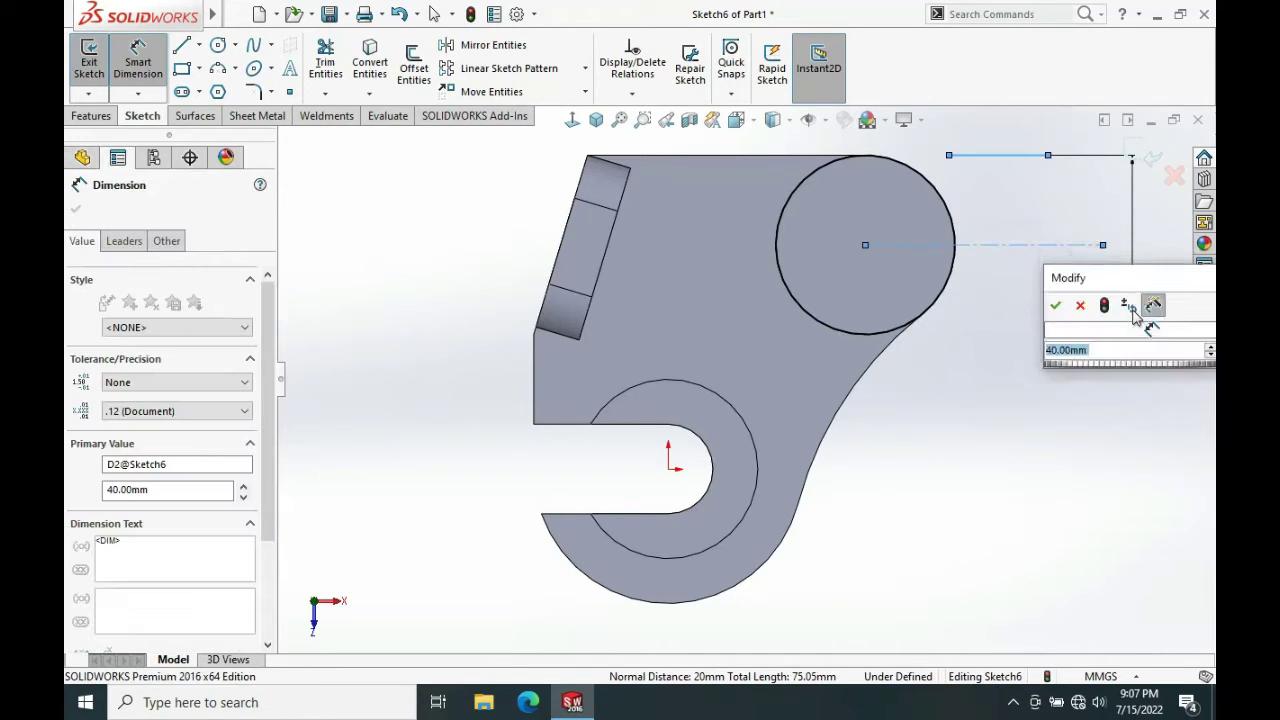
pyautogui.write('10')
pyautogui.press('Return')
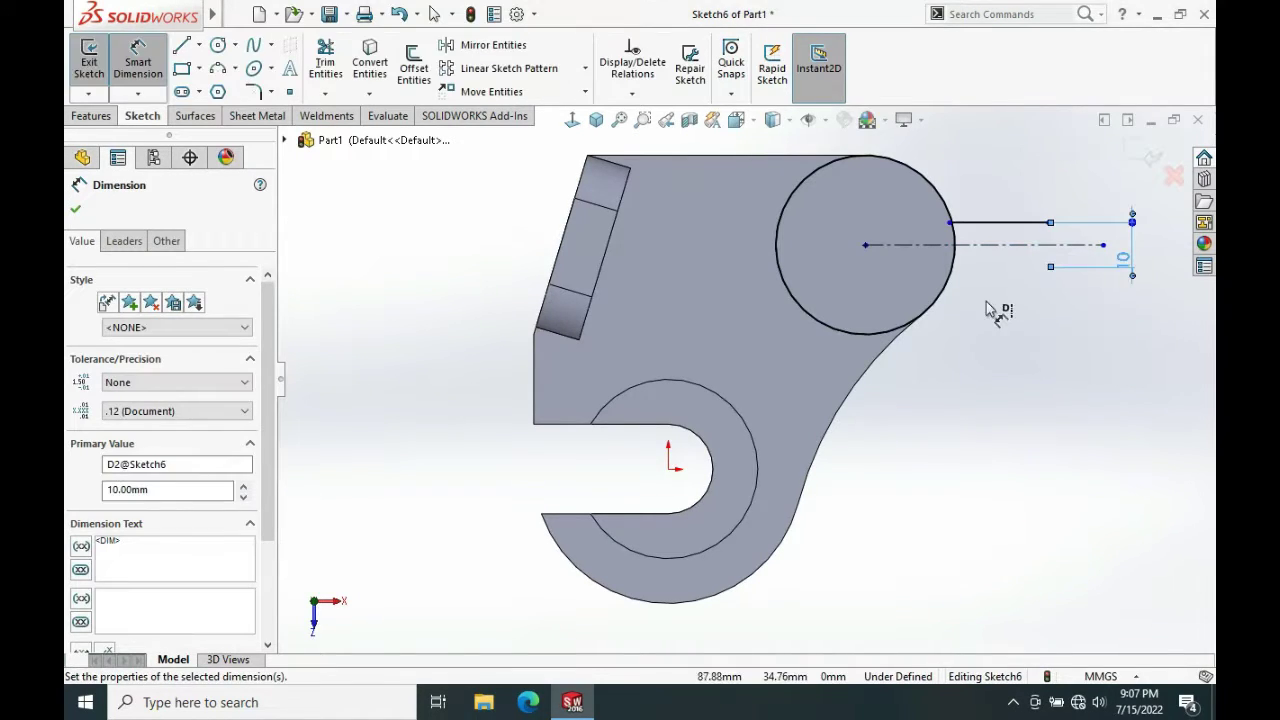
# Make the horizontal line's inner endpoint coincident with the converted circle
pyautogui.scroll(-2, 995, 305)
pyautogui.scroll(-2, 930, 255)
pyautogui.press('Escape')
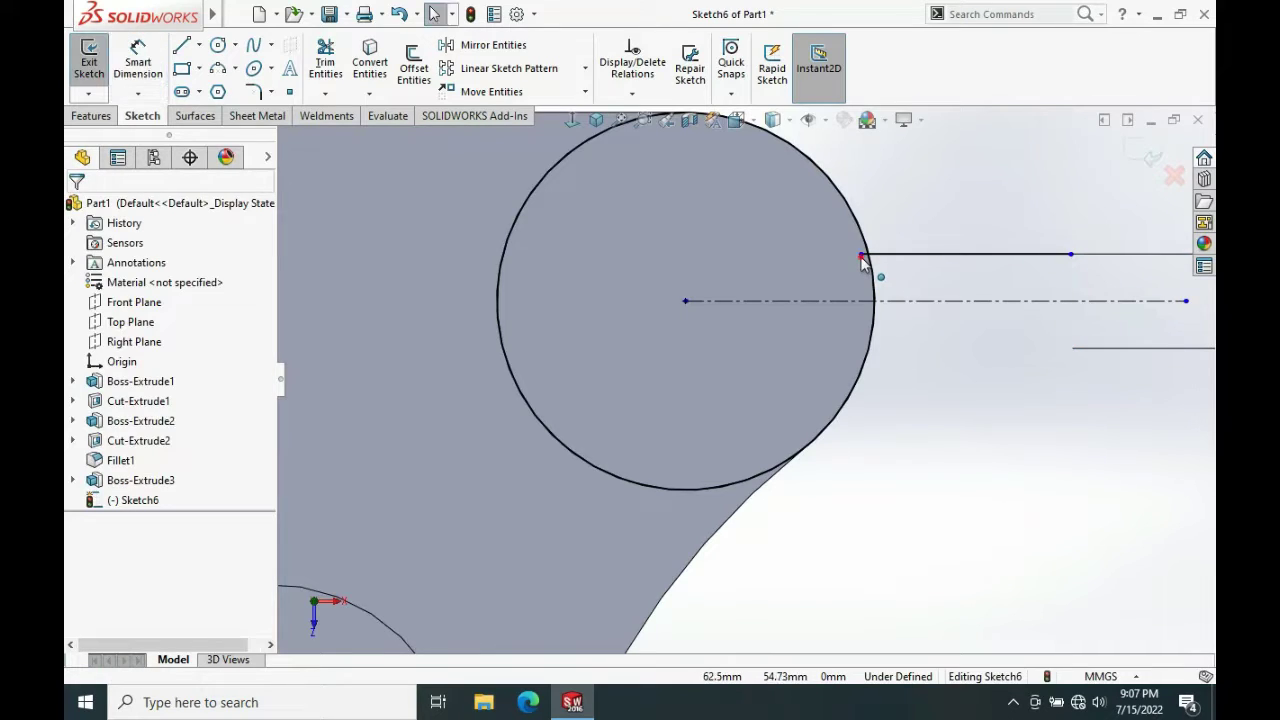
pyautogui.click(864, 258)
pyautogui.click(874, 280)
pyautogui.keyDown('ctrl'); pyautogui.click(861, 254); pyautogui.keyUp('ctrl')
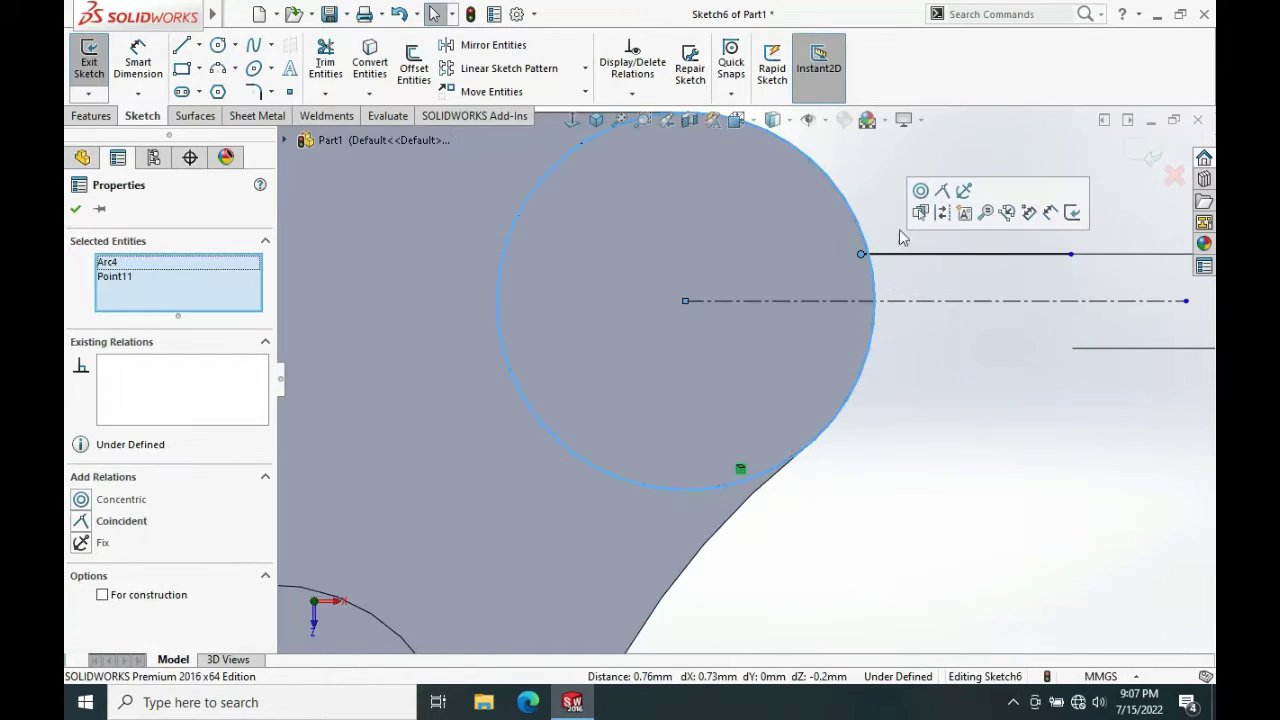
pyautogui.click(944, 196)
pyautogui.click(960, 403)
pyautogui.scroll(2, 935, 385)
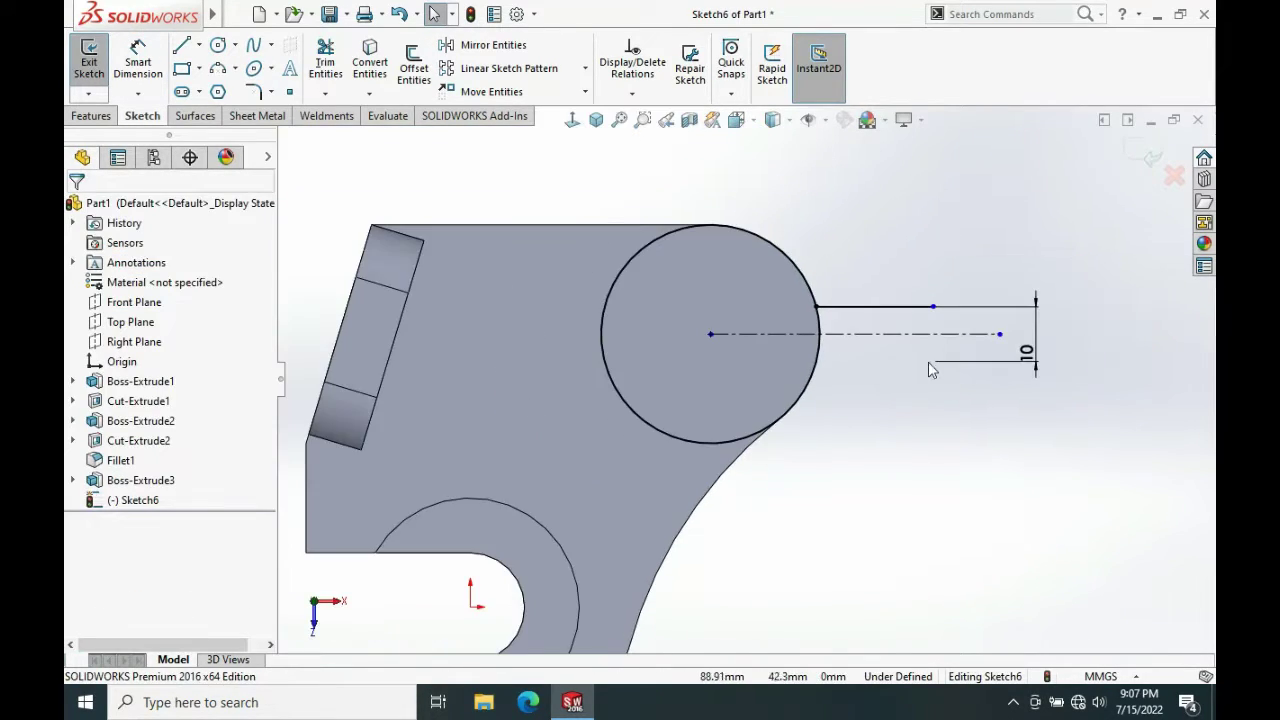
# Dimension the horizontal distance from the circle's center to the line's outer endpoint as 40 mm
pyautogui.click(900, 312)
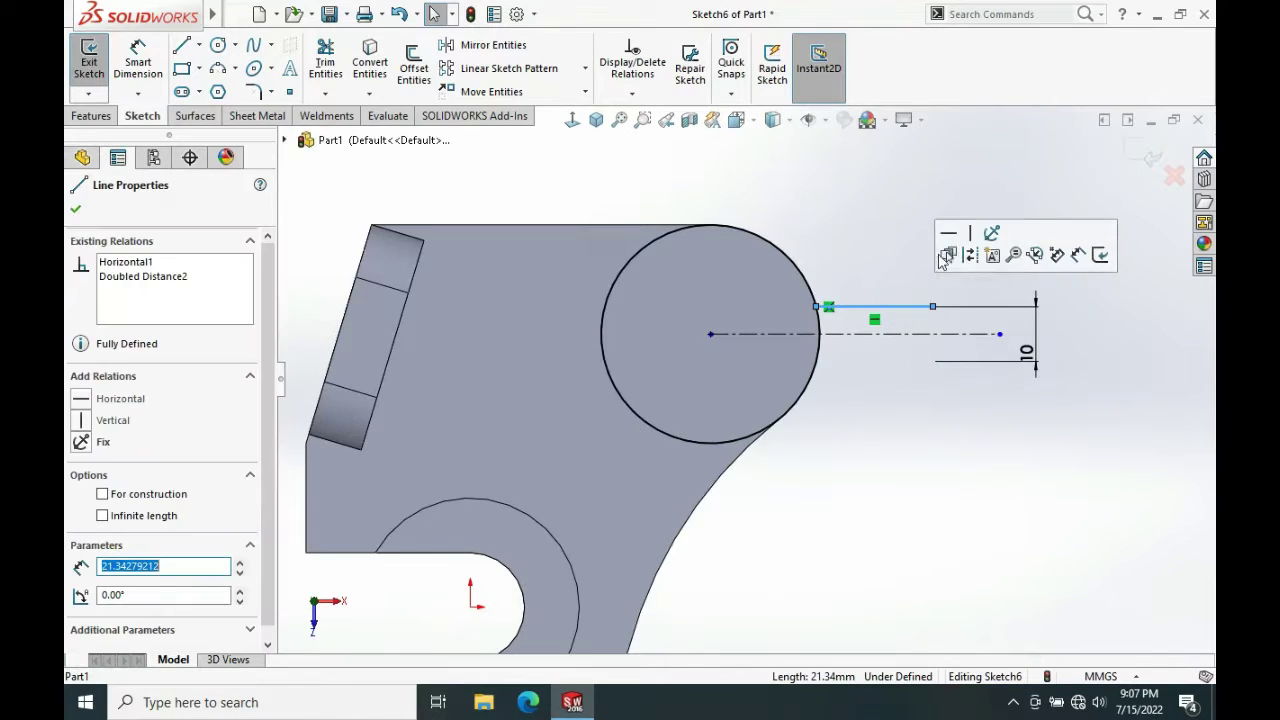
pyautogui.click(950, 245)
pyautogui.click(880, 472)
pyautogui.press('s')
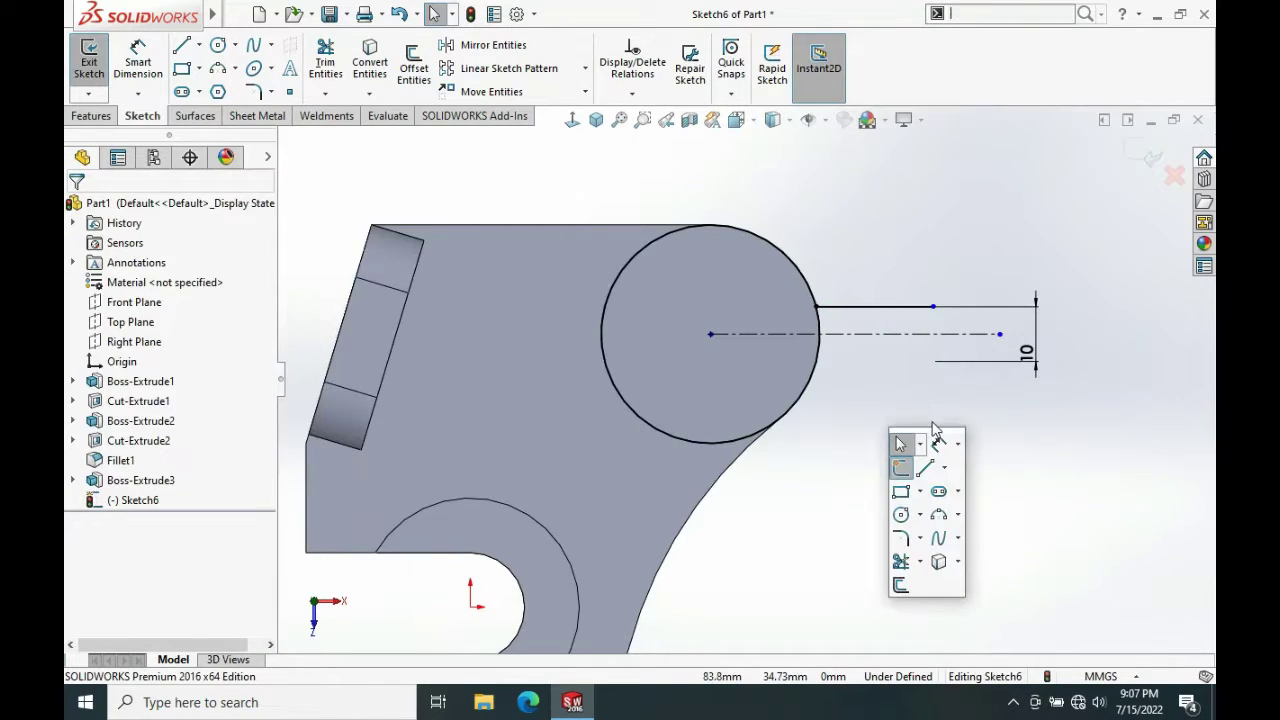
pyautogui.click(940, 445)
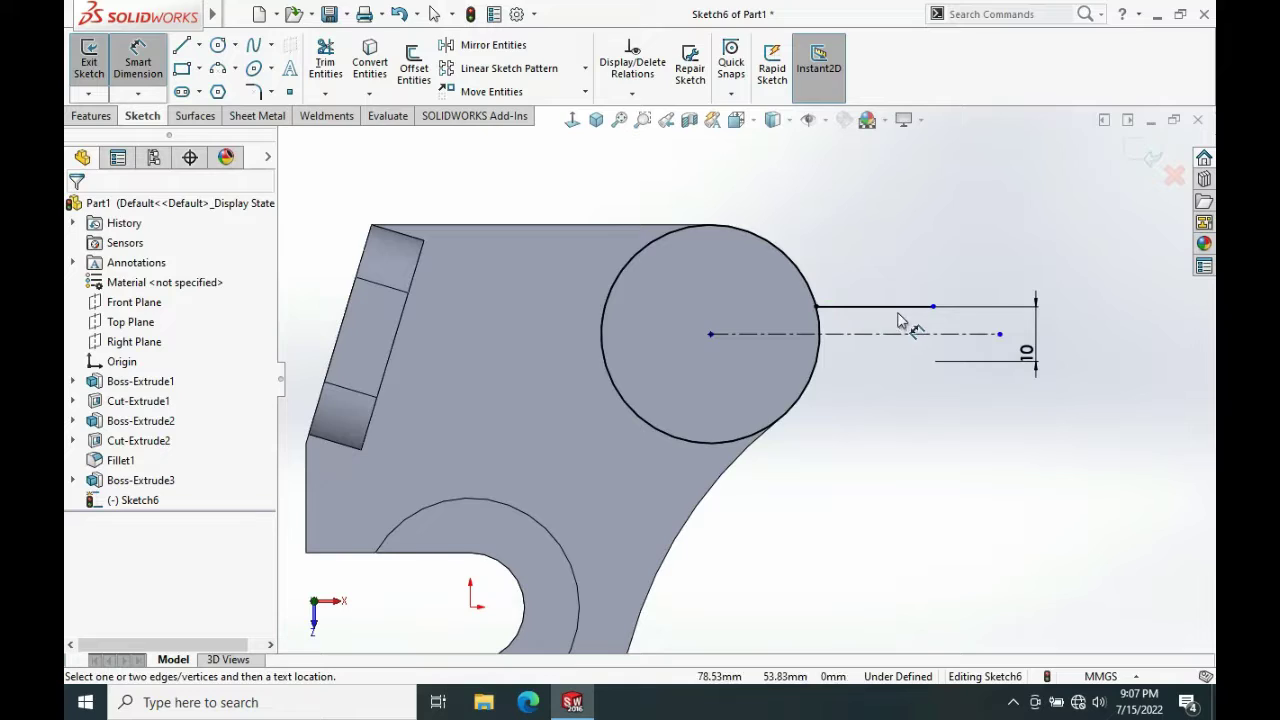
pyautogui.click(709, 336)
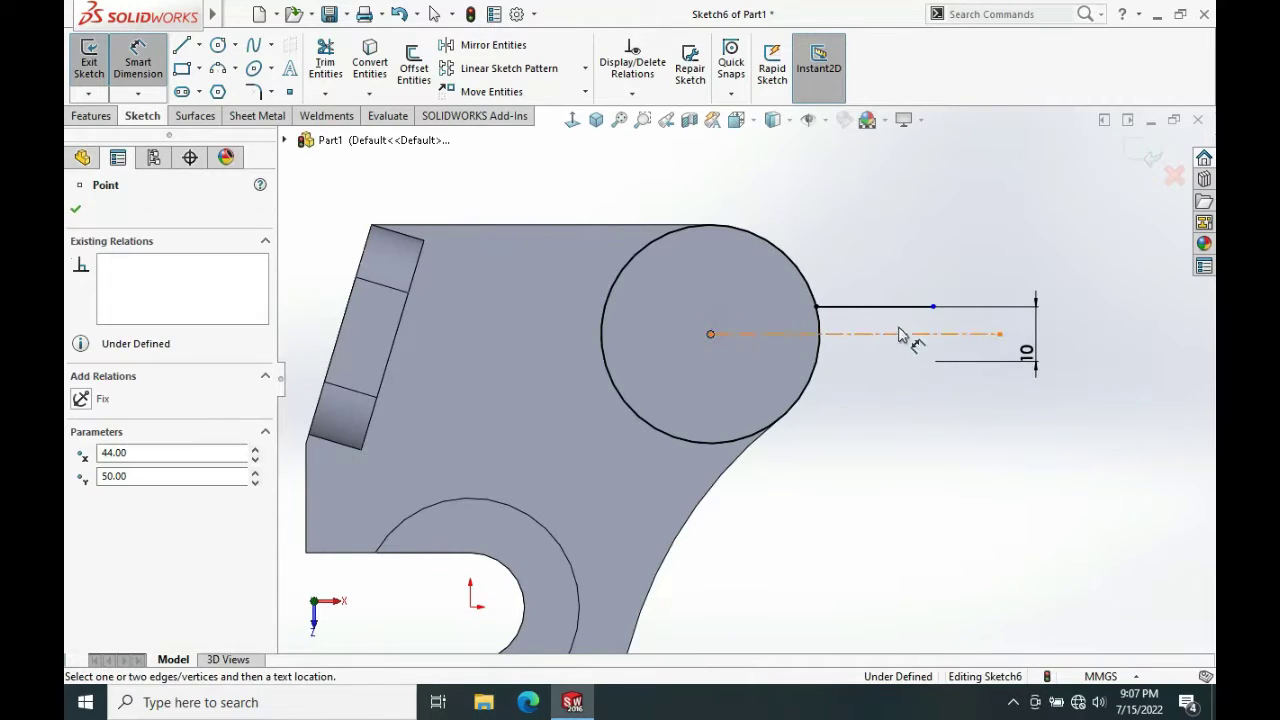
pyautogui.click(933, 309)
pyautogui.click(849, 176)
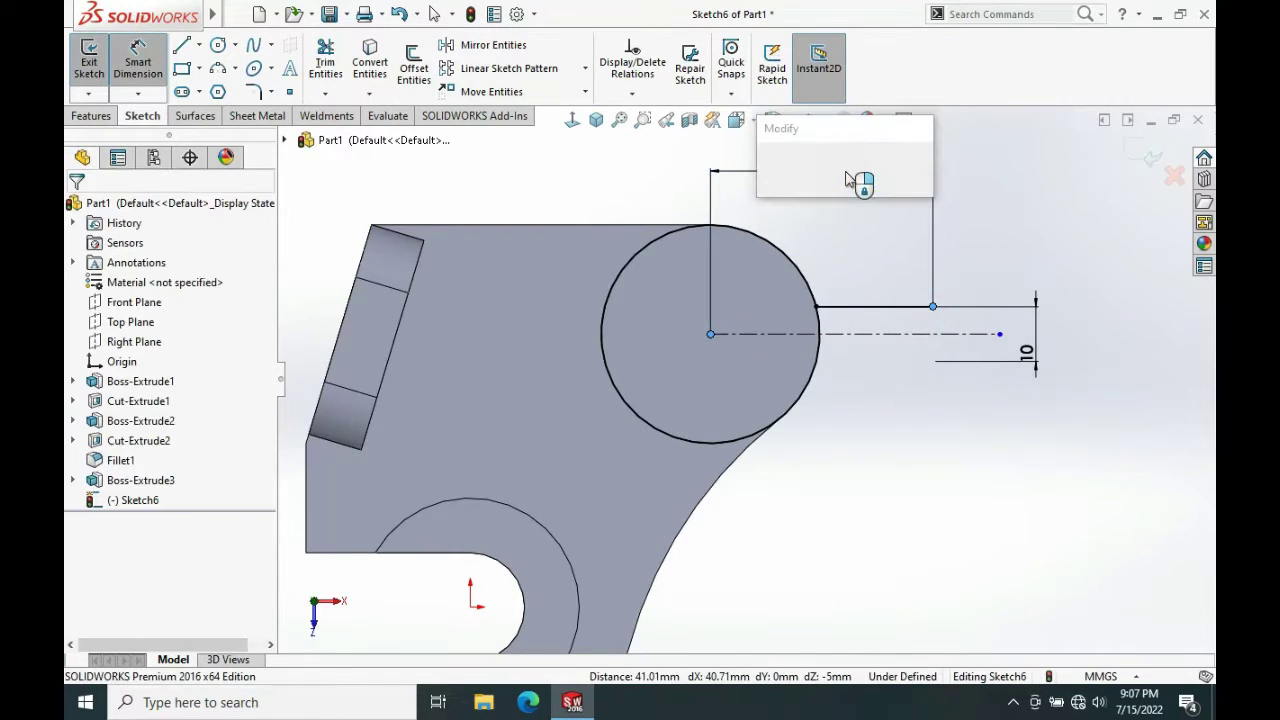
pyautogui.write('40')
pyautogui.press('Return')
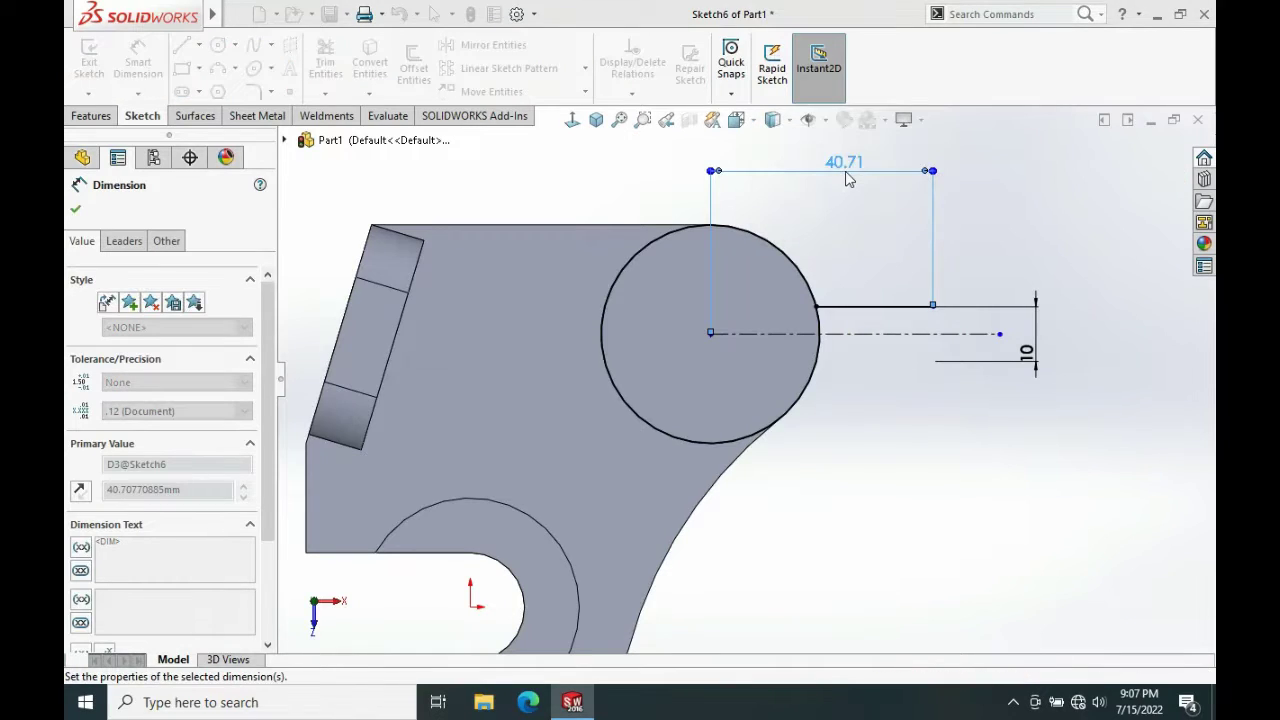
pyautogui.press('Escape')
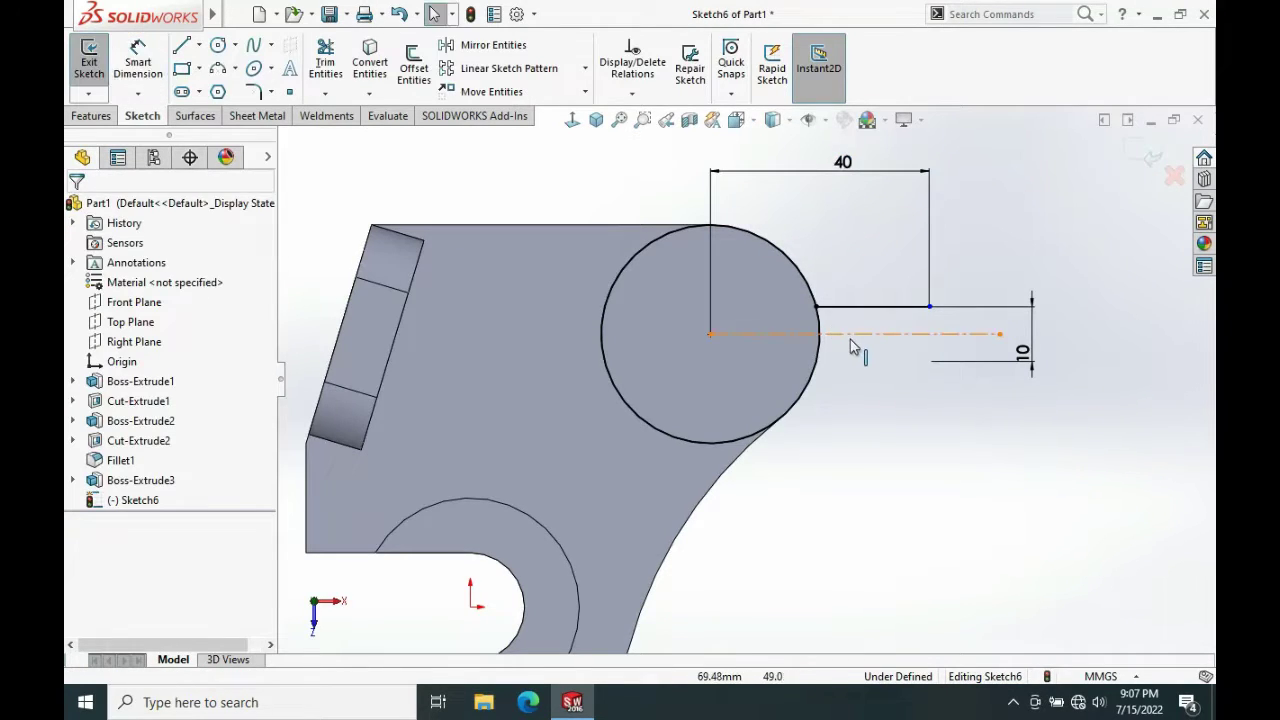
# Mirror the horizontal line about the centerline, keeping the original
pyautogui.click(485, 45)
pyautogui.click(855, 306)
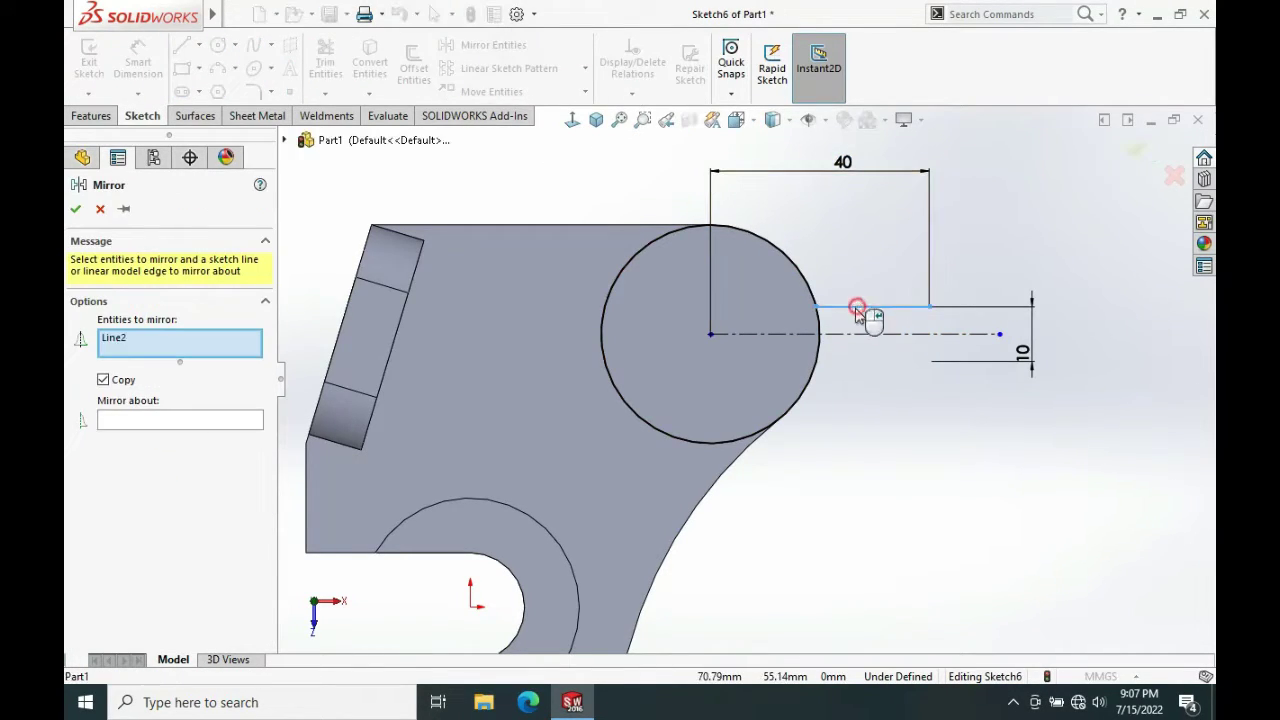
pyautogui.click(184, 424)
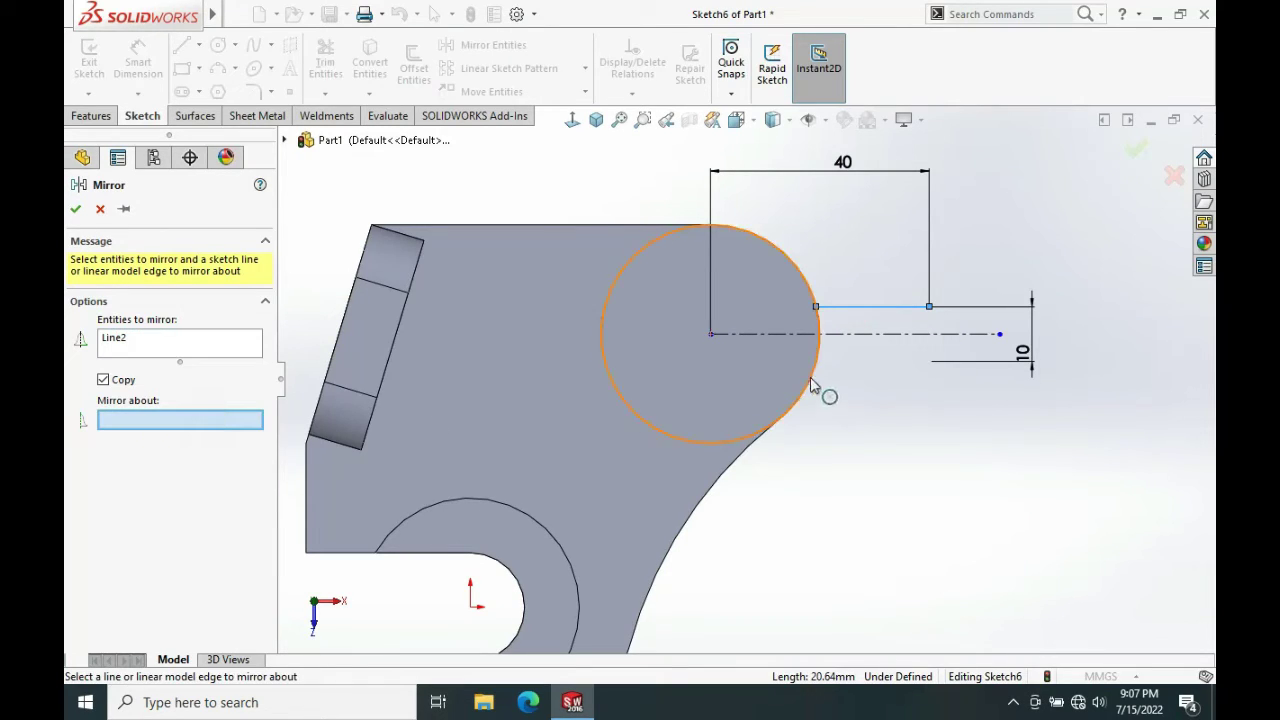
pyautogui.click(849, 334)
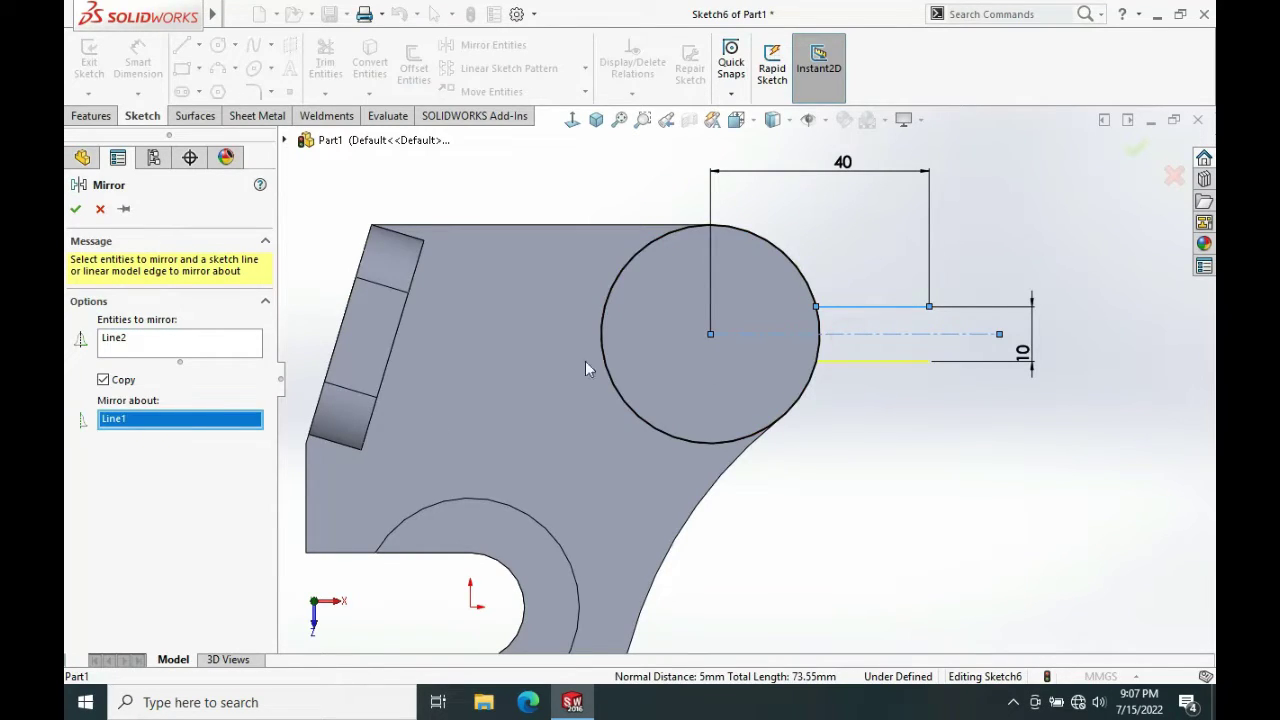
pyautogui.click(81, 209)
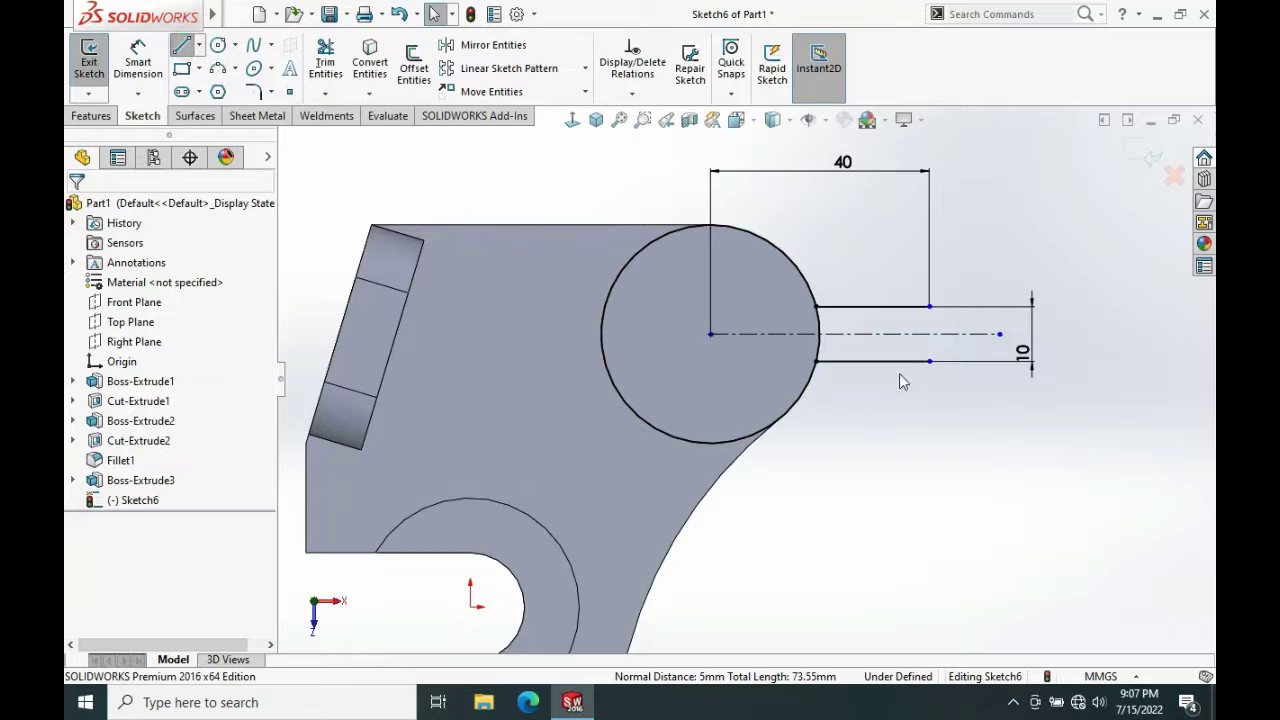
# Join the outer ends of the two horizontal lines with a vertical line and trim away the circle except the arc between them
pyautogui.press('l')
pyautogui.click(929, 305)
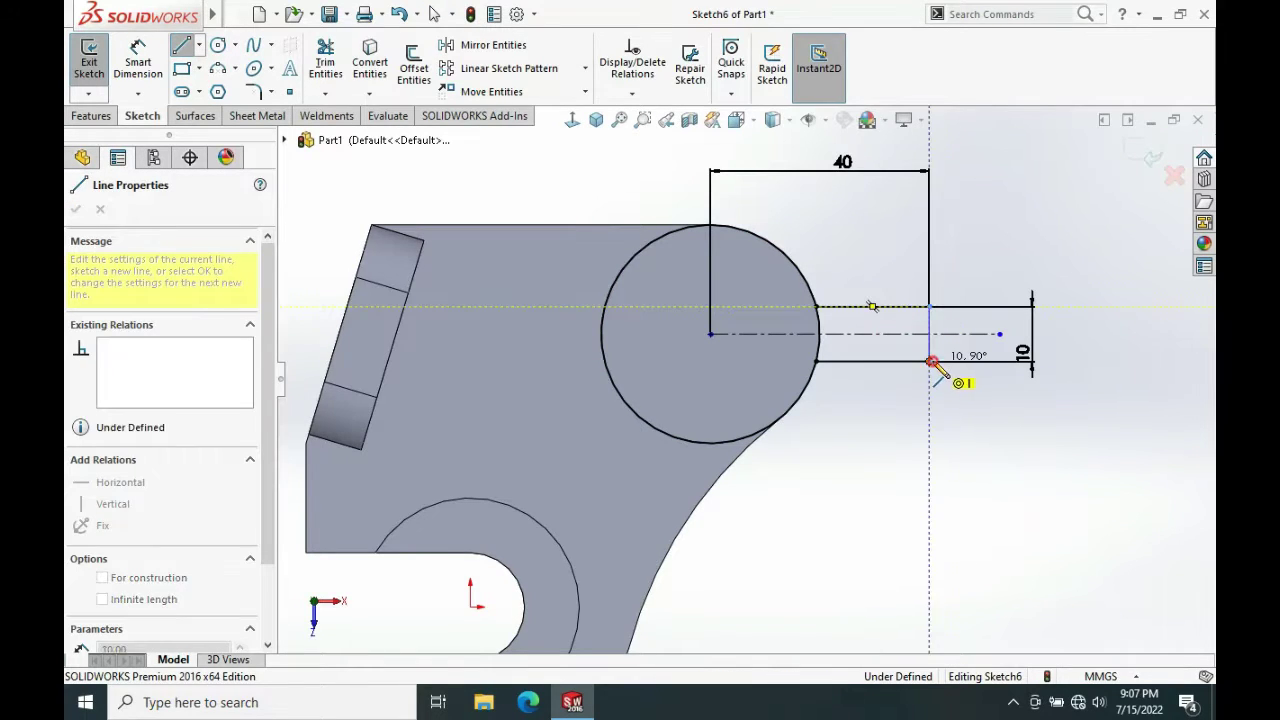
pyautogui.doubleClick(930, 361)
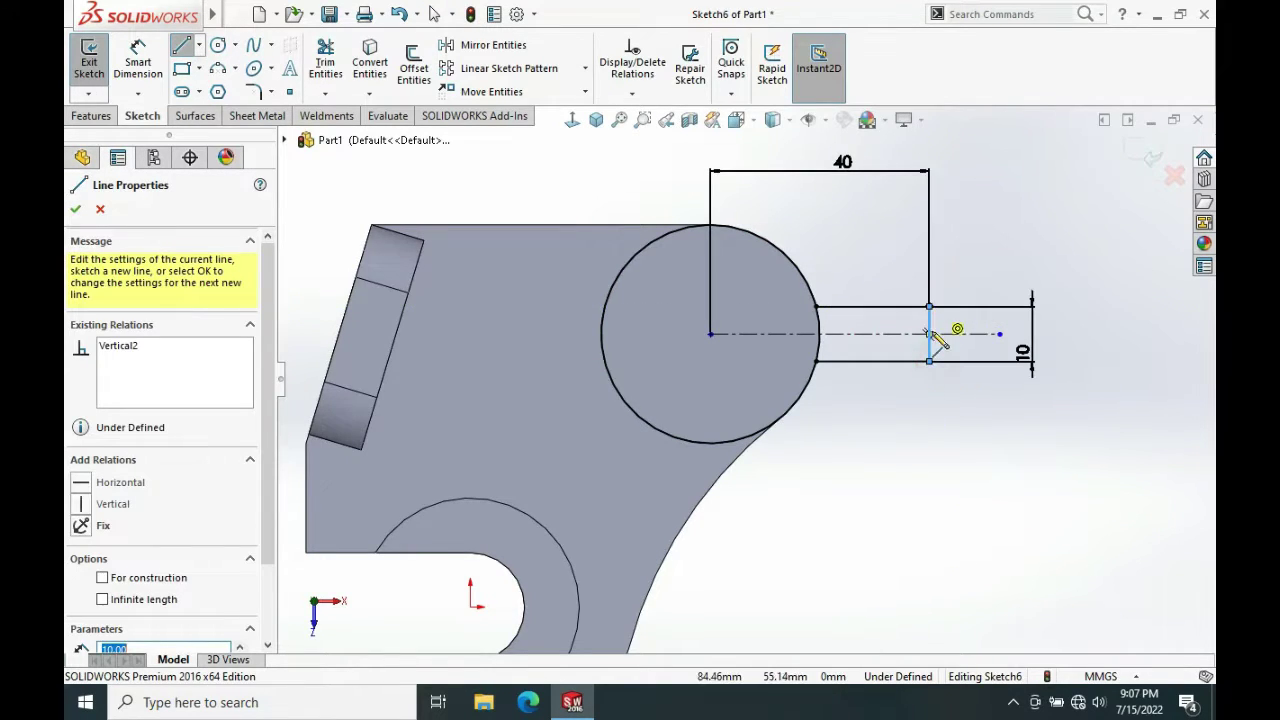
pyautogui.click(325, 60)
pyautogui.scroll(4, 729, 380)
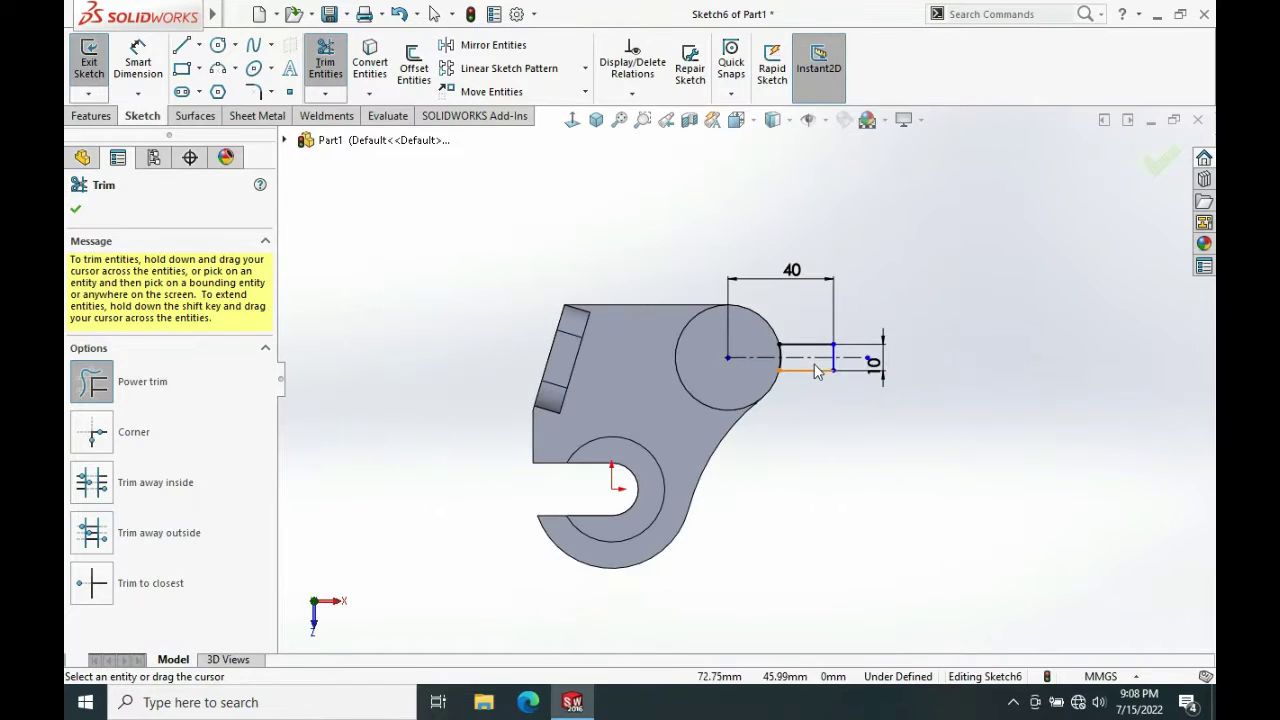
# Extrude the rib profile 40 mm downward from the cylinder's top face, merging it with the body
pyautogui.scroll(-2, 842, 376)
pyautogui.moveTo(824, 350)
pyautogui.mouseDown(button='middle')
pyautogui.moveTo(817, 232)
pyautogui.moveTo(816, 268)
pyautogui.mouseUp(button='middle')
pyautogui.click(100, 115)
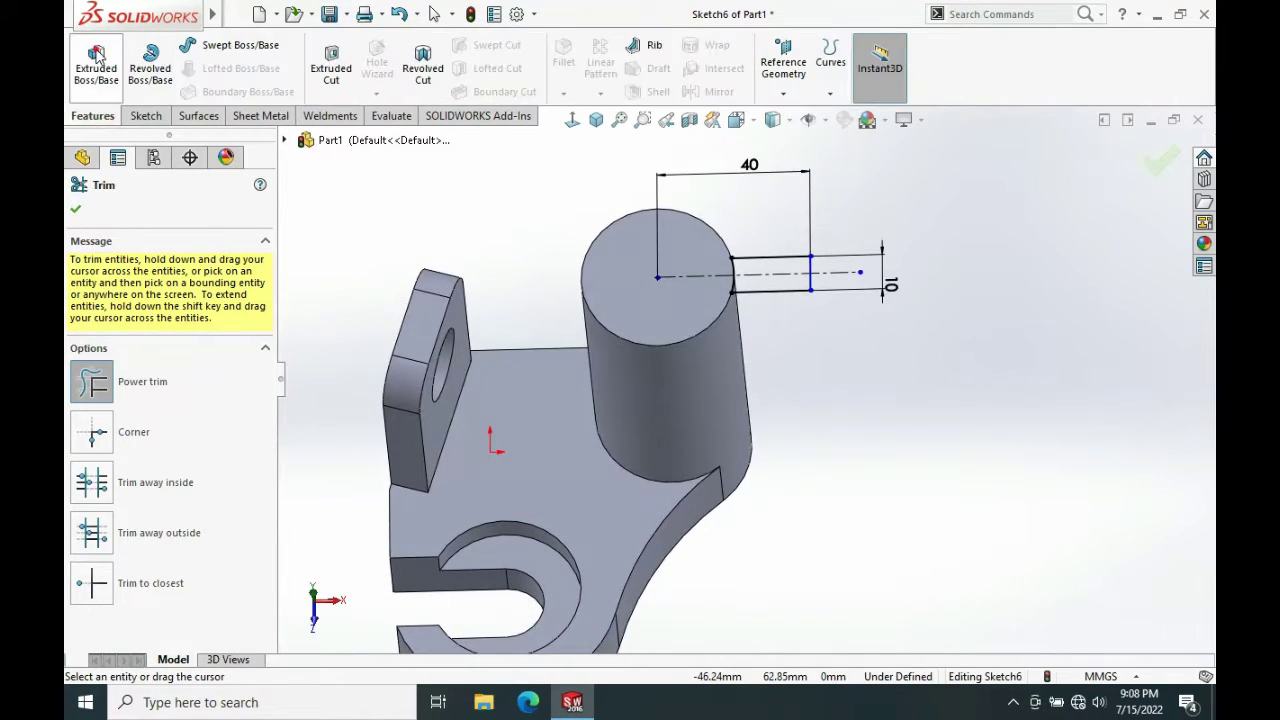
pyautogui.press('Escape')
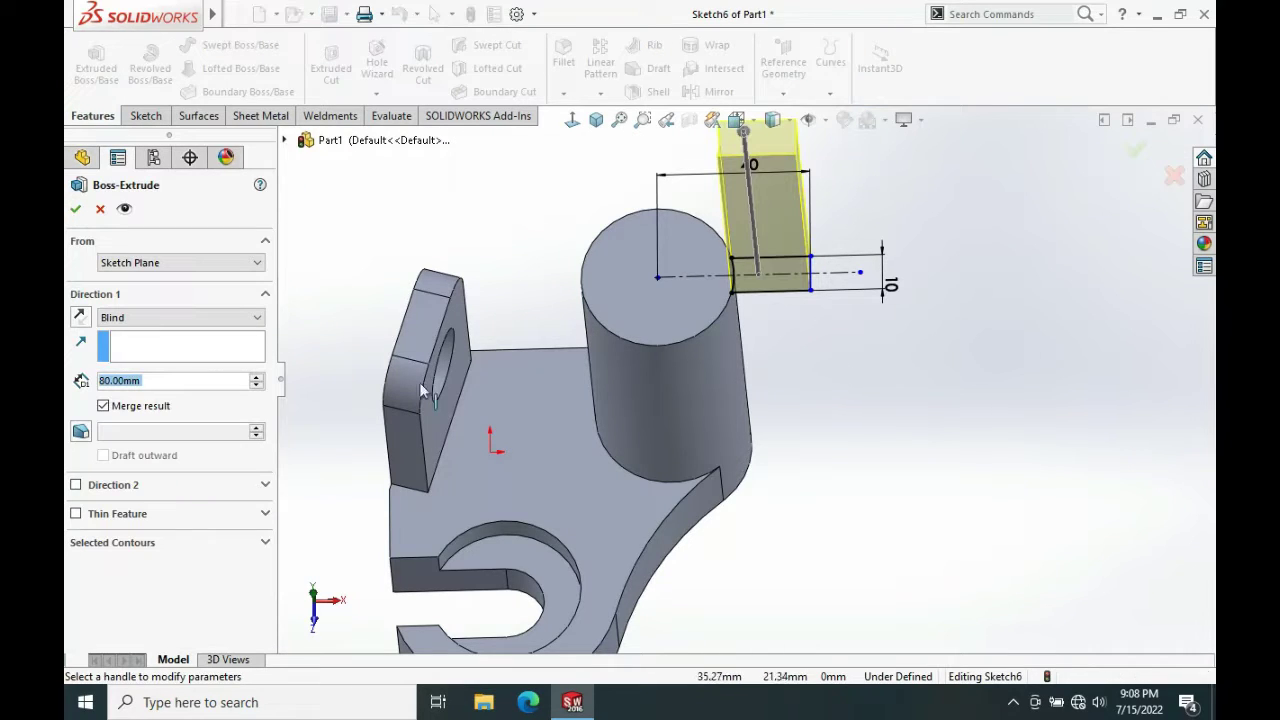
pyautogui.click(80, 318)
pyautogui.moveTo(875, 400); pyautogui.dragTo(828, 331, button='middle')
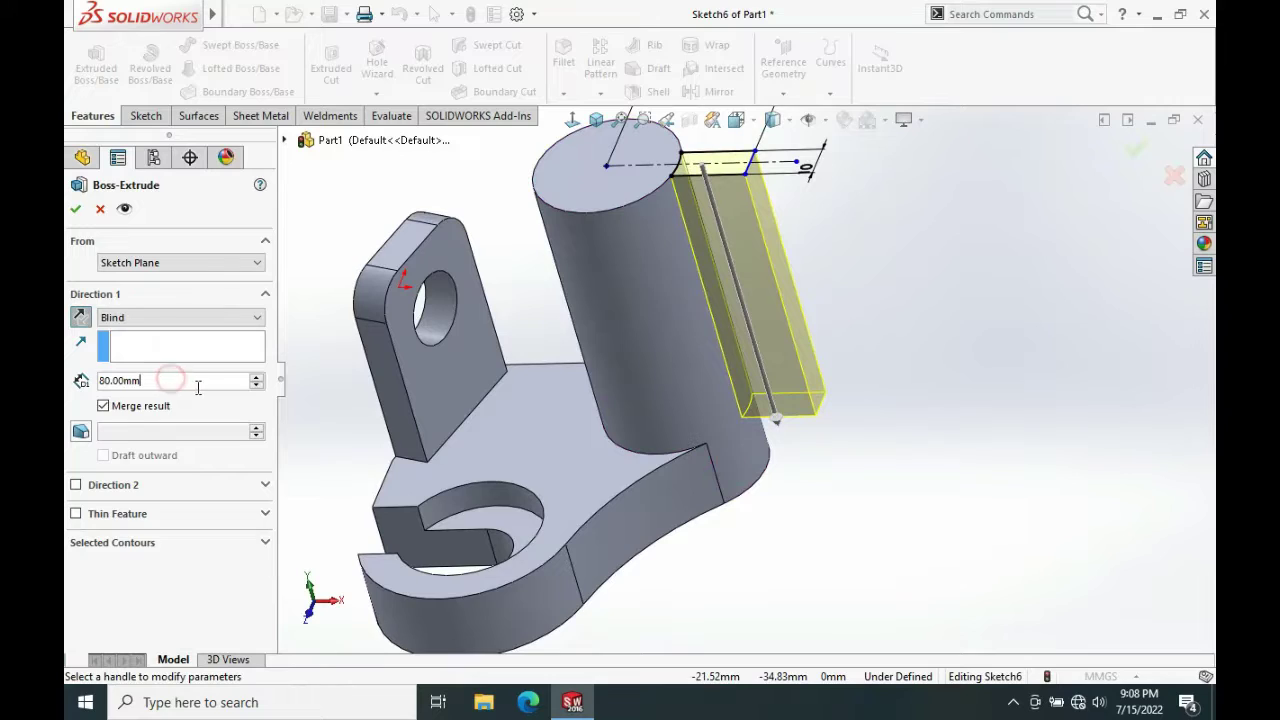
pyautogui.write('40')
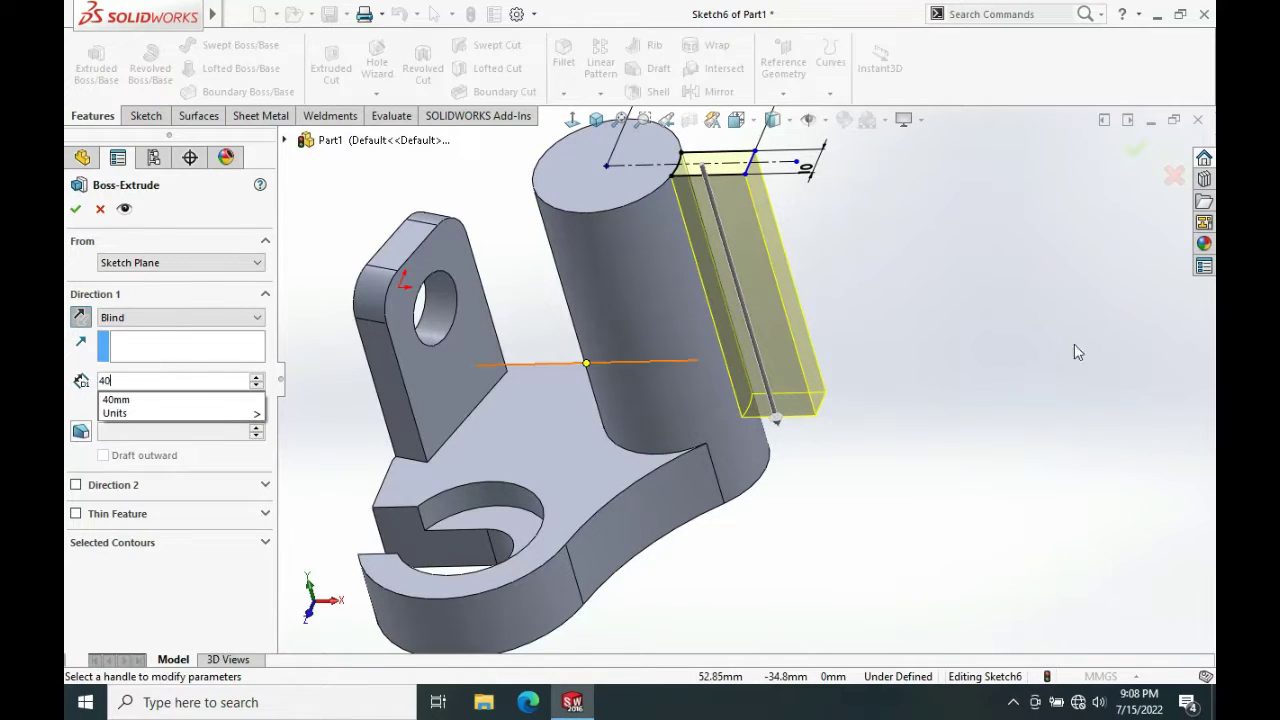
pyautogui.press('Return')
pyautogui.moveTo(1009, 414); pyautogui.dragTo(794, 236, button='middle')
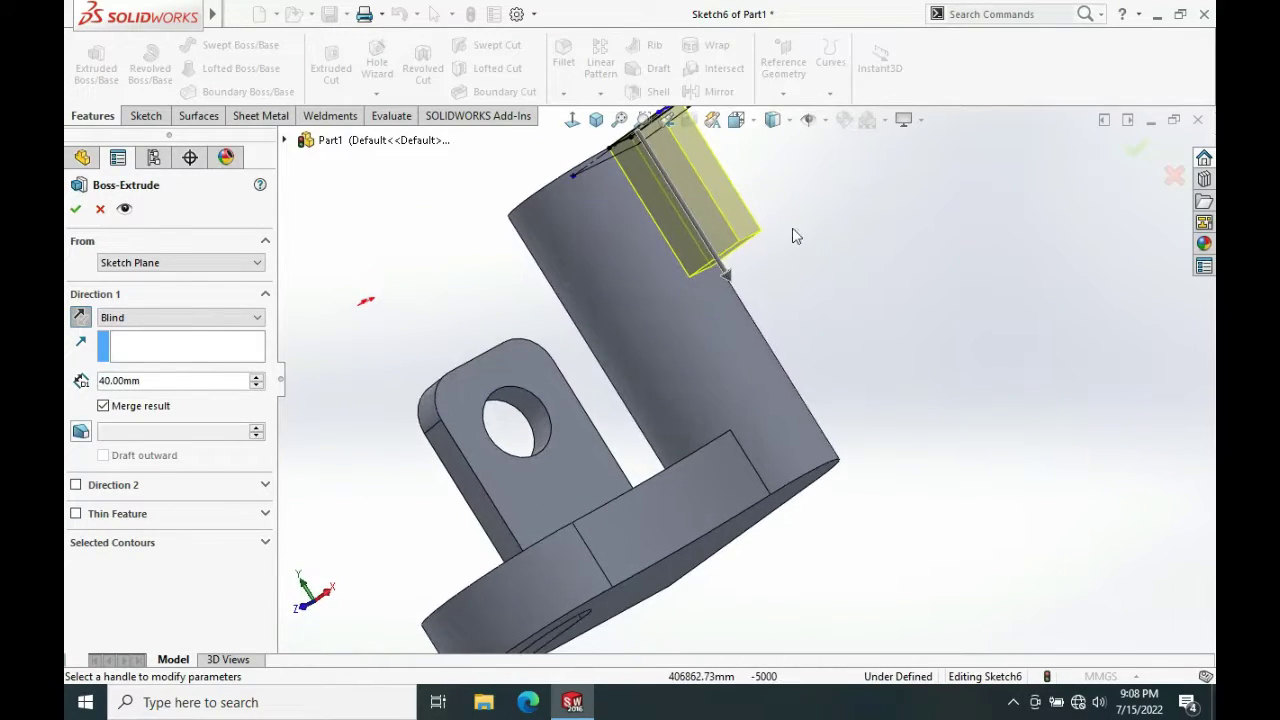
pyautogui.moveTo(670, 180); pyautogui.dragTo(763, 264, button='middle')
pyautogui.scroll(-5, 700, 260)
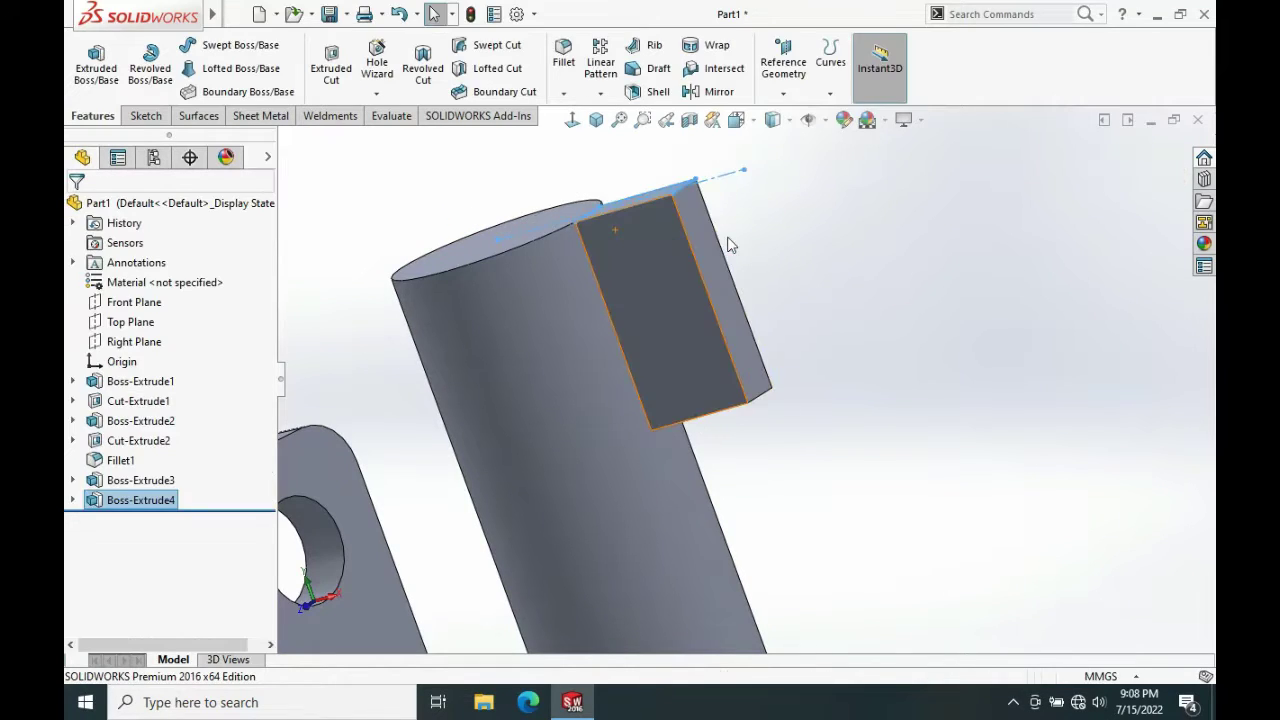
pyautogui.click(837, 260)
# Start a sketch on the rib's flat side face and view it face-on
pyautogui.scroll(3, 836, 262)
pyautogui.moveTo(742, 320)
pyautogui.mouseDown(button='middle')
pyautogui.moveTo(806, 317)
pyautogui.moveTo(783, 212)
pyautogui.moveTo(795, 271)
pyautogui.moveTo(704, 318)
pyautogui.mouseUp(button='middle')
pyautogui.click(704, 318)
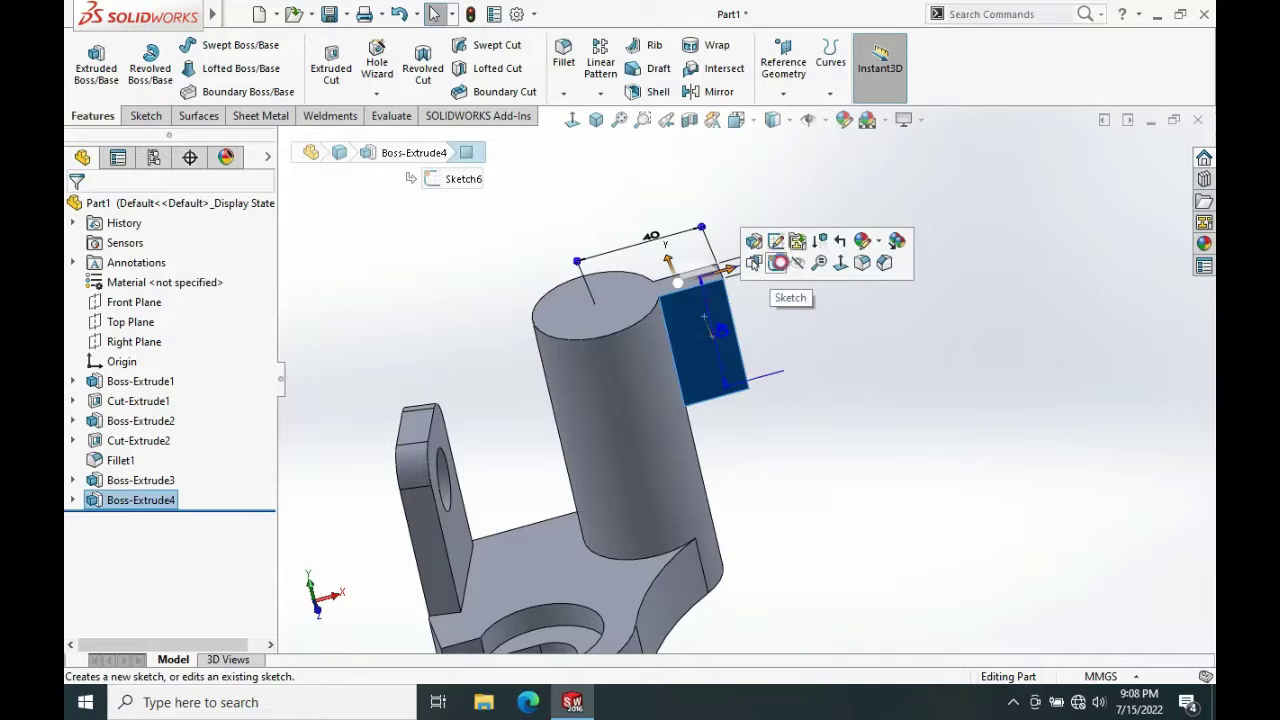
pyautogui.click(776, 261)
pyautogui.click(578, 123)
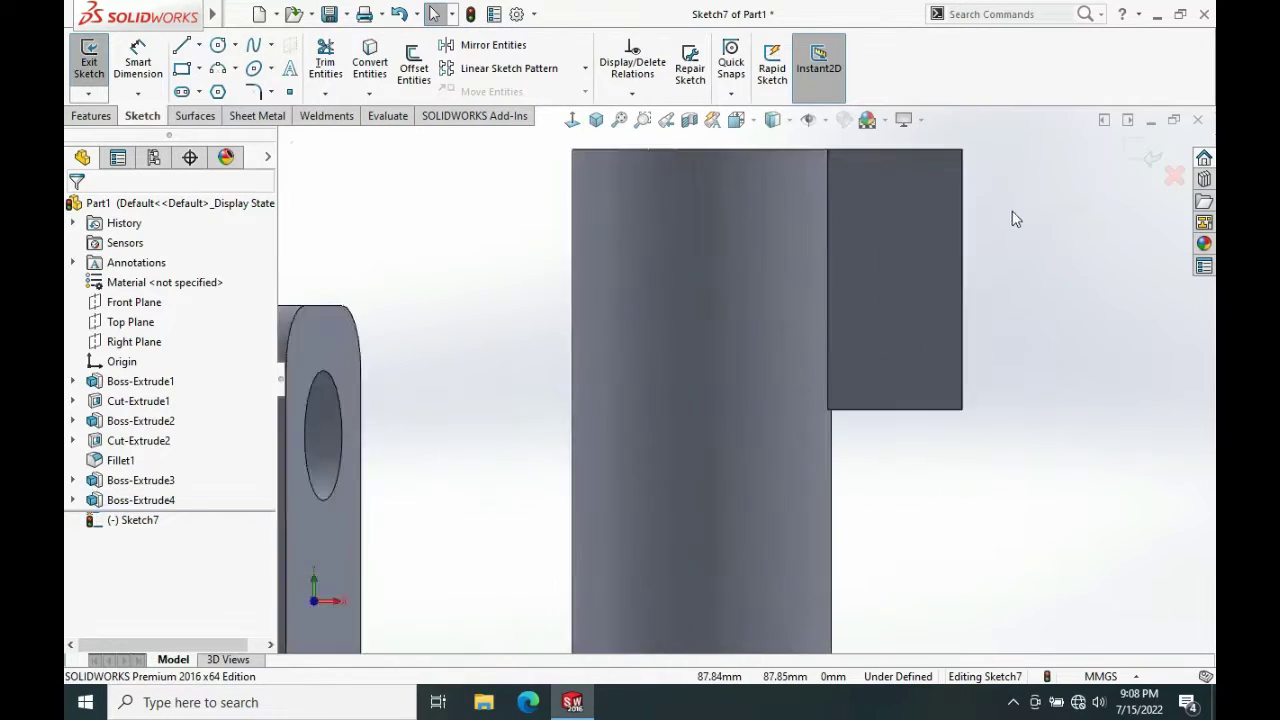
# Draw a horizontal centerline across the rib face between the midpoints of its two vertical edges
pyautogui.press('s')
pyautogui.click(1021, 328)
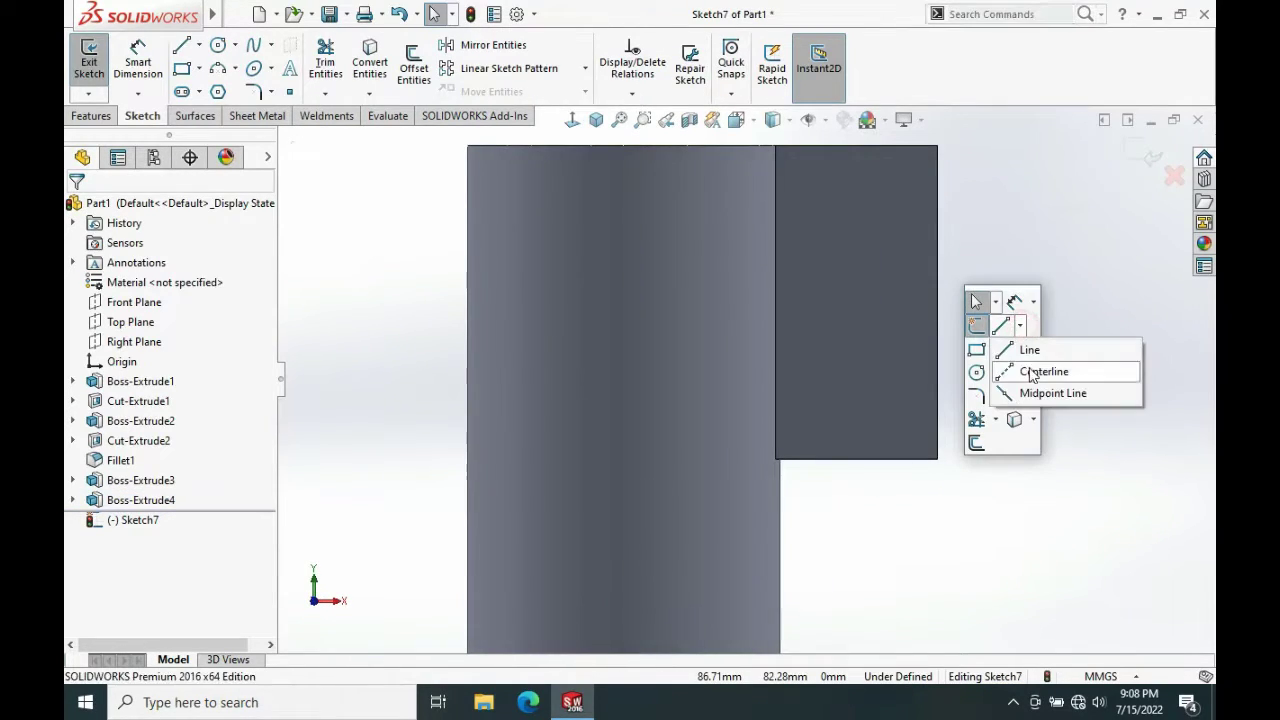
pyautogui.click(1032, 368)
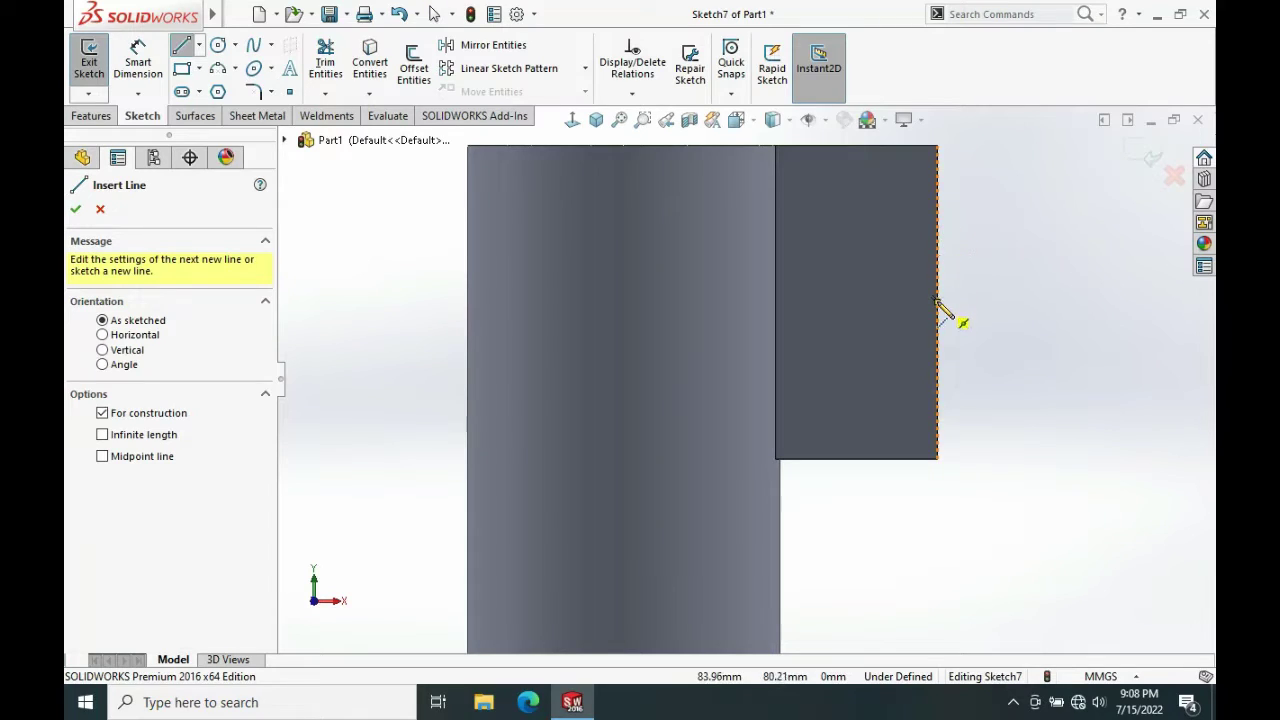
pyautogui.click(937, 302)
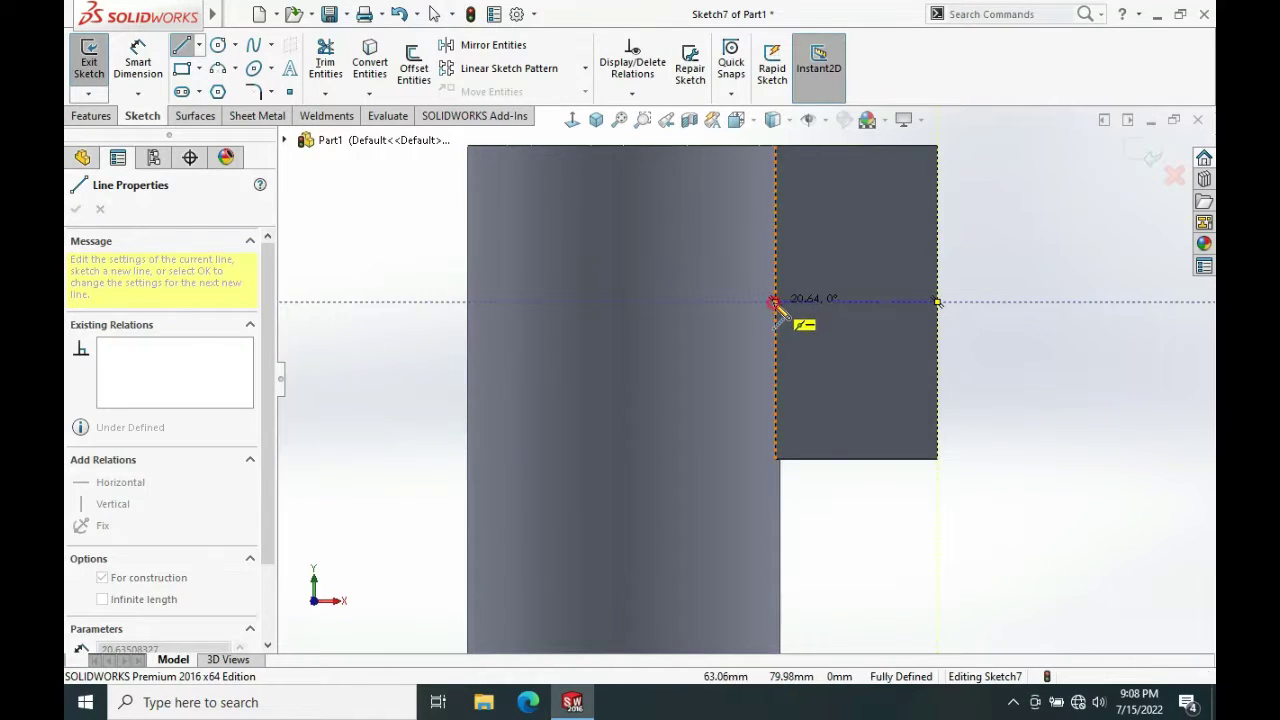
pyautogui.click(775, 302)
pyautogui.press('Escape')
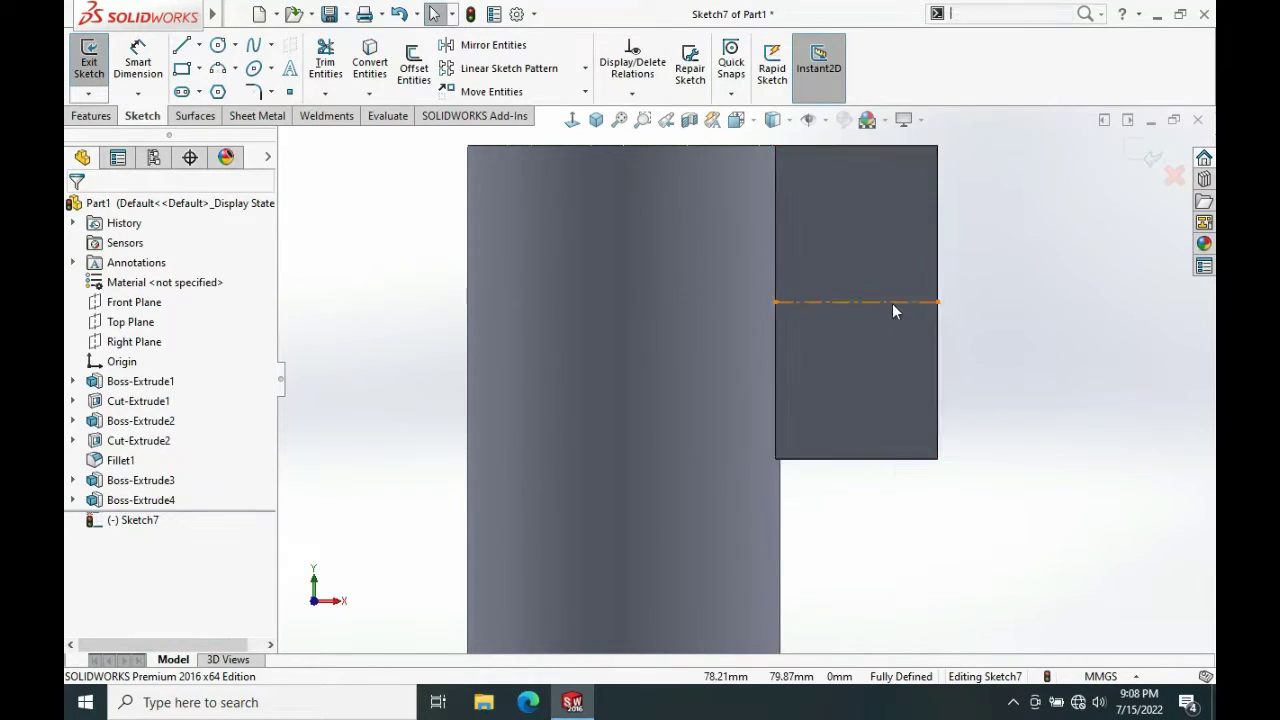
# Draw a circle about 11 mm in diameter on the rib face above the centerline
pyautogui.press('s')
pyautogui.click(916, 385)
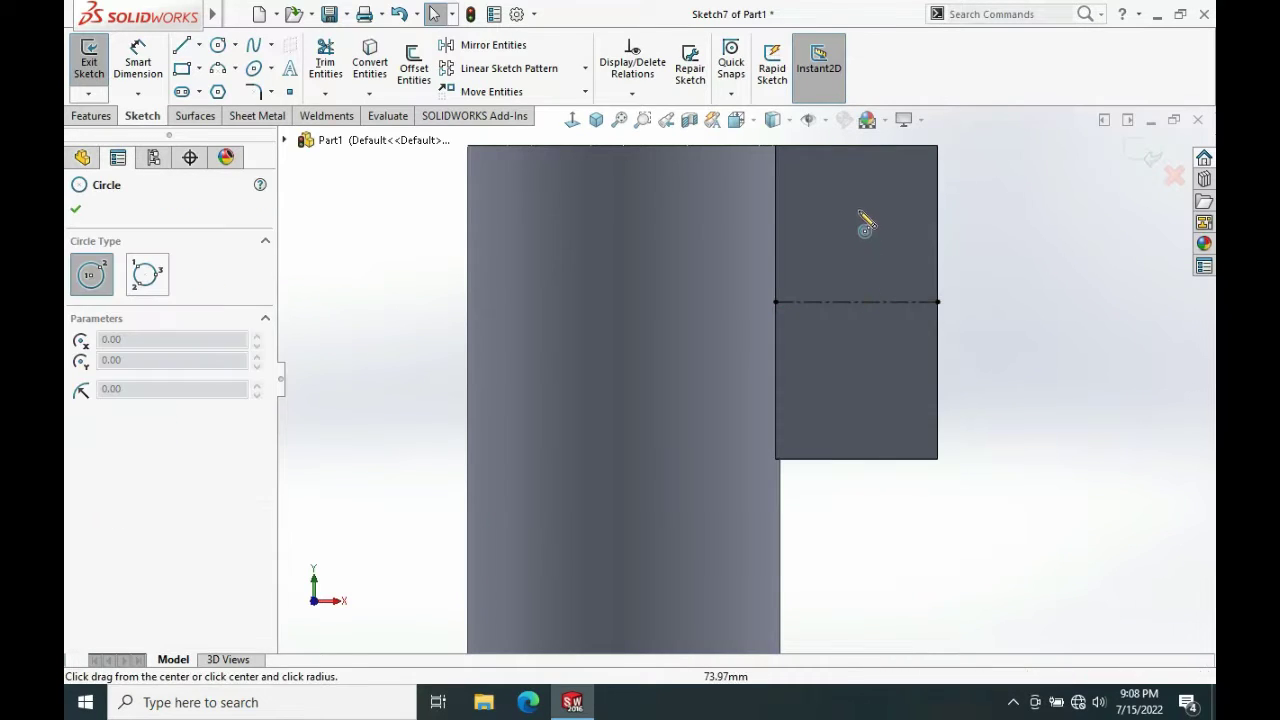
pyautogui.click(858, 212)
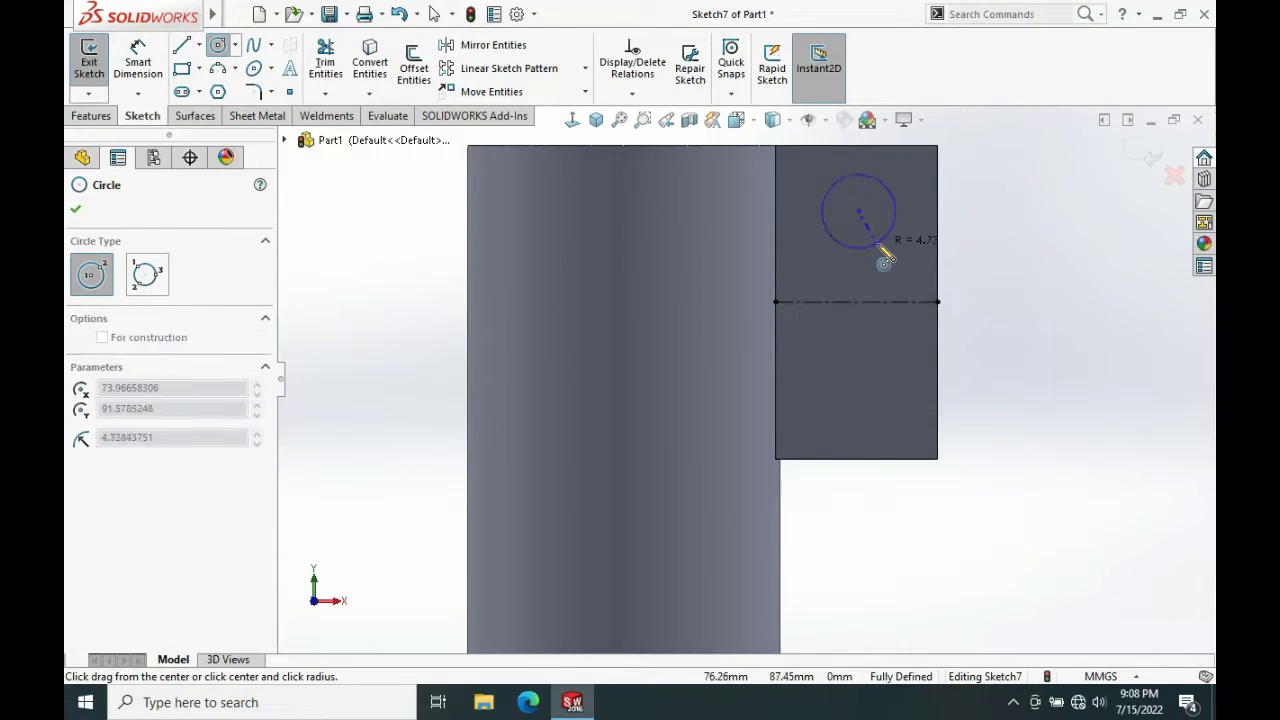
pyautogui.click(881, 249)
# Dimension the circle's diameter as 10 mm
pyautogui.press('s')
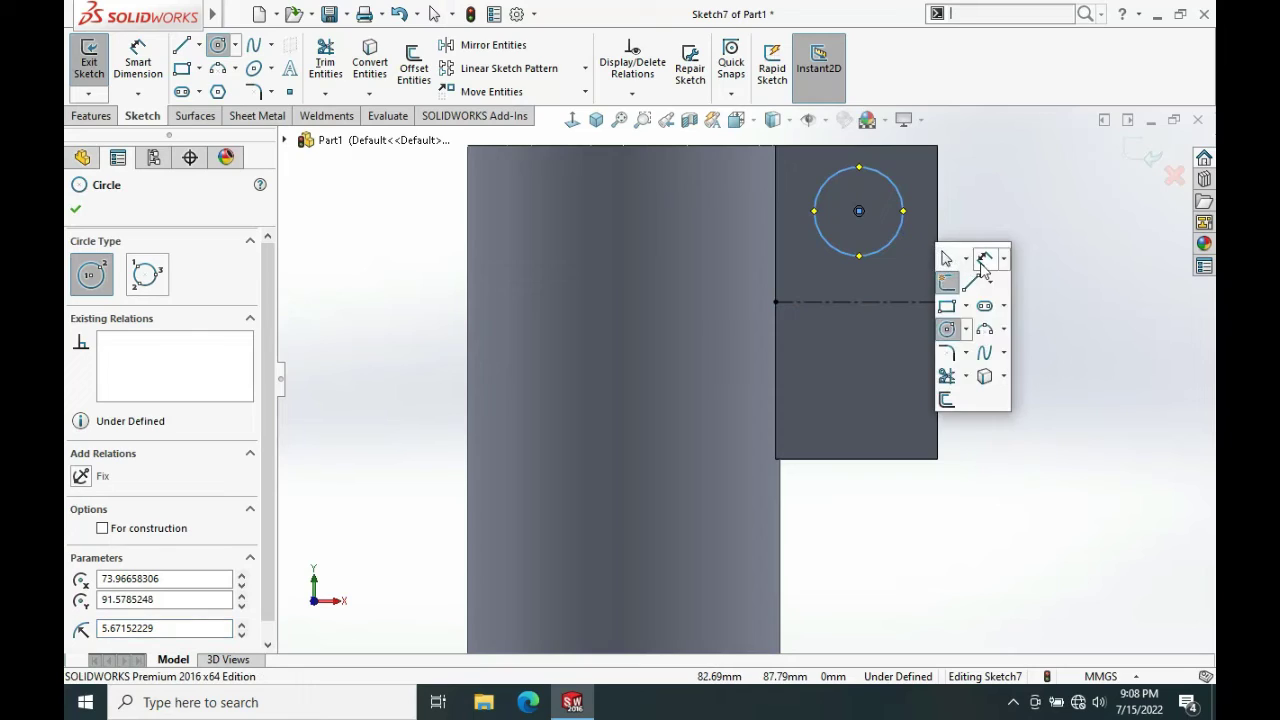
pyautogui.click(942, 250)
pyautogui.click(910, 227)
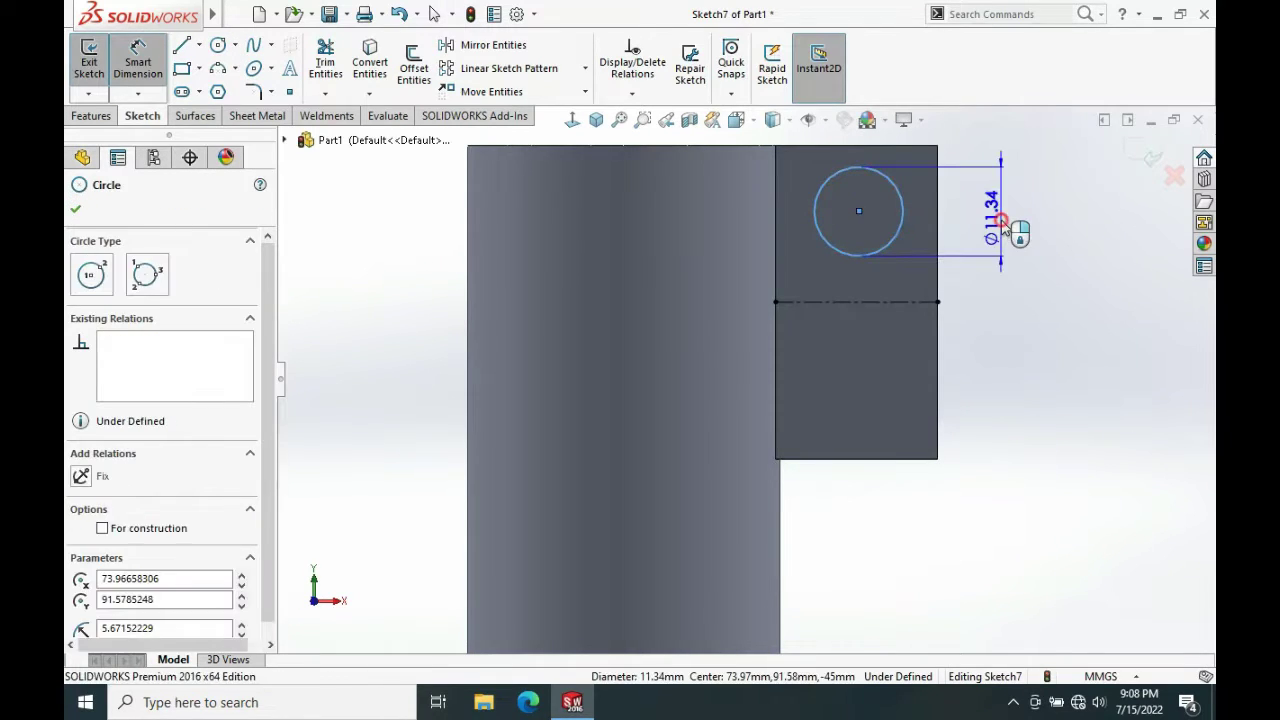
pyautogui.click(1003, 228)
pyautogui.write('10')
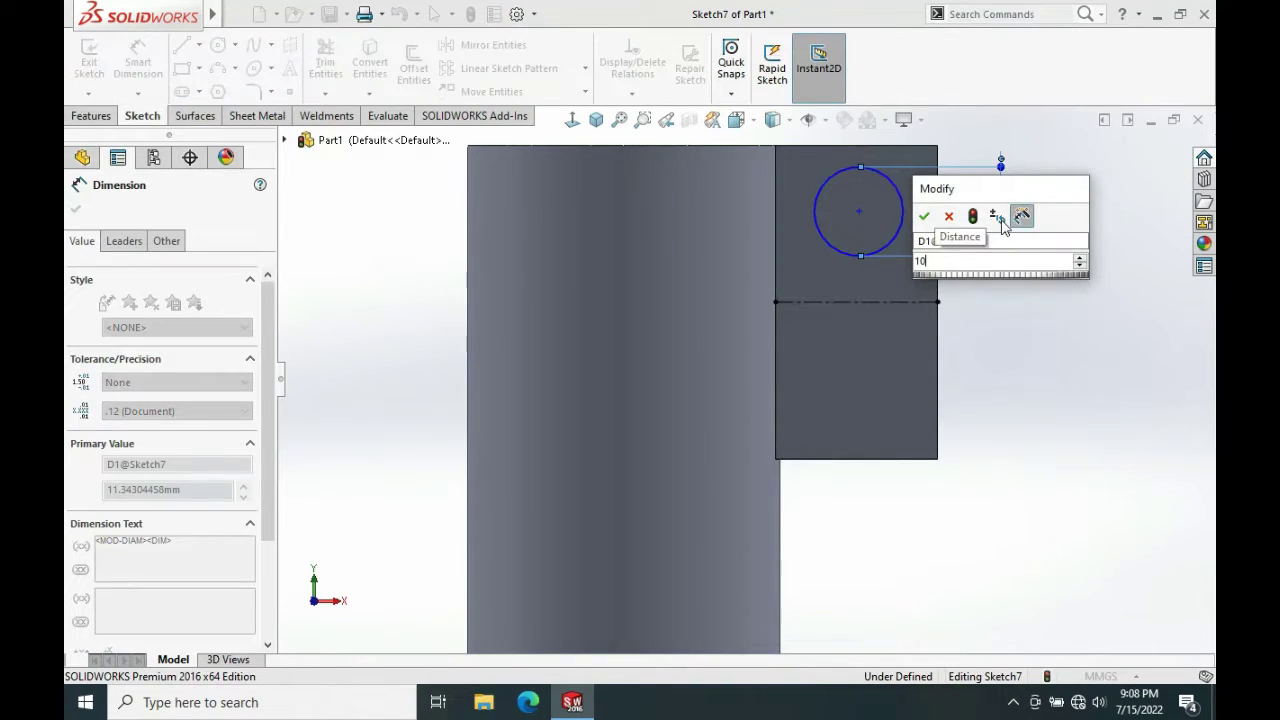
pyautogui.press('Return')
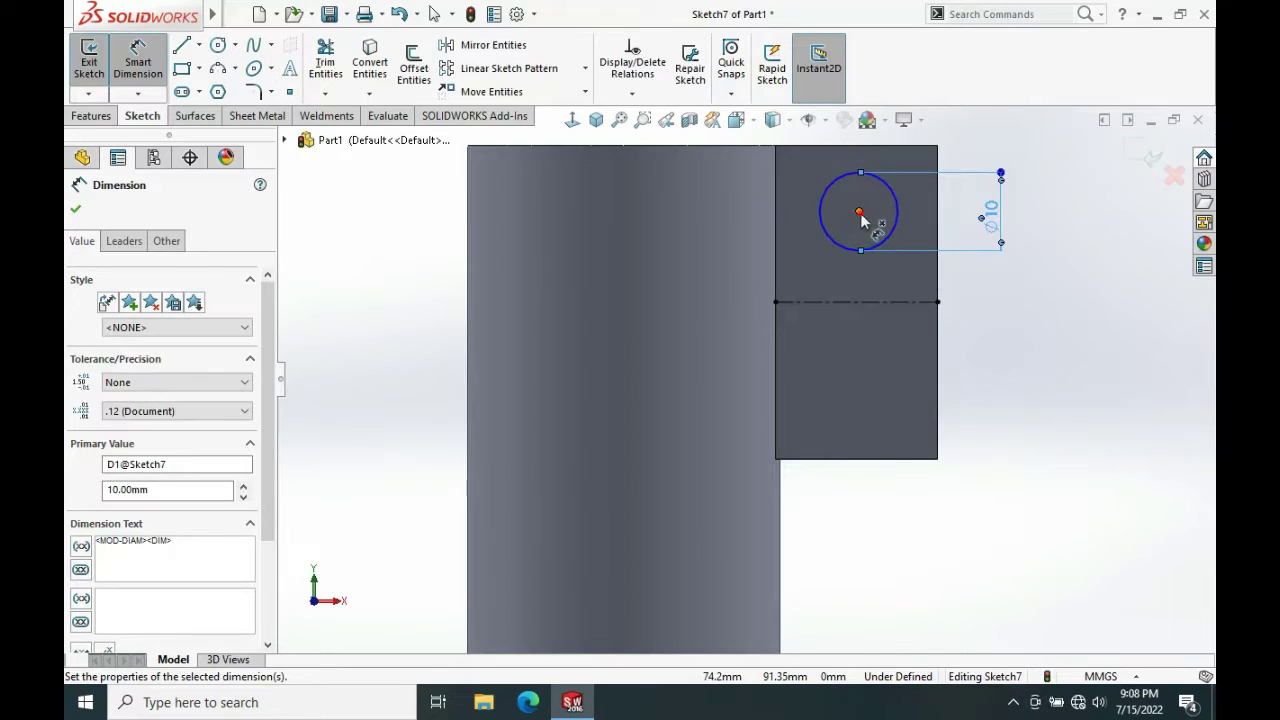
# Dimension the circle's center from the centerline with a doubled distance of 20 mm
pyautogui.click(866, 302)
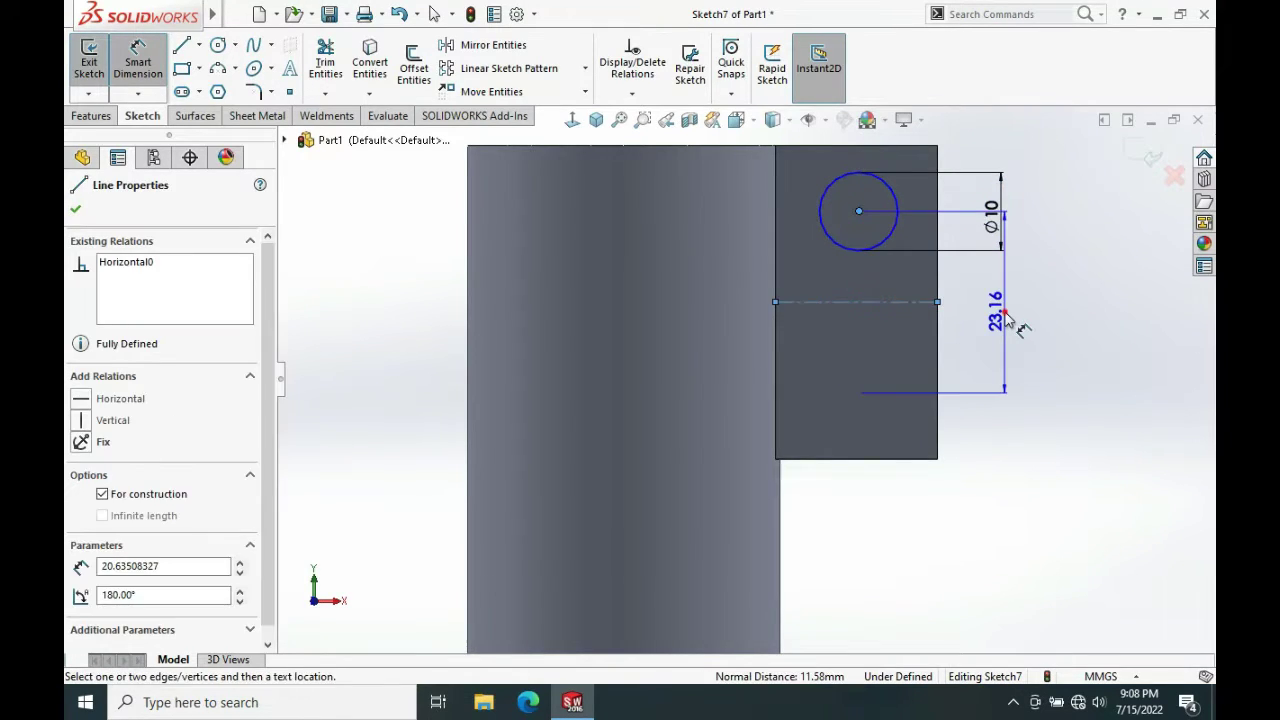
pyautogui.click(1014, 320)
pyautogui.write('20')
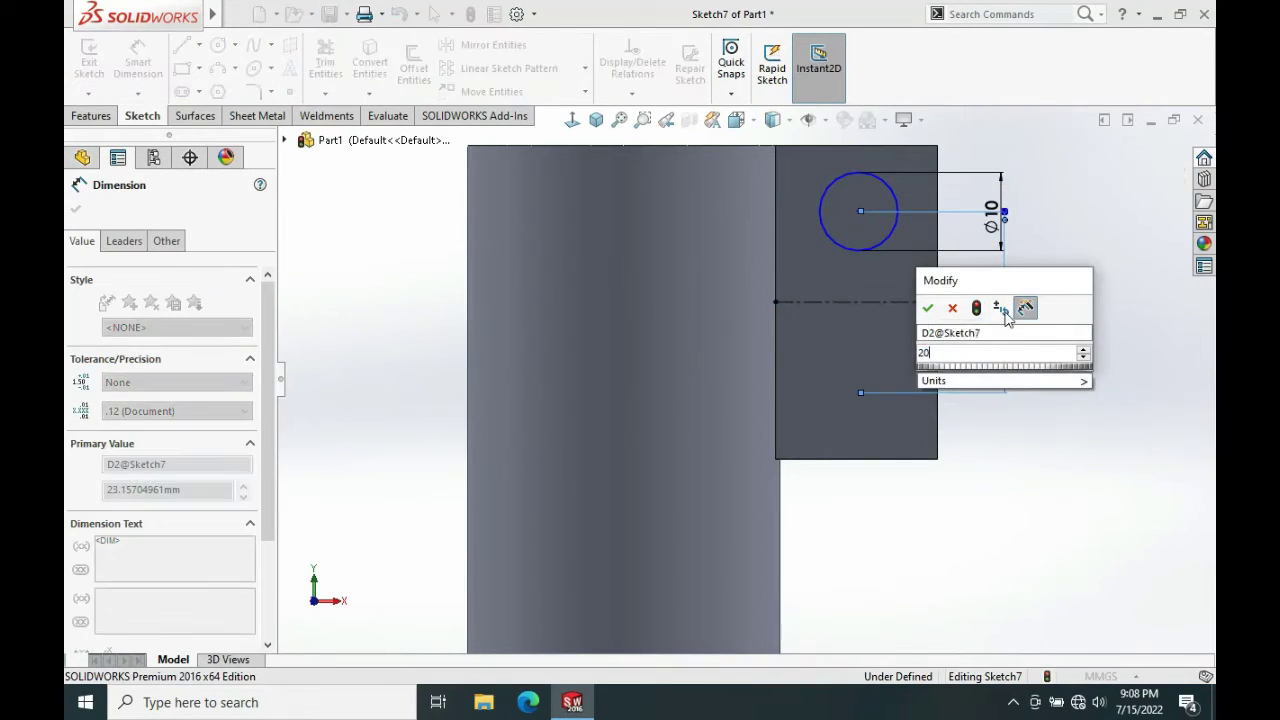
pyautogui.press('Return')
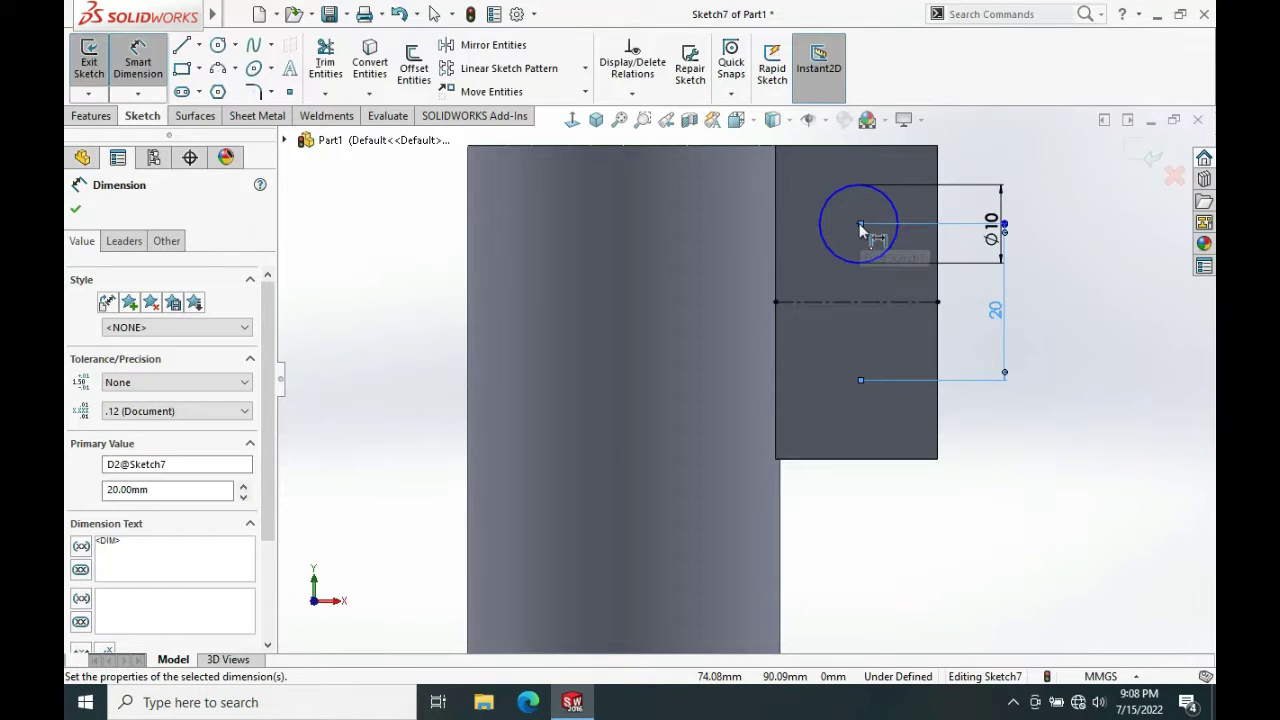
# Dimension the horizontal distance from the circle's center to the rib's outer edge as 10 mm
pyautogui.click(858, 224)
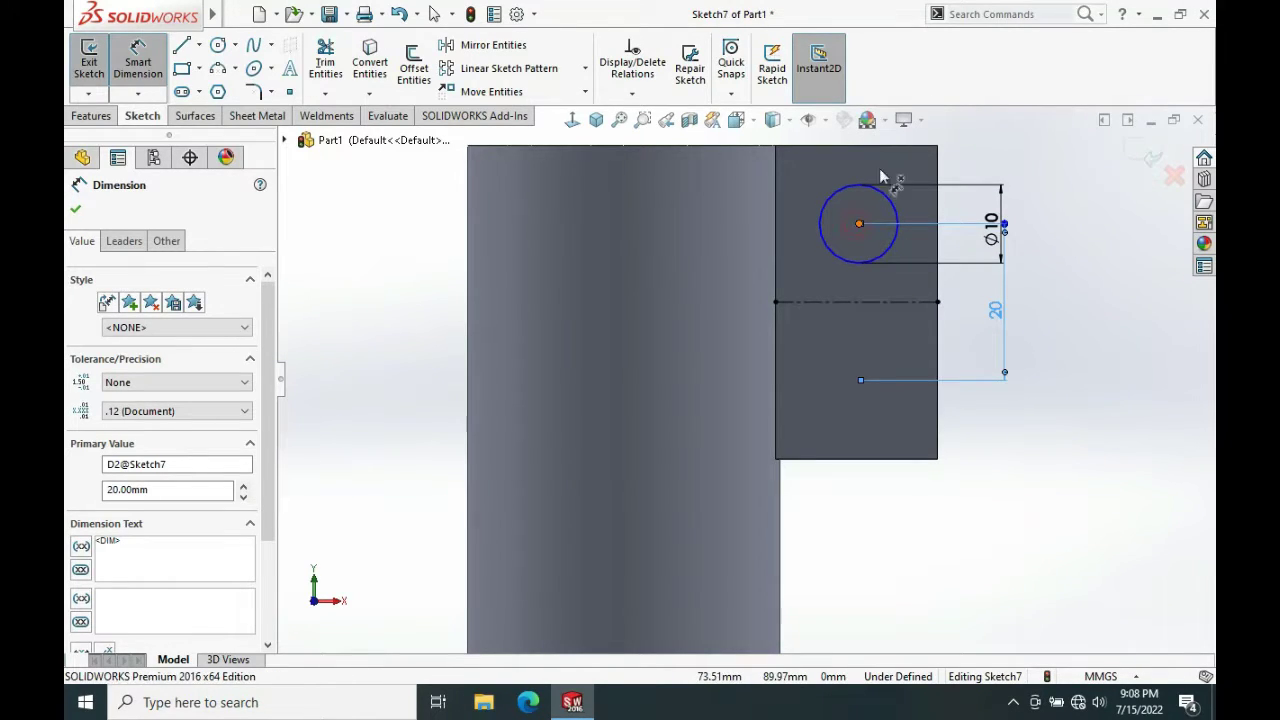
pyautogui.click(937, 165)
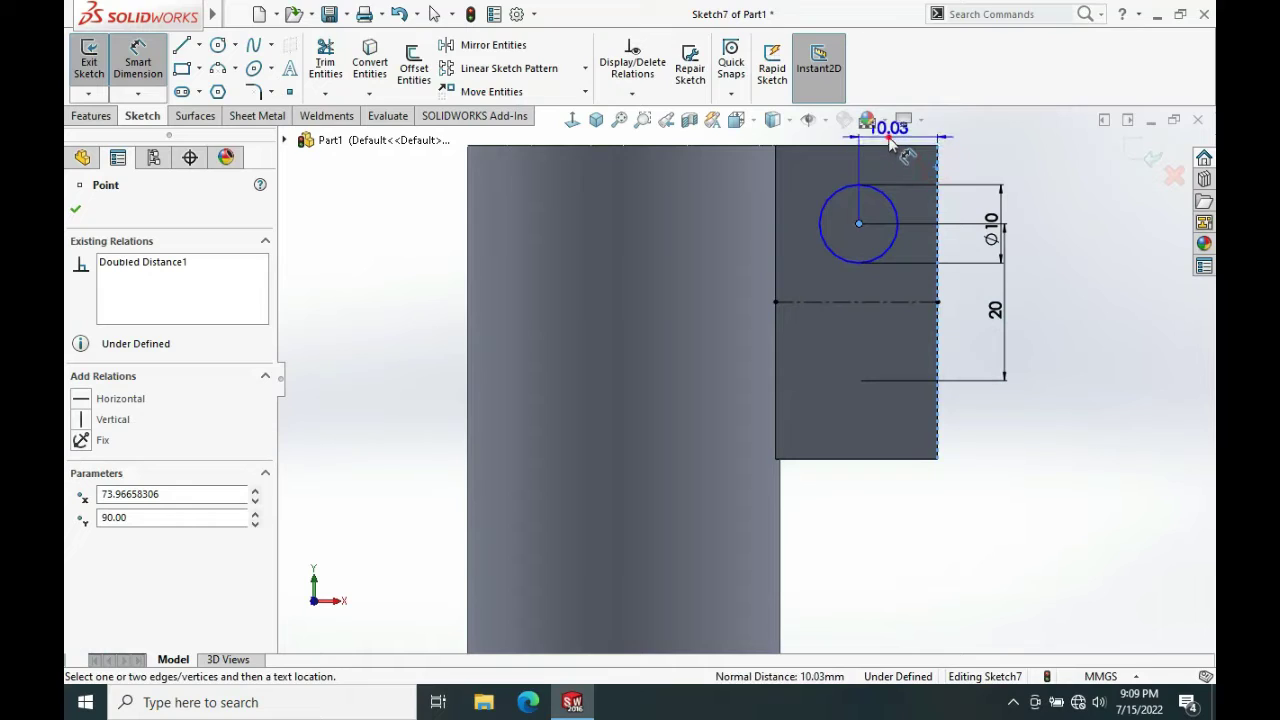
pyautogui.click(890, 145)
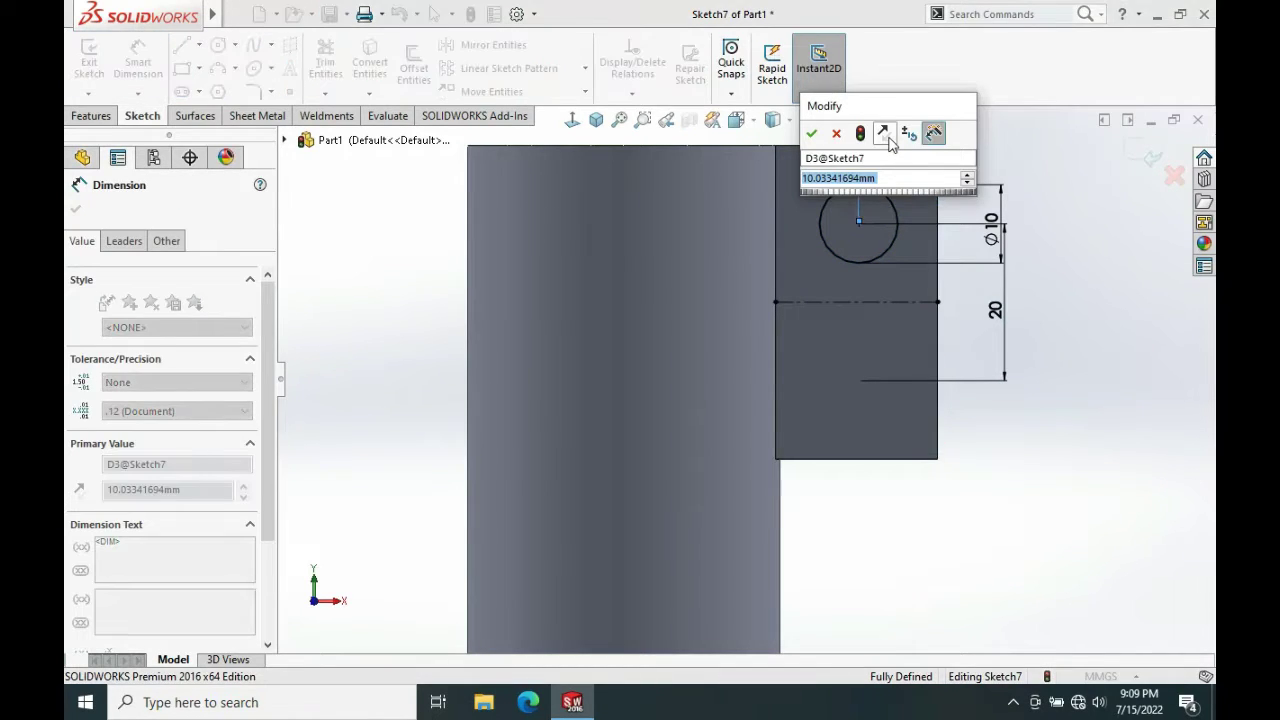
pyautogui.write('10')
pyautogui.press('Return')
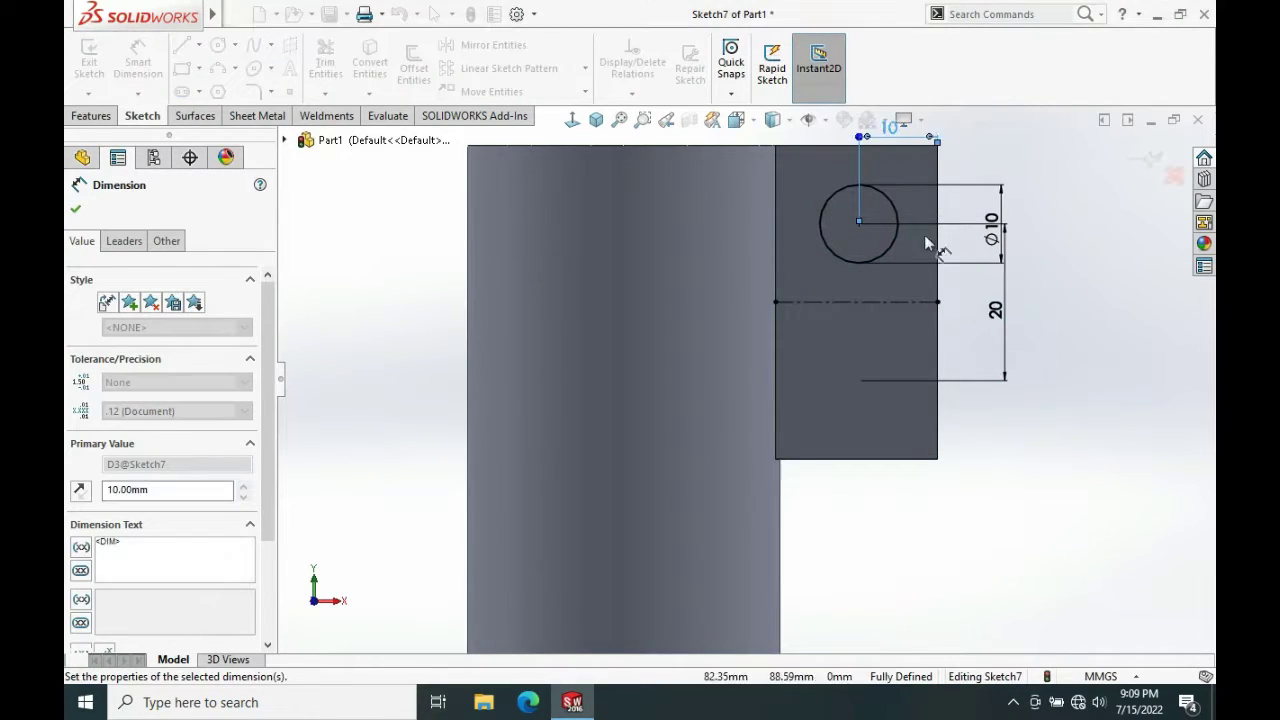
# Mirror the 10 mm circle about the horizontal centerline, keeping the original
pyautogui.click(514, 45)
pyautogui.click(829, 204)
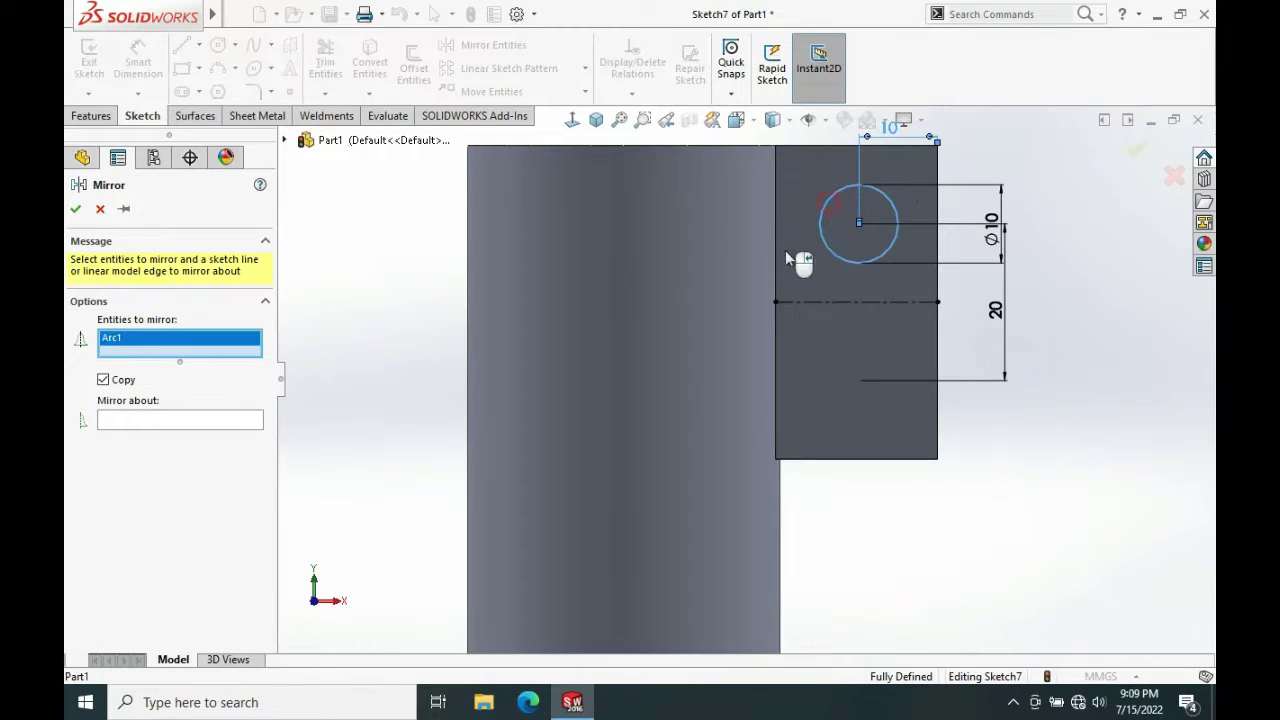
pyautogui.click(206, 420)
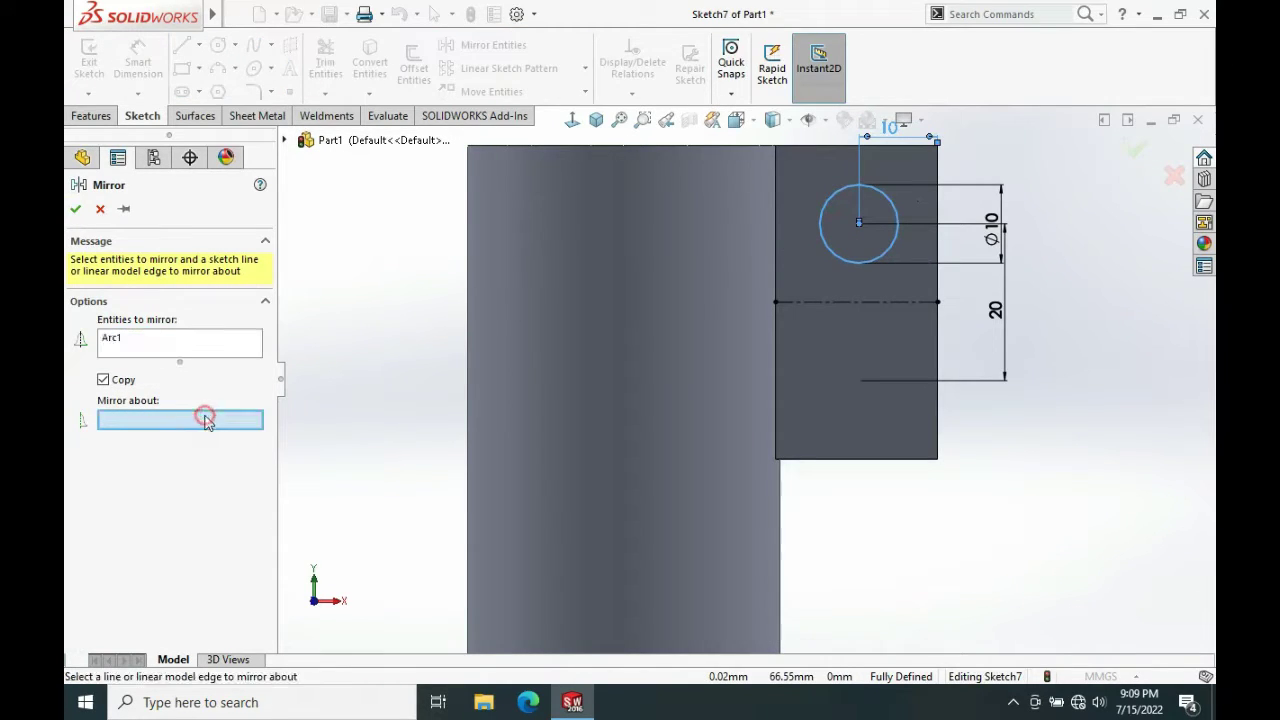
pyautogui.click(830, 303)
pyautogui.click(78, 210)
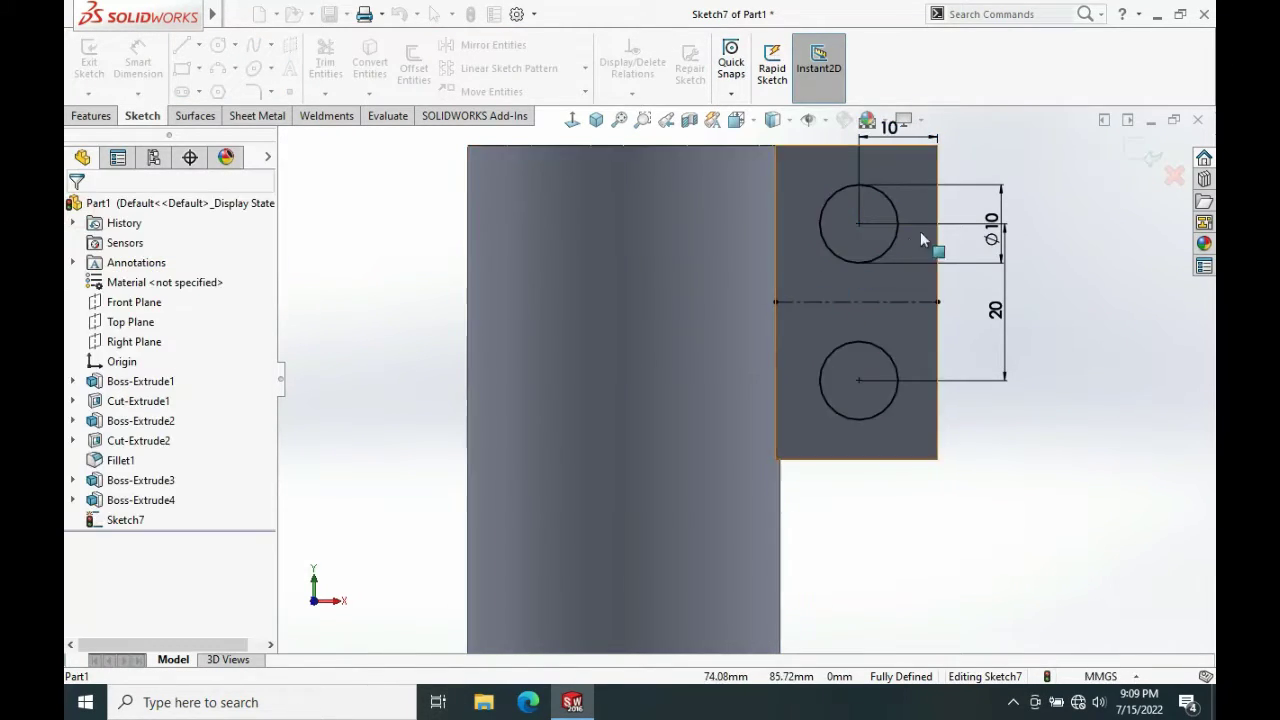
# Cut the two circles through the rib with an Extruded Cut using the Up To Next end condition
pyautogui.moveTo(1100, 246); pyautogui.dragTo(738, 300, button='middle')
pyautogui.click(92, 116)
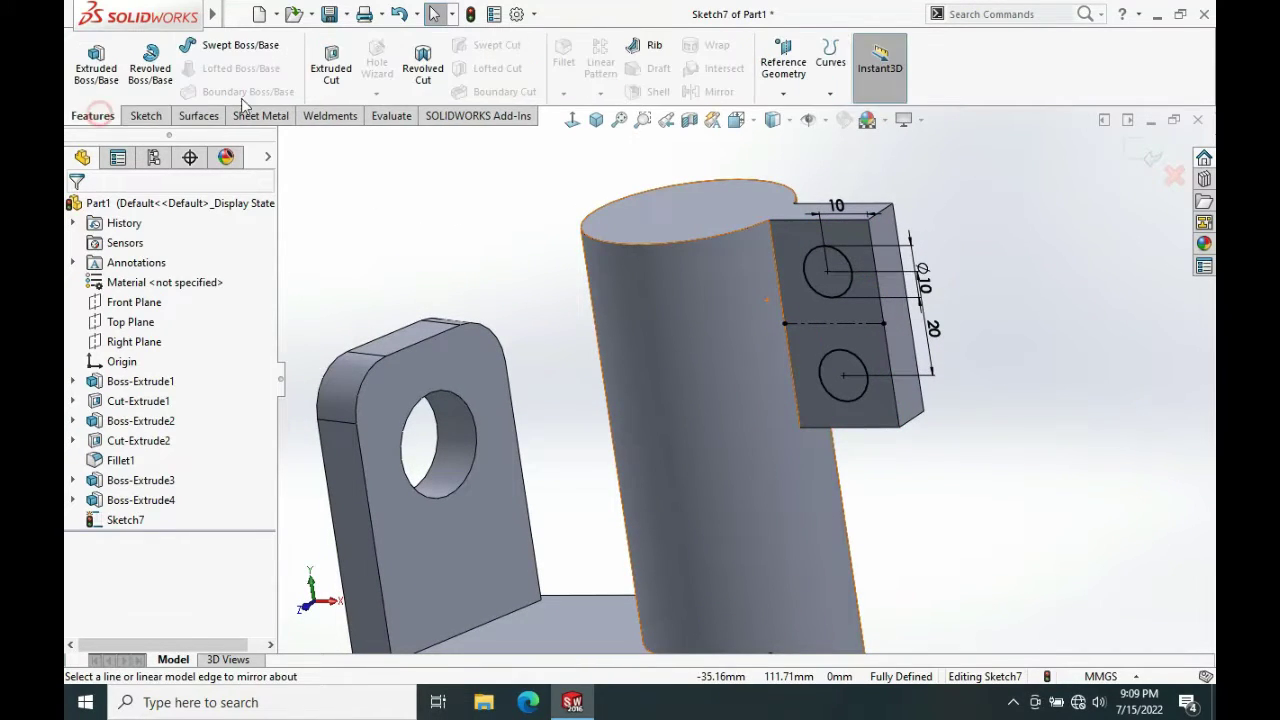
pyautogui.click(333, 72)
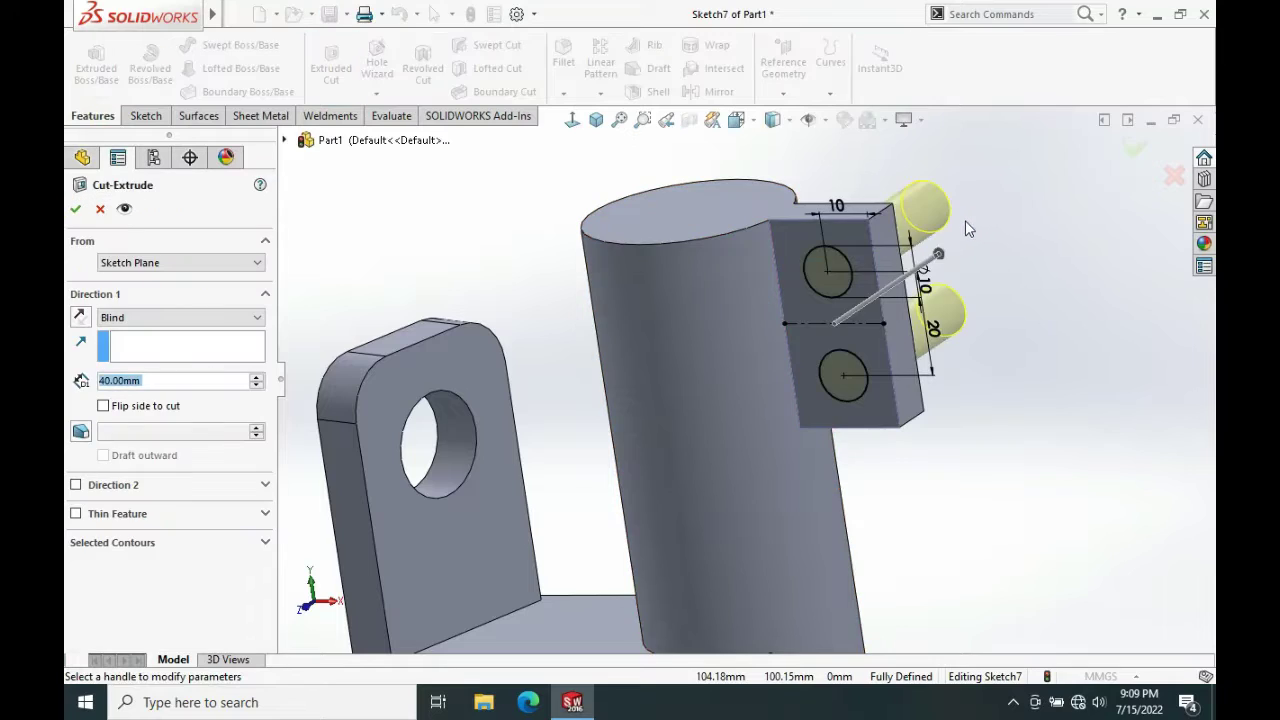
pyautogui.moveTo(966, 222); pyautogui.dragTo(766, 305, button='middle')
pyautogui.click(118, 318)
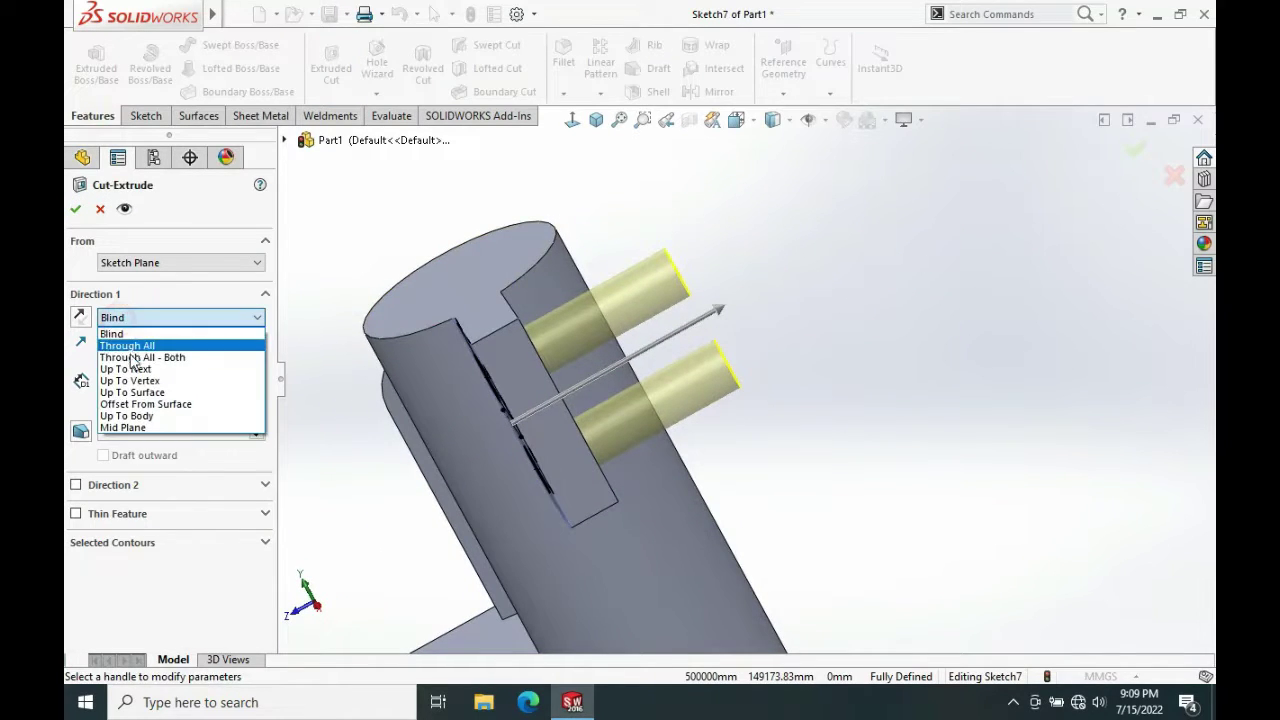
pyautogui.click(120, 366)
pyautogui.scroll(2, 692, 313)
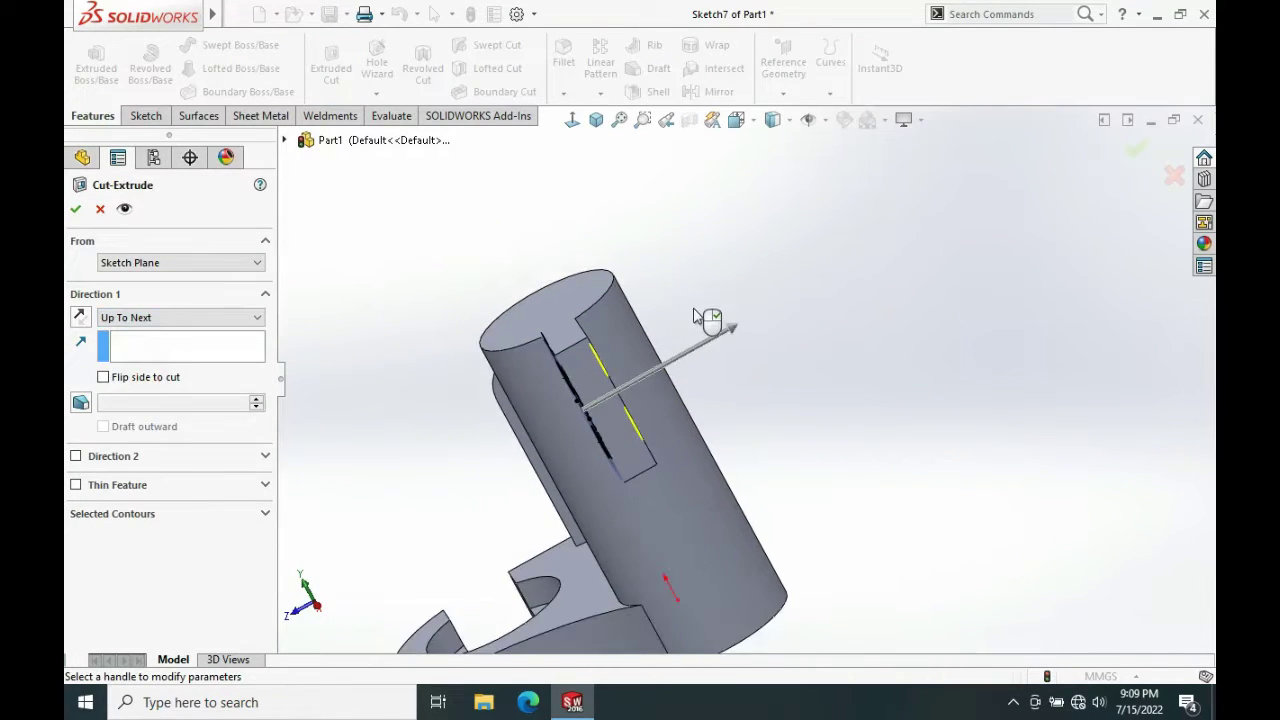
pyautogui.moveTo(694, 313); pyautogui.dragTo(630, 348, button='middle')
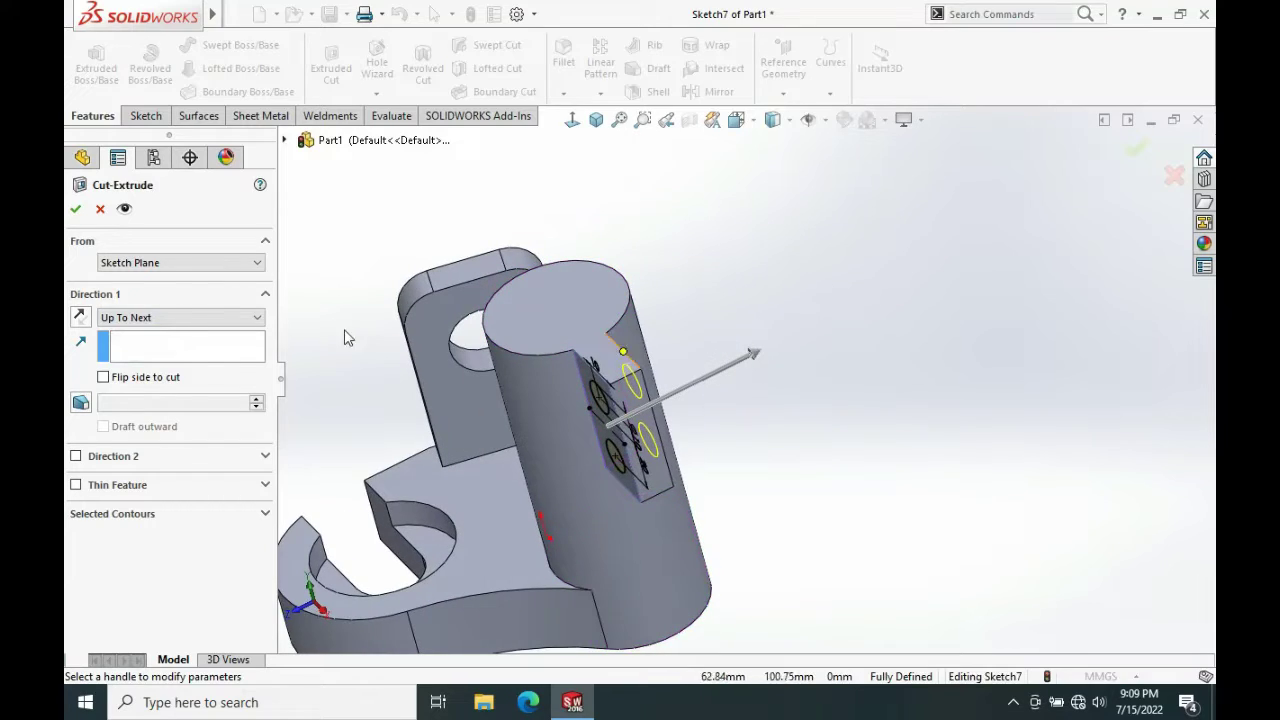
pyautogui.click(75, 209)
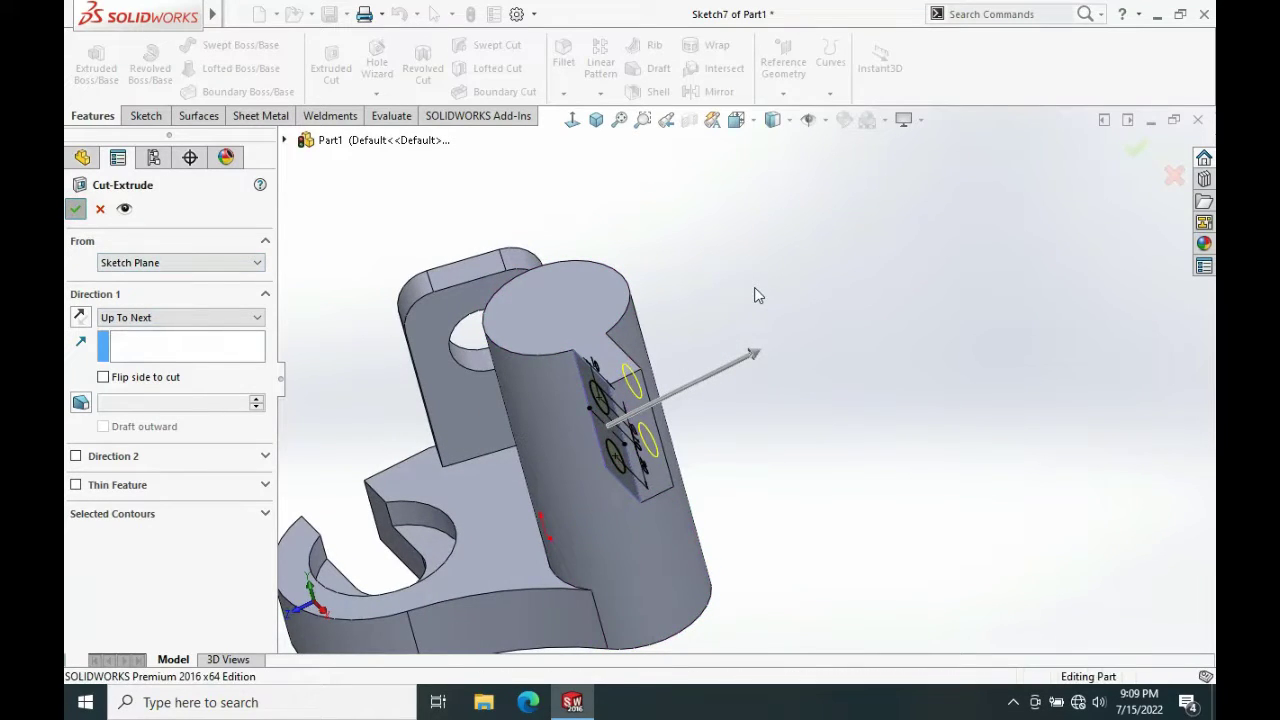
# Fillet the rib's two outer corner edges, upper and lower, with a 10 mm symmetric radius
pyautogui.moveTo(666, 409)
pyautogui.mouseDown(button='middle')
pyautogui.moveTo(729, 314)
pyautogui.moveTo(698, 342)
pyautogui.moveTo(687, 382)
pyautogui.moveTo(678, 281)
pyautogui.moveTo(657, 359)
pyautogui.moveTo(668, 384)
pyautogui.mouseUp(button='middle')
pyautogui.scroll(-3, 687, 384)
pyautogui.click(760, 328)
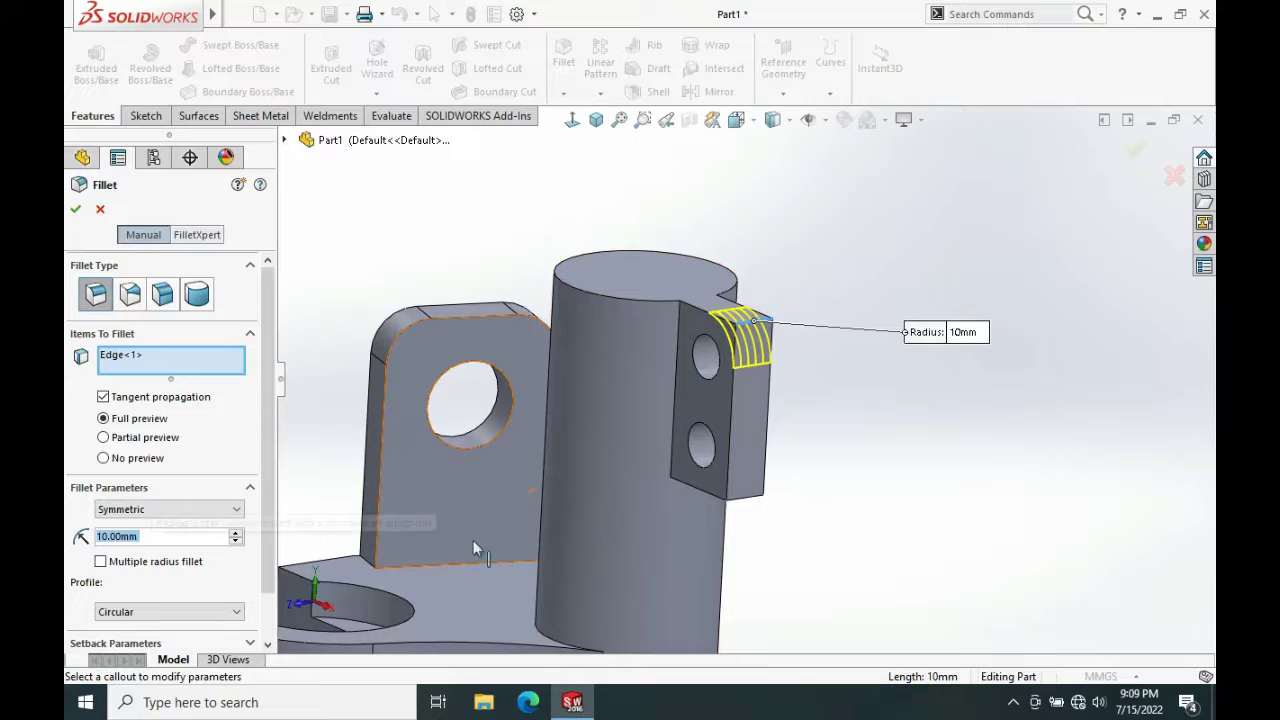
pyautogui.moveTo(854, 459); pyautogui.dragTo(855, 300, button='middle')
pyautogui.click(743, 482)
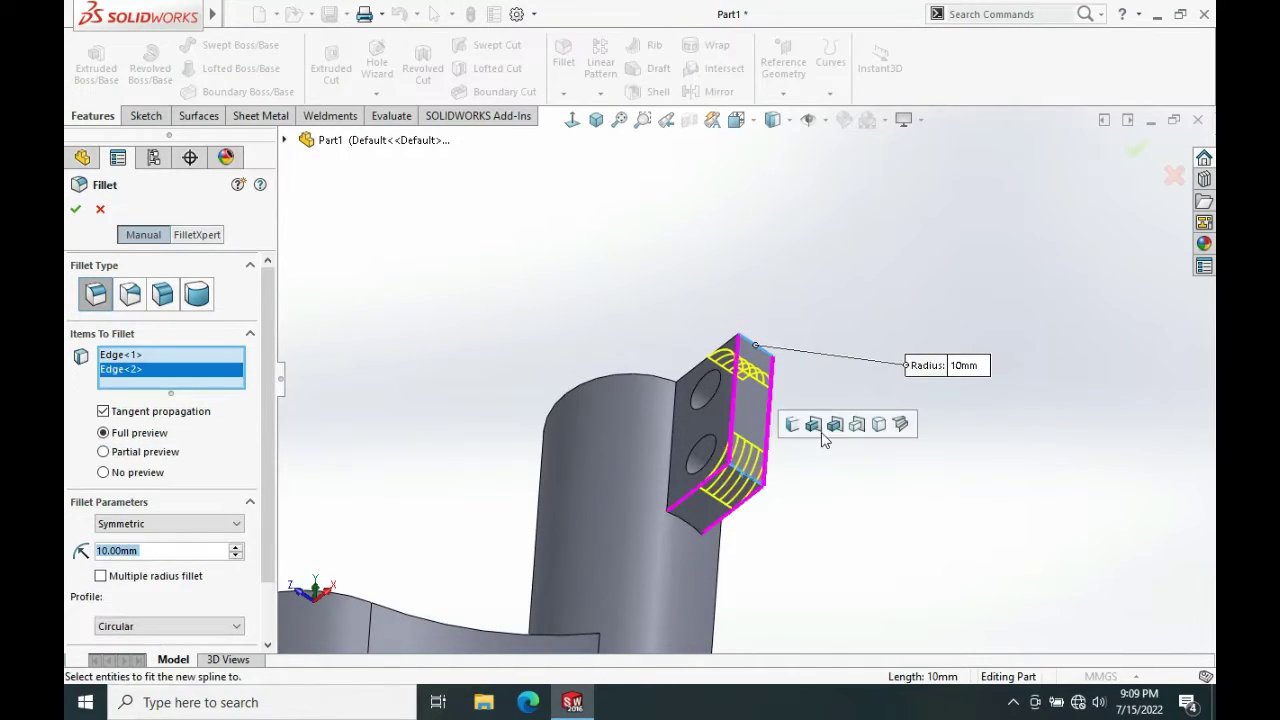
pyautogui.moveTo(804, 366); pyautogui.dragTo(843, 535, button='middle')
pyautogui.click(78, 211)
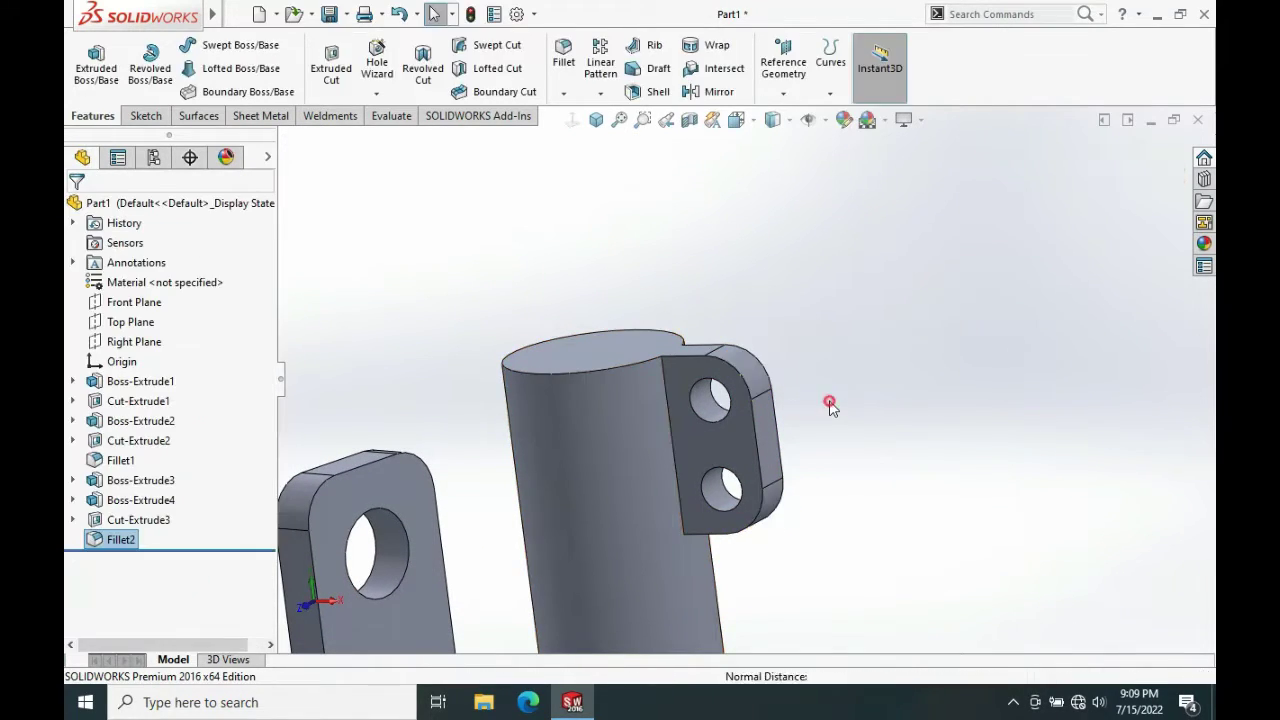
# Create a reference plane offset 50 mm from the Front Plane, with the offset flipped toward the cylinder
pyautogui.moveTo(829, 400); pyautogui.dragTo(677, 531, button='middle')
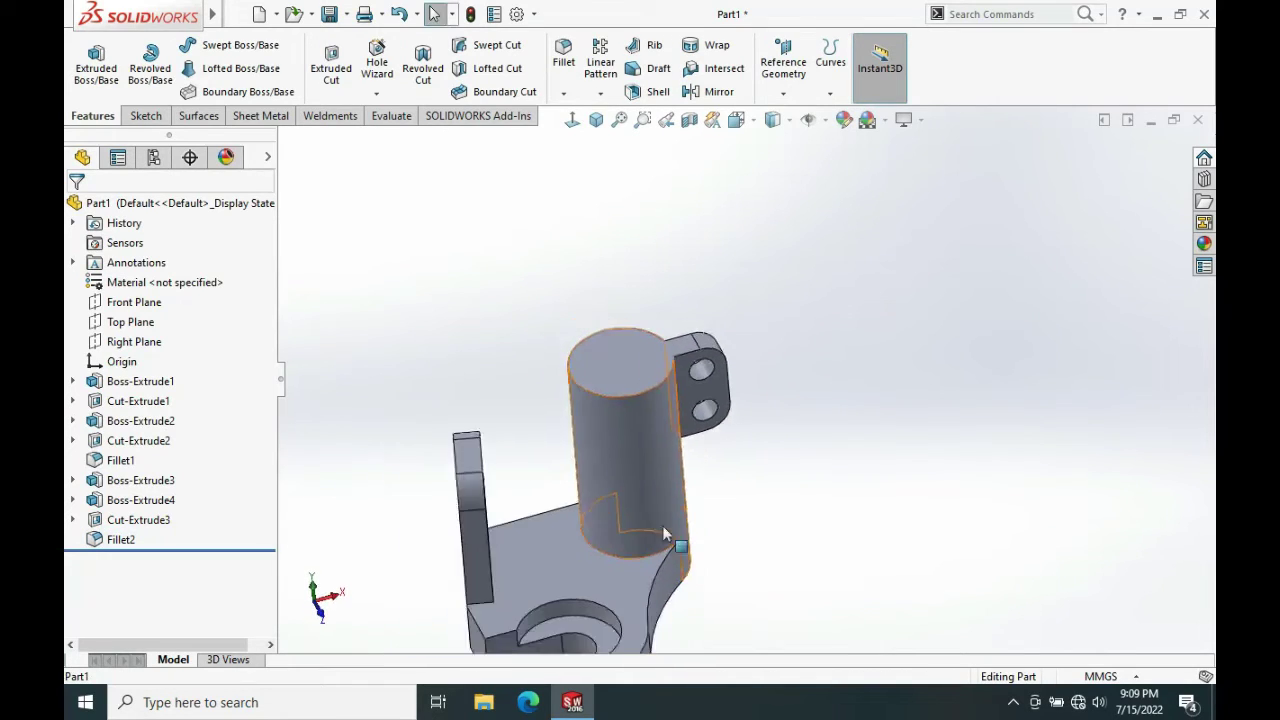
pyautogui.scroll(-3, 720, 490)
pyautogui.moveTo(766, 443); pyautogui.dragTo(740, 490, button='middle')
pyautogui.scroll(3, 690, 470)
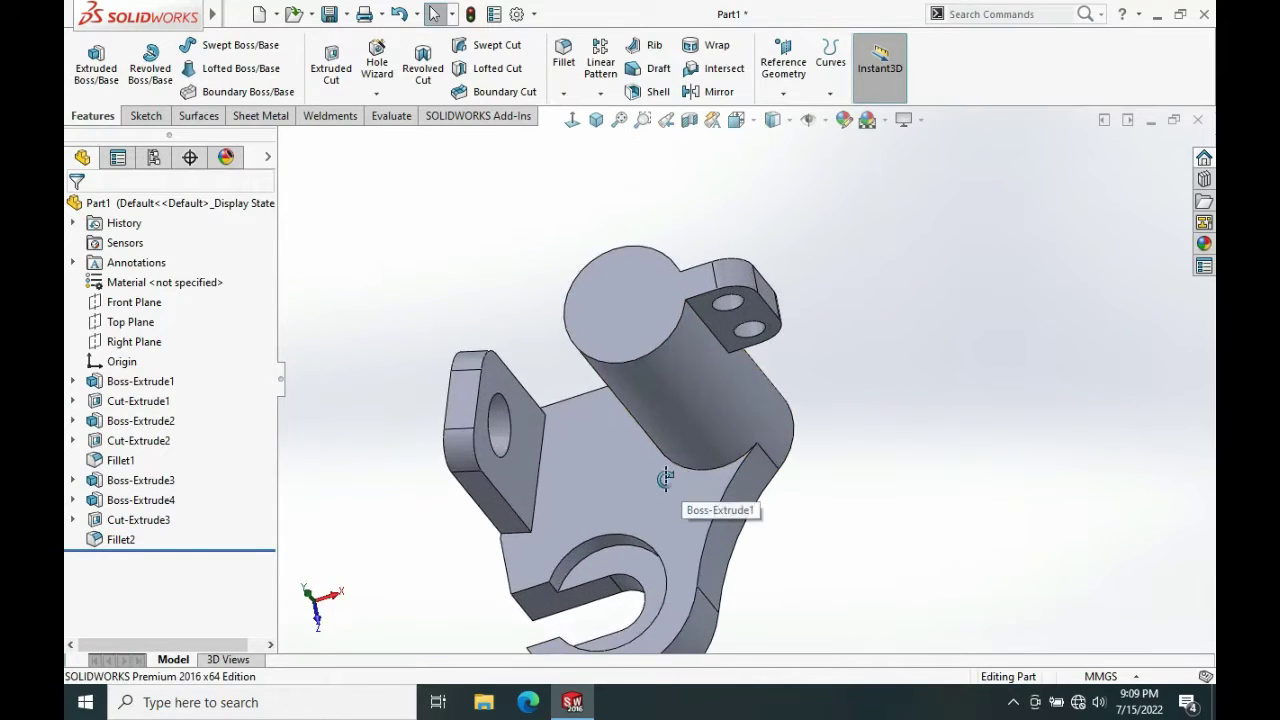
pyautogui.moveTo(663, 486); pyautogui.dragTo(641, 404, button='middle')
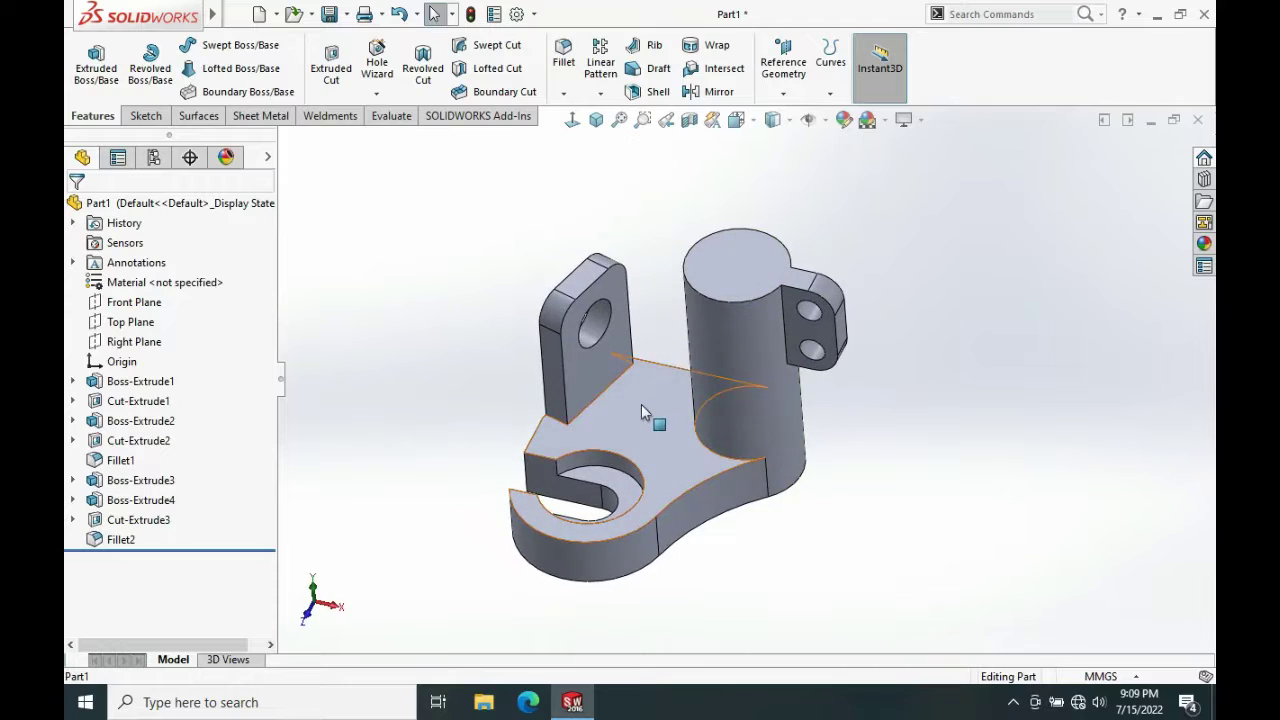
pyautogui.click(791, 102)
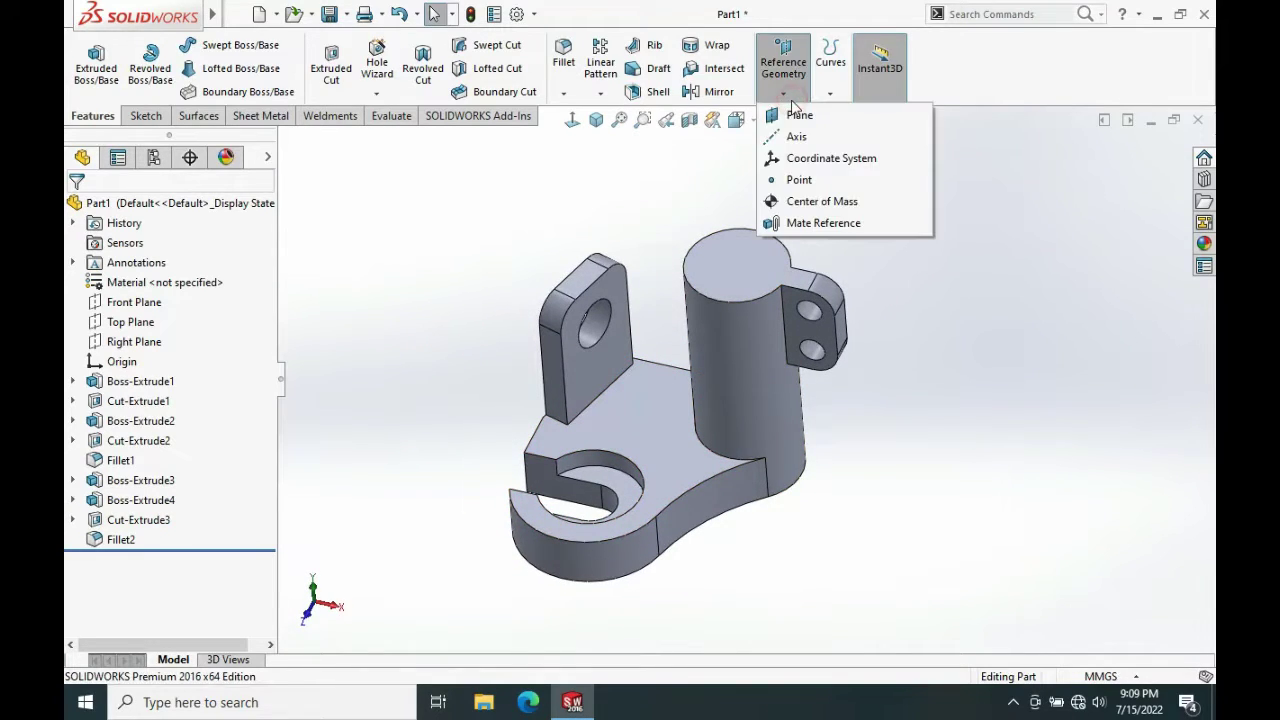
pyautogui.click(797, 116)
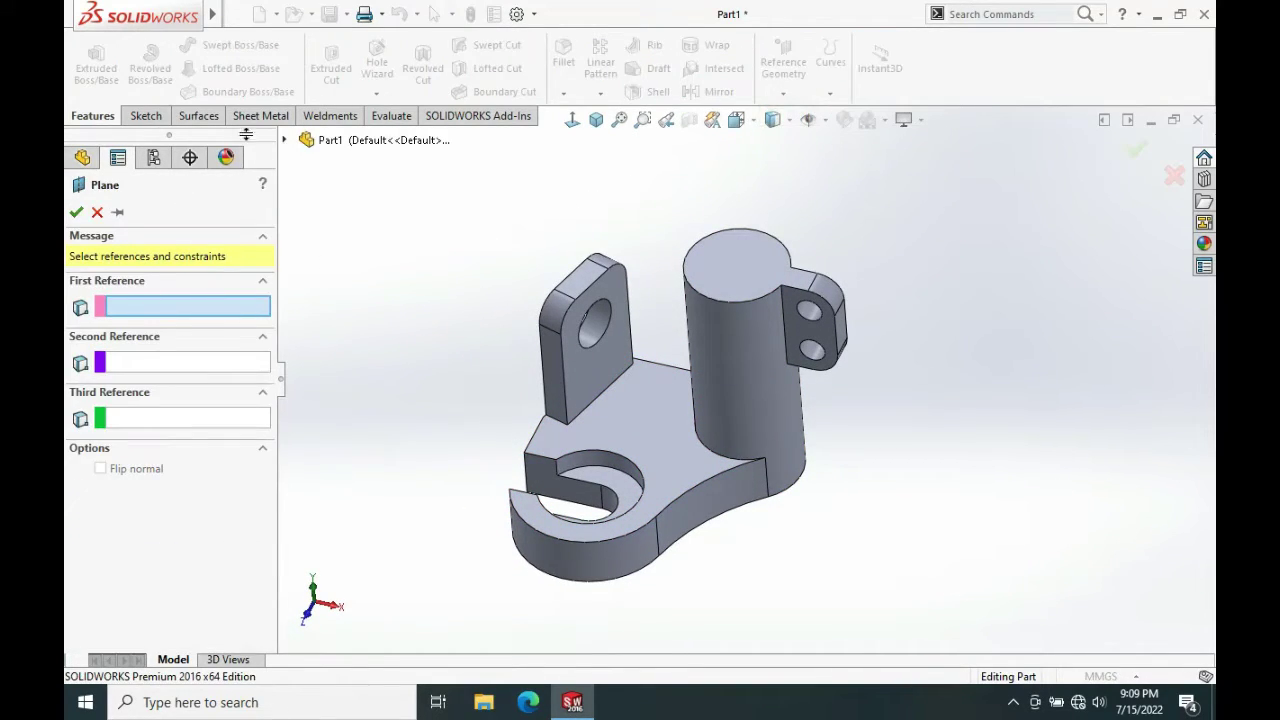
pyautogui.click(285, 140)
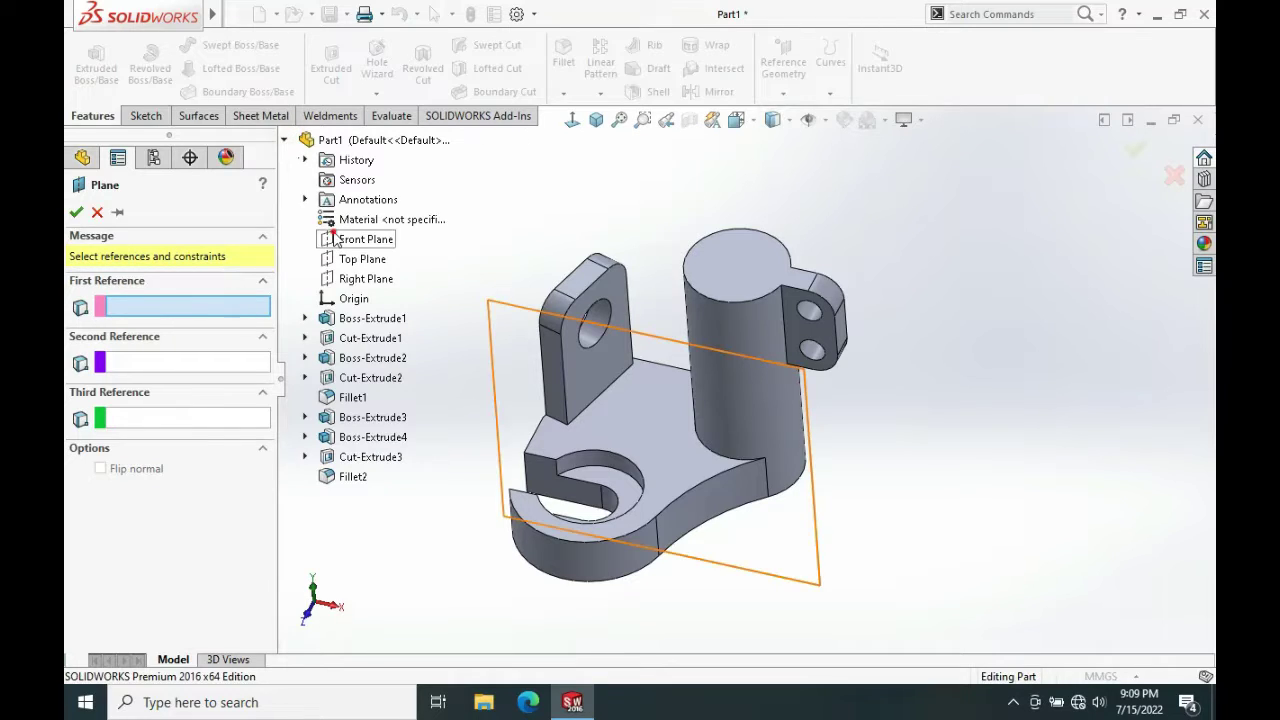
pyautogui.click(348, 245)
pyautogui.moveTo(651, 286); pyautogui.dragTo(621, 391, button='middle')
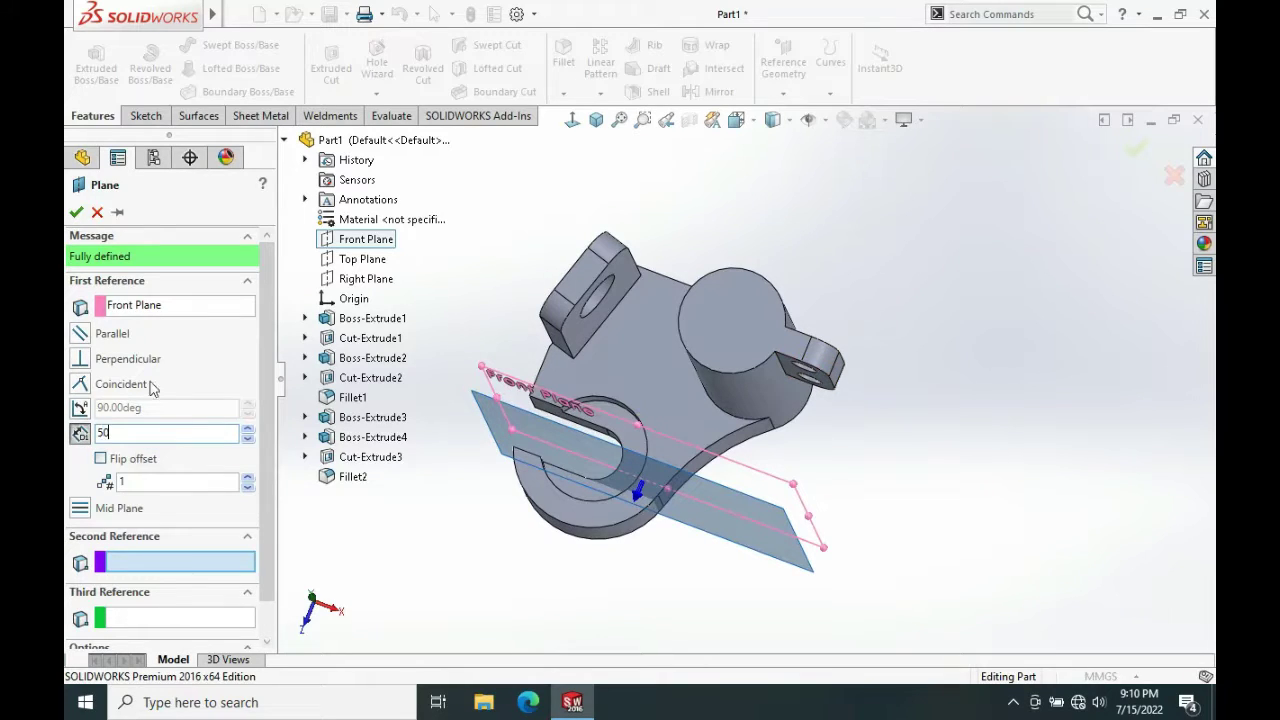
pyautogui.press('Return')
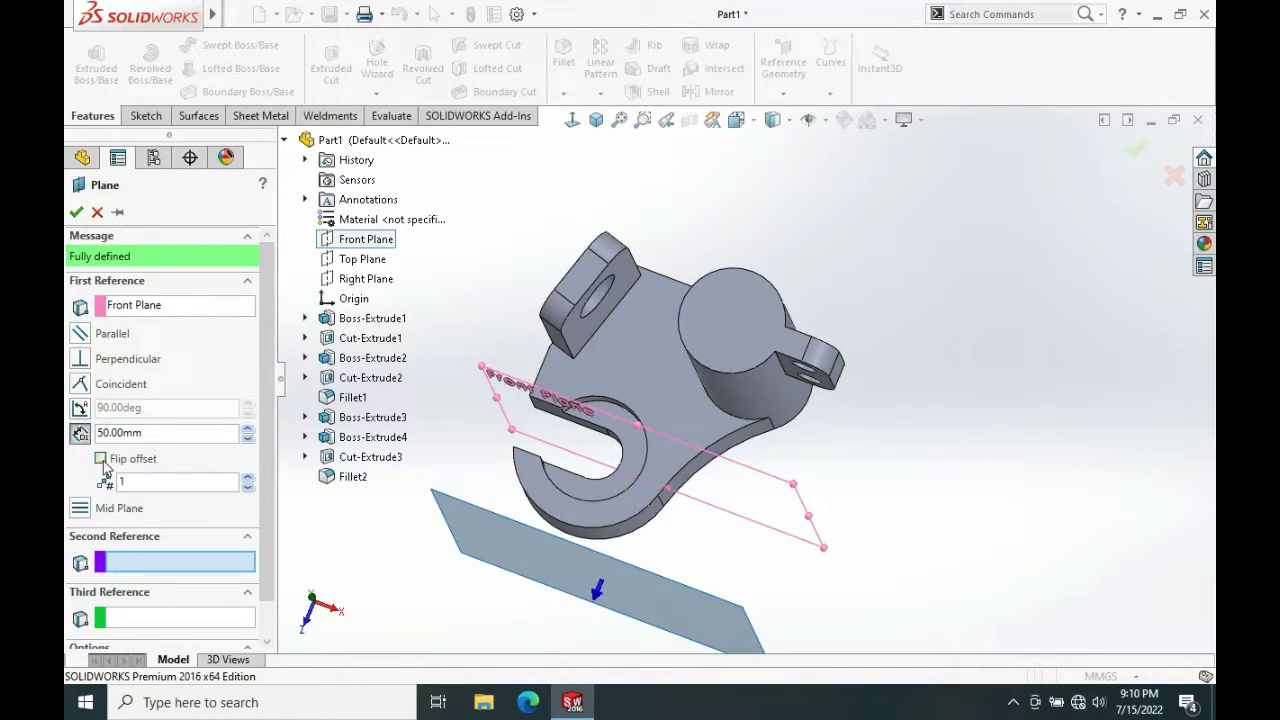
pyautogui.click(101, 459)
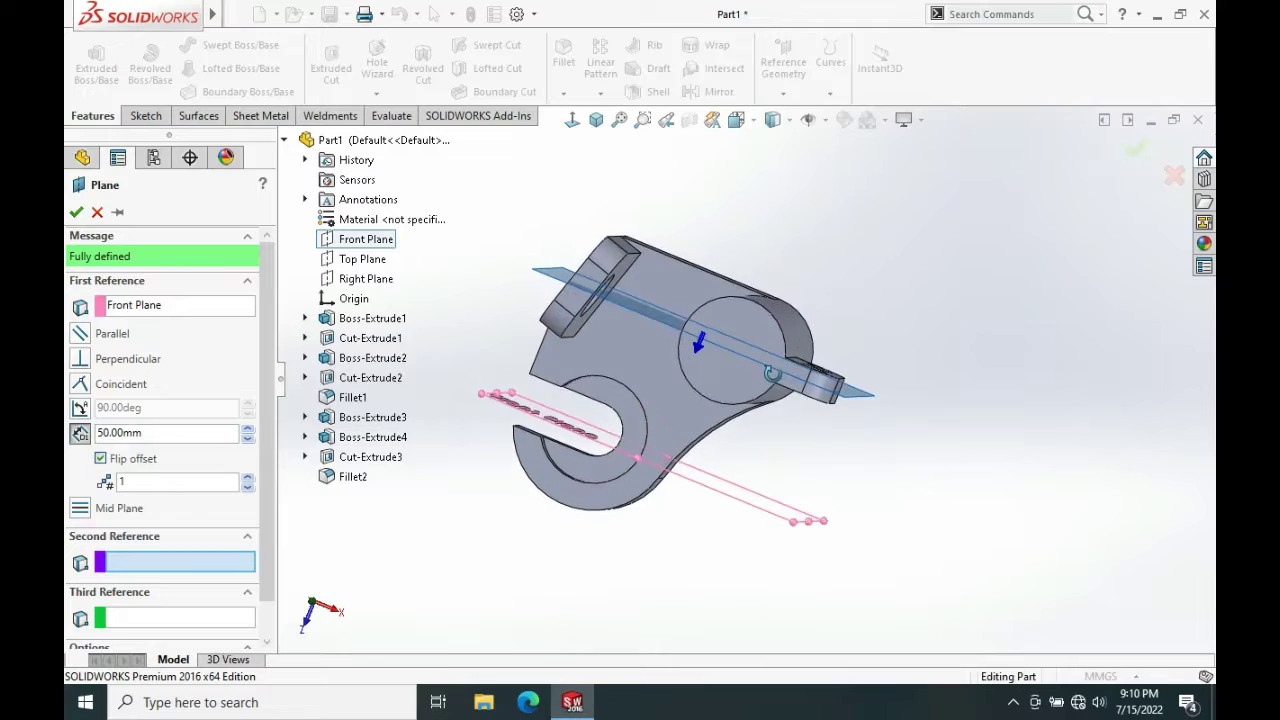
pyautogui.moveTo(773, 373); pyautogui.dragTo(720, 258, button='middle')
pyautogui.click(80, 212)
# On the new offset plane, sketch a vertical line about 9 mm up from the plate's top, two S-shaped arcs and a horizontal line to the cylinder
pyautogui.click(720, 259)
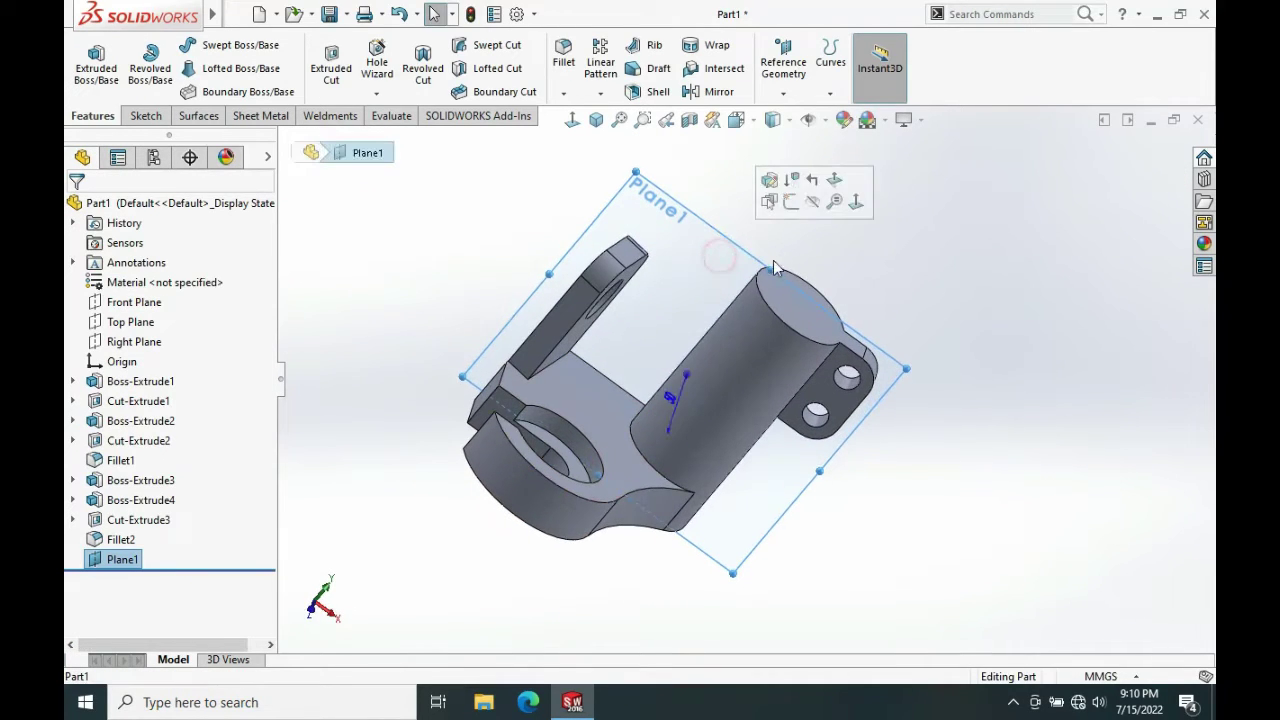
pyautogui.click(789, 205)
pyautogui.click(571, 121)
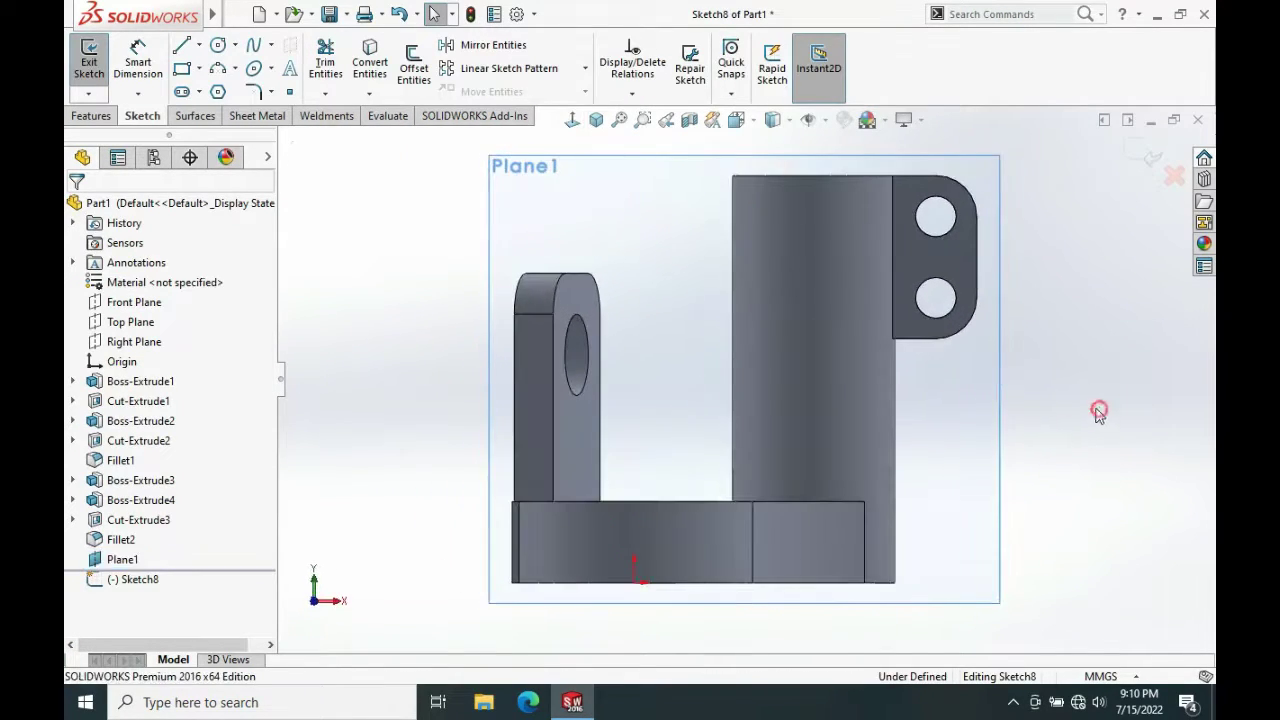
pyautogui.scroll(-3, 714, 480)
pyautogui.press('s')
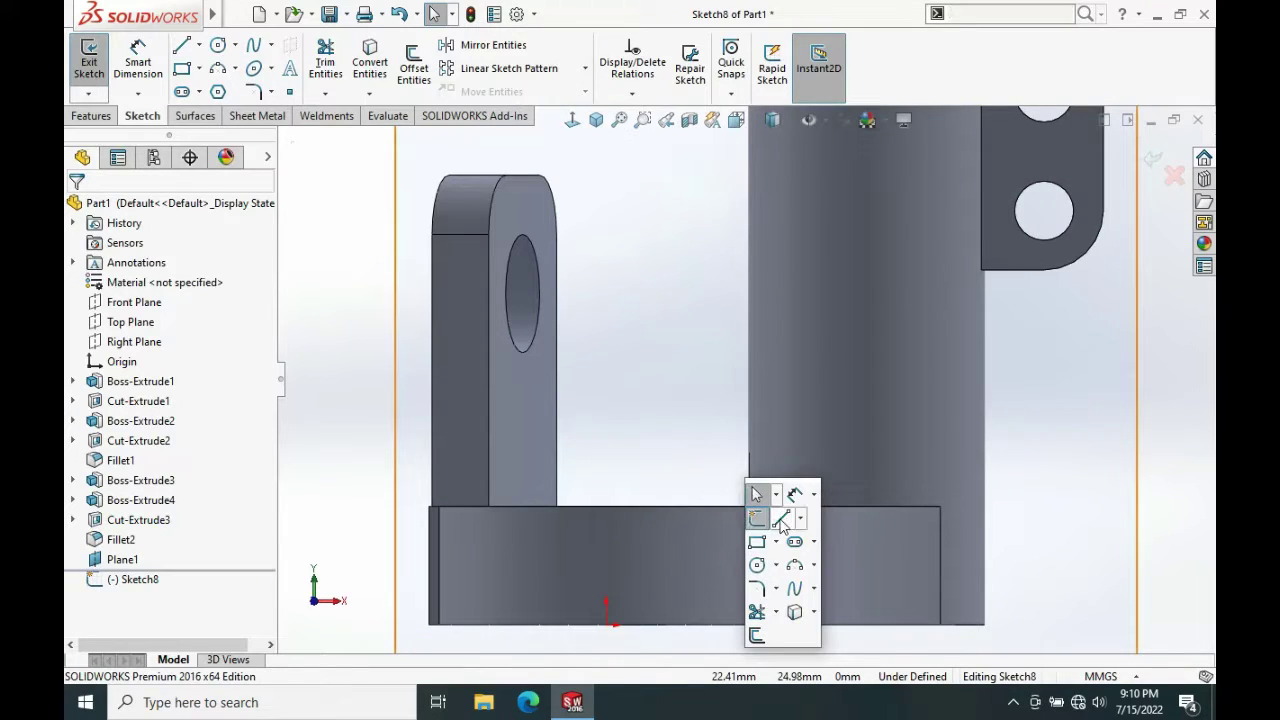
pyautogui.click(781, 518)
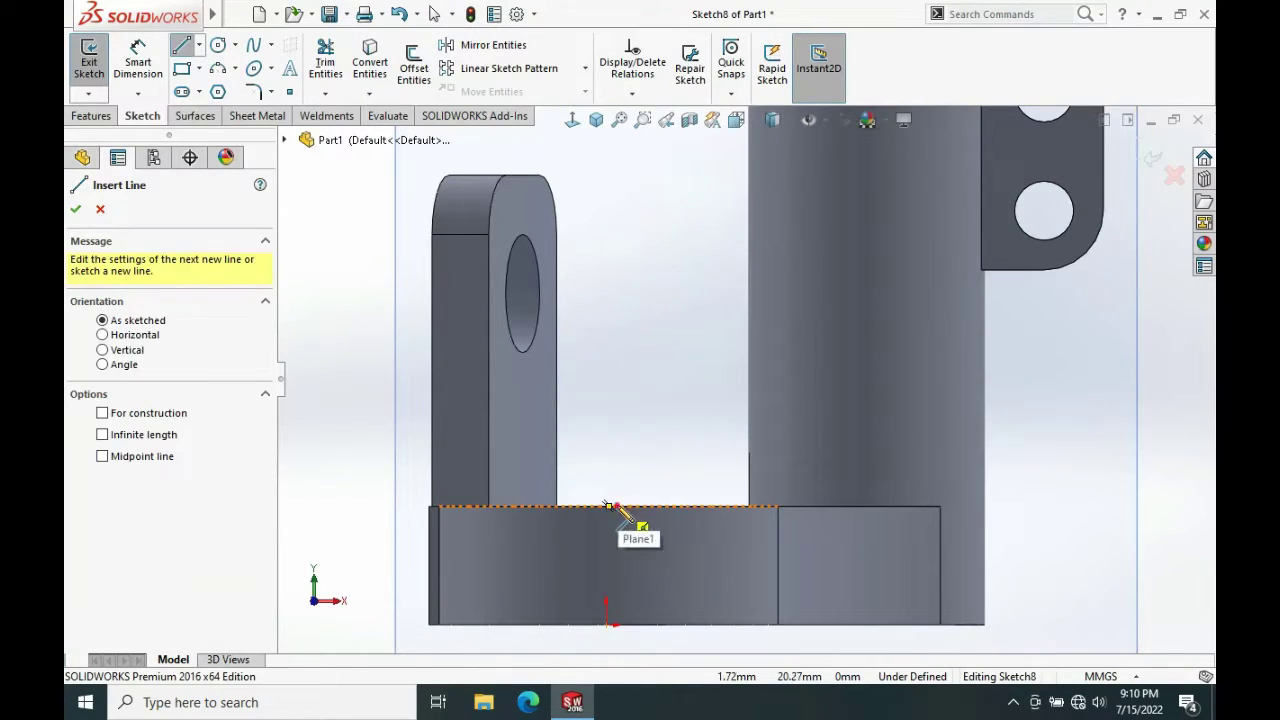
pyautogui.click(617, 506)
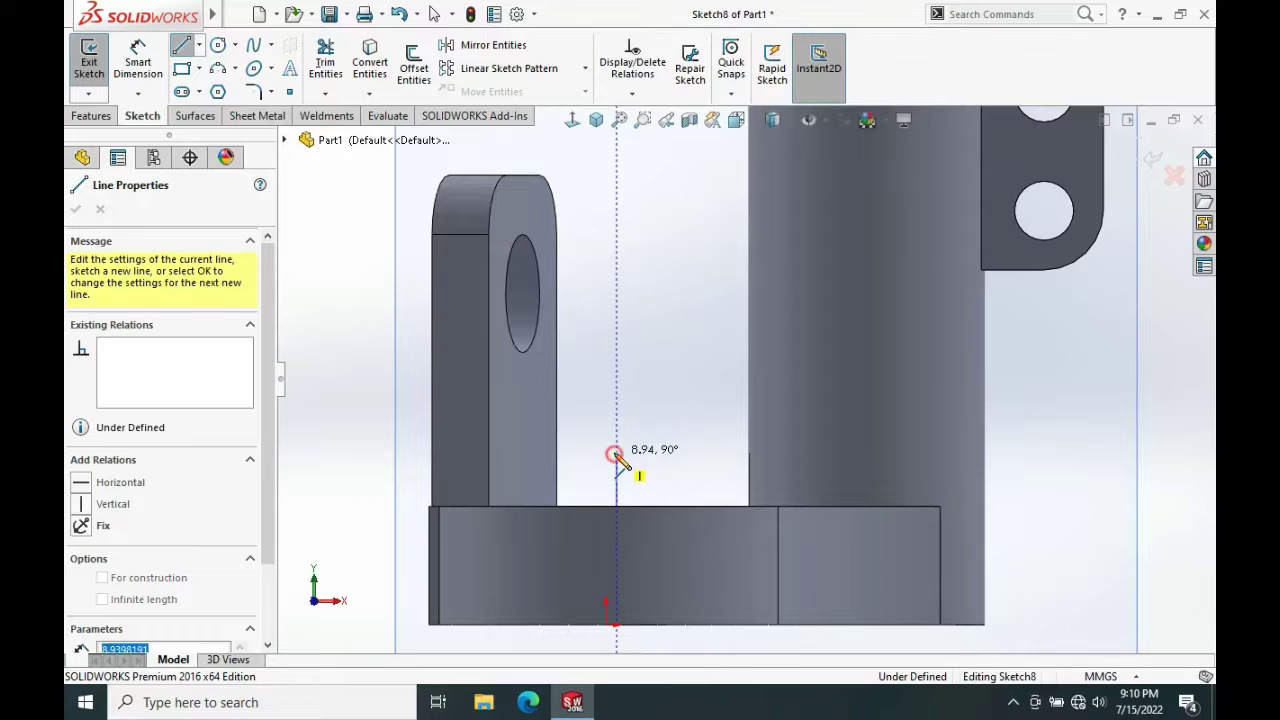
pyautogui.click(617, 453)
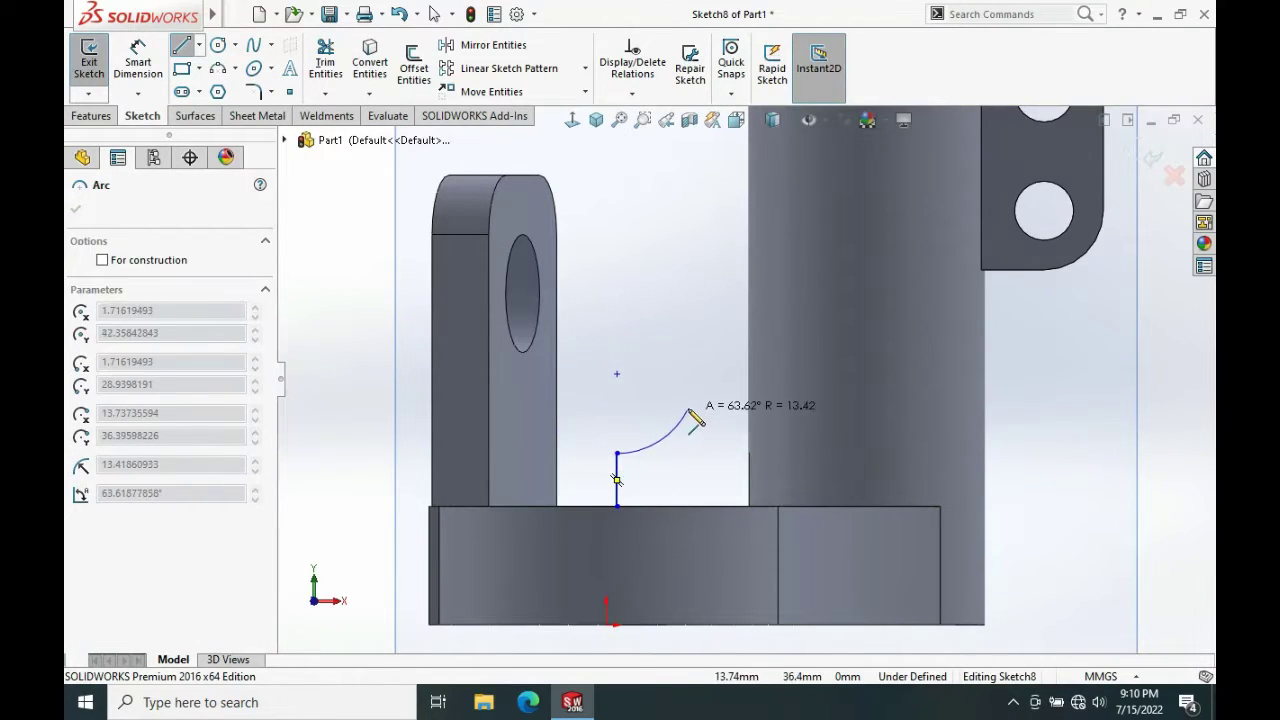
pyautogui.click(676, 409)
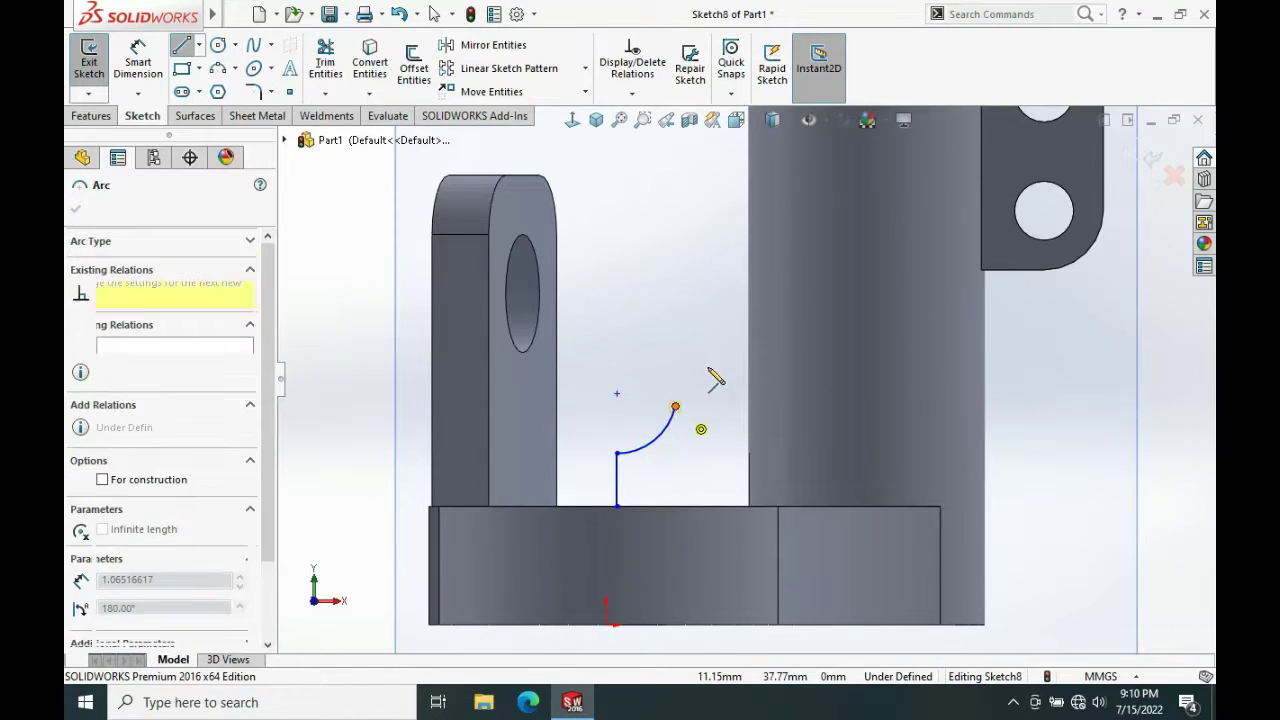
pyautogui.click(710, 381)
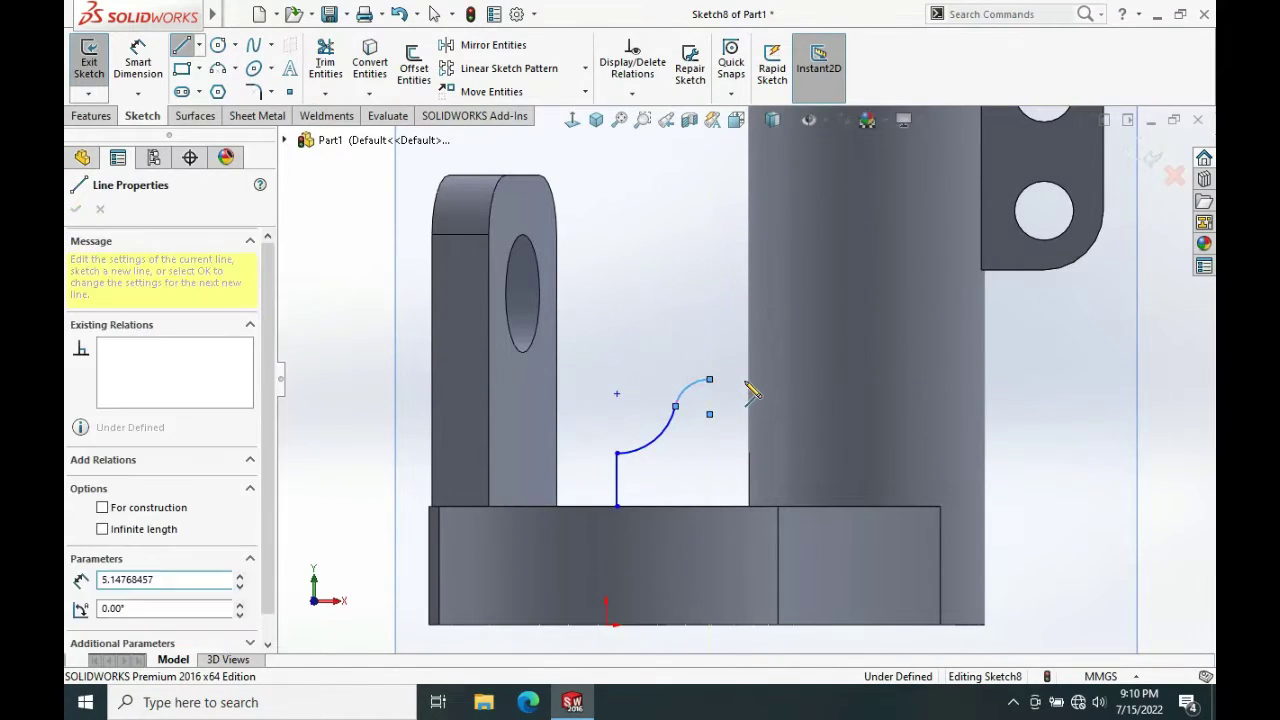
pyautogui.press('Escape')
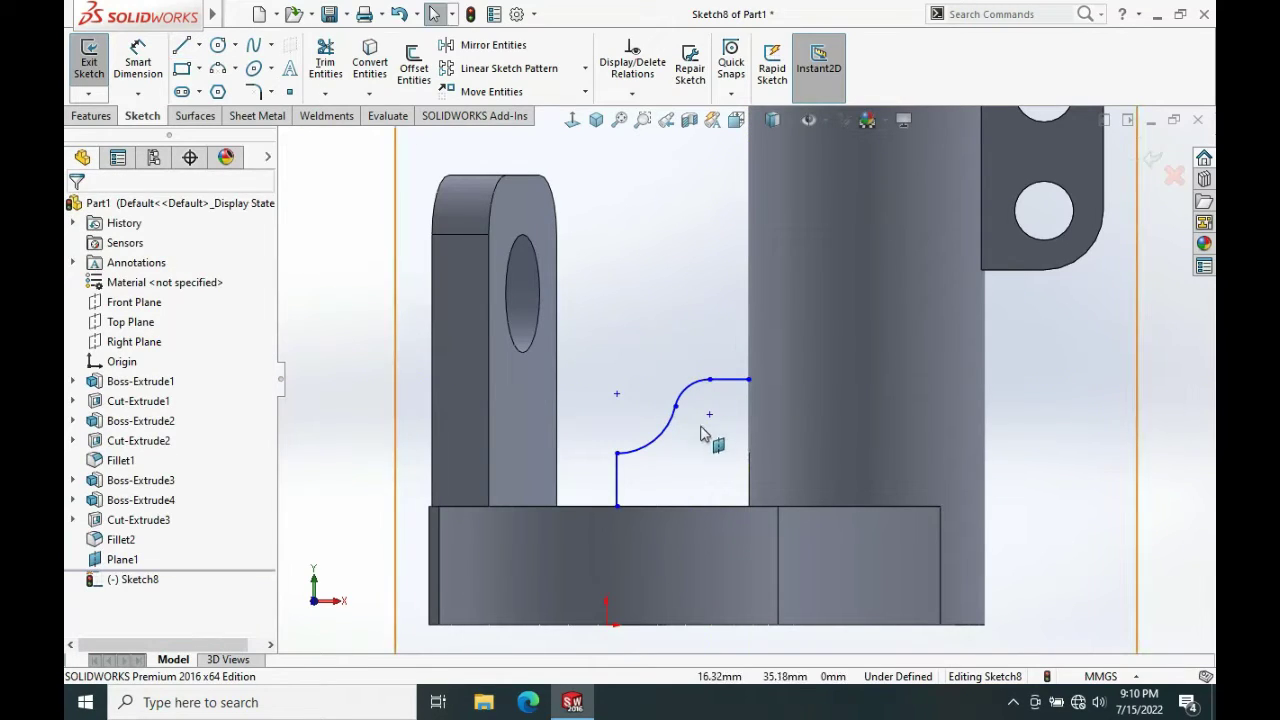
# Dimension the profile's short vertical line above the plate as 8 mm
pyautogui.scroll(-2, 697, 447)
pyautogui.press('s')
pyautogui.click(744, 480)
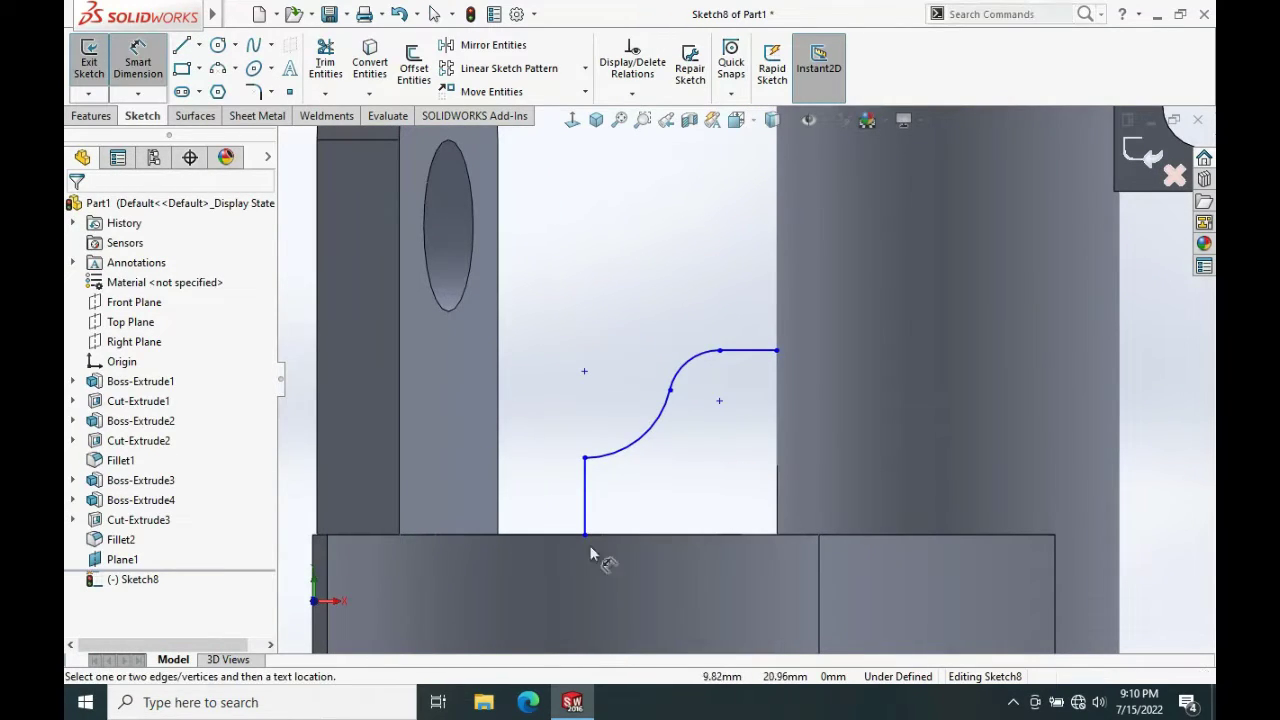
pyautogui.click(585, 497)
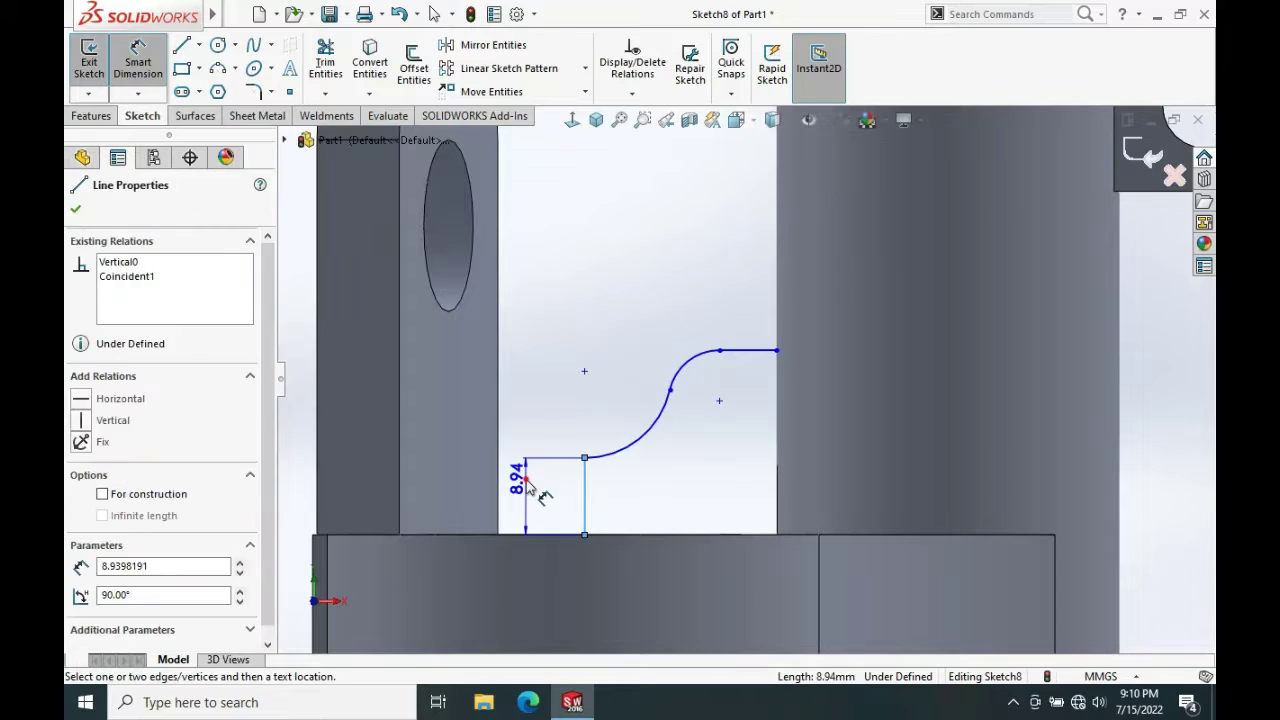
pyautogui.click(526, 479)
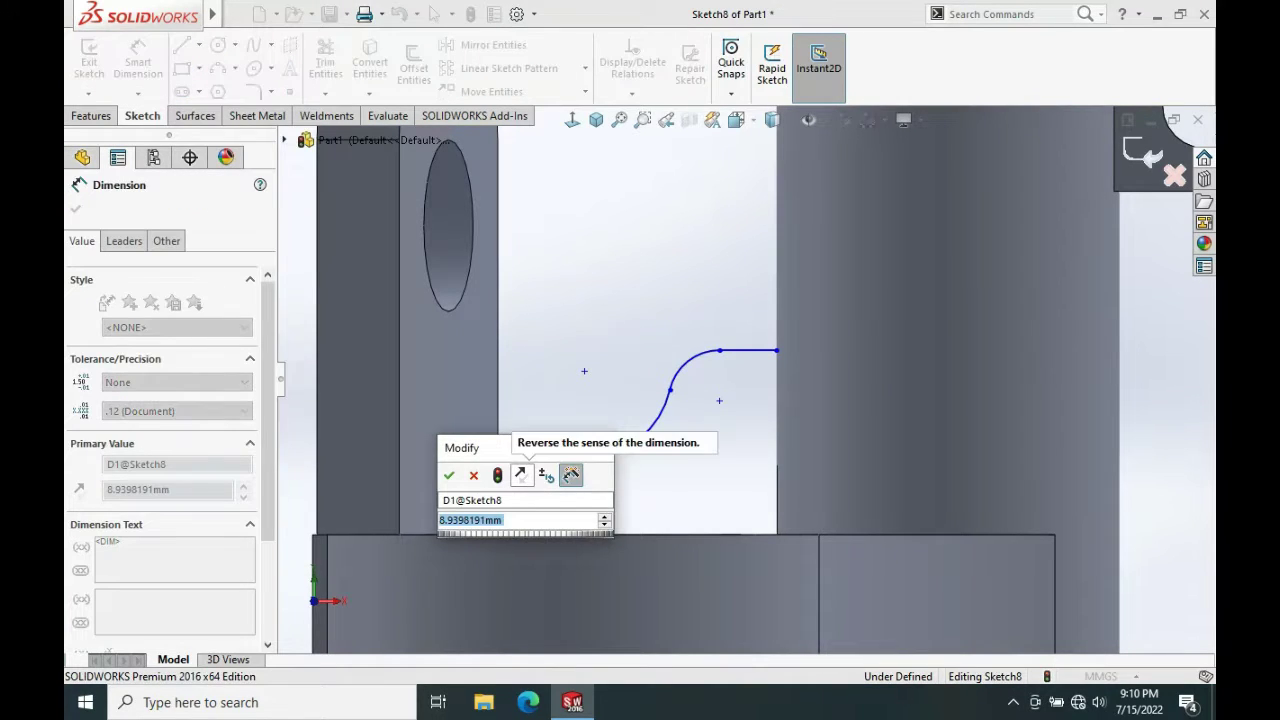
pyautogui.press('Return')
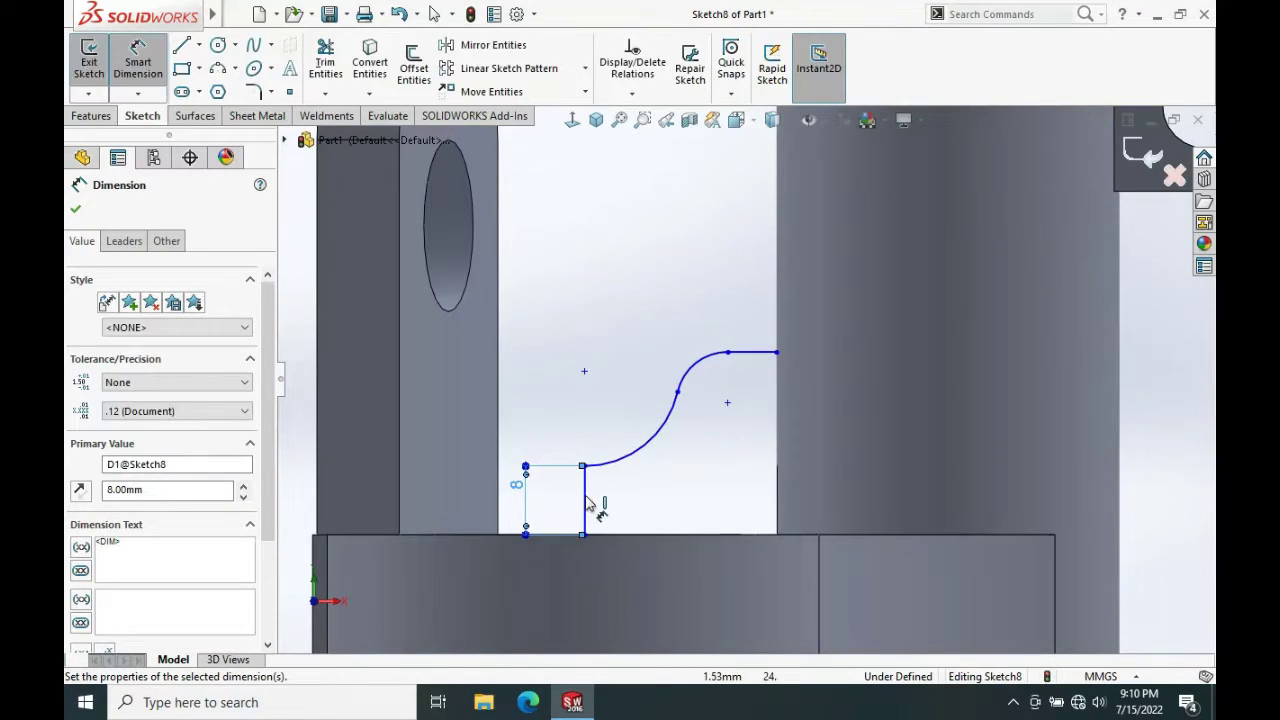
# Dimension the horizontal distance from the vertical line to the cylinder's edge as 24 mm
pyautogui.click(781, 484)
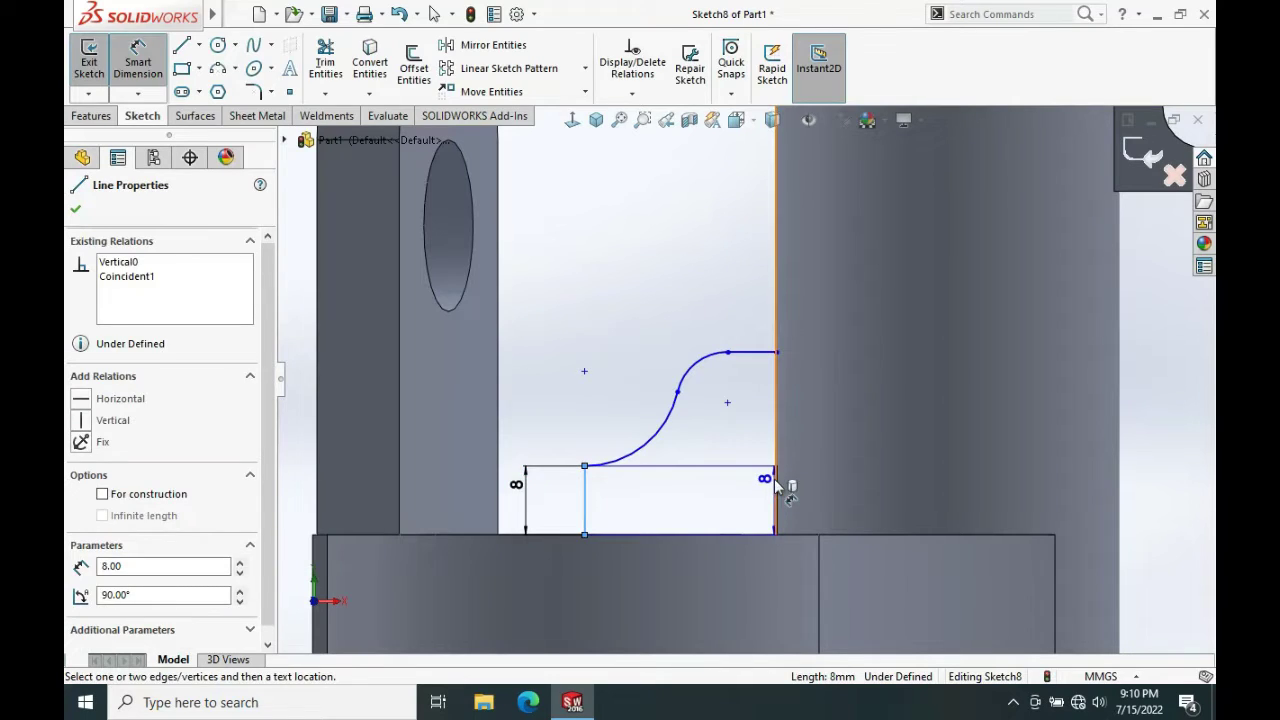
pyautogui.click(584, 500)
pyautogui.click(687, 592)
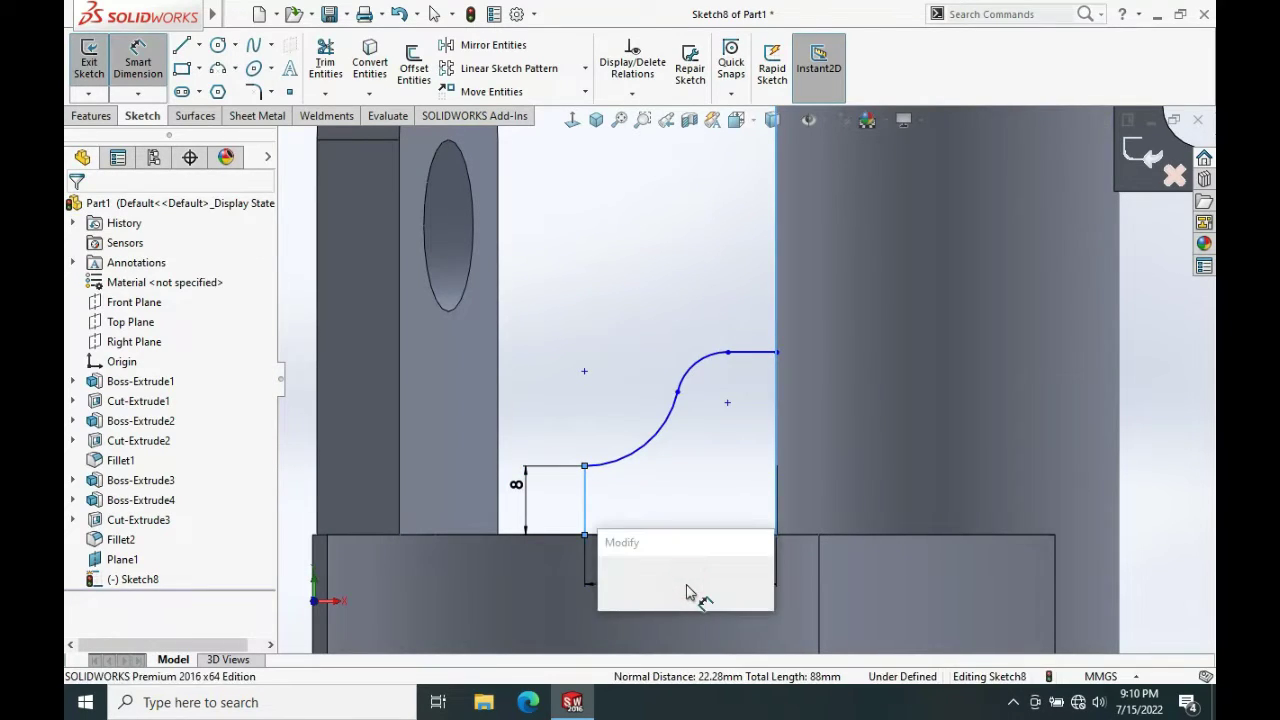
pyautogui.write('30')
pyautogui.press('Return')
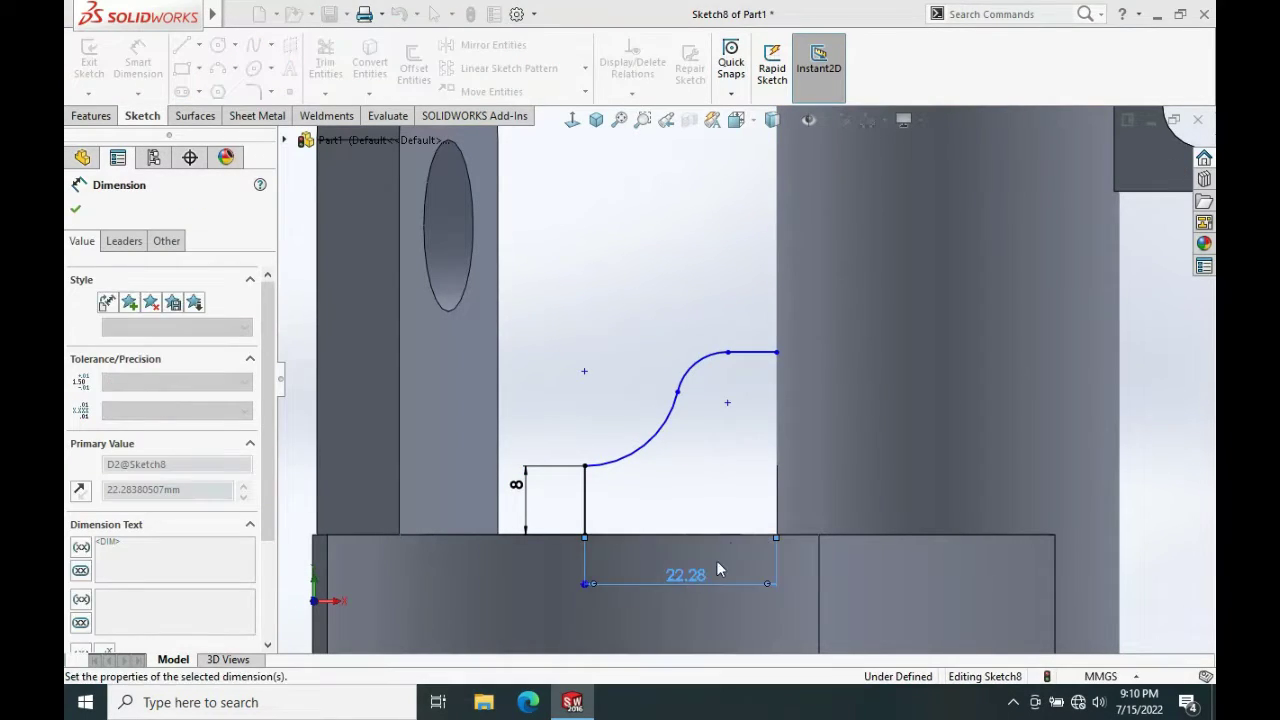
# Dimension the profile's upper horizontal line as 5 mm long
pyautogui.click(749, 352)
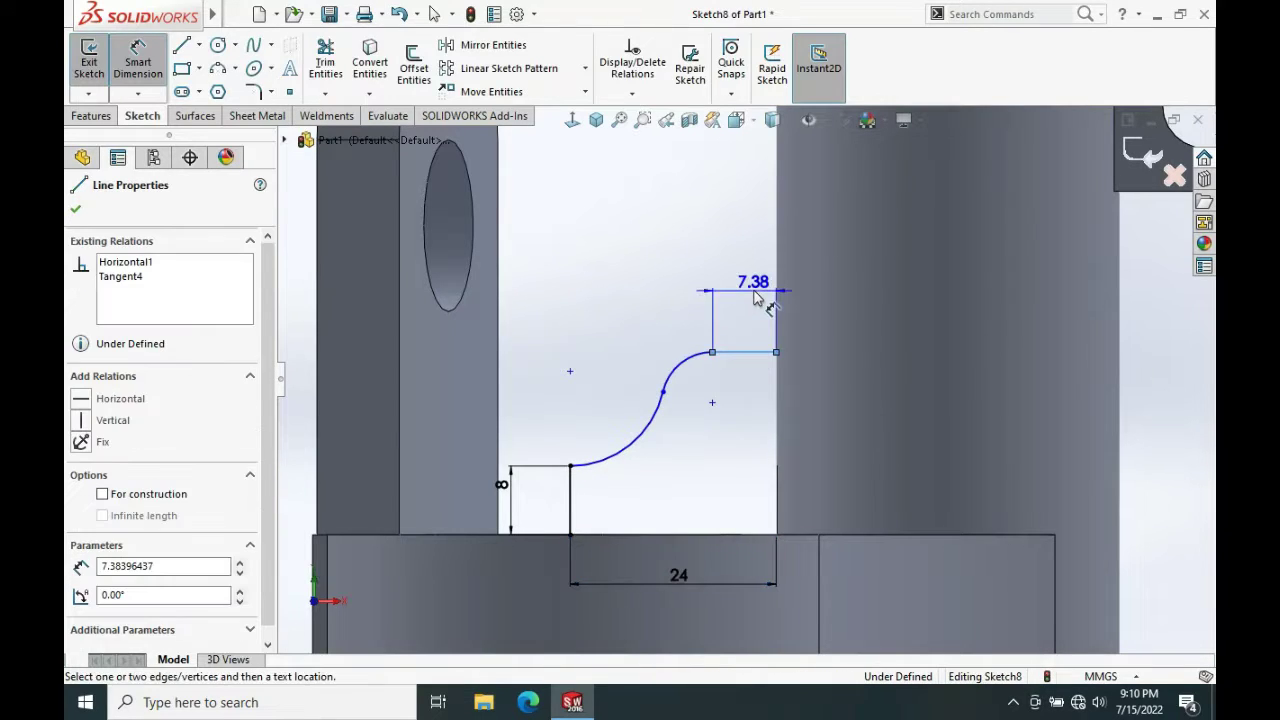
pyautogui.click(755, 293)
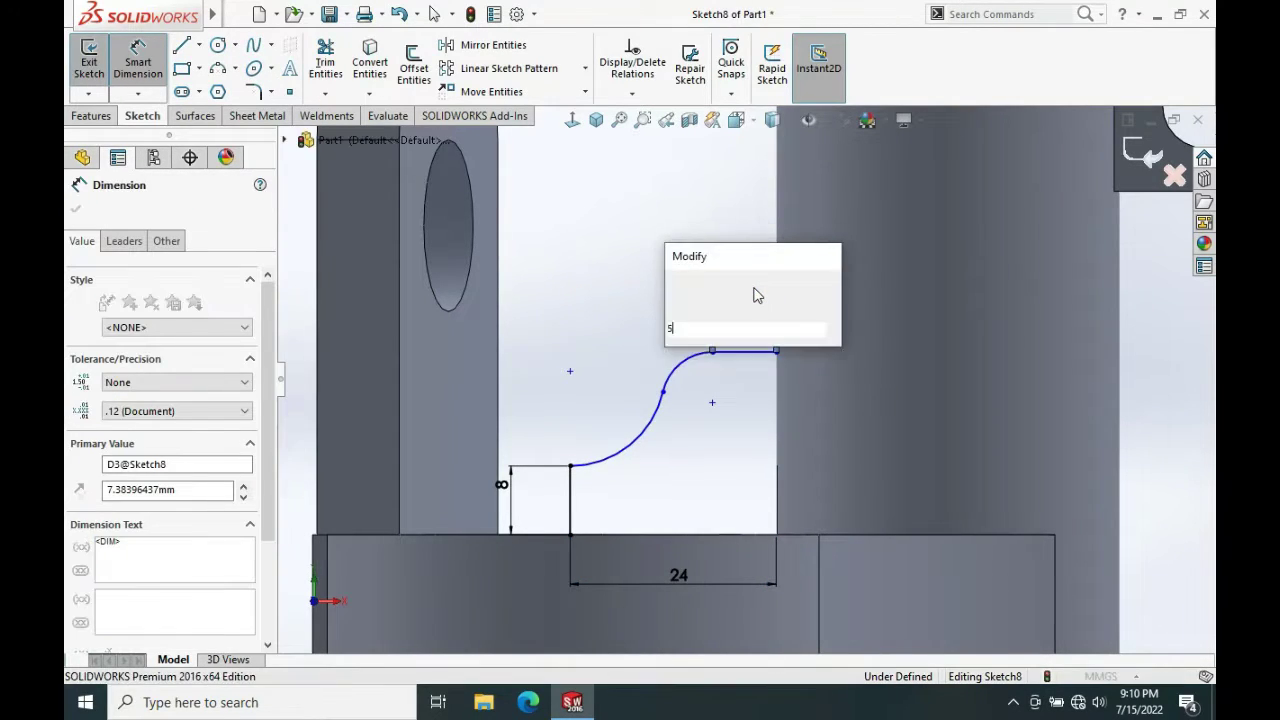
pyautogui.press('Return')
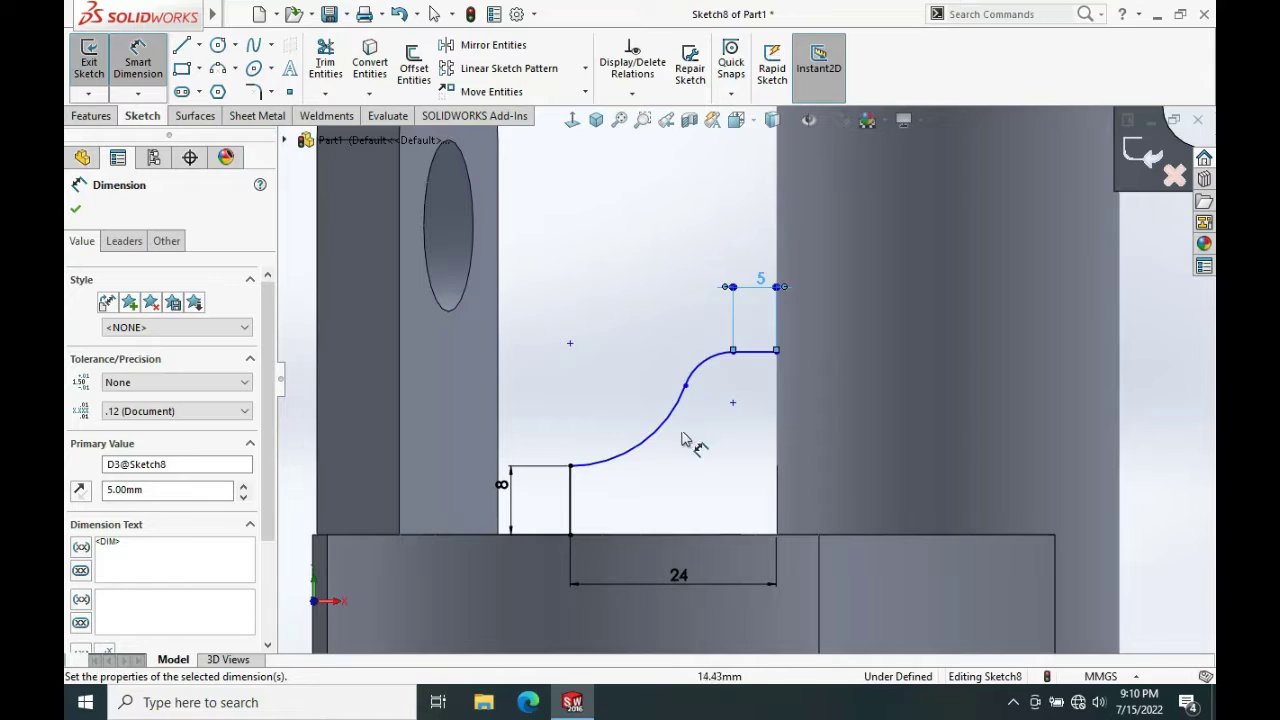
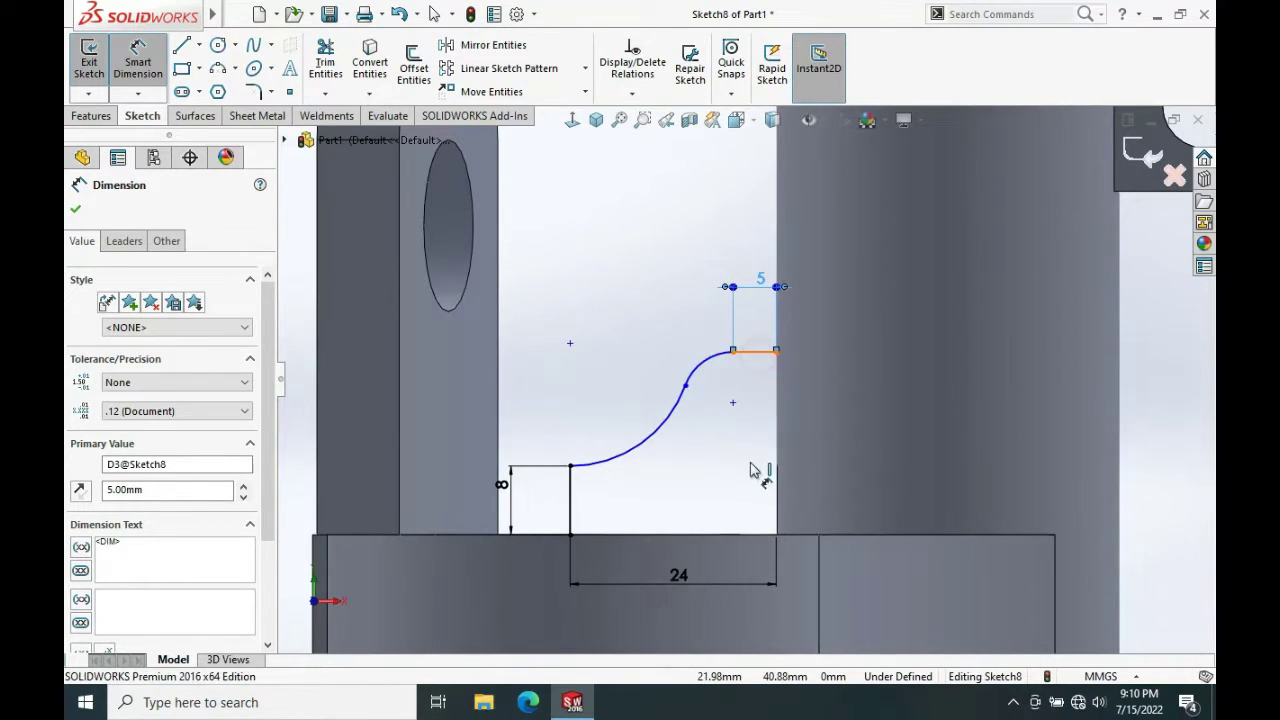
# Dimension the height of the upper horizontal line above the plate's top edge as 25 mm
pyautogui.click(755, 351)
pyautogui.click(716, 538)
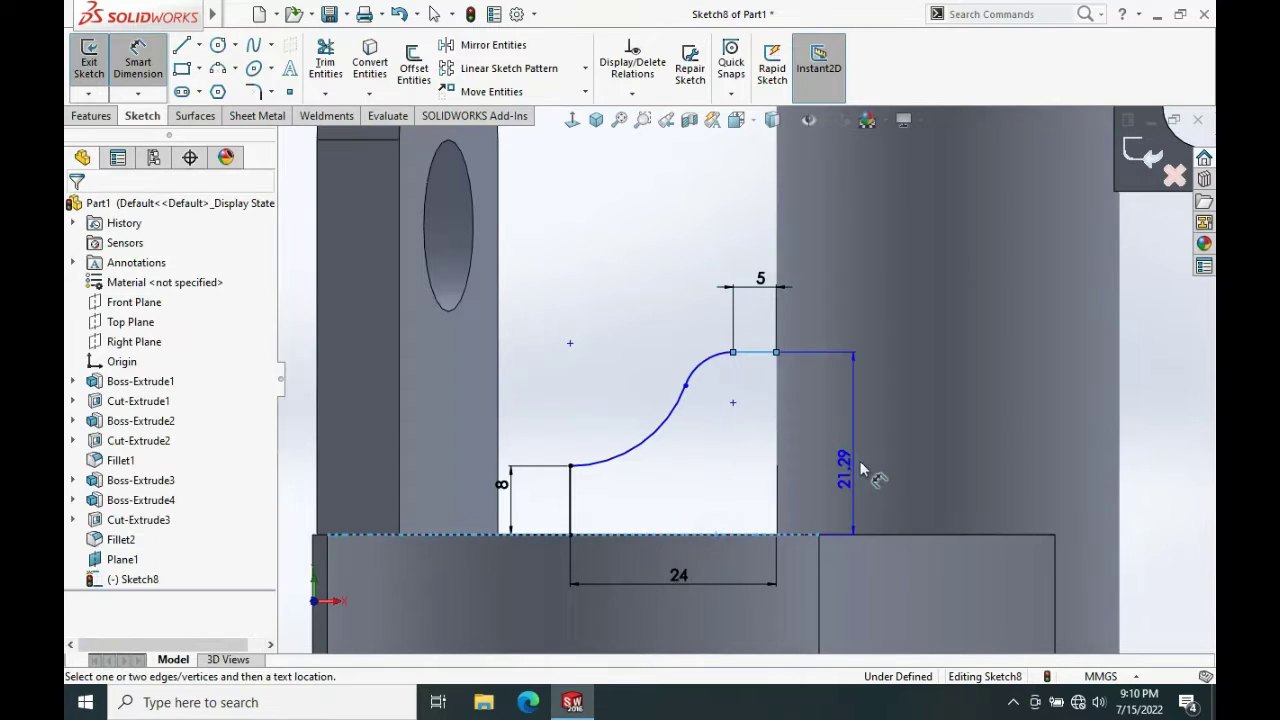
pyautogui.click(860, 472)
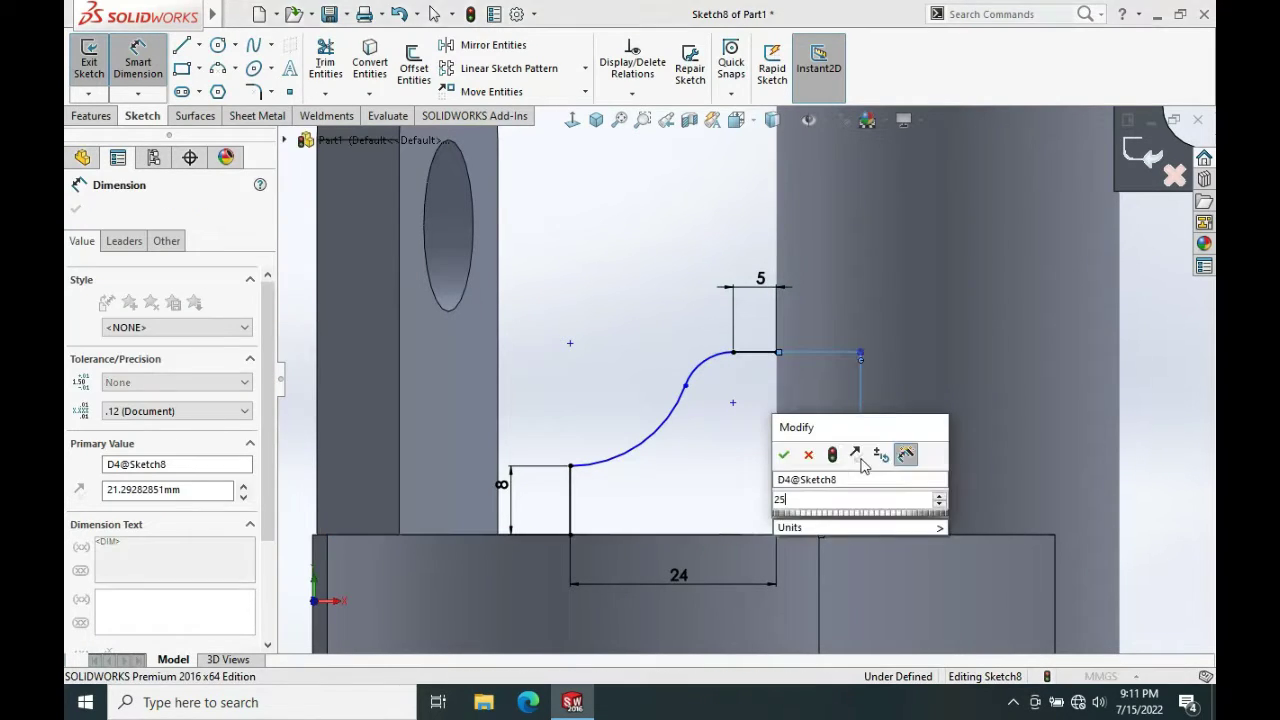
pyautogui.write('25')
pyautogui.press('Return')
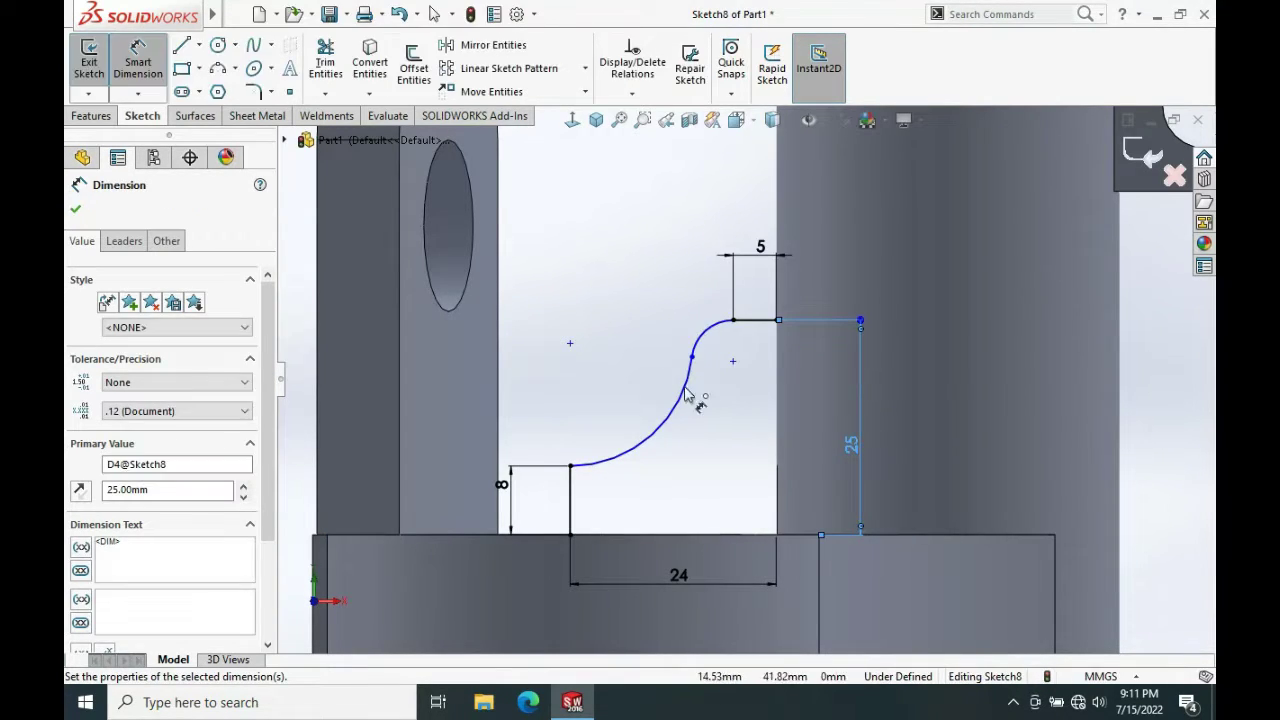
# Try to dimension the profile's larger lower arc with a 22 mm radius, and delete that radius dimension
pyautogui.click(671, 428)
pyautogui.click(684, 464)
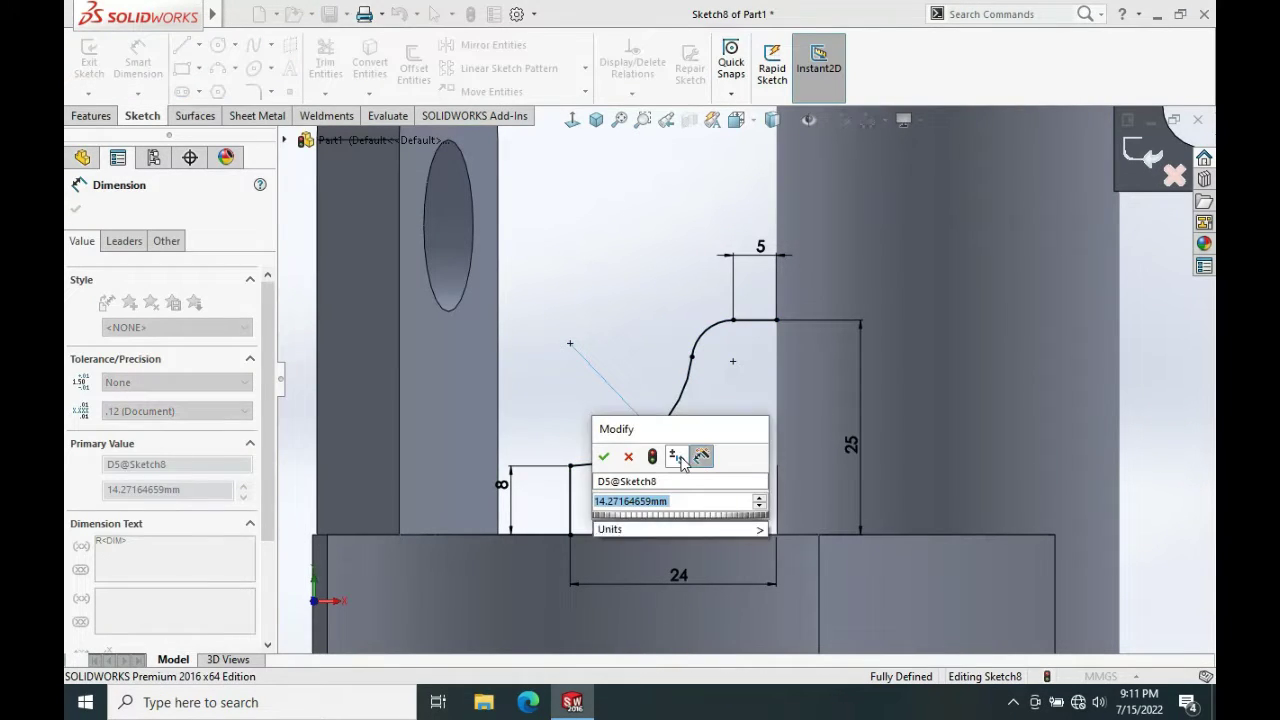
pyautogui.press('Return')
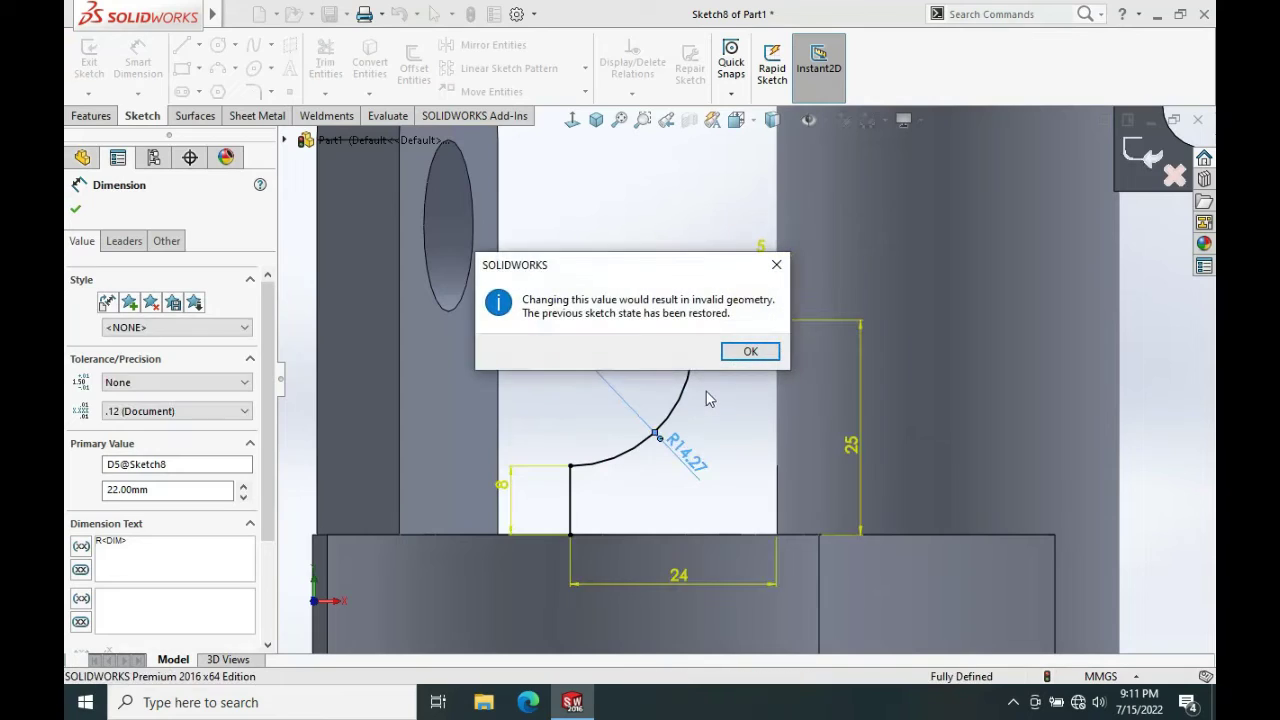
pyautogui.click(740, 356)
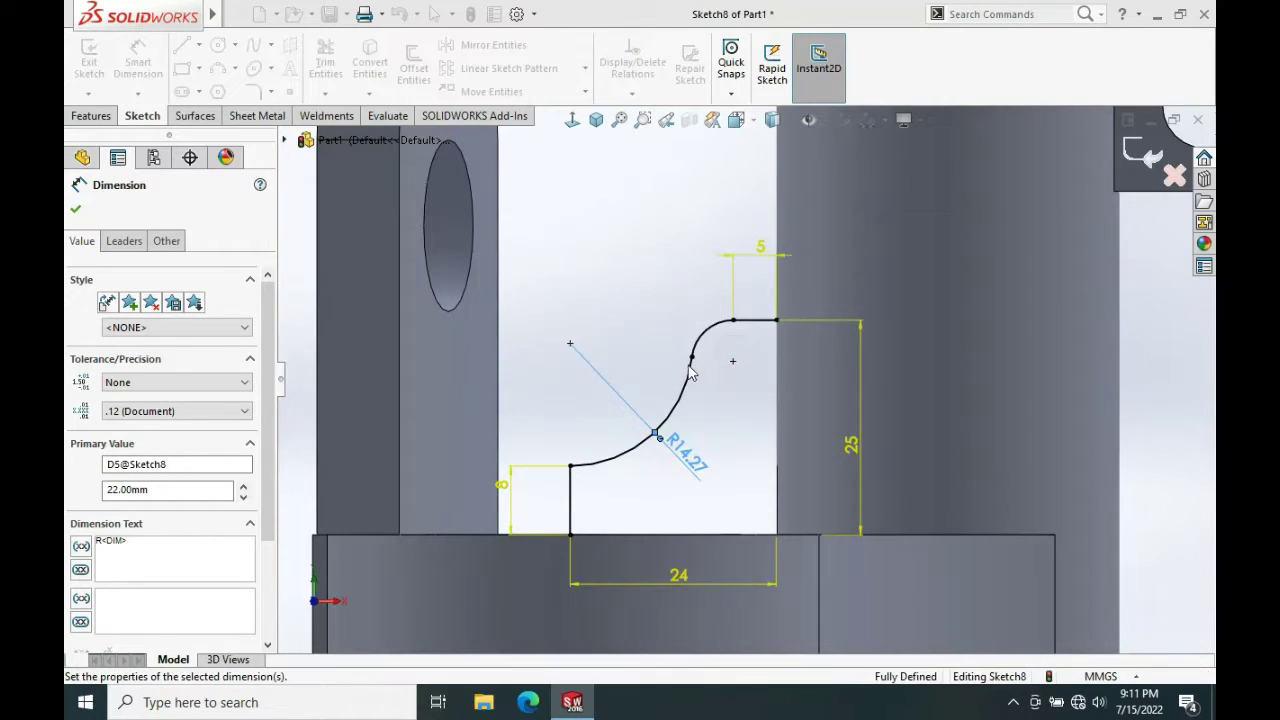
pyautogui.moveTo(692, 455); pyautogui.dragTo(714, 470)
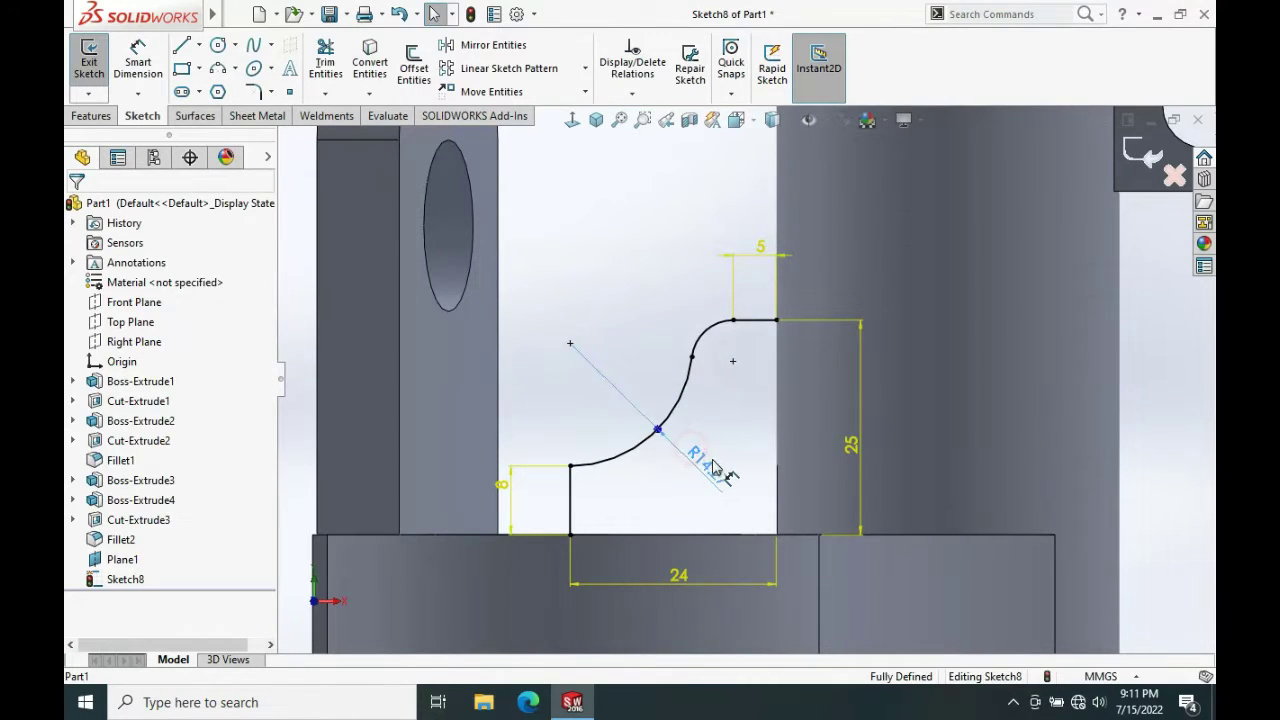
pyautogui.press('Delete')
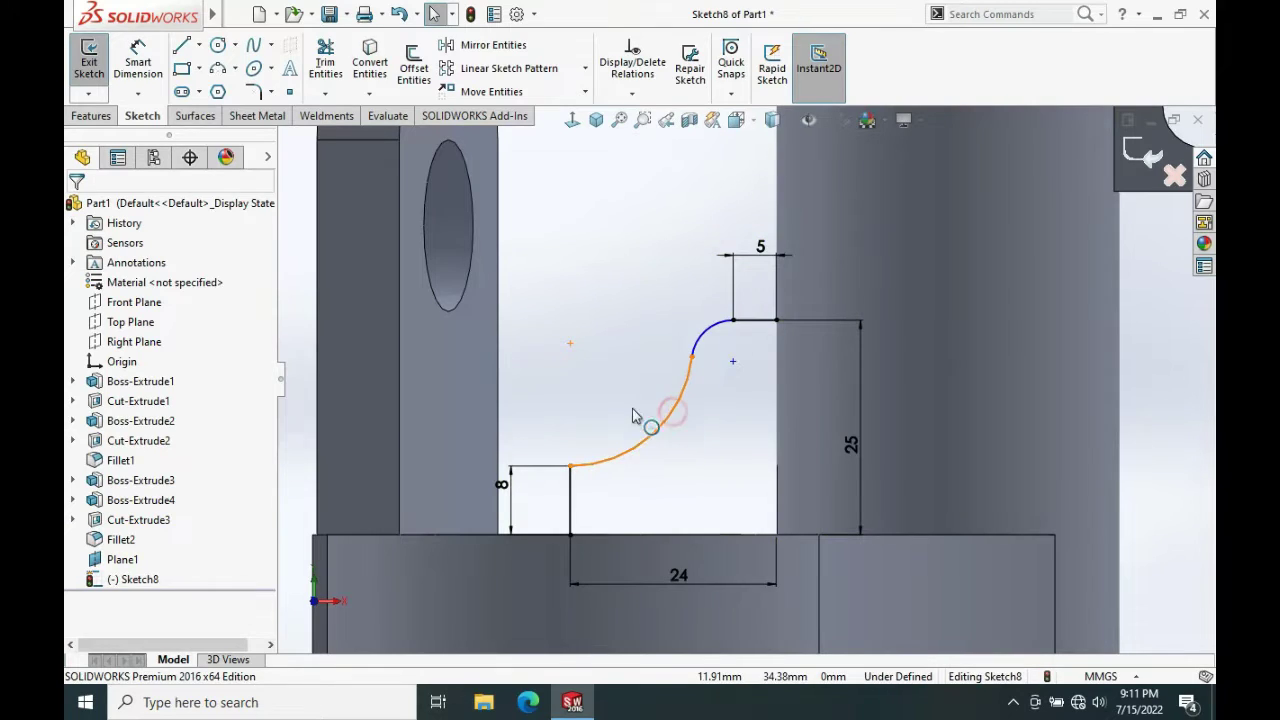
# Reshape the profile's lower arc by moving its centre farther from the curve, and dimension its radius as 22 mm
pyautogui.click(632, 416)
pyautogui.click(570, 343)
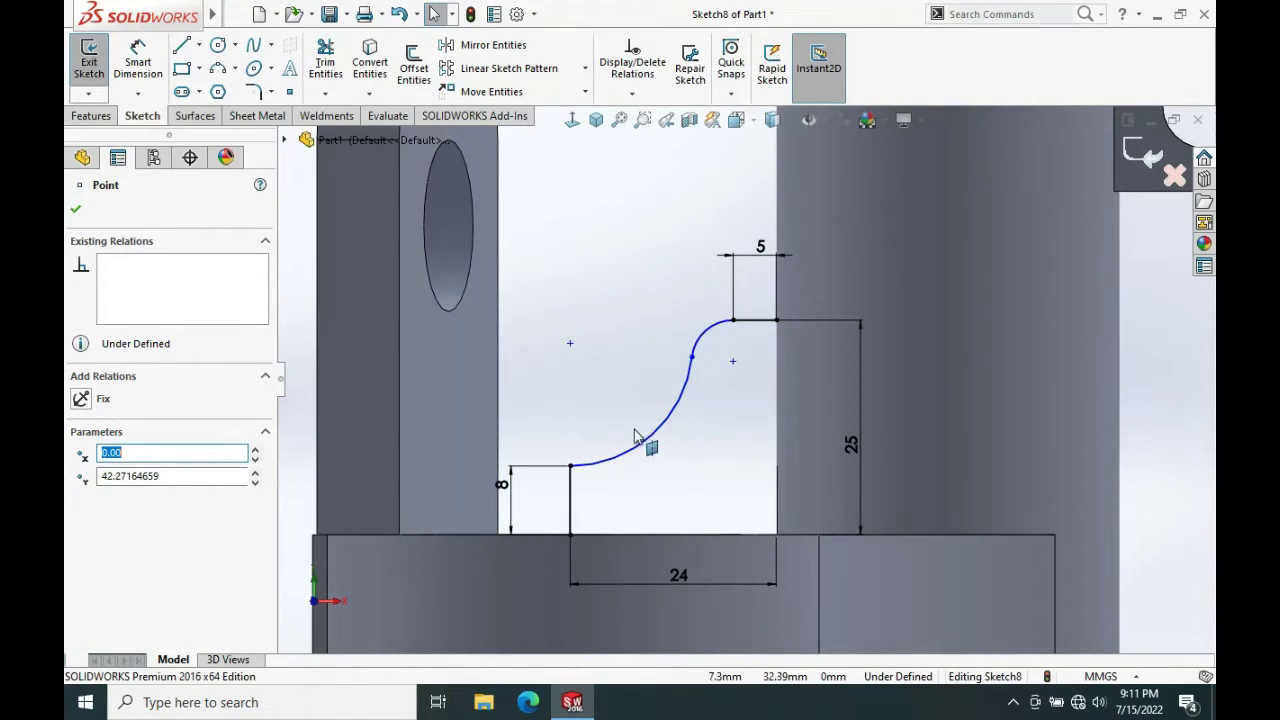
pyautogui.moveTo(641, 427); pyautogui.dragTo(686, 457)
pyautogui.press('s')
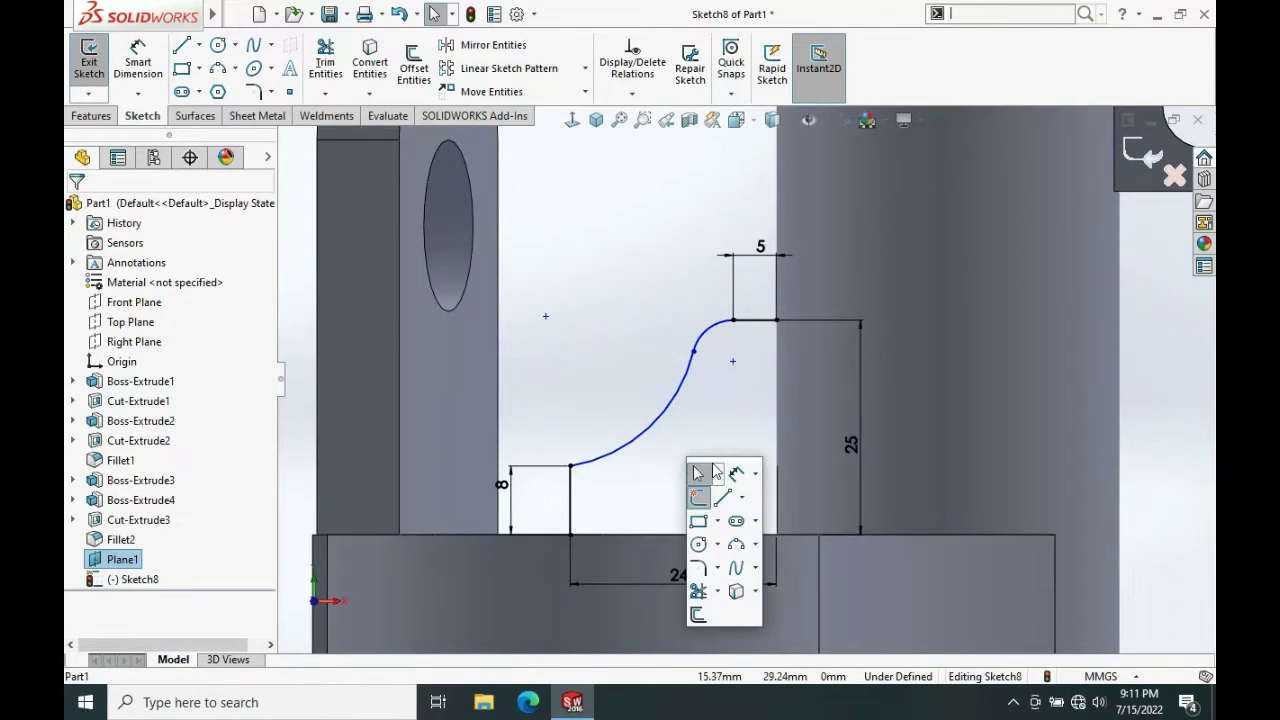
pyautogui.click(733, 474)
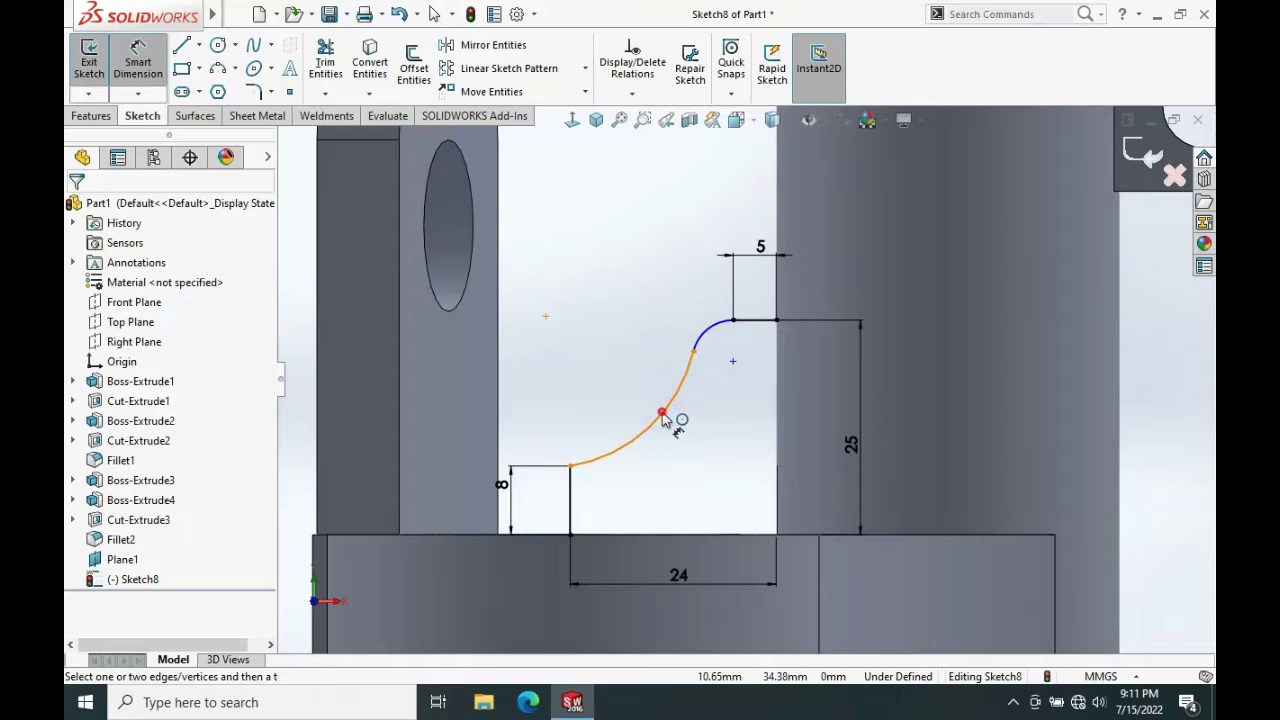
pyautogui.click(665, 421)
pyautogui.click(690, 452)
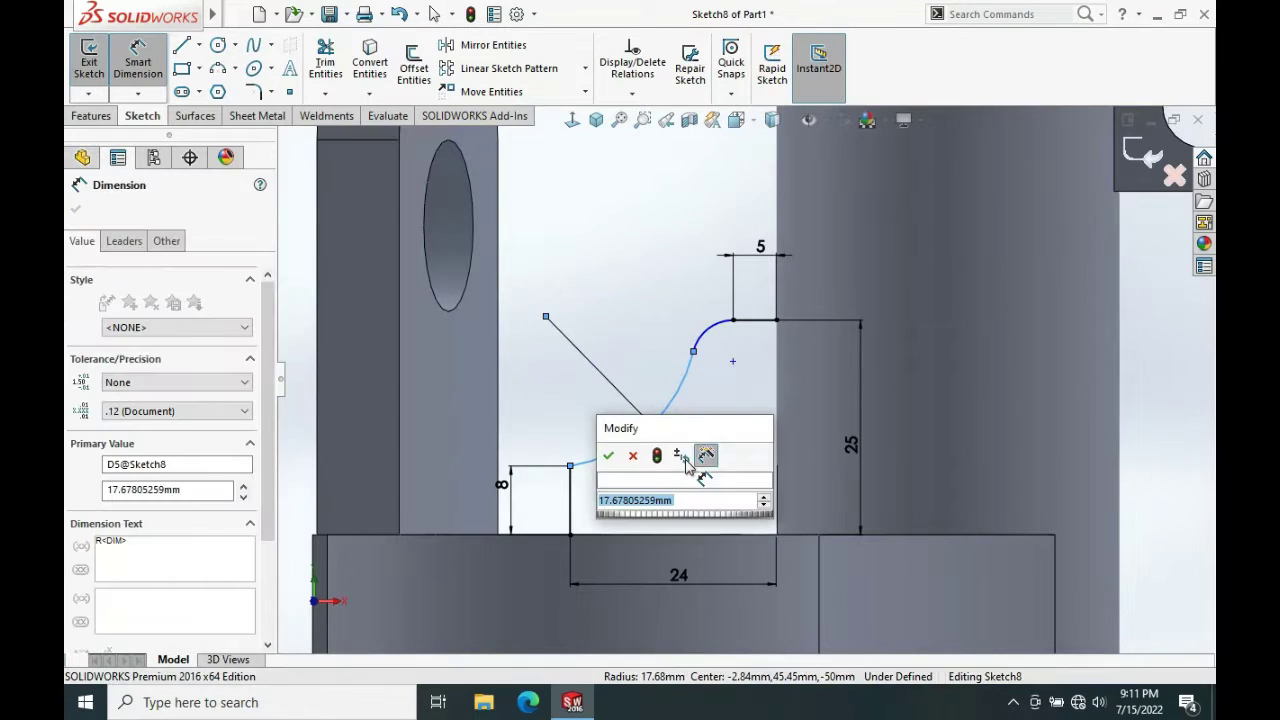
pyautogui.write('22')
pyautogui.click(608, 455)
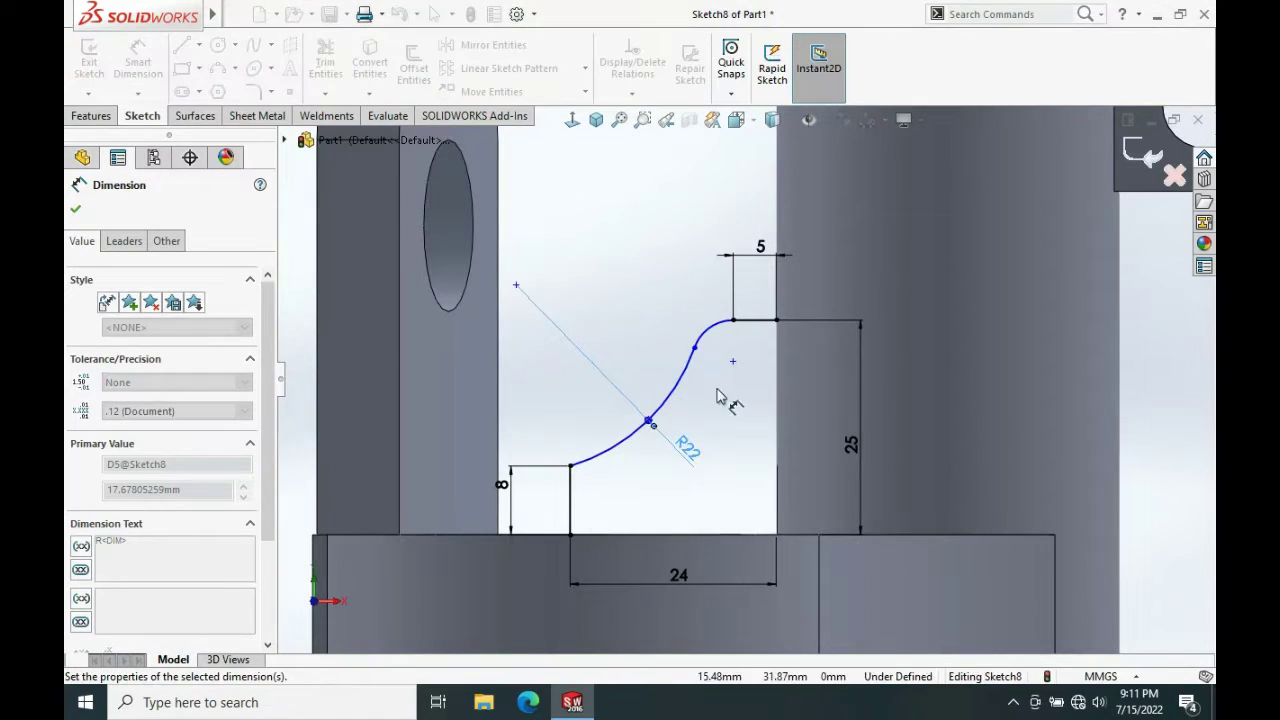
# Dimension the radius of the profile's smaller upper arc as 6 mm
pyautogui.click(706, 328)
pyautogui.click(658, 276)
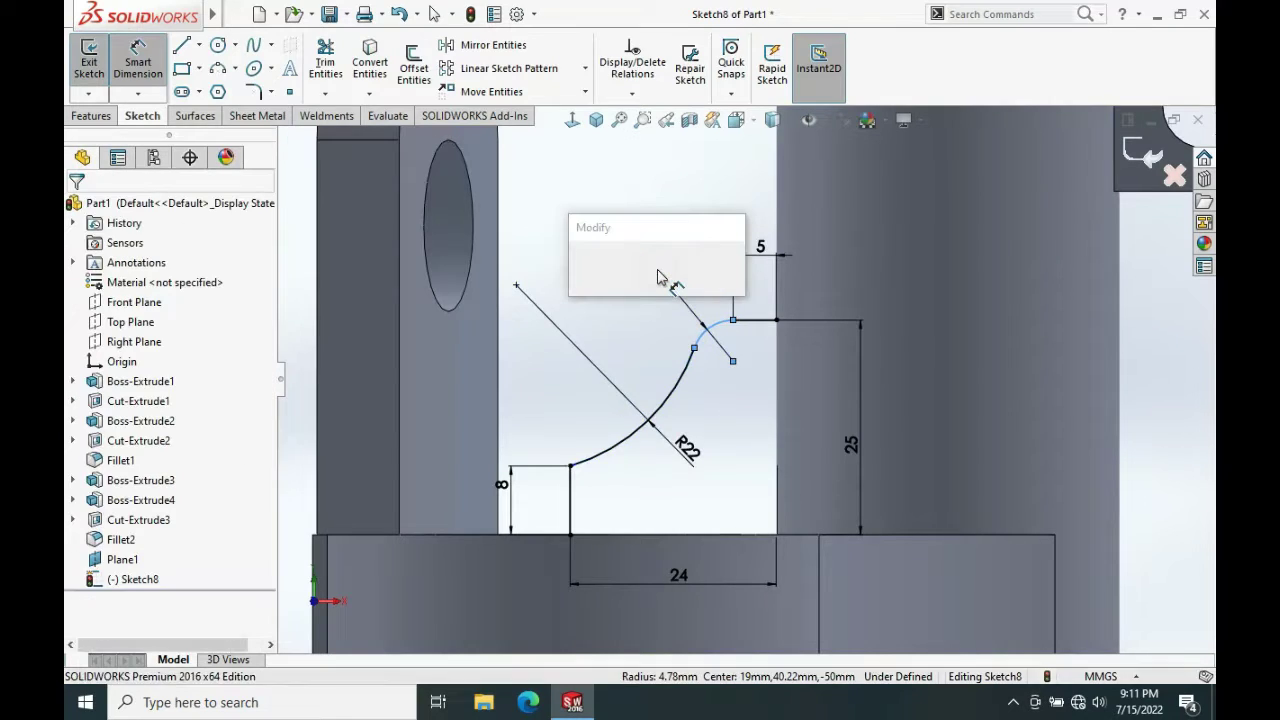
pyautogui.press('Return')
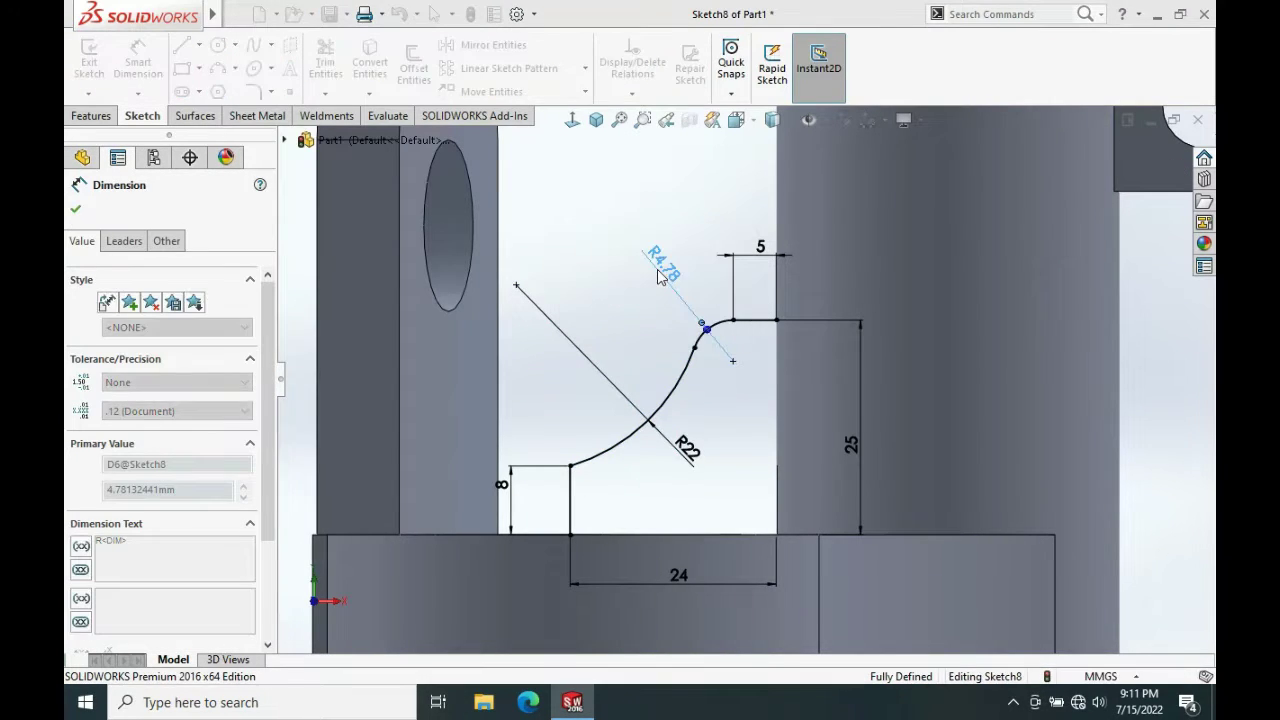
pyautogui.press('Escape')
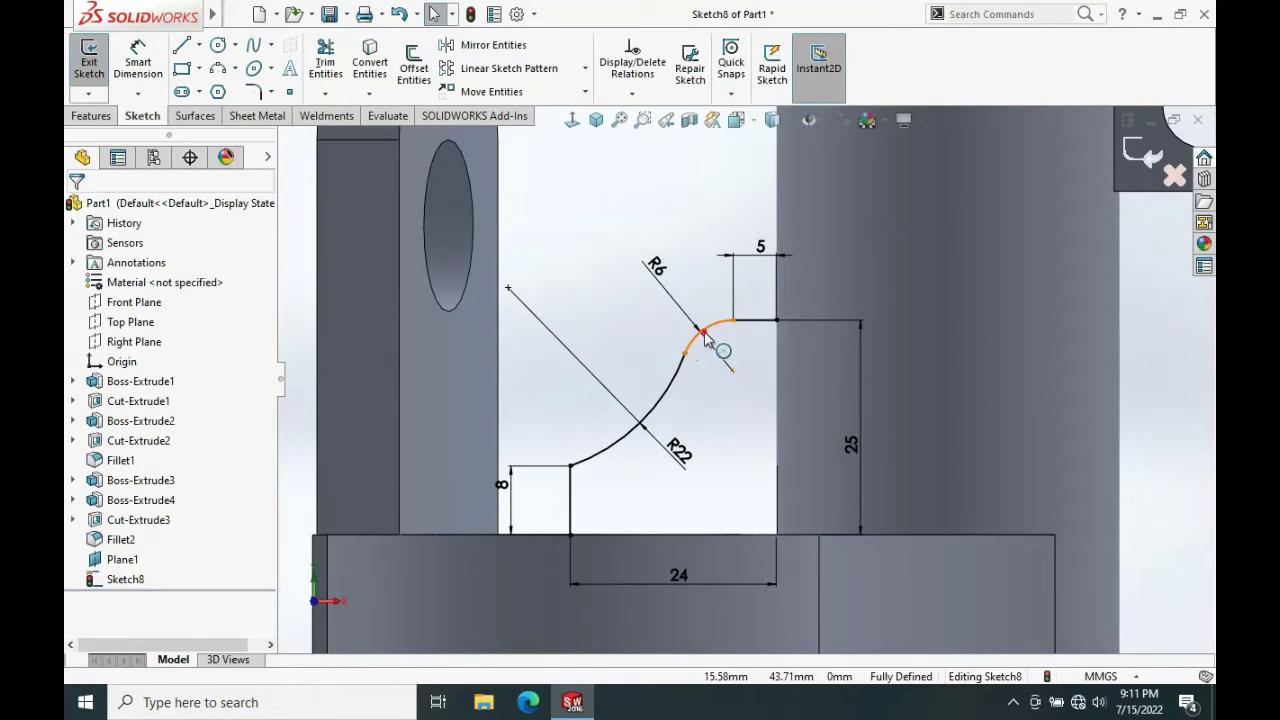
# Apply a tangent relation between the profile's lower and upper arcs
pyautogui.click(680, 383)
pyautogui.keyDown('ctrl'); pyautogui.click(733, 330); pyautogui.keyUp('ctrl')
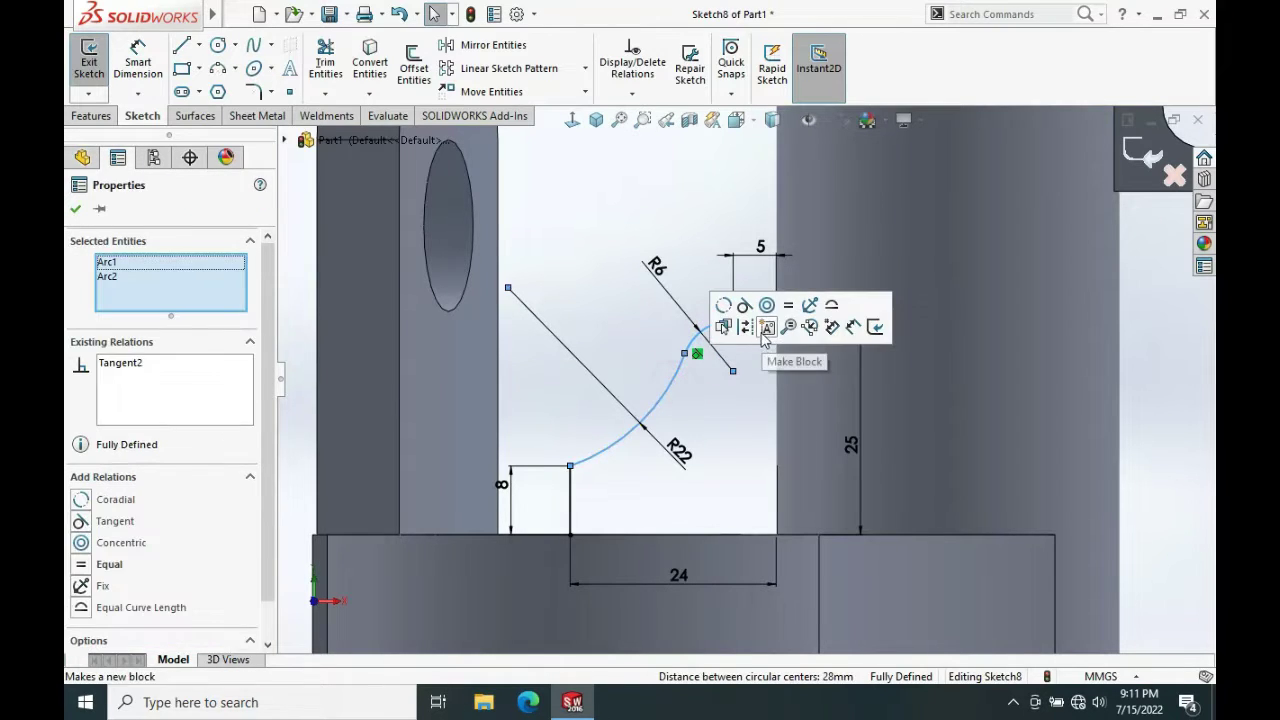
pyautogui.click(745, 306)
pyautogui.click(732, 433)
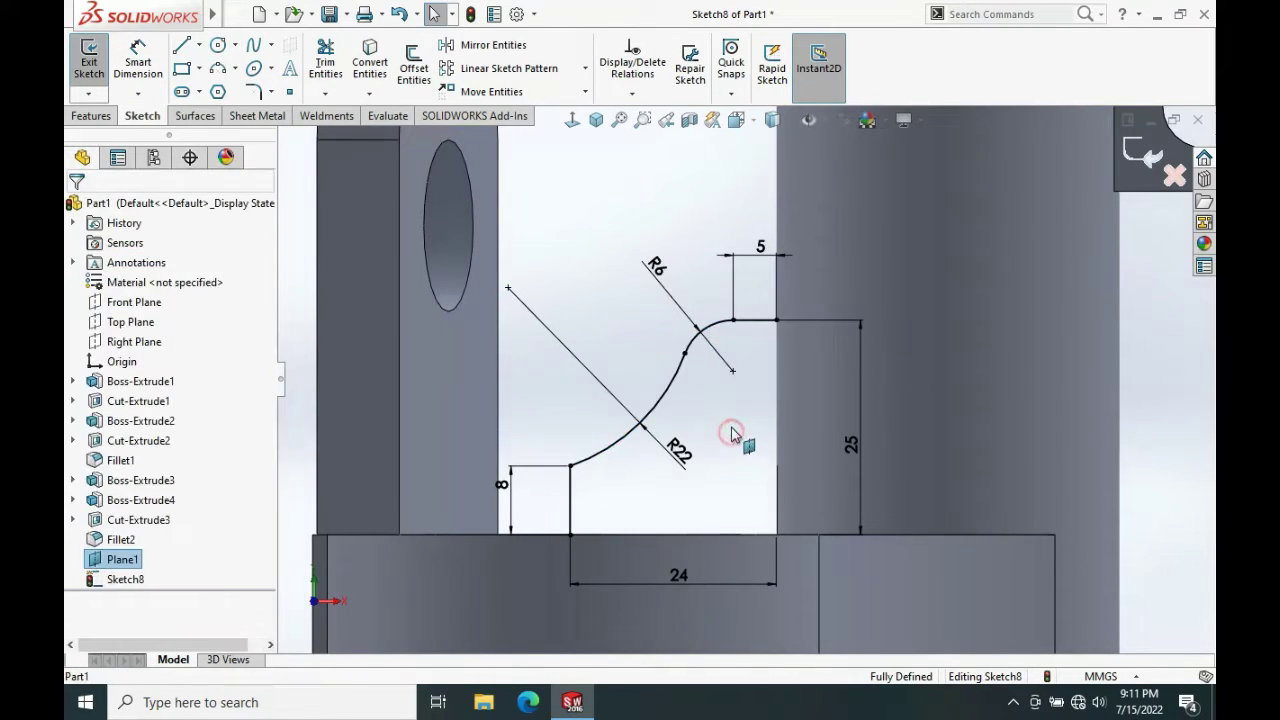
# Make the profile's upper arc tangent to the short upper horizontal line
pyautogui.click(737, 331)
pyautogui.keyDown('ctrl'); pyautogui.click(754, 321); pyautogui.keyUp('ctrl')
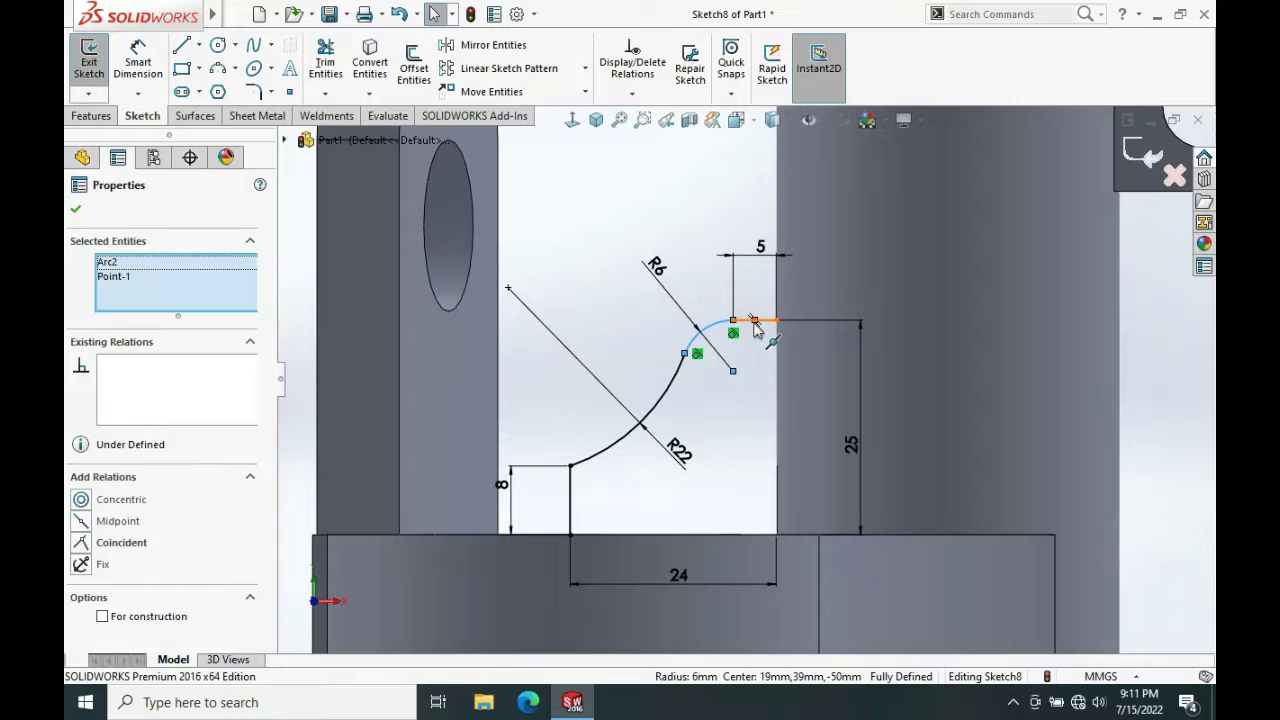
pyautogui.scroll(-2, 748, 334)
pyautogui.click(745, 337)
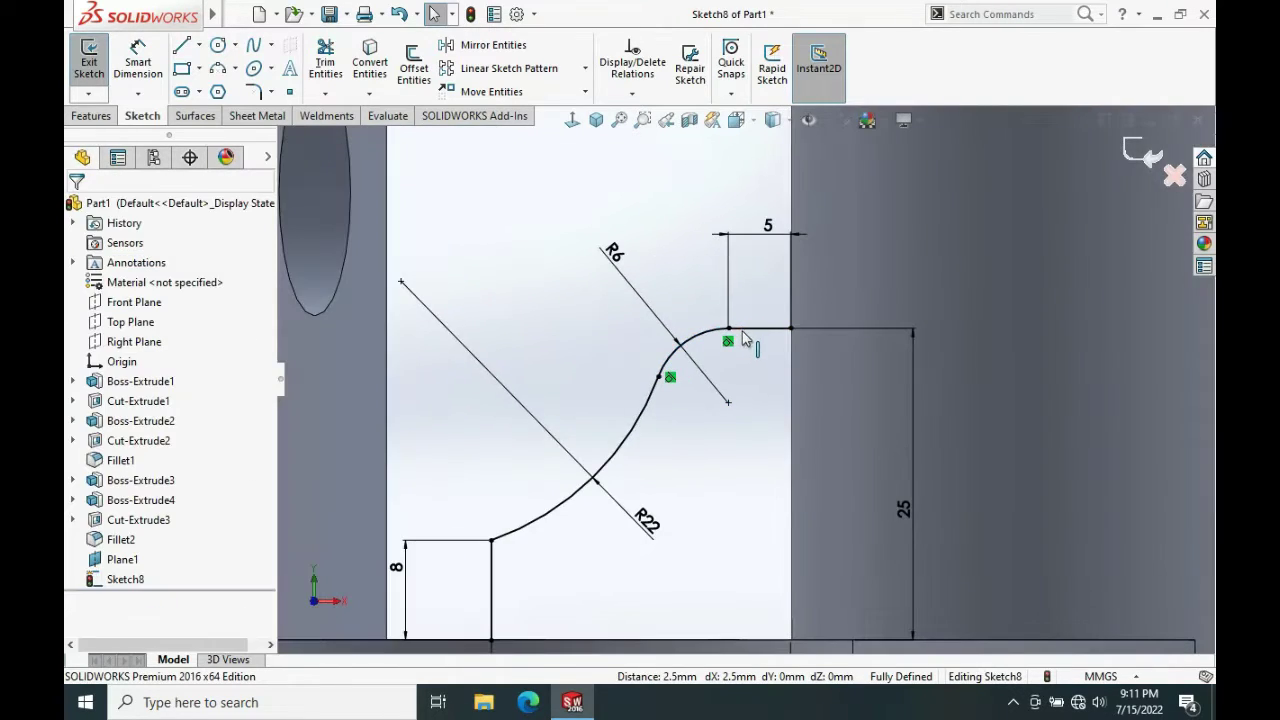
pyautogui.click(748, 329)
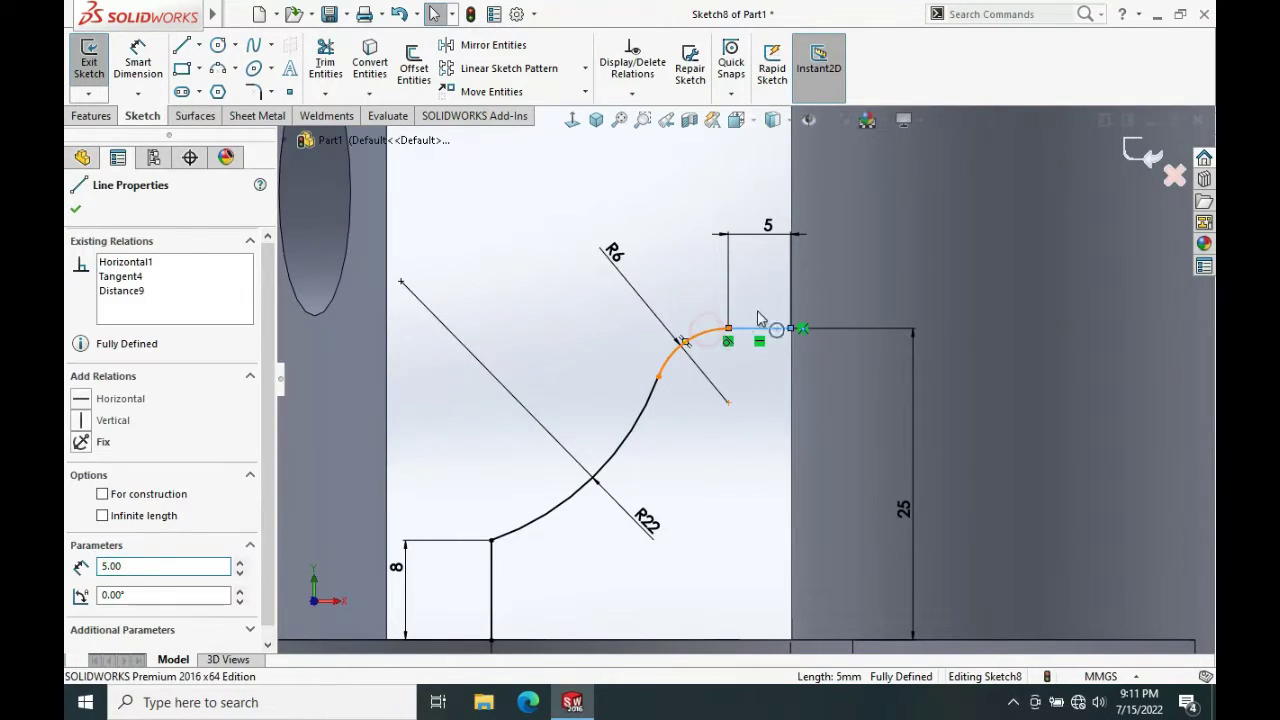
pyautogui.keyDown('ctrl'); pyautogui.click(705, 332); pyautogui.keyUp('ctrl')
pyautogui.click(758, 256)
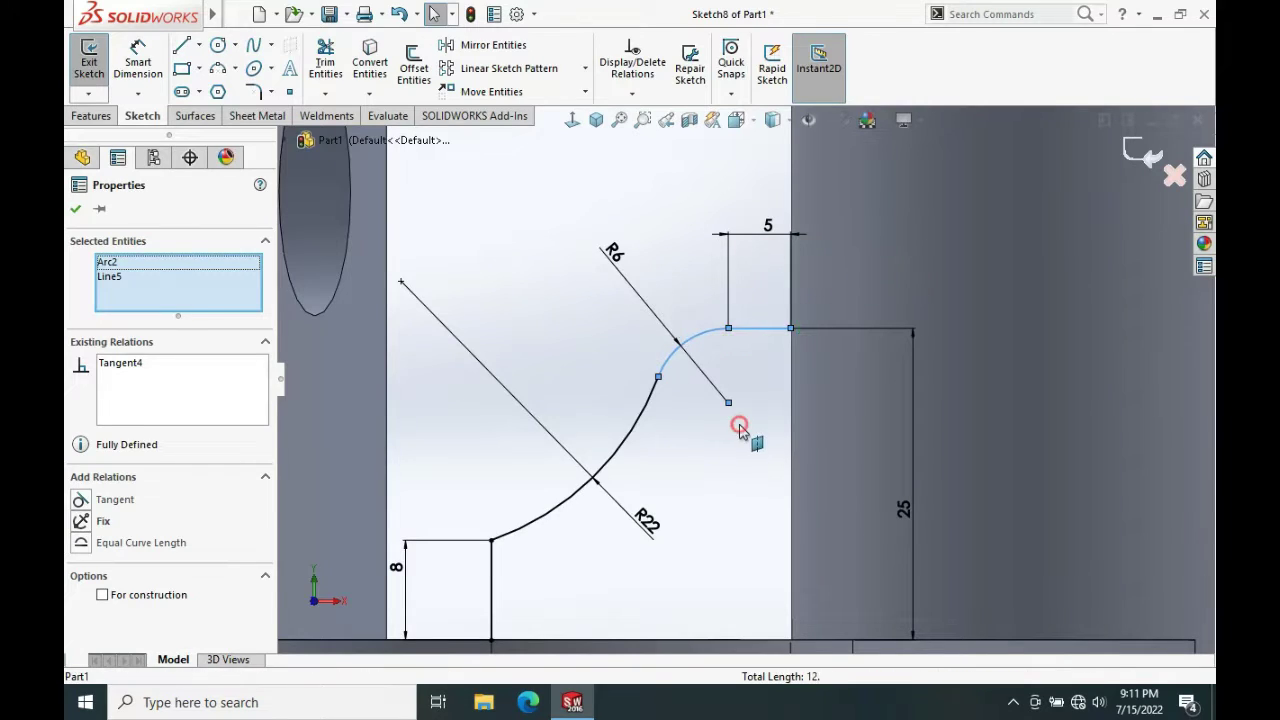
# Close the profile with a 24 mm line along the plate's top edge and a 25 mm vertical line along the cylinder's edge
pyautogui.scroll(3, 742, 365)
pyautogui.press('s')
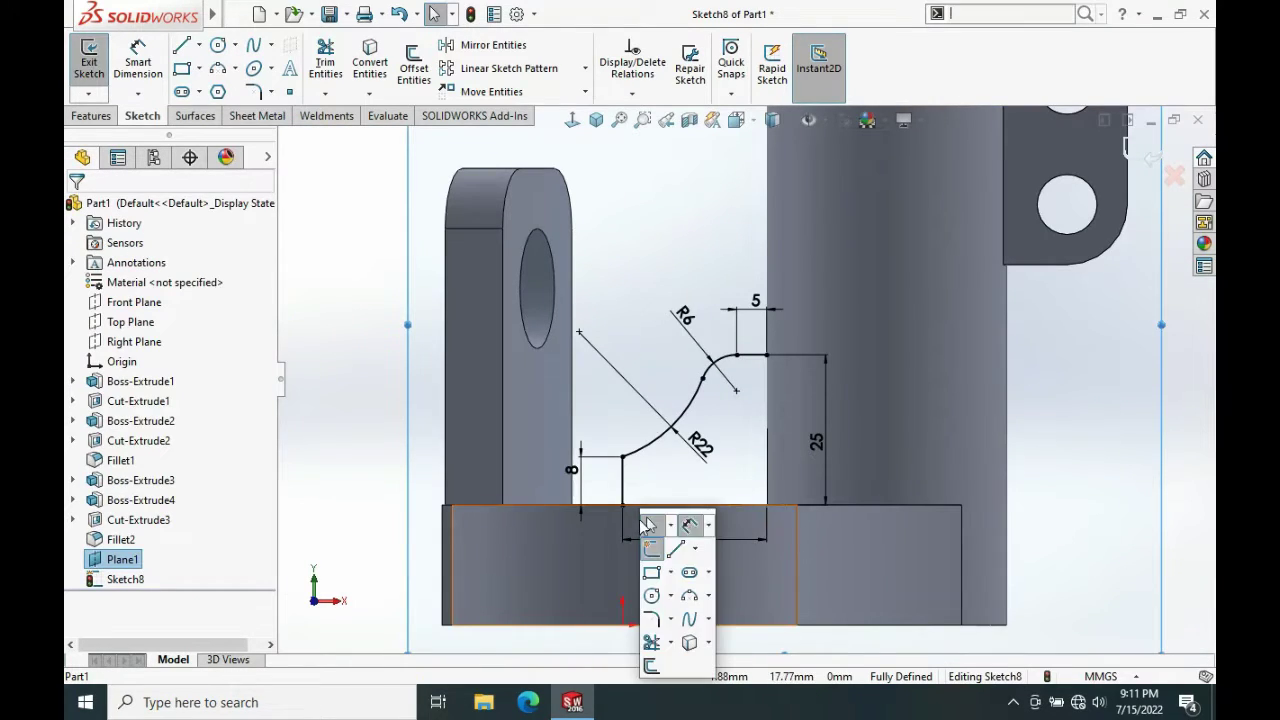
pyautogui.click(676, 549)
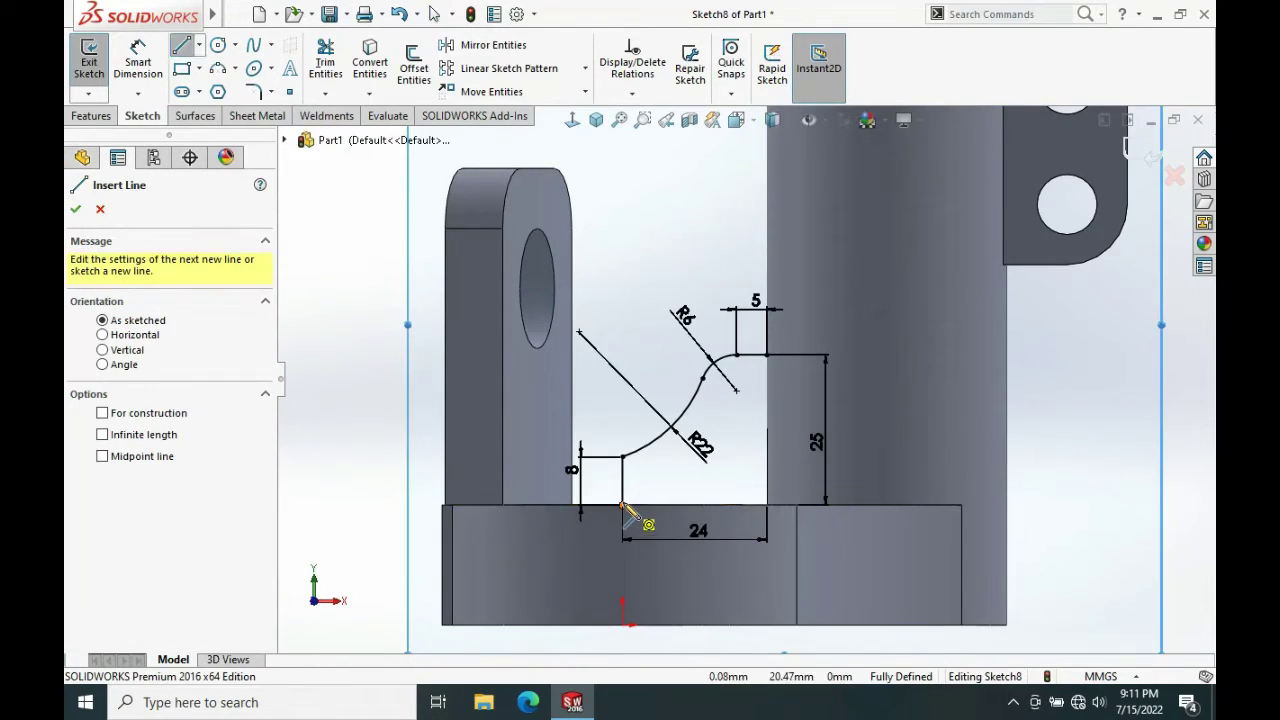
pyautogui.click(622, 506)
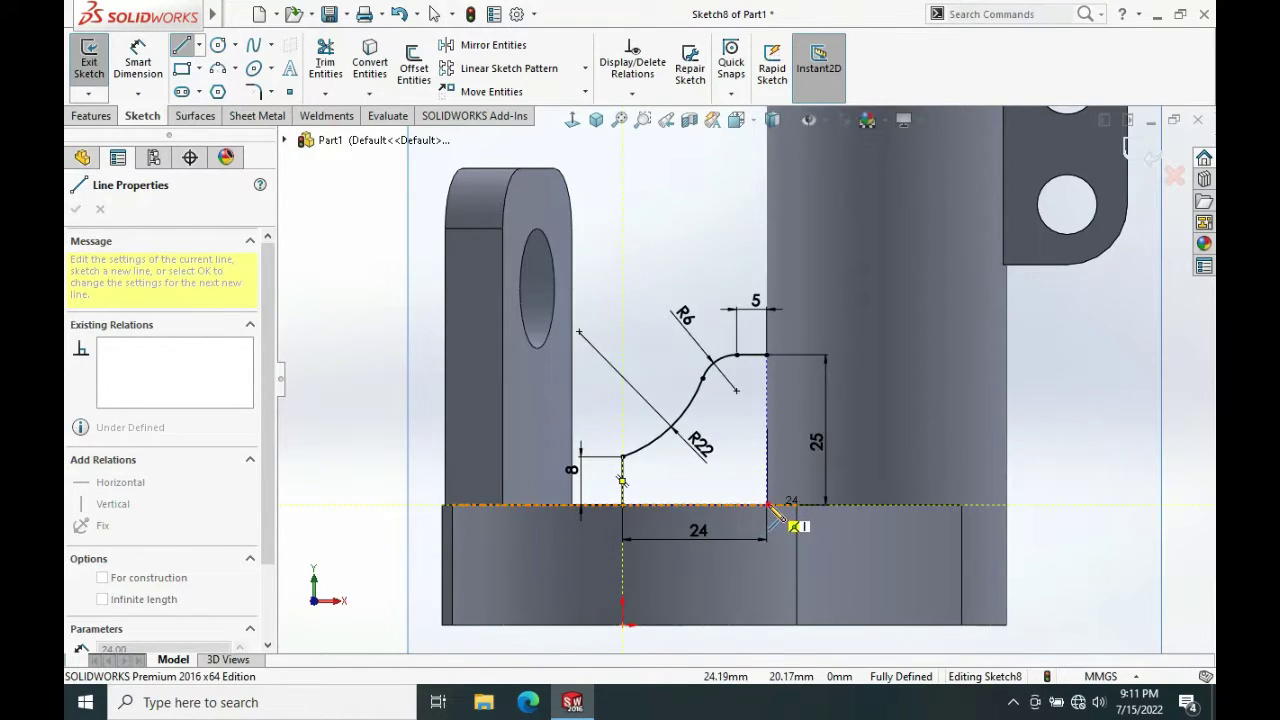
pyautogui.click(768, 506)
pyautogui.click(767, 355)
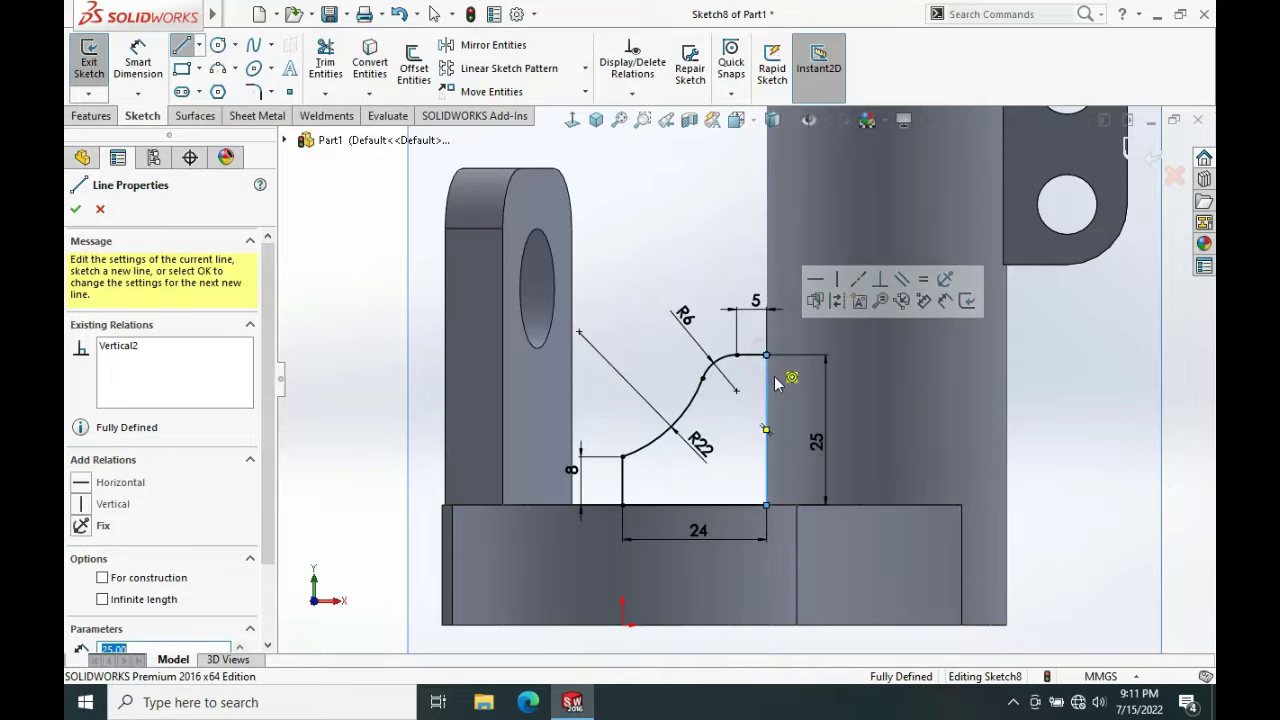
pyautogui.press('Escape')
pyautogui.press('Escape')
# Inspect the profile's two closing lines and its position relative to the plate and cylinder
pyautogui.scroll(-3, 768, 434)
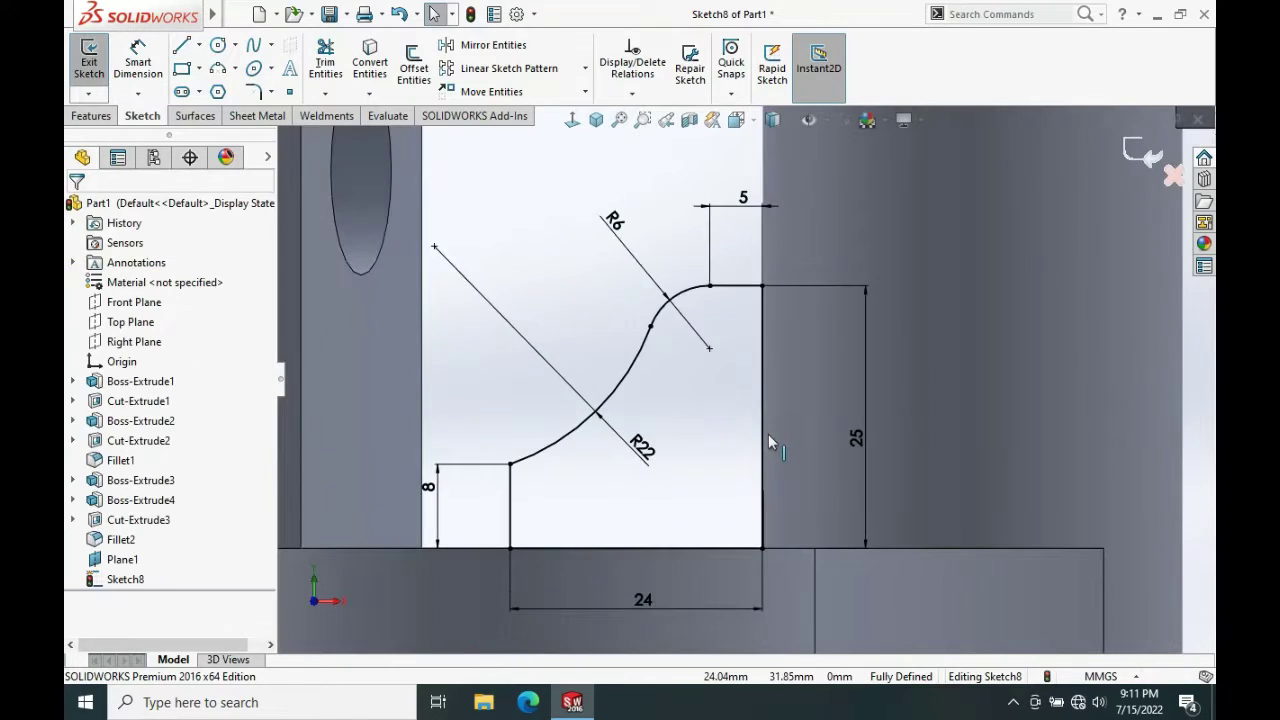
pyautogui.click(763, 492)
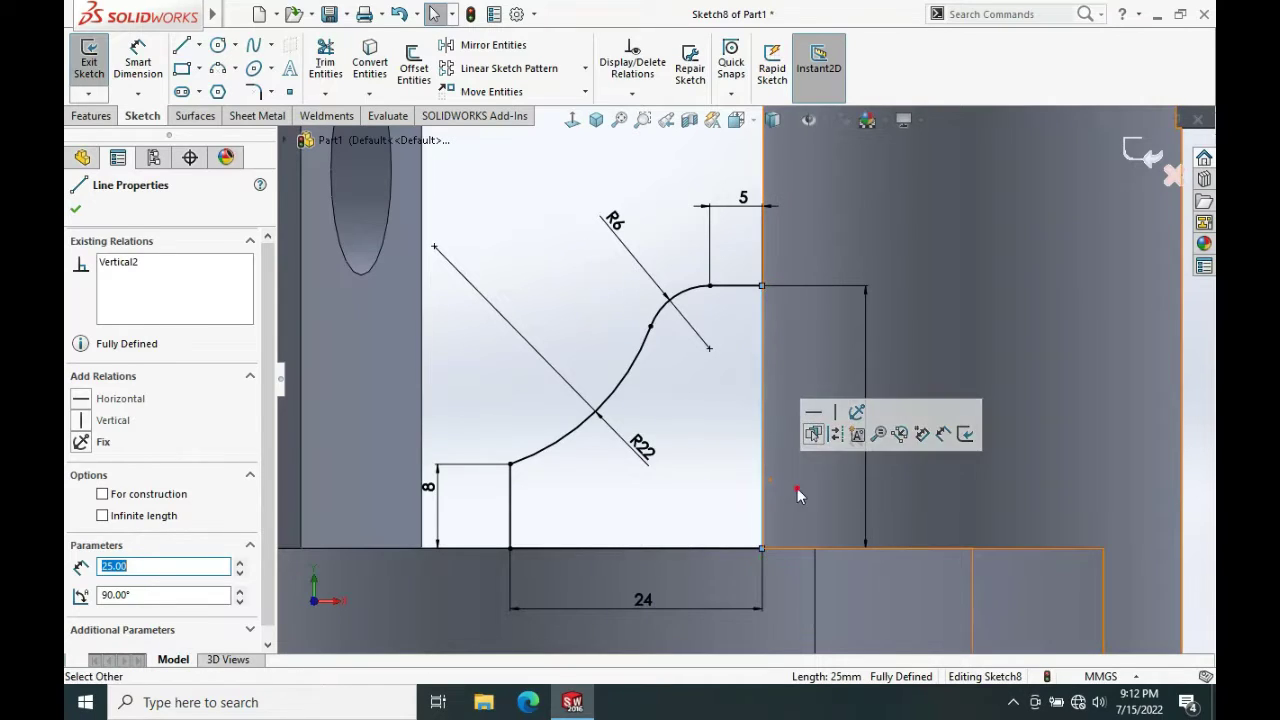
pyautogui.click(797, 490)
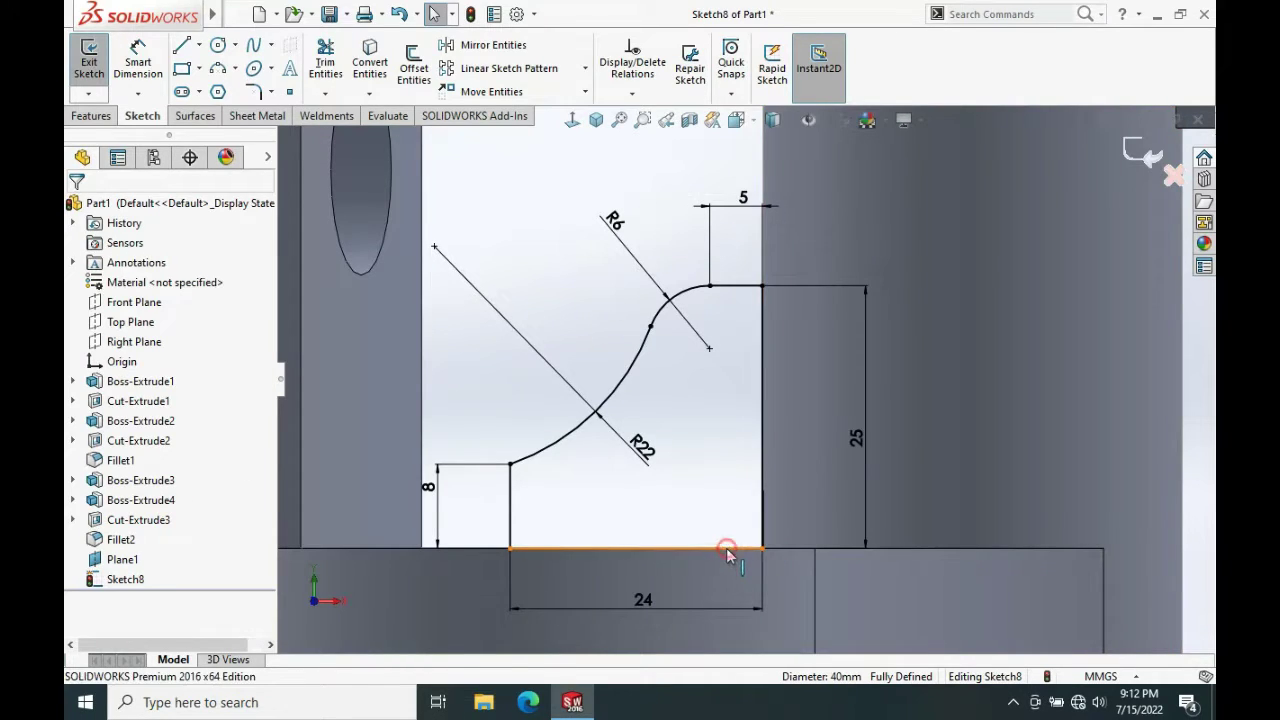
pyautogui.click(726, 549)
pyautogui.scroll(2, 700, 512)
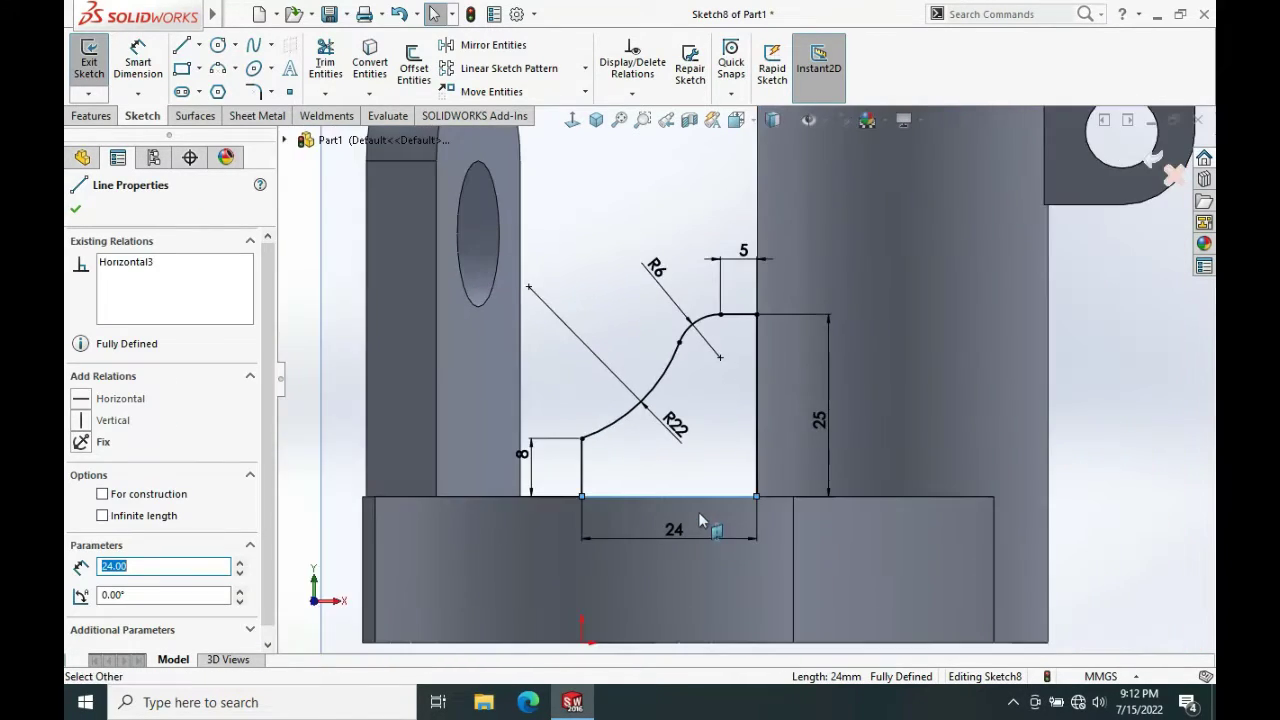
pyautogui.moveTo(699, 512); pyautogui.dragTo(708, 534, button='middle')
pyautogui.scroll(3, 708, 533)
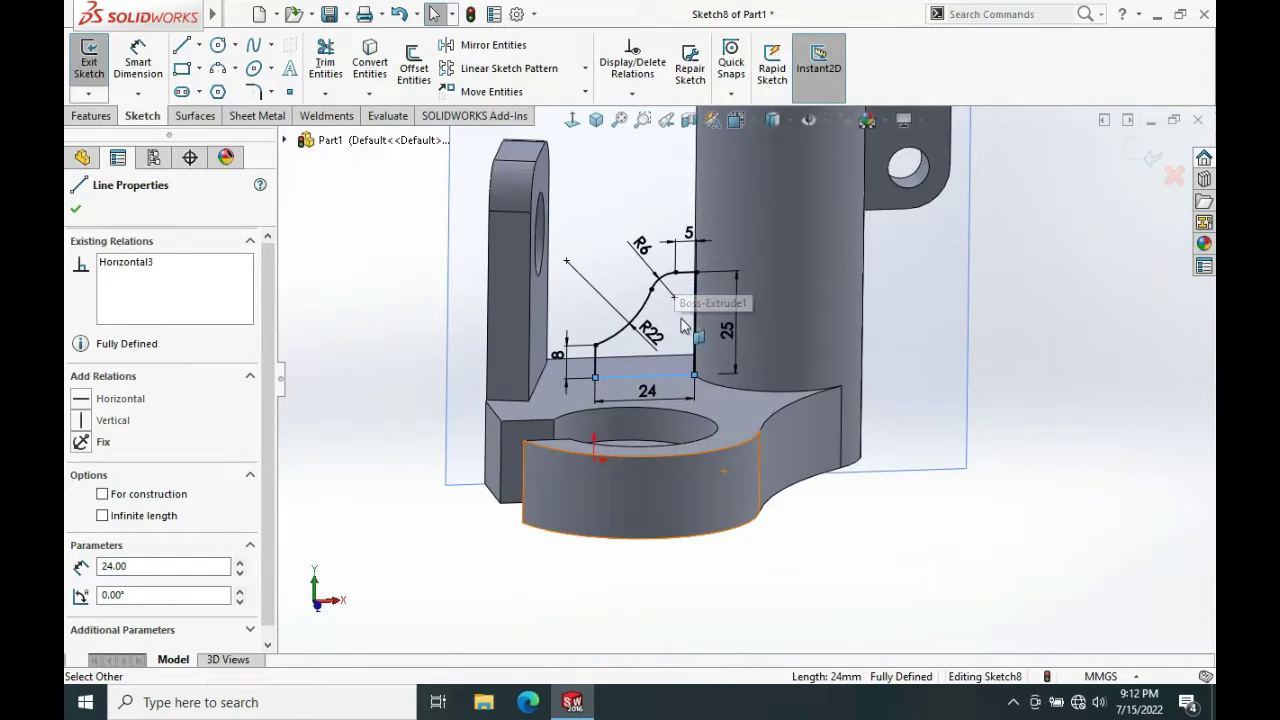
pyautogui.scroll(-3, 681, 328)
pyautogui.moveTo(689, 355); pyautogui.dragTo(703, 400, button='middle')
pyautogui.press('Escape')
pyautogui.scroll(2, 655, 405)
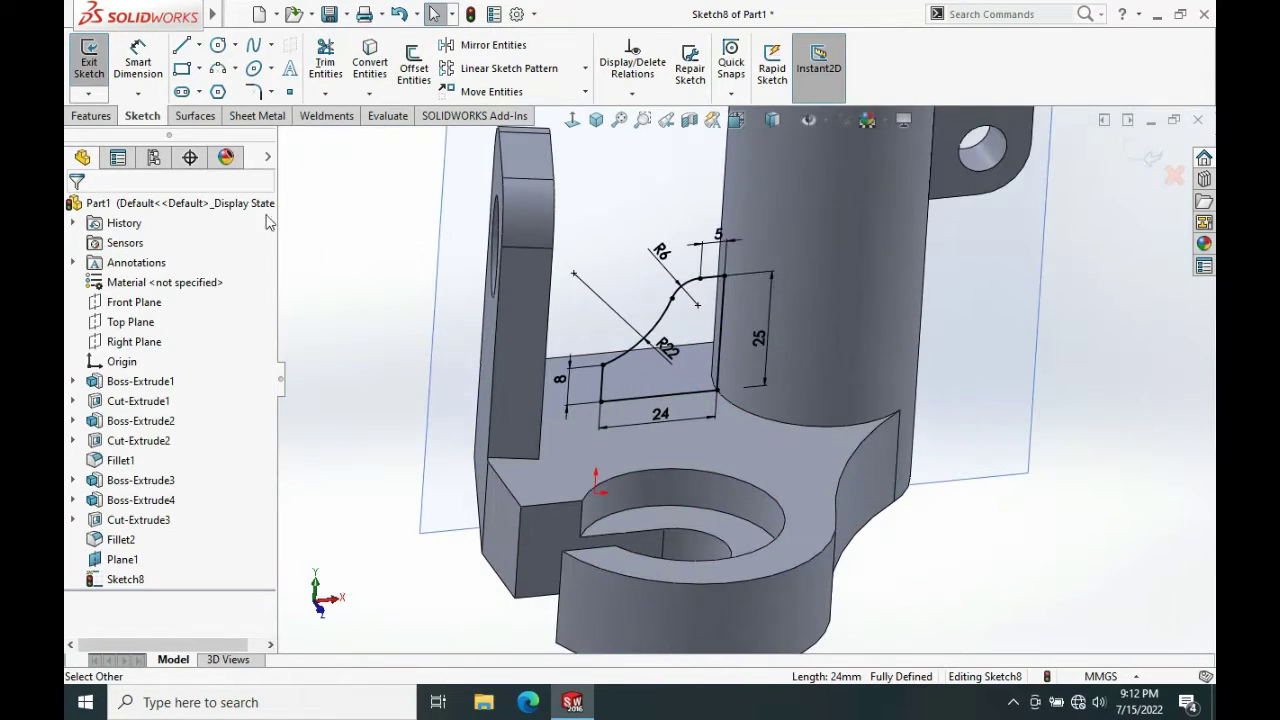
# Set up a Mid Plane boss extrusion of the curved rib profile with a depth of 6 mm
pyautogui.click(92, 117)
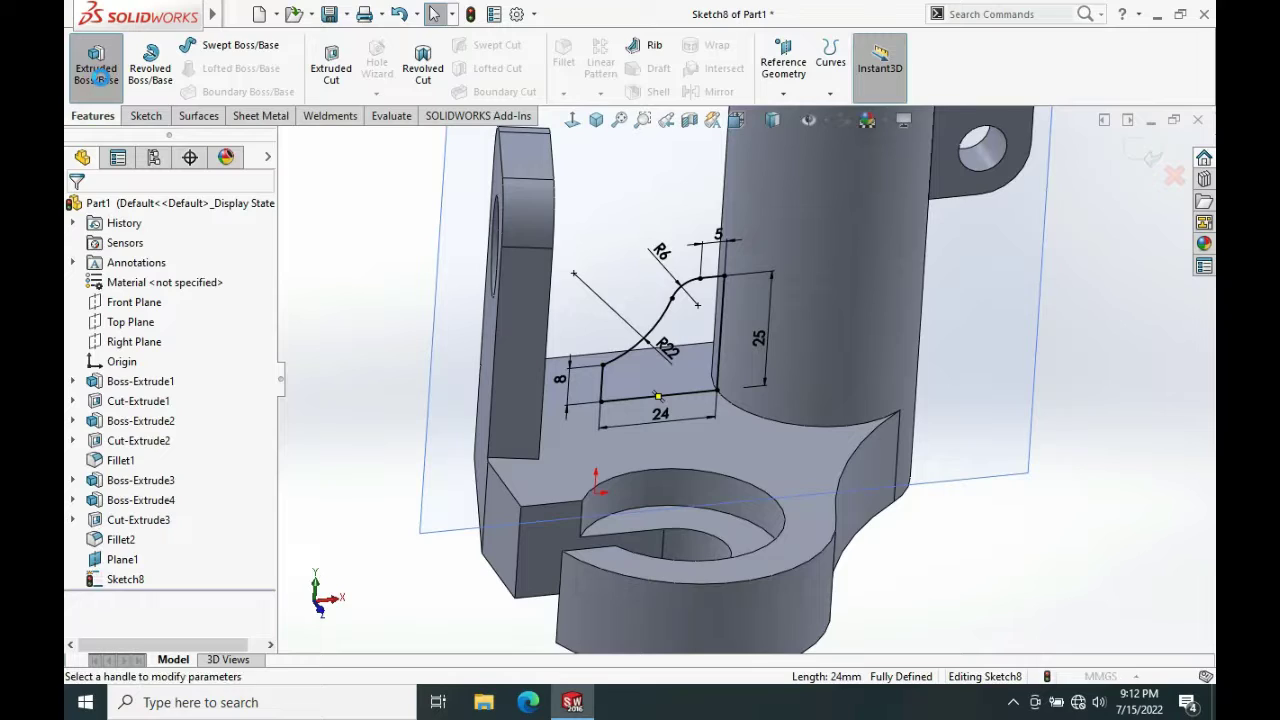
pyautogui.click(96, 70)
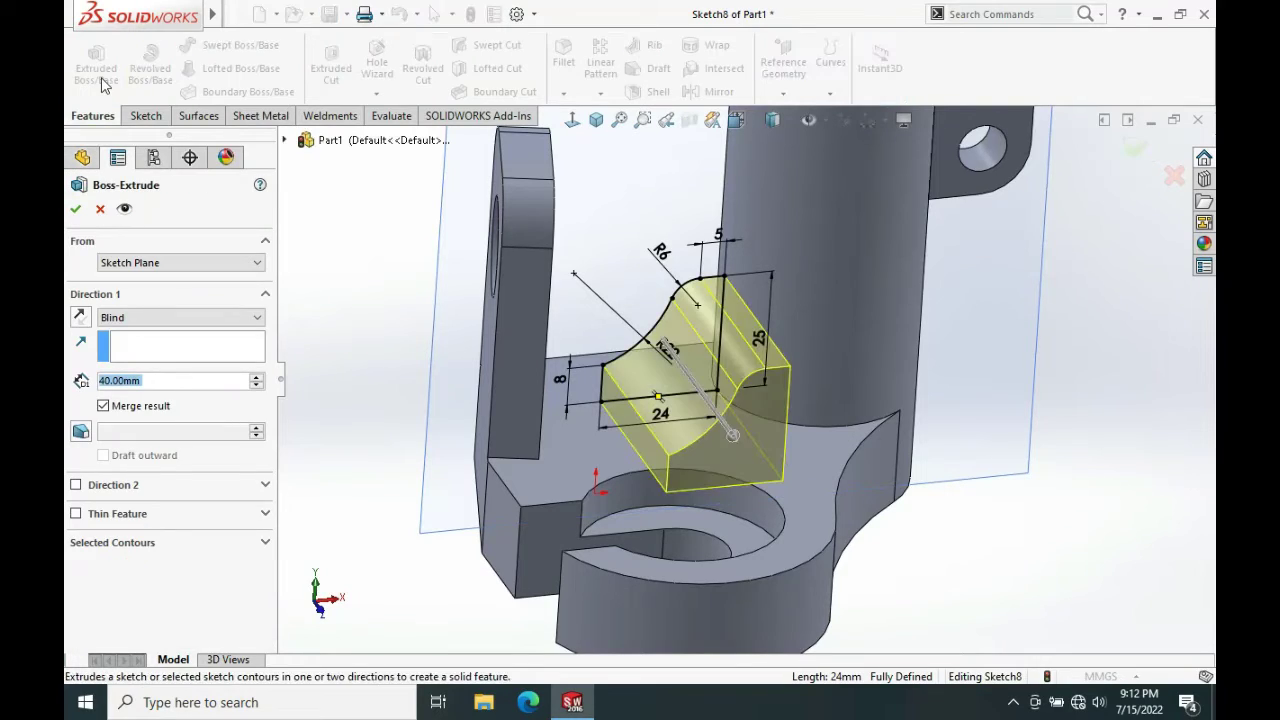
pyautogui.click(174, 317)
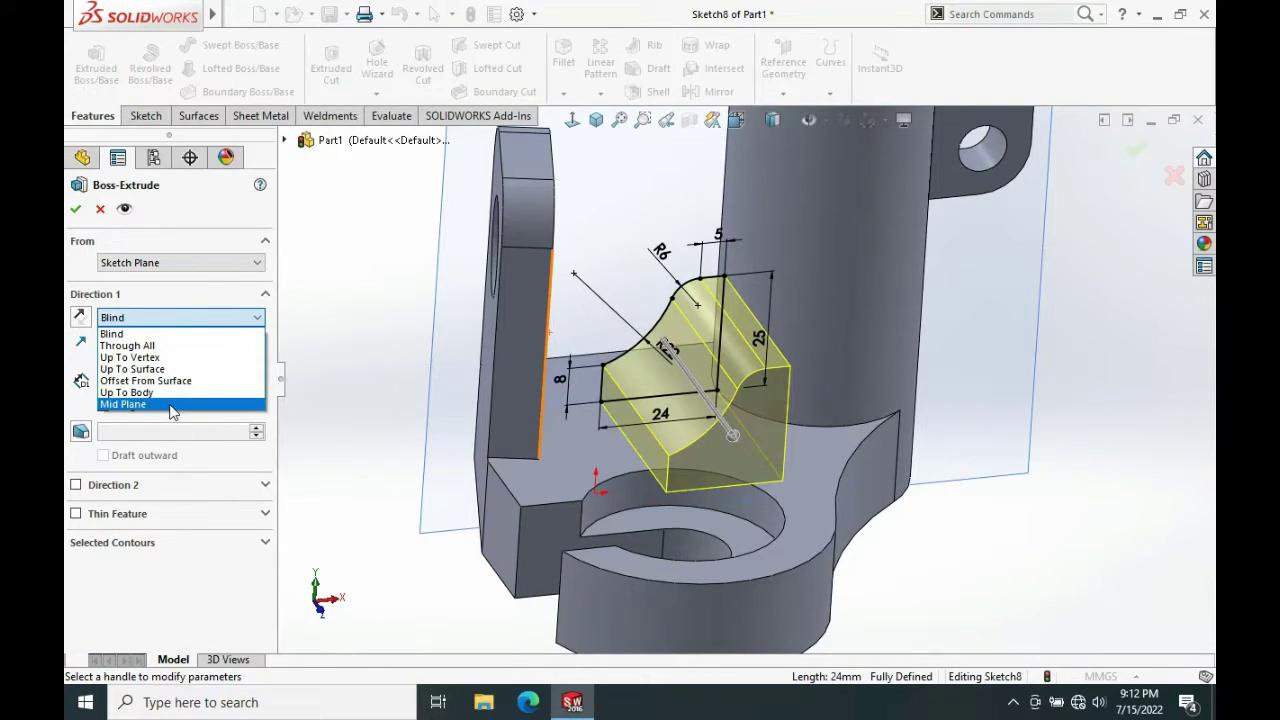
pyautogui.click(172, 405)
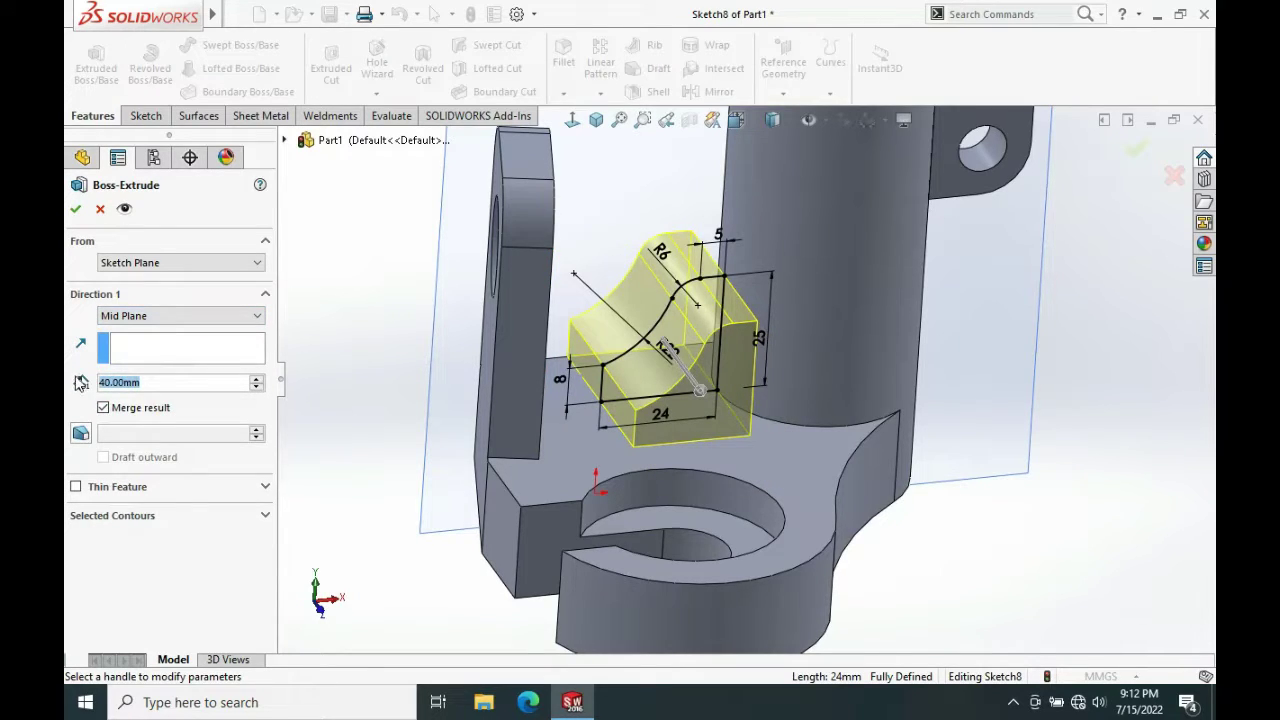
pyautogui.write('6')
pyautogui.press('Return')
pyautogui.scroll(-3, 716, 334)
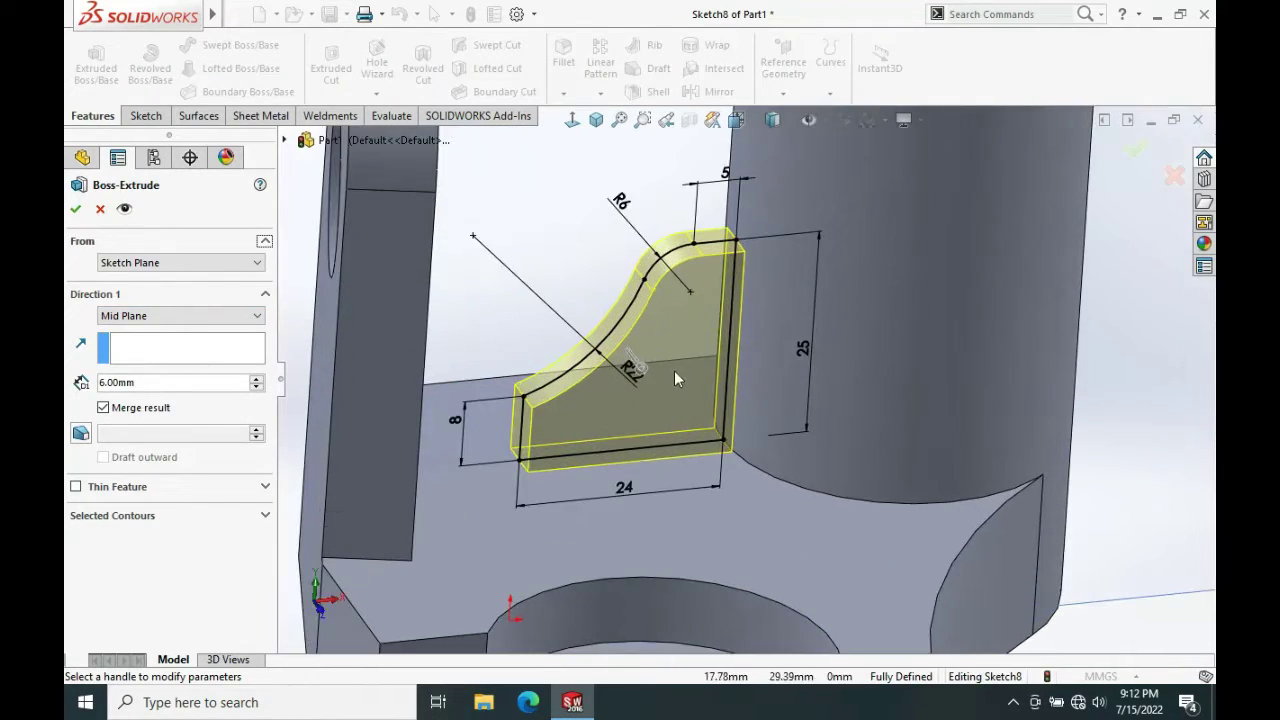
pyautogui.moveTo(675, 375)
pyautogui.mouseDown(button='middle')
pyautogui.moveTo(688, 306)
pyautogui.moveTo(664, 423)
pyautogui.moveTo(660, 362)
pyautogui.moveTo(686, 418)
pyautogui.mouseUp(button='middle')
pyautogui.scroll(3, 664, 423)
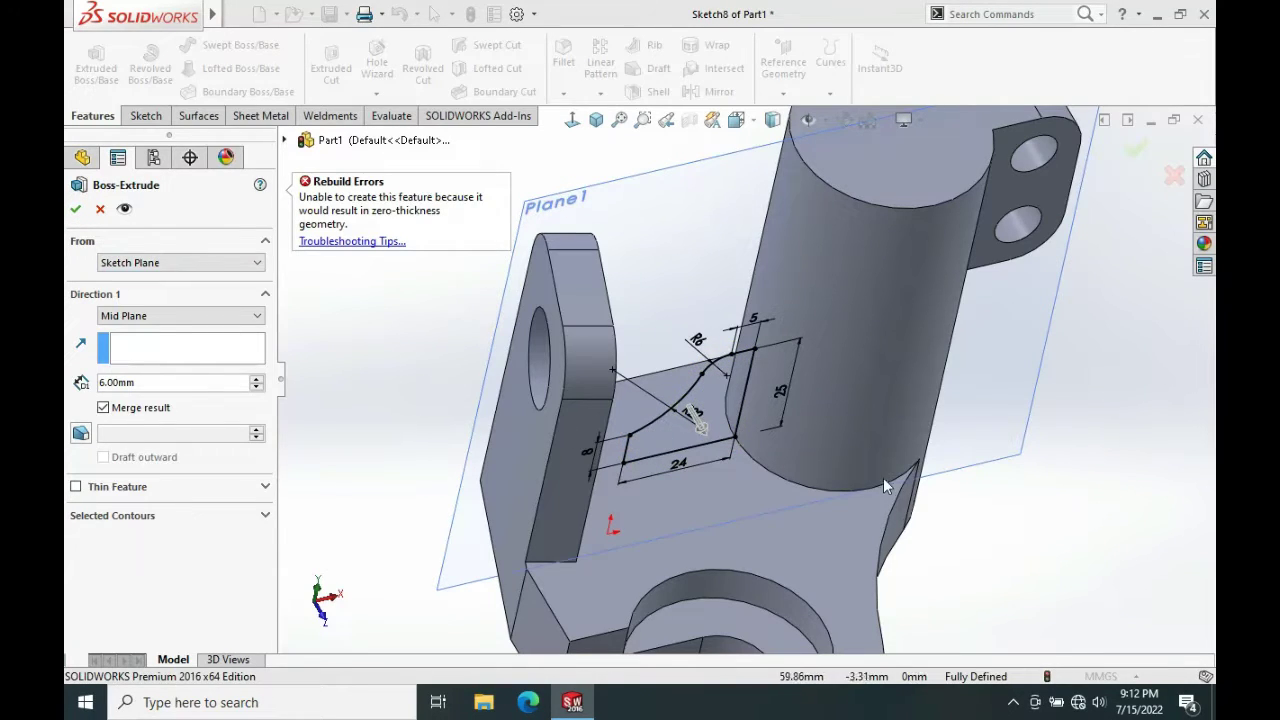
# Turn off Merge result for the 6 mm rib extrusion and create it as a separate body
pyautogui.scroll(-5, 697, 446)
pyautogui.moveTo(765, 383)
pyautogui.mouseDown(button='middle')
pyautogui.moveTo(743, 331)
pyautogui.moveTo(744, 283)
pyautogui.moveTo(757, 366)
pyautogui.moveTo(732, 374)
pyautogui.mouseUp(button='middle')
pyautogui.scroll(1, 738, 370)
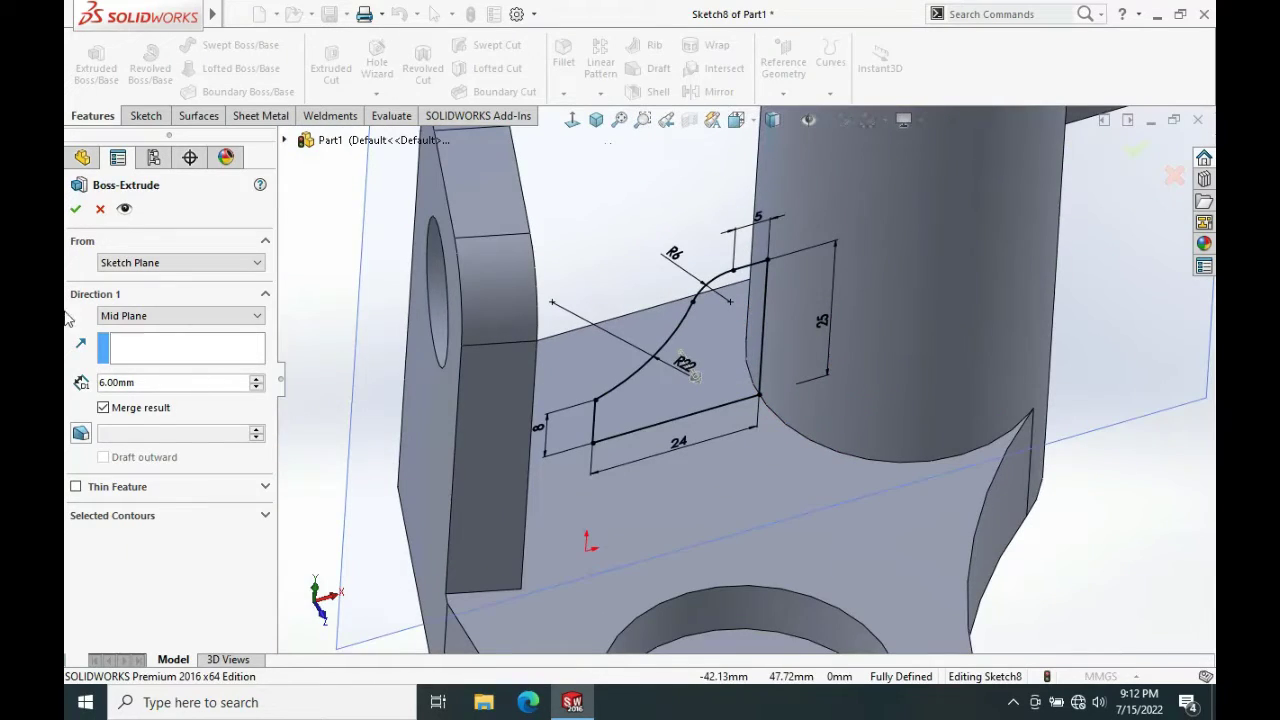
pyautogui.click(74, 210)
pyautogui.click(739, 356)
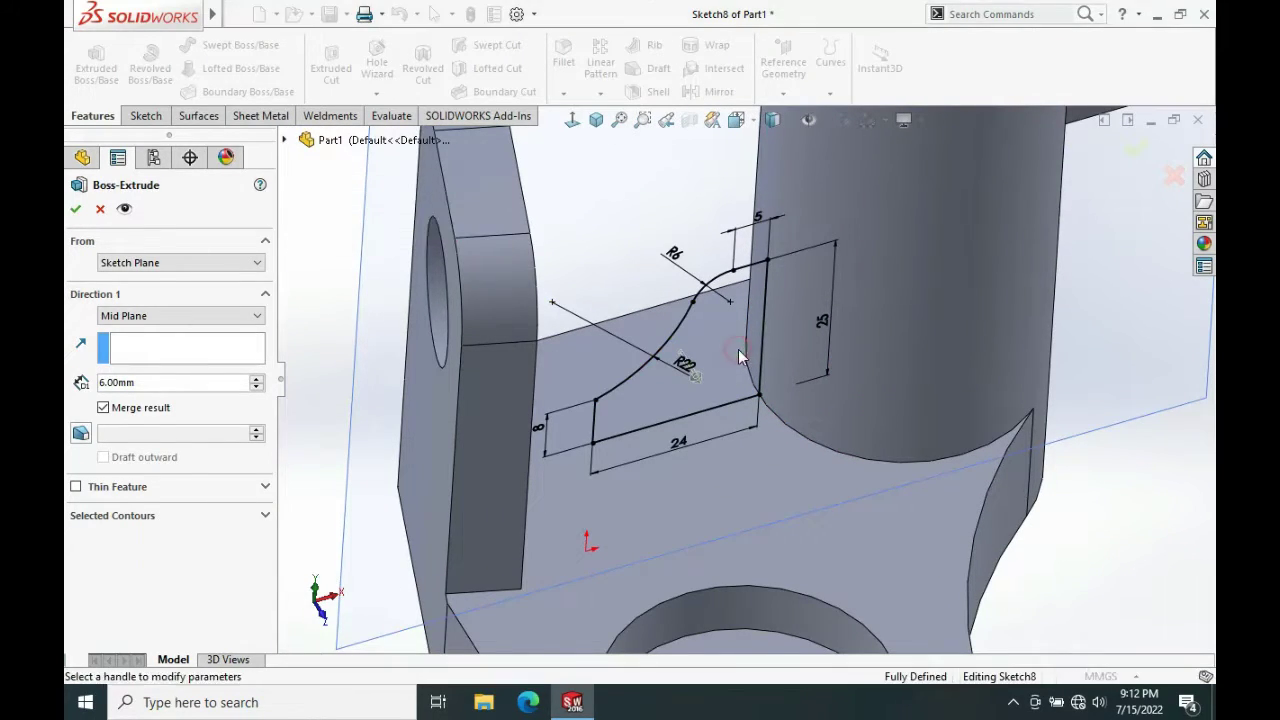
pyautogui.click(146, 352)
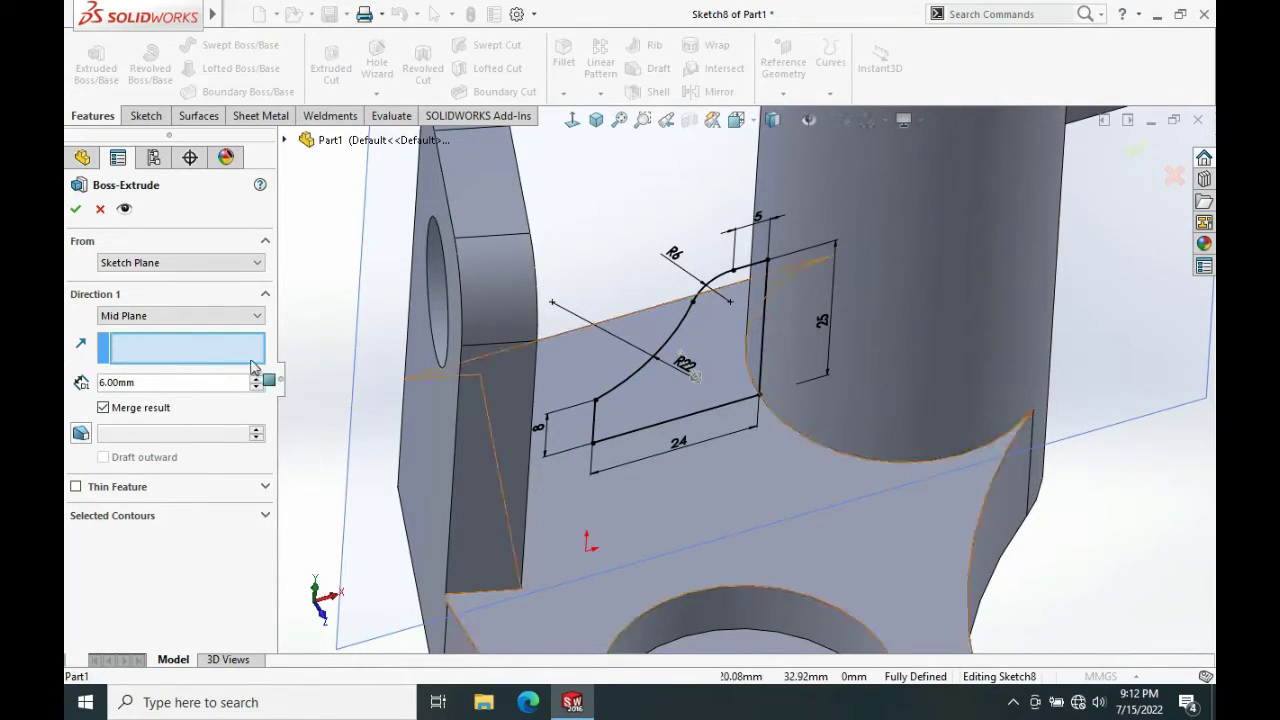
pyautogui.click(103, 408)
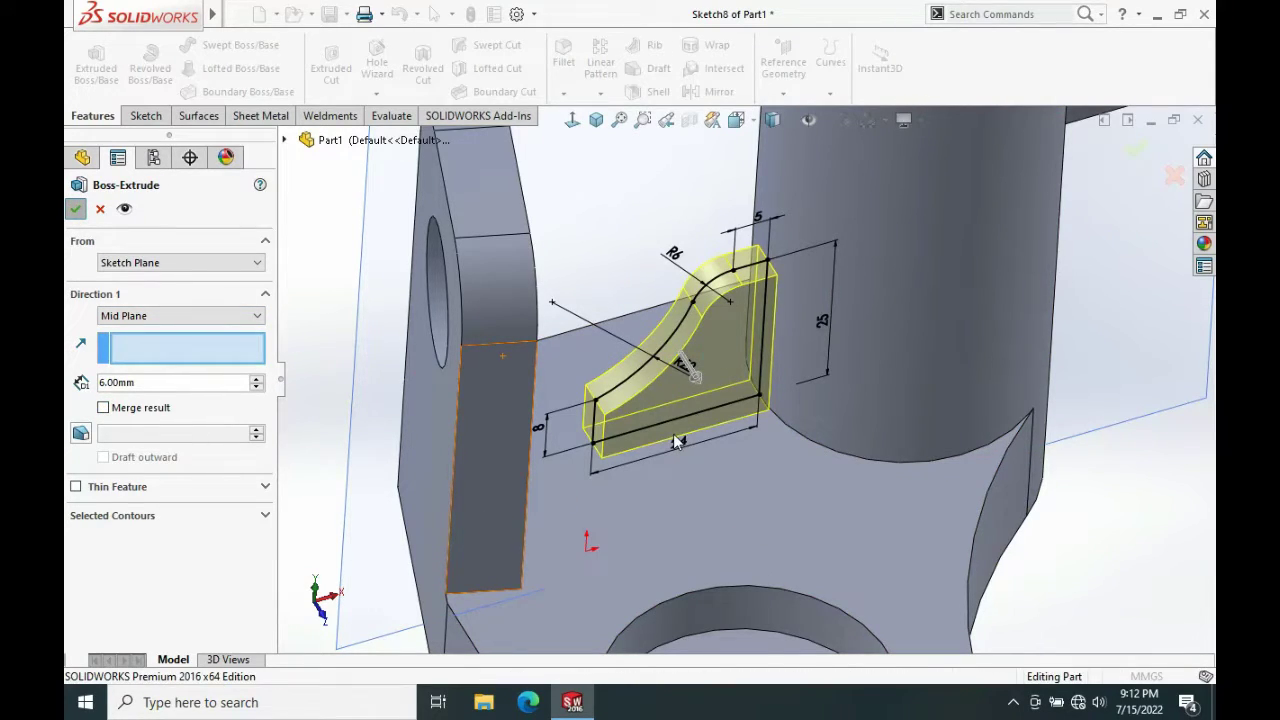
pyautogui.scroll(4, 626, 405)
pyautogui.click(475, 280)
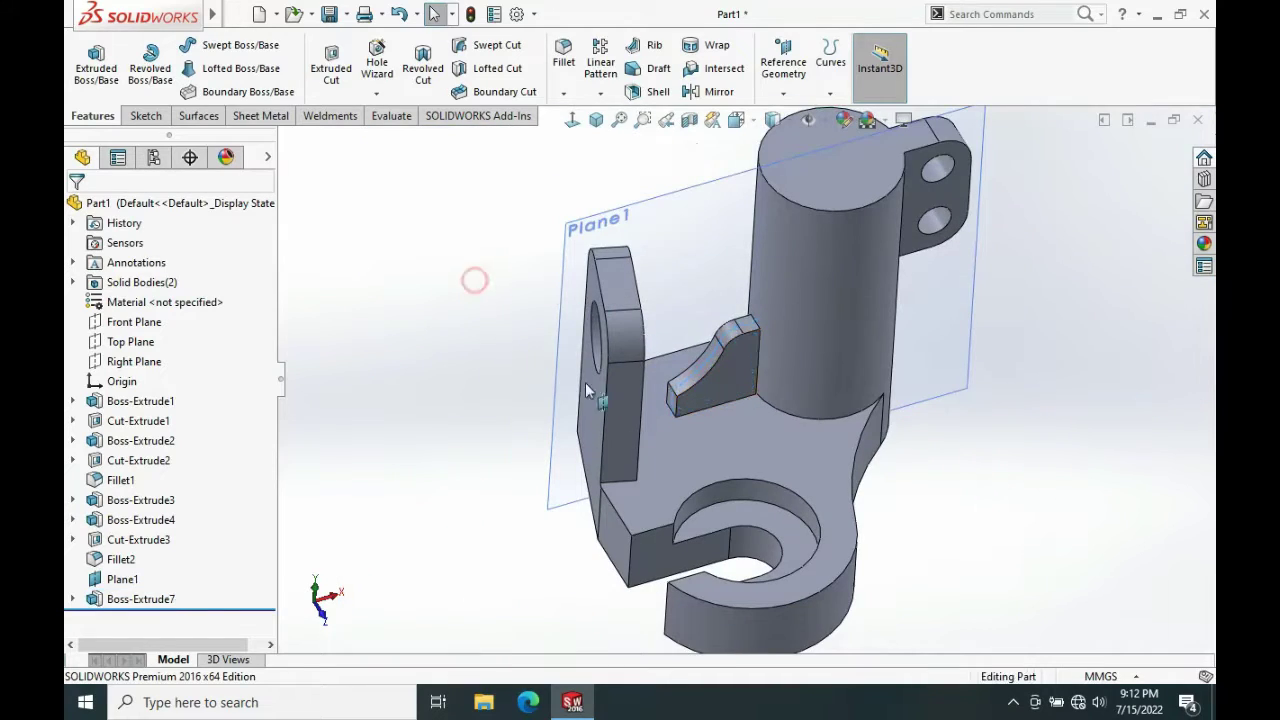
# Hide the reference plane Plane1 that runs through the rib and cylinder
pyautogui.scroll(-4, 745, 376)
pyautogui.moveTo(738, 378); pyautogui.dragTo(751, 355, button='middle')
pyautogui.scroll(4, 739, 372)
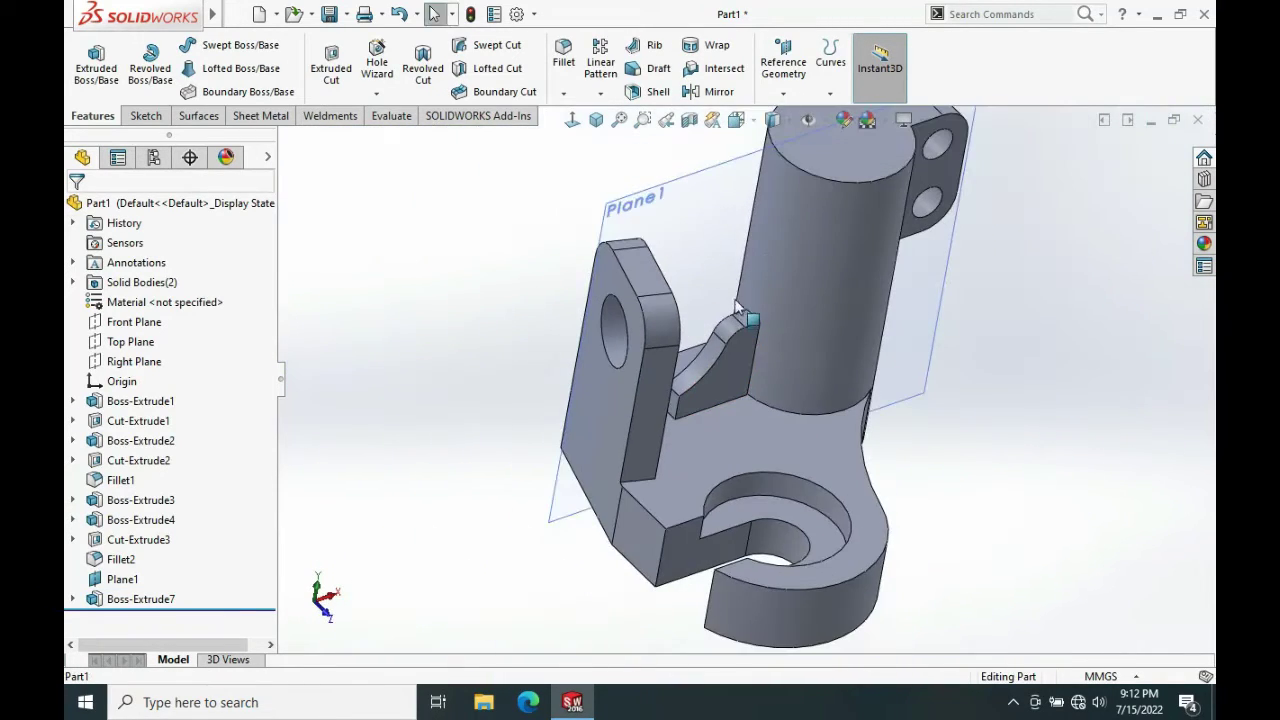
pyautogui.click(710, 212)
pyautogui.click(800, 160)
# Start a sketch on the rib's narrow end face beside the cylinder and convert the face's edges into sketch lines
pyautogui.scroll(-6, 762, 306)
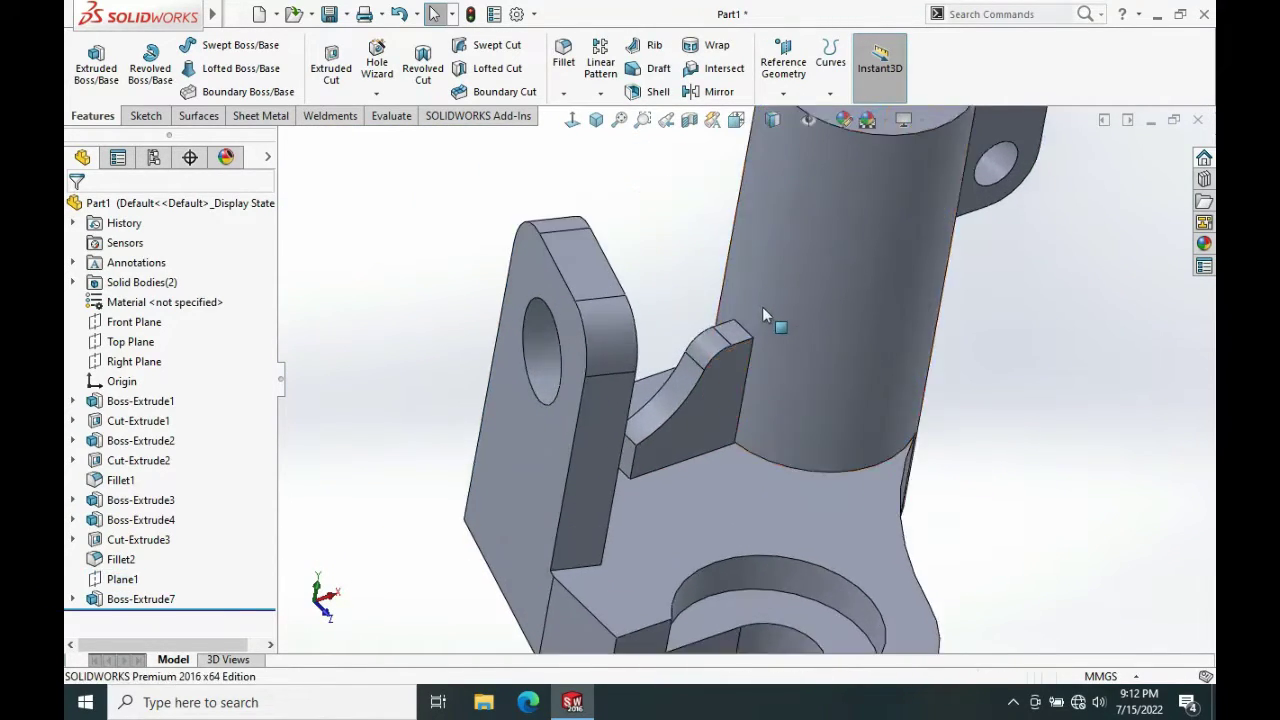
pyautogui.scroll(-7, 726, 390)
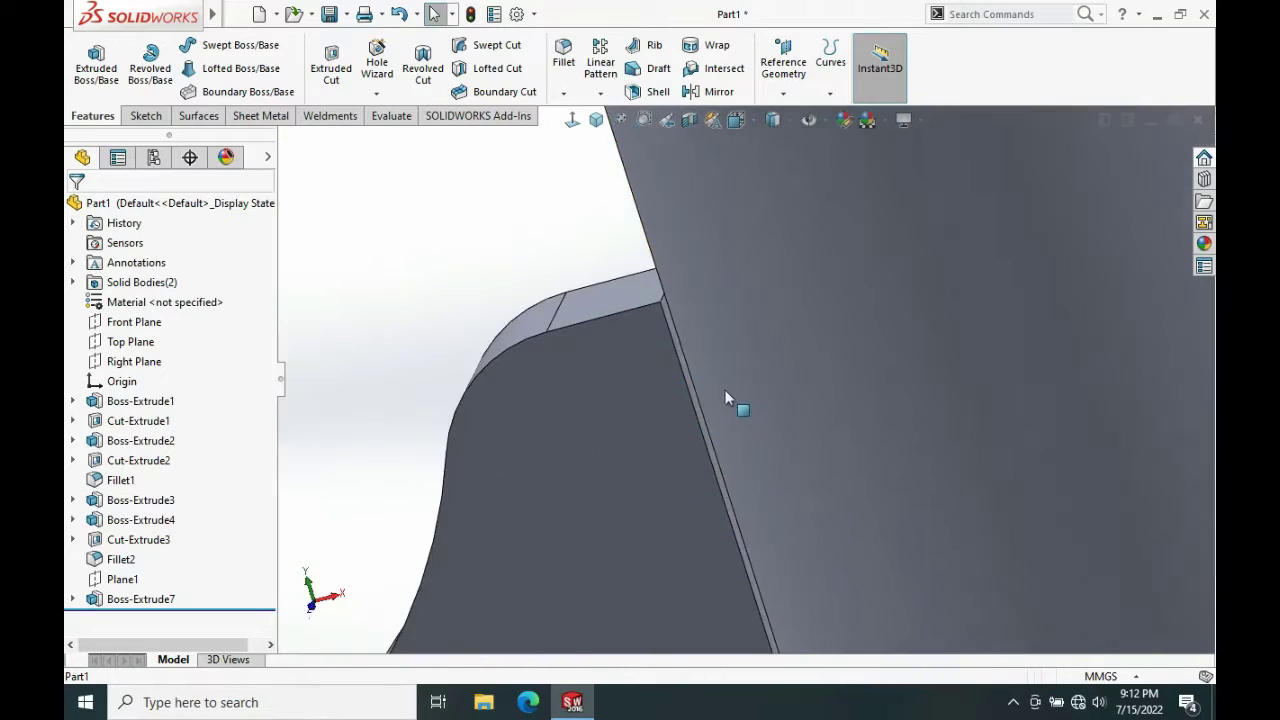
pyautogui.scroll(3, 709, 369)
pyautogui.moveTo(716, 350); pyautogui.dragTo(609, 206, button='middle')
pyautogui.click(668, 312)
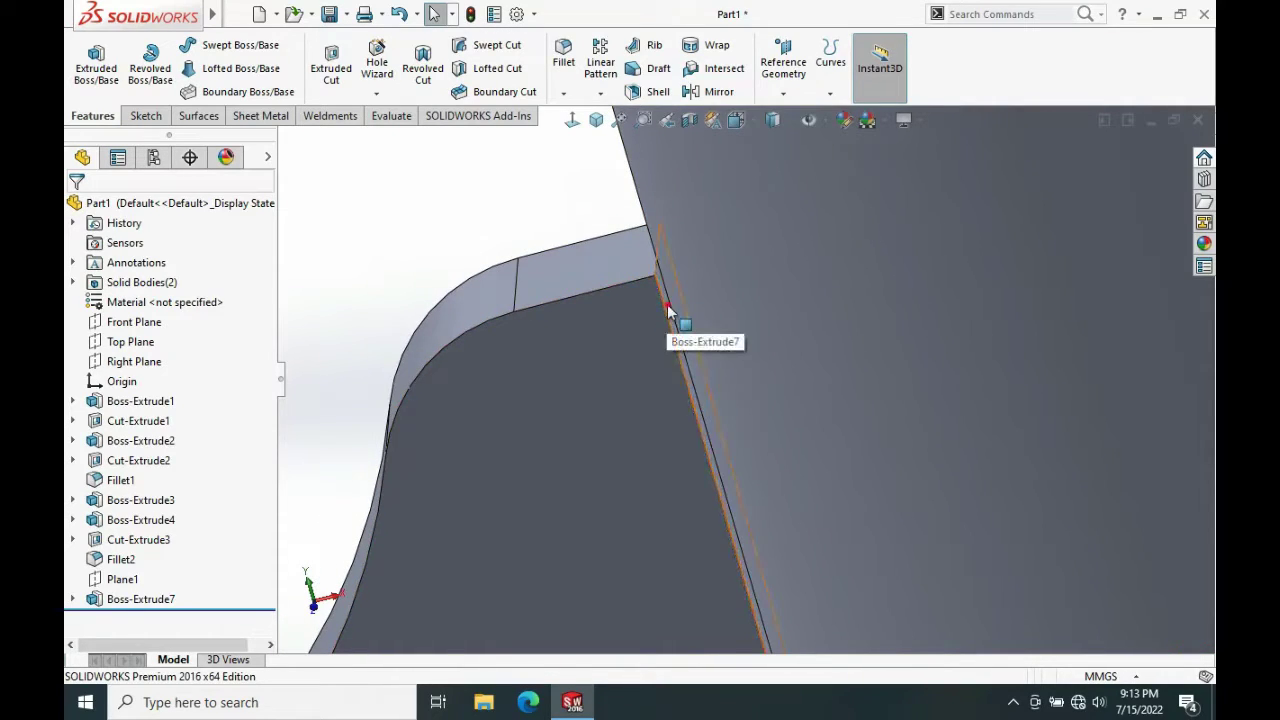
pyautogui.click(739, 251)
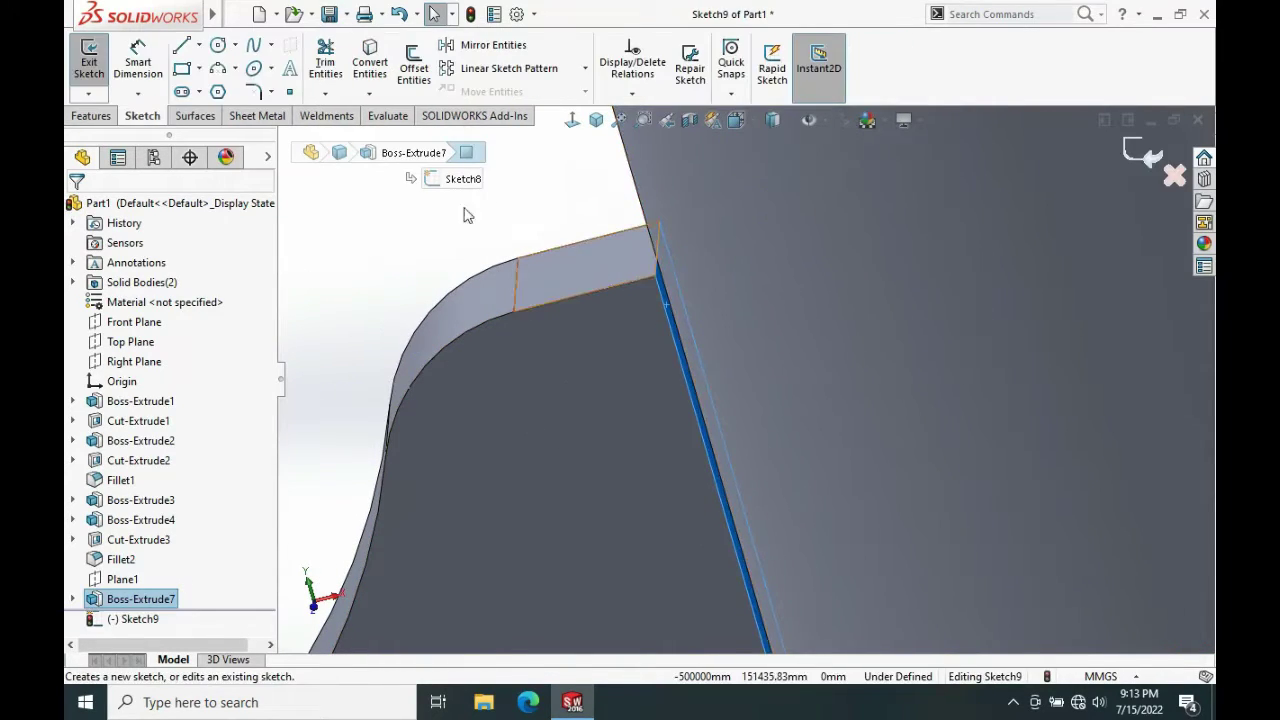
pyautogui.click(368, 64)
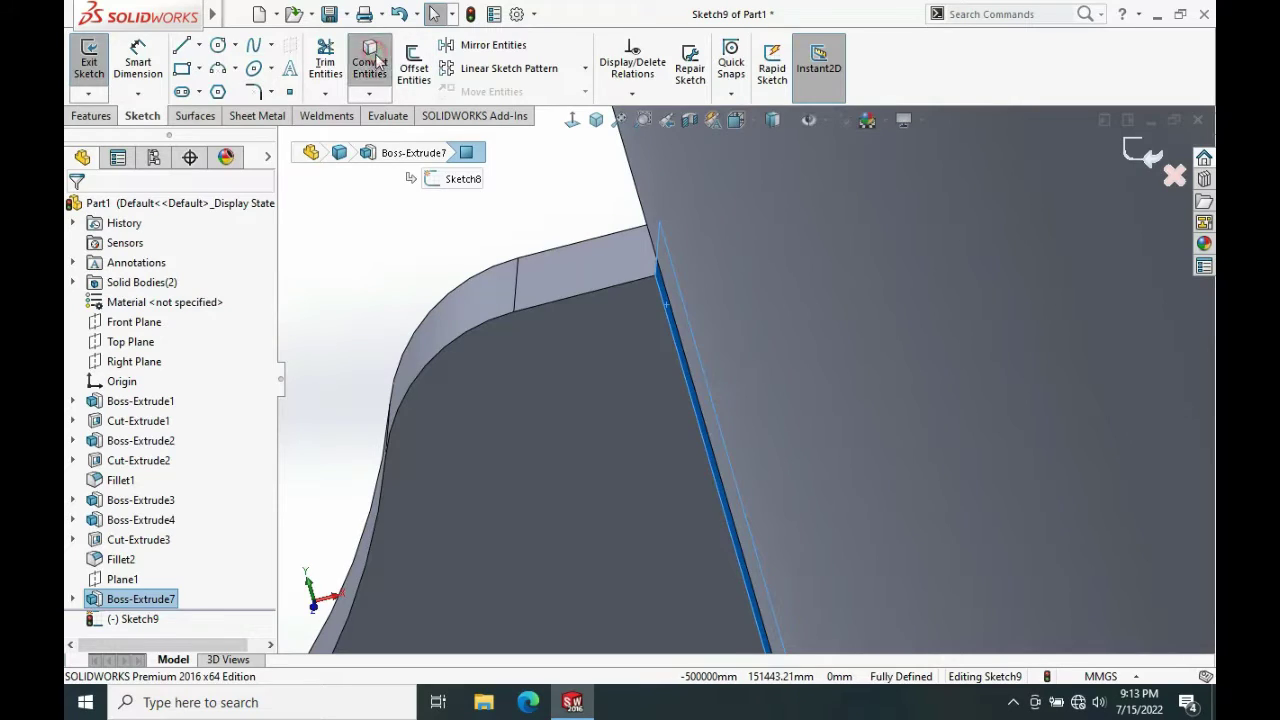
# Extrude the converted end-face outline Up To Next against the cylinder with Merge result on
pyautogui.click(80, 116)
pyautogui.click(108, 68)
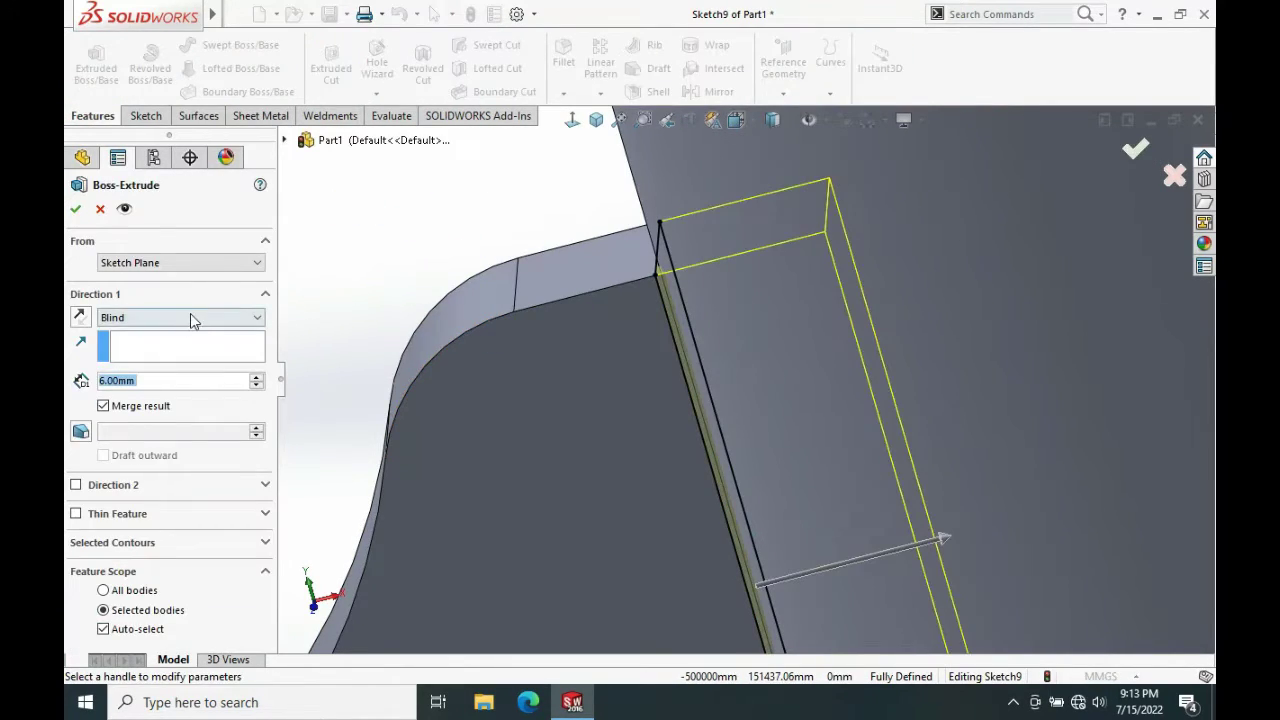
pyautogui.click(193, 317)
pyautogui.click(140, 357)
pyautogui.moveTo(607, 385)
pyautogui.mouseDown(button='middle')
pyautogui.moveTo(720, 310)
pyautogui.moveTo(646, 283)
pyautogui.moveTo(600, 206)
pyautogui.moveTo(604, 226)
pyautogui.mouseUp(button='middle')
pyautogui.scroll(-5, 621, 288)
pyautogui.click(76, 208)
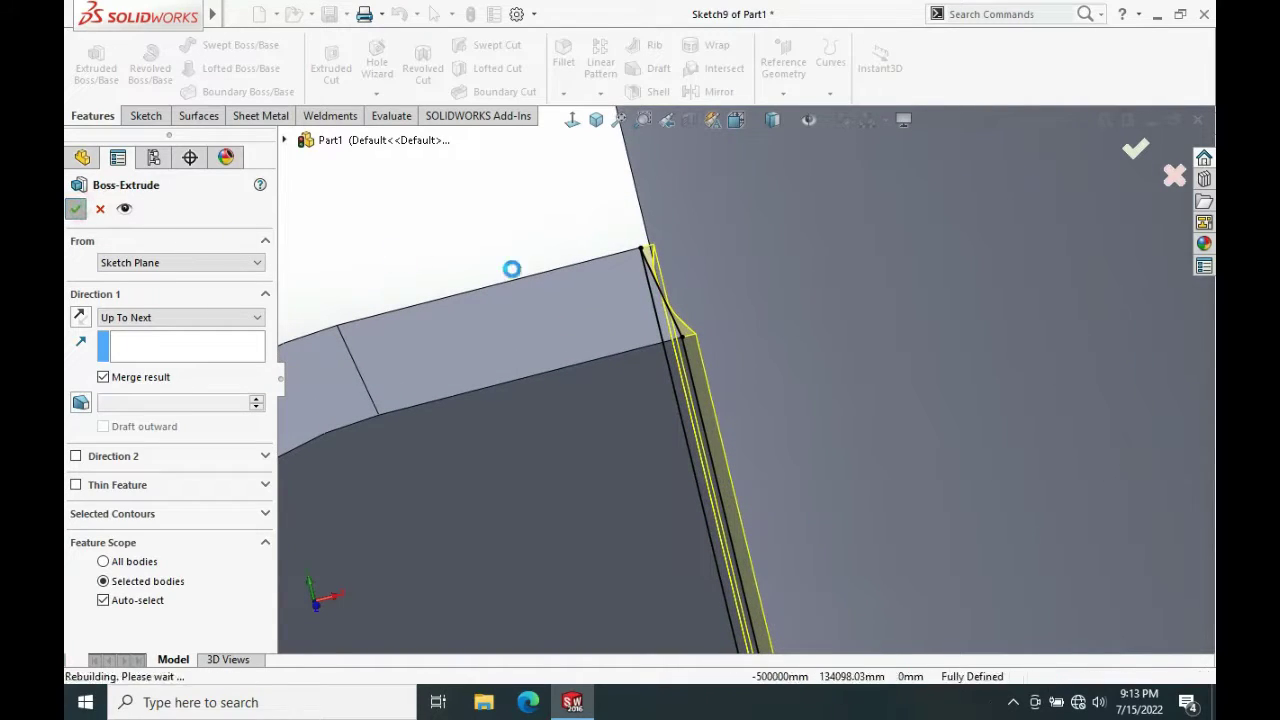
pyautogui.click(543, 223)
# Inspect the joint between the curved rib, the cylinder and the plate from several angles
pyautogui.scroll(10, 668, 378)
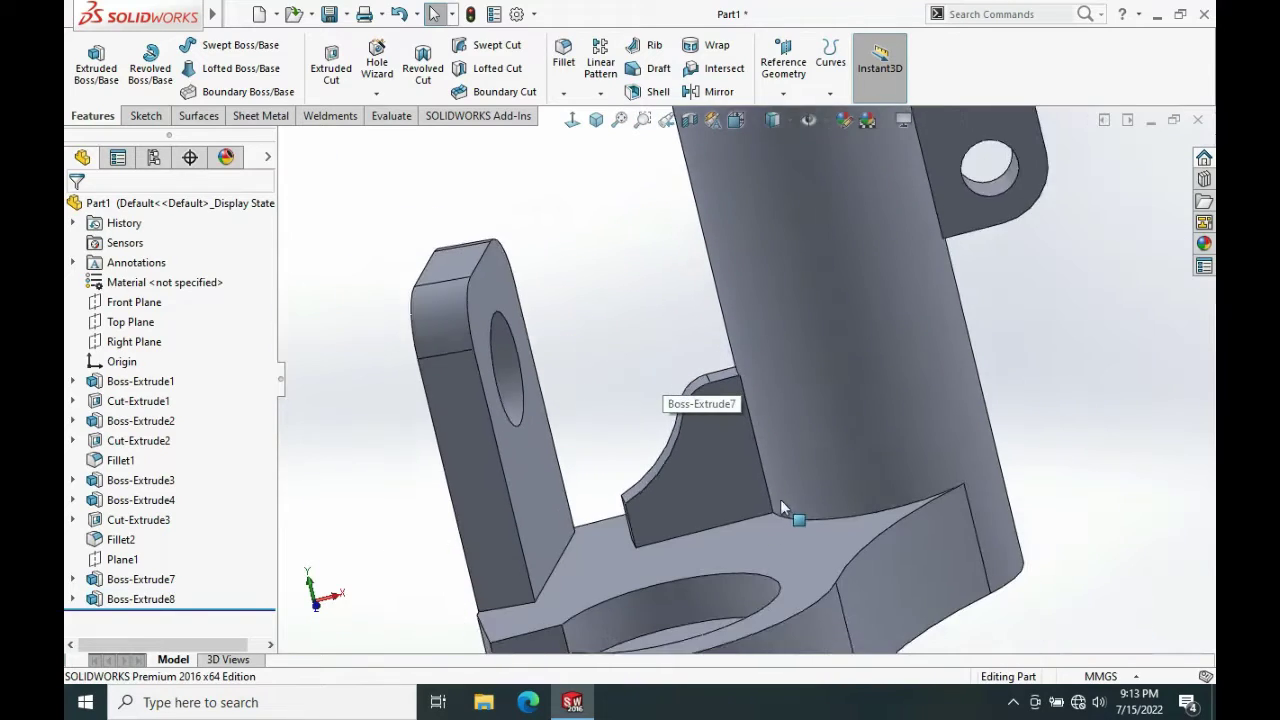
pyautogui.scroll(-3, 738, 440)
pyautogui.moveTo(738, 427); pyautogui.dragTo(753, 387, button='middle')
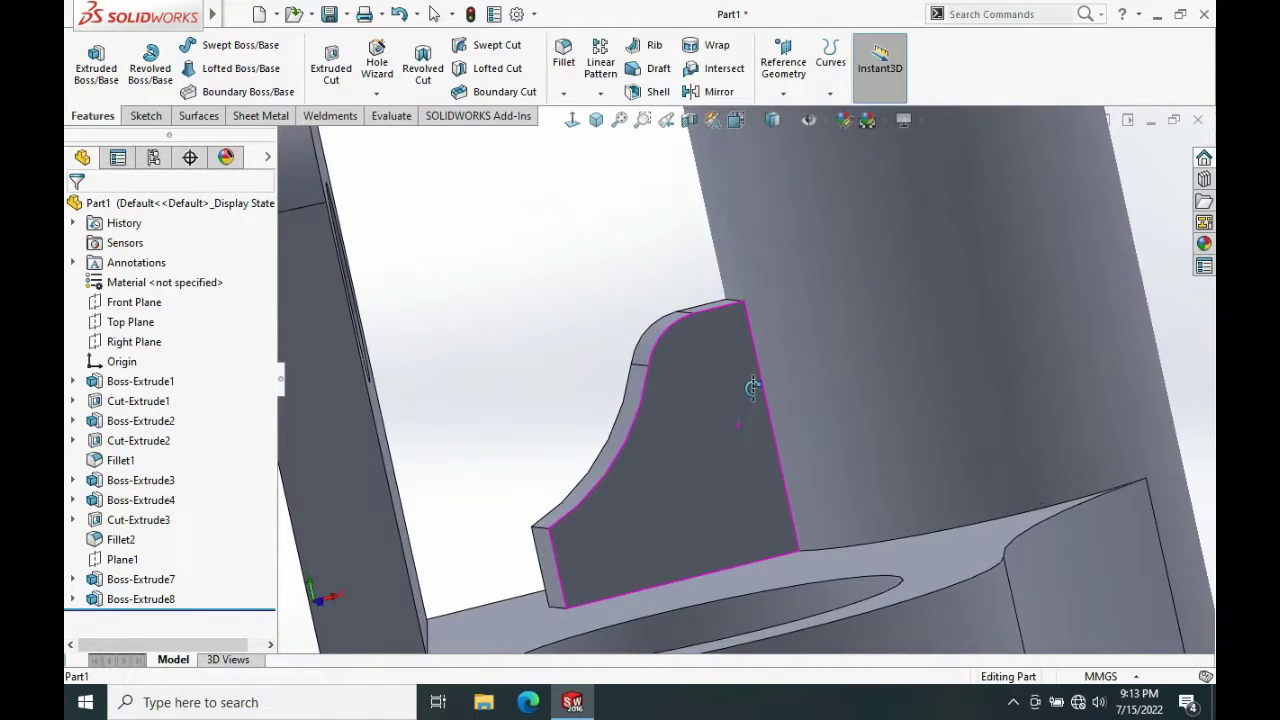
pyautogui.scroll(6, 753, 387)
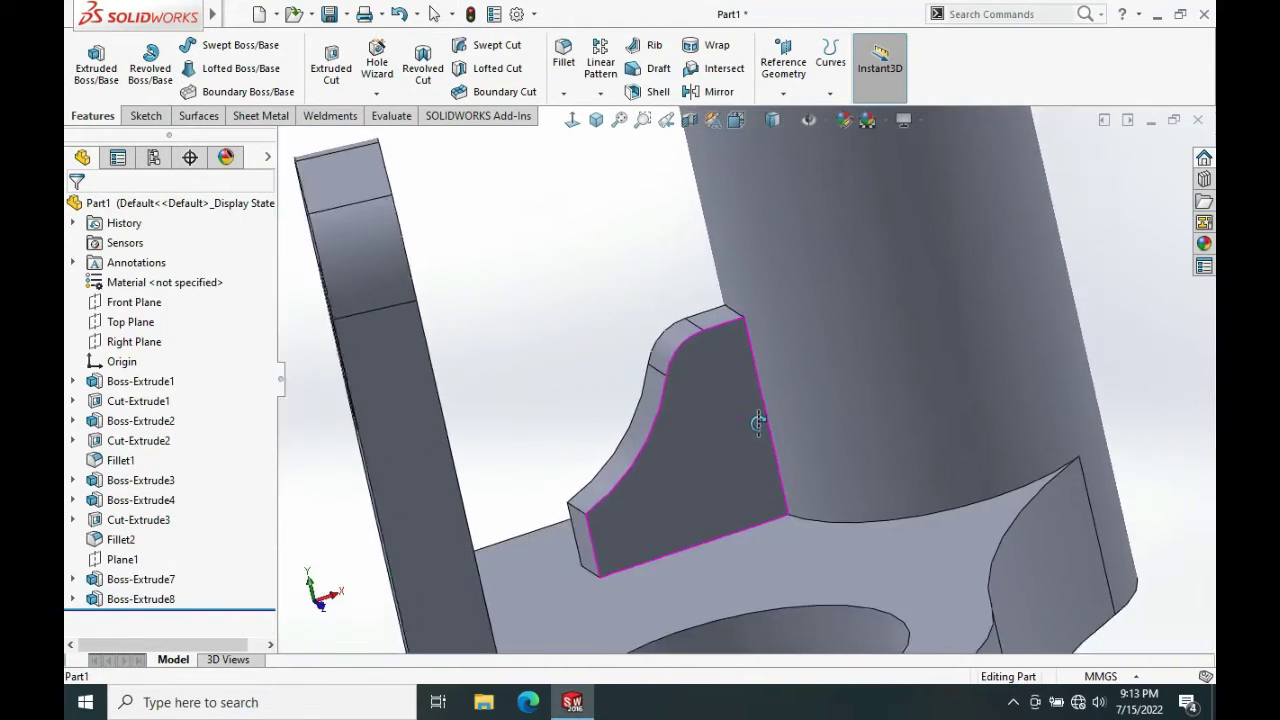
pyautogui.scroll(4, 774, 280)
pyautogui.moveTo(774, 282); pyautogui.dragTo(803, 331, button='middle')
# Sketch a circle of about 12.3 mm radius on the cylinder's top face, concentric with the cylinder
pyautogui.scroll(-5, 776, 292)
pyautogui.scroll(-3, 760, 280)
pyautogui.moveTo(745, 265); pyautogui.dragTo(729, 286, button='middle')
pyautogui.click(715, 275)
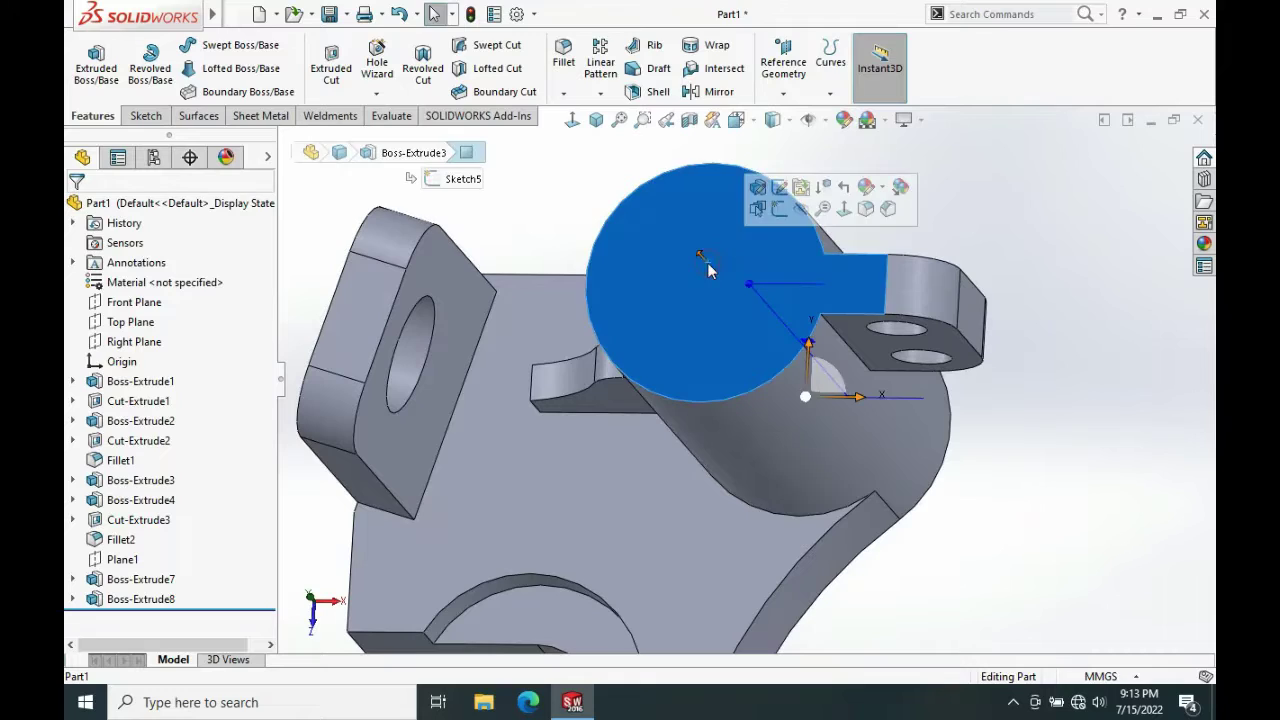
pyautogui.click(776, 214)
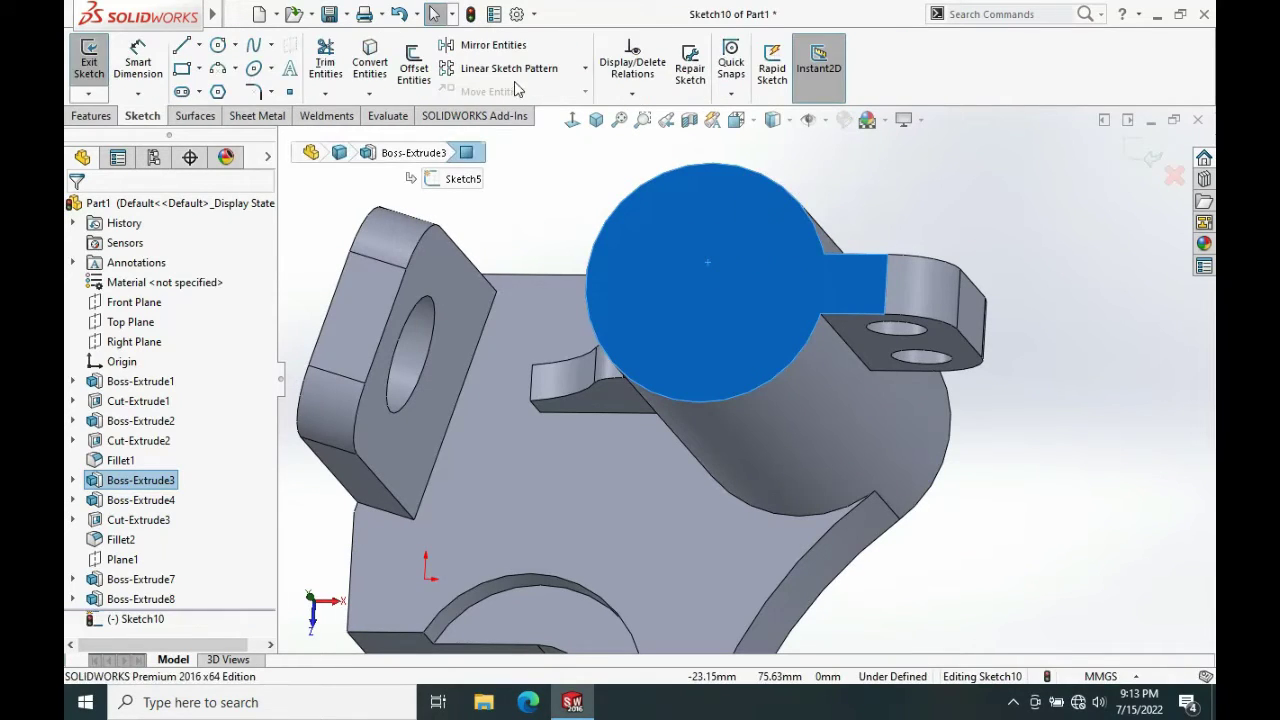
pyautogui.click(571, 119)
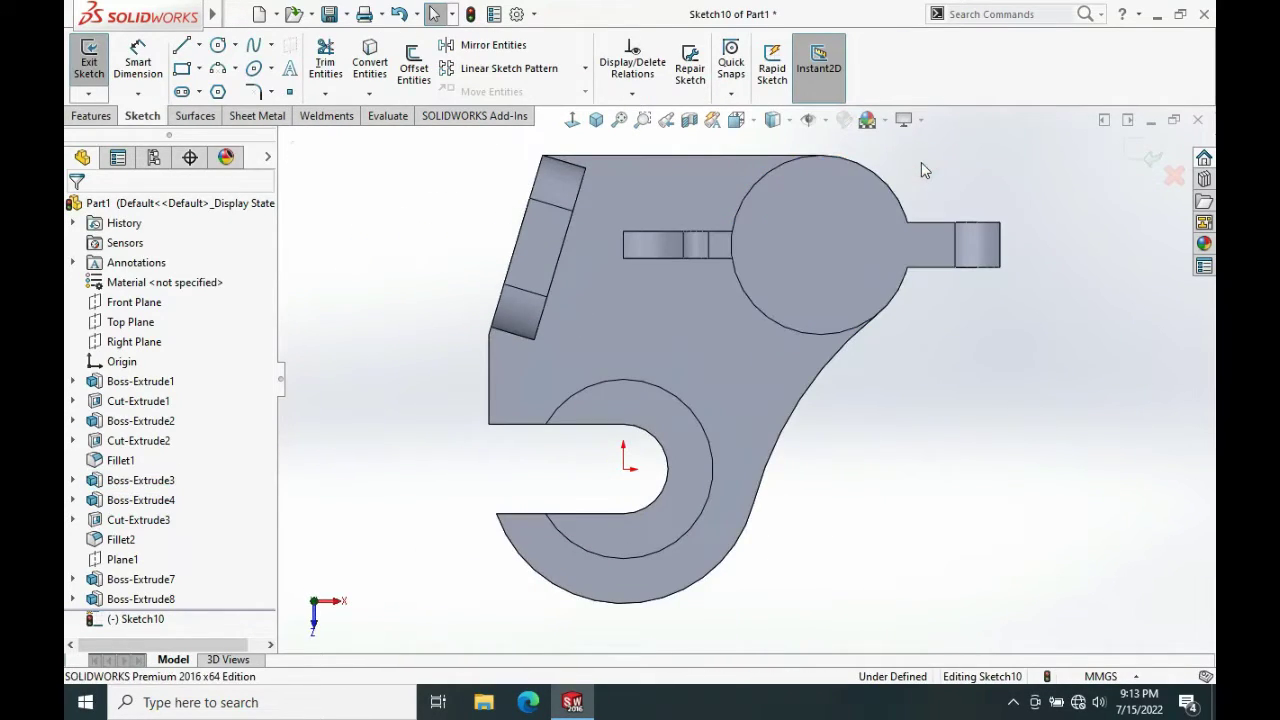
pyautogui.scroll(-2, 861, 195)
pyautogui.press('s')
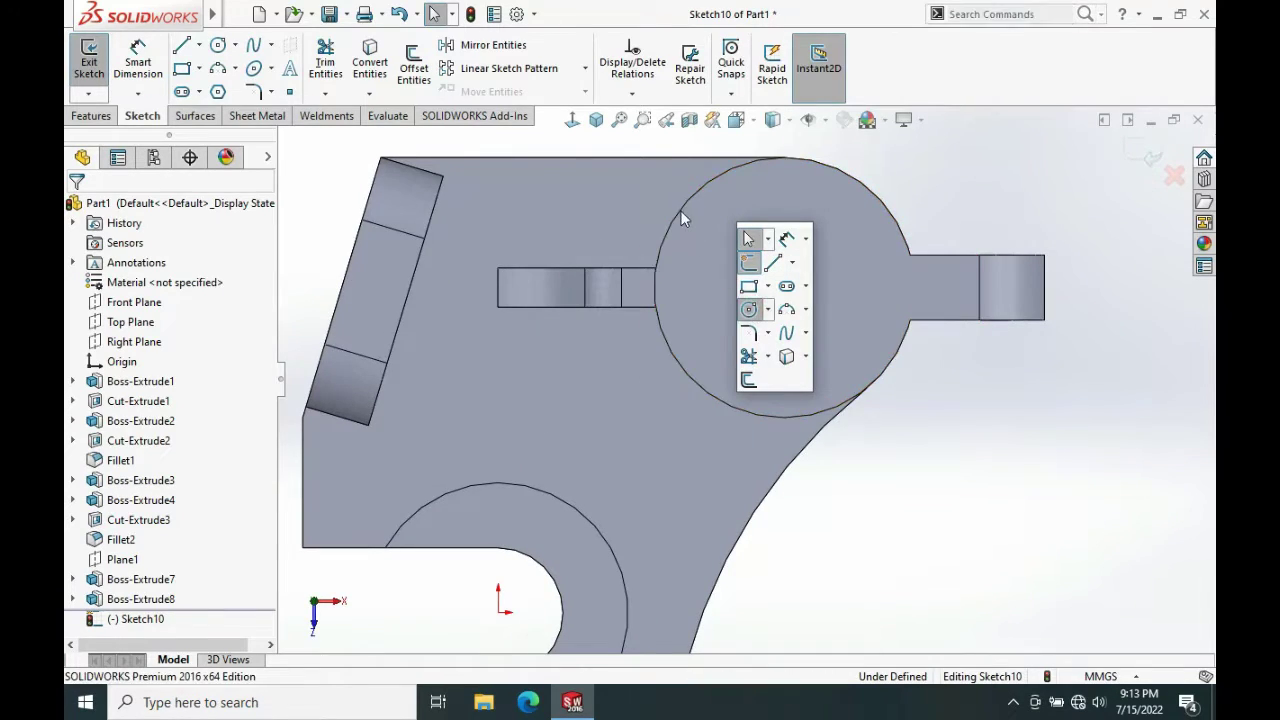
pyautogui.click(749, 310)
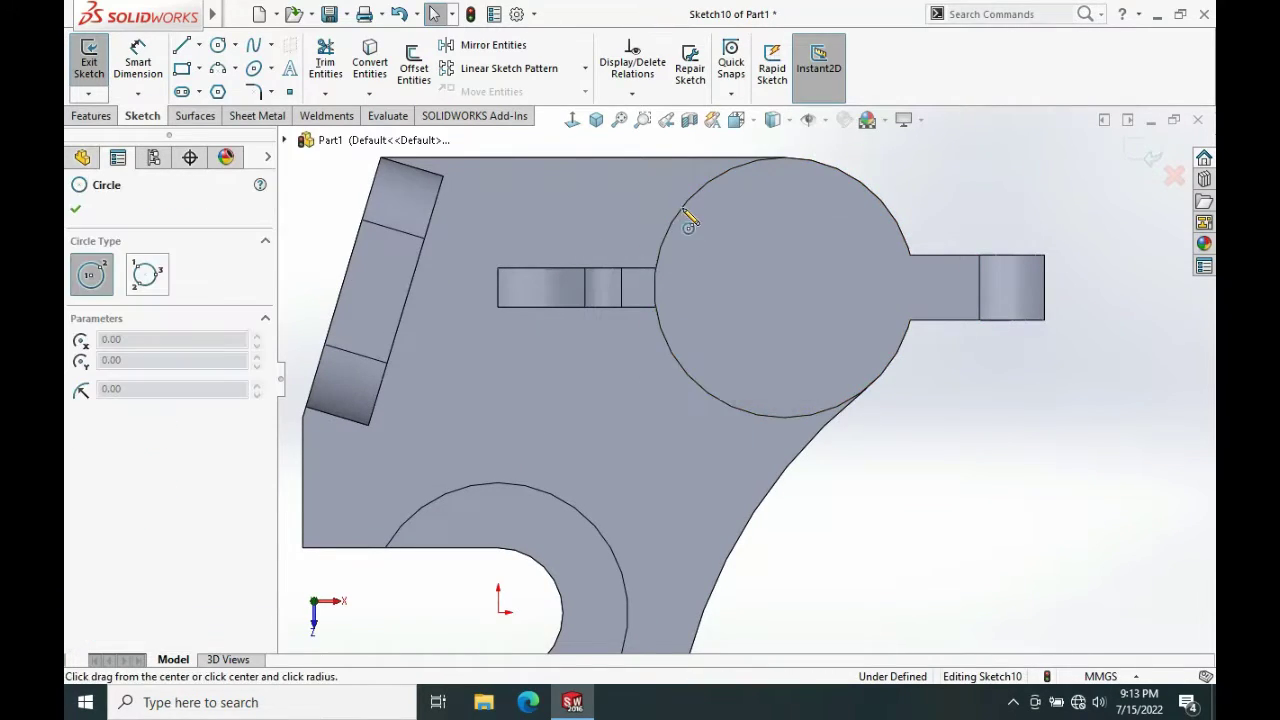
pyautogui.click(784, 287)
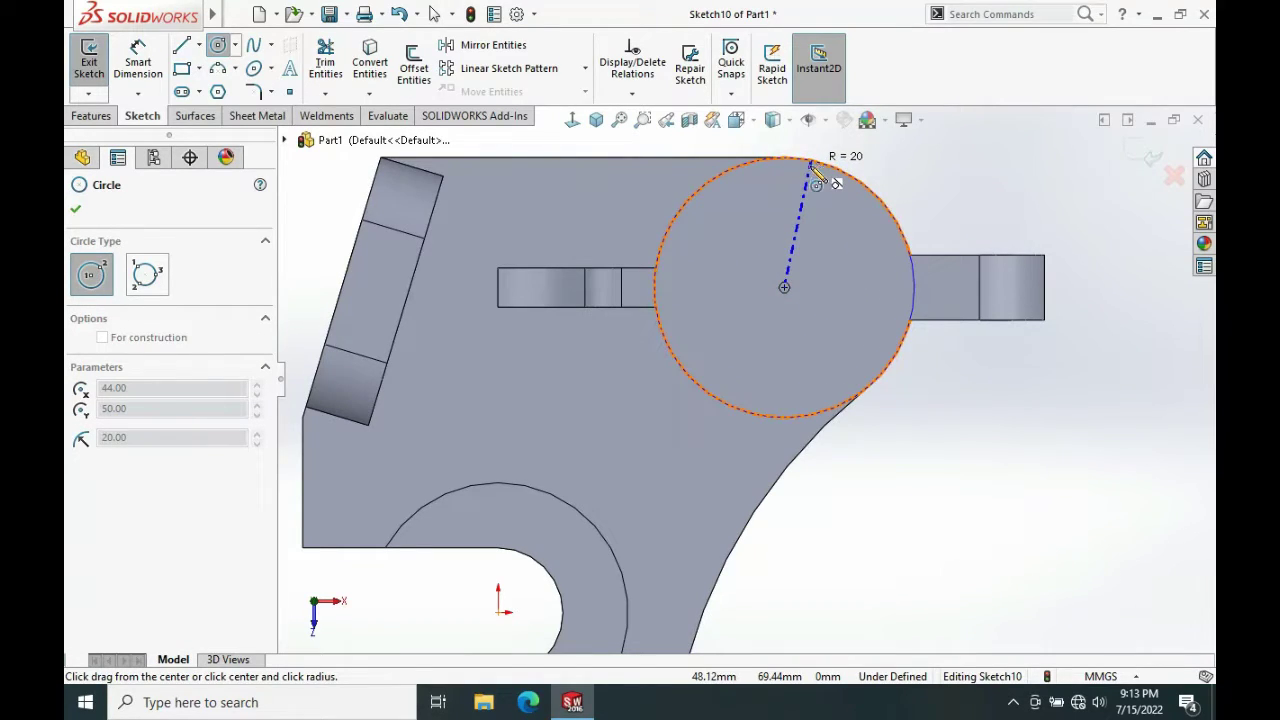
pyautogui.click(812, 212)
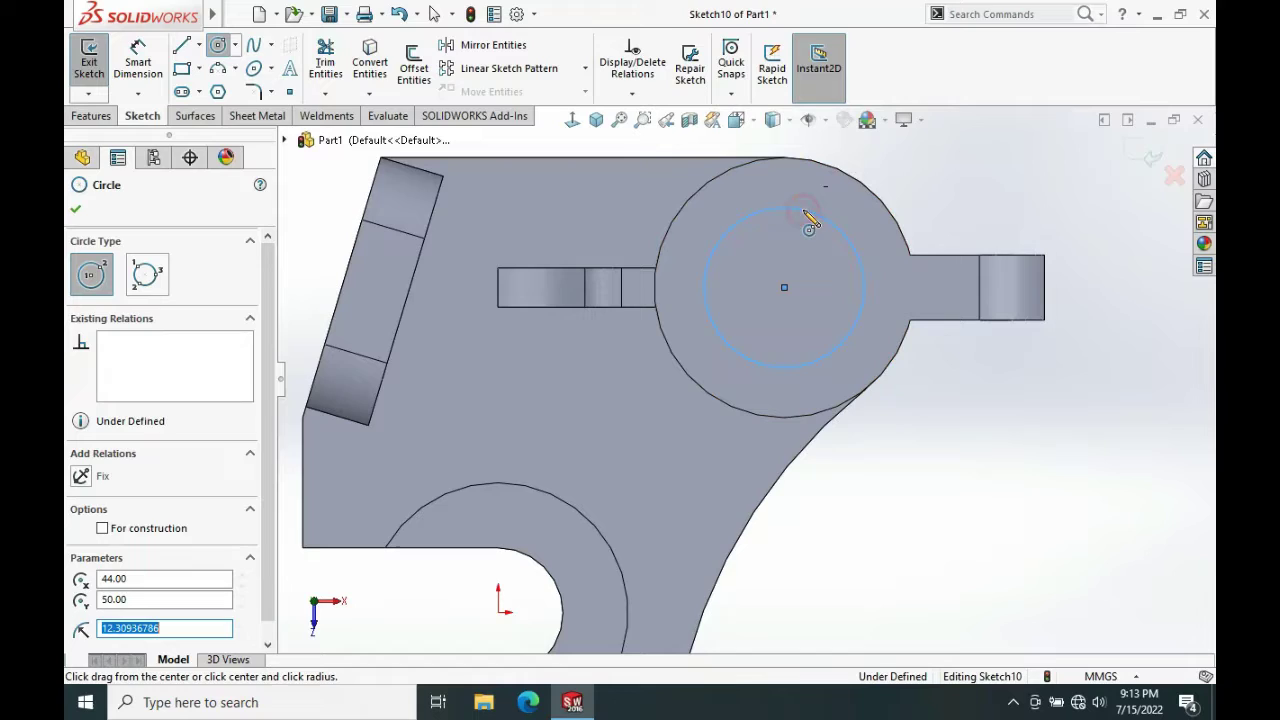
# Dimension the circle on the cylinder's top face to a 30 mm diameter
pyautogui.click(869, 238)
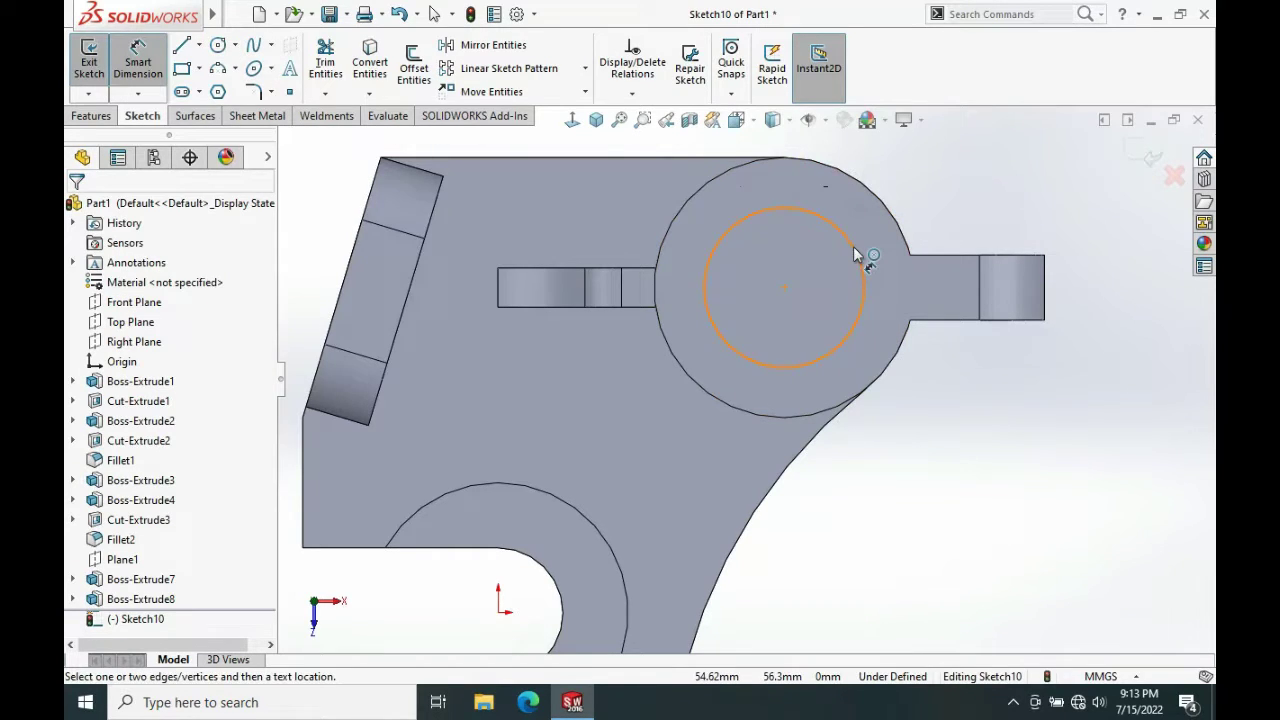
pyautogui.click(860, 252)
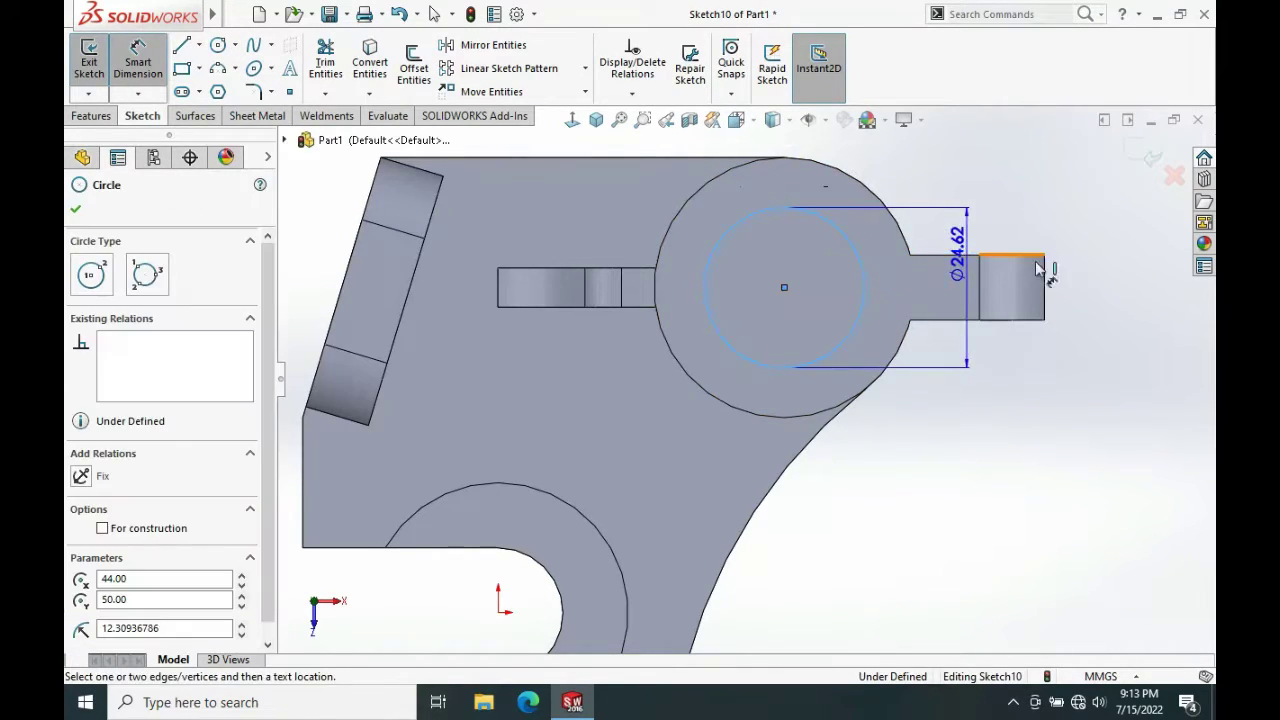
pyautogui.click(1090, 270)
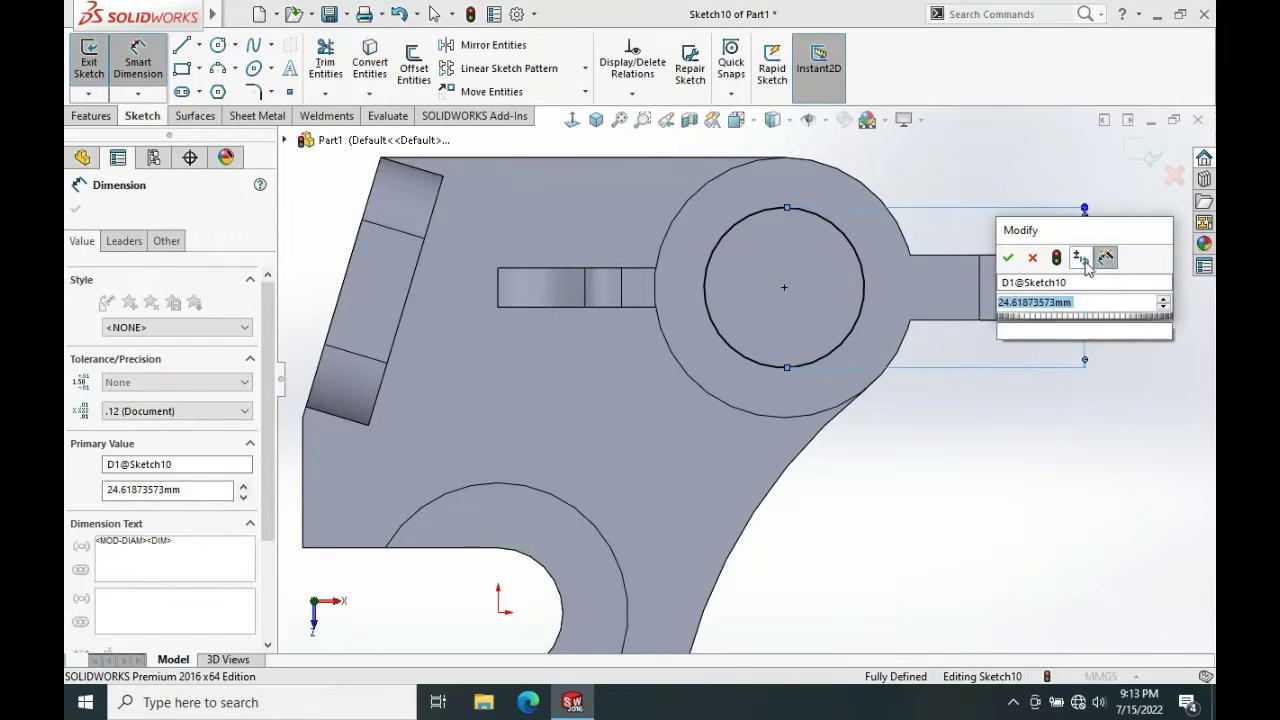
pyautogui.press('Return')
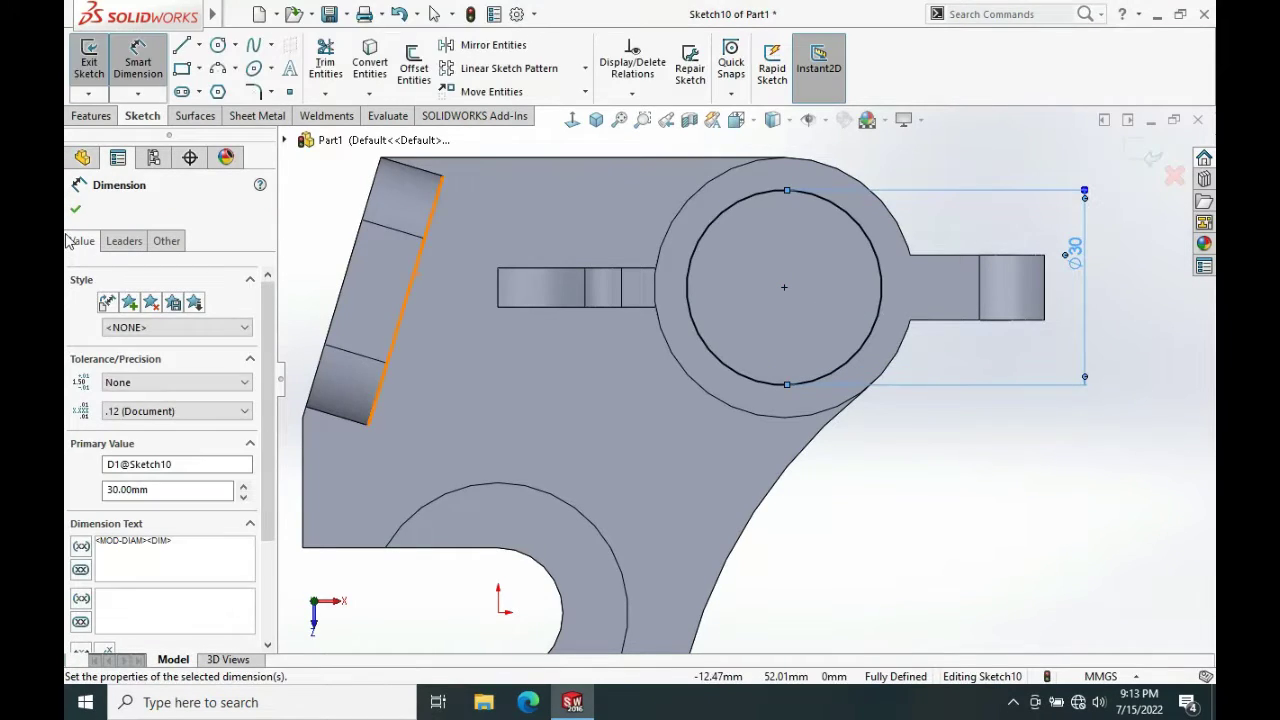
# Cut the 30 mm circle into the cylinder from its top face as a blind bore 42 mm deep
pyautogui.click(90, 116)
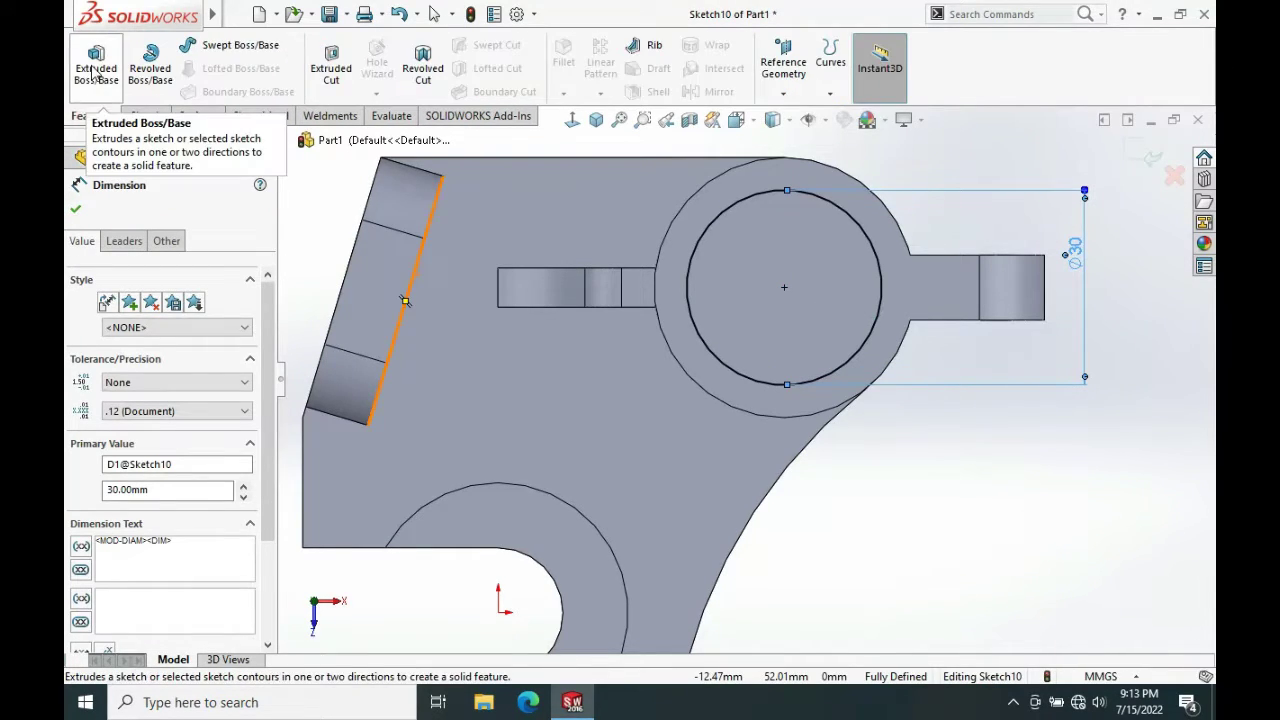
pyautogui.click(331, 62)
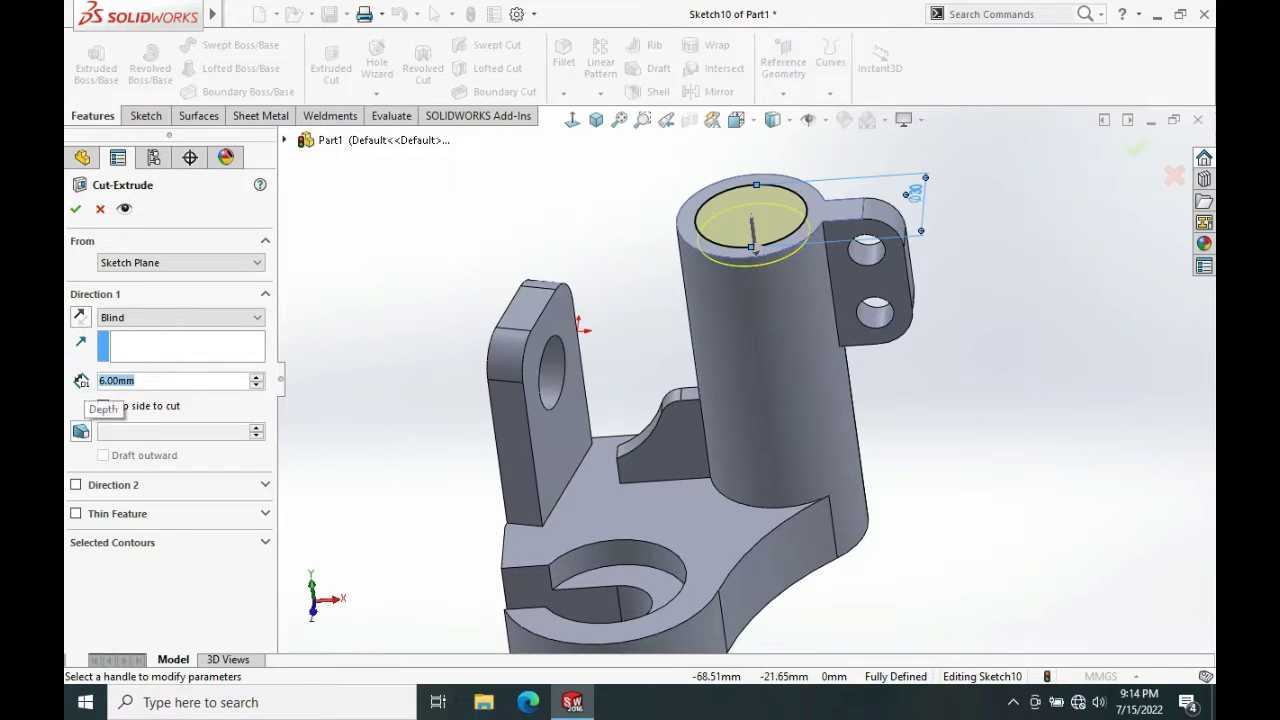
pyautogui.write('42')
pyautogui.press('Return')
pyautogui.scroll(-3, 760, 285)
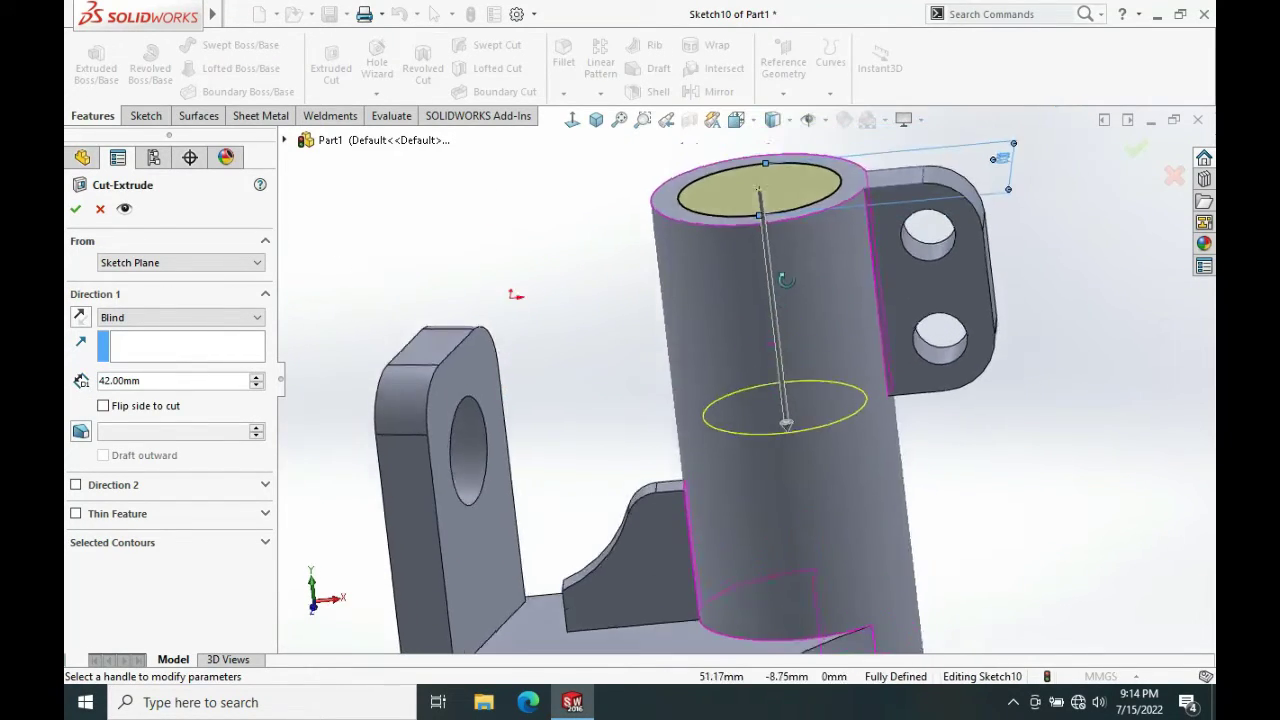
pyautogui.scroll(-2, 787, 280)
pyautogui.scroll(5, 790, 323)
pyautogui.moveTo(790, 330); pyautogui.dragTo(780, 405, button='middle')
pyautogui.scroll(3, 779, 415)
pyautogui.click(79, 211)
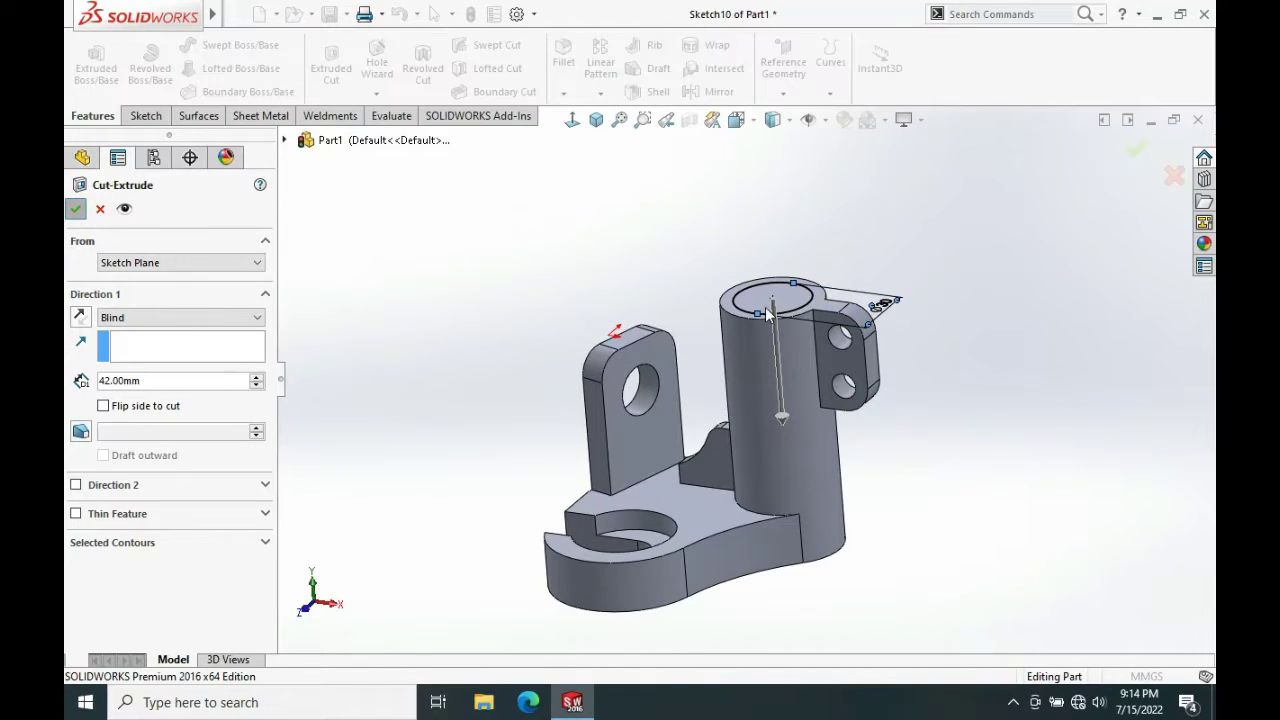
pyautogui.scroll(-2, 839, 283)
pyautogui.click(832, 212)
pyautogui.scroll(2, 737, 366)
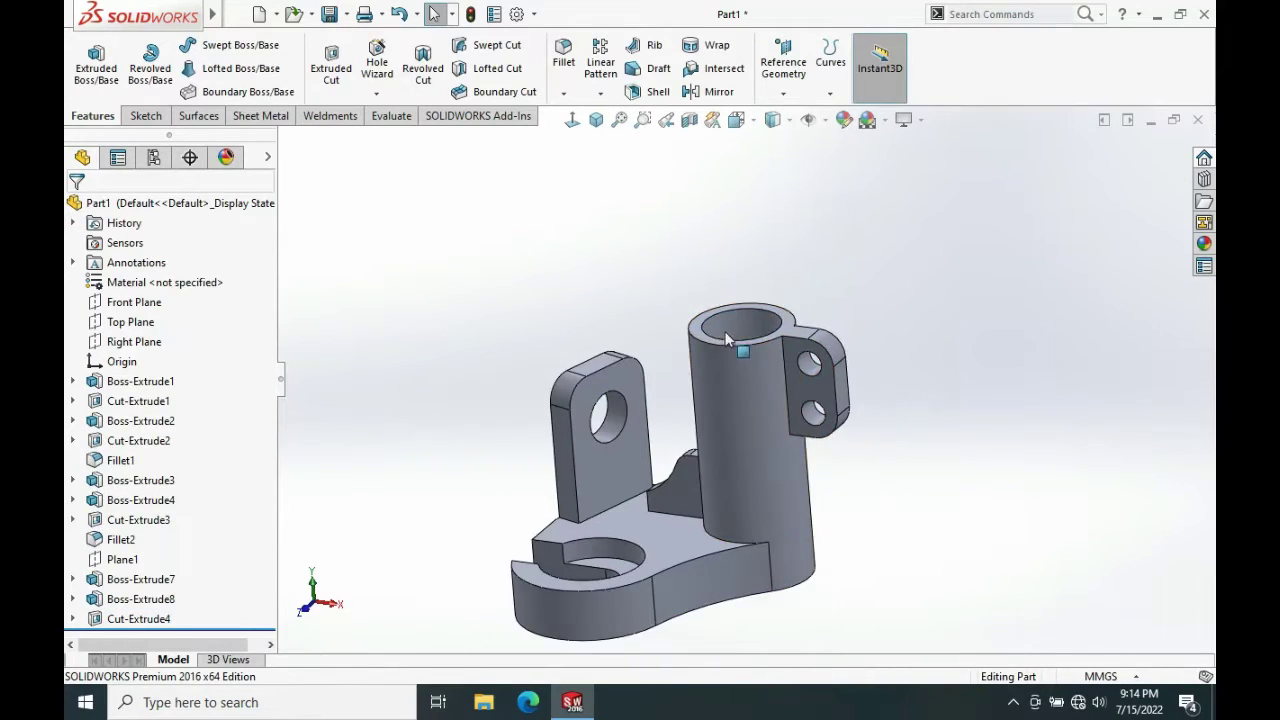
# Start a sketch on the floor of the cylinder's bore and convert its circular edge into a sketch circle
pyautogui.moveTo(727, 340); pyautogui.dragTo(726, 443, button='middle')
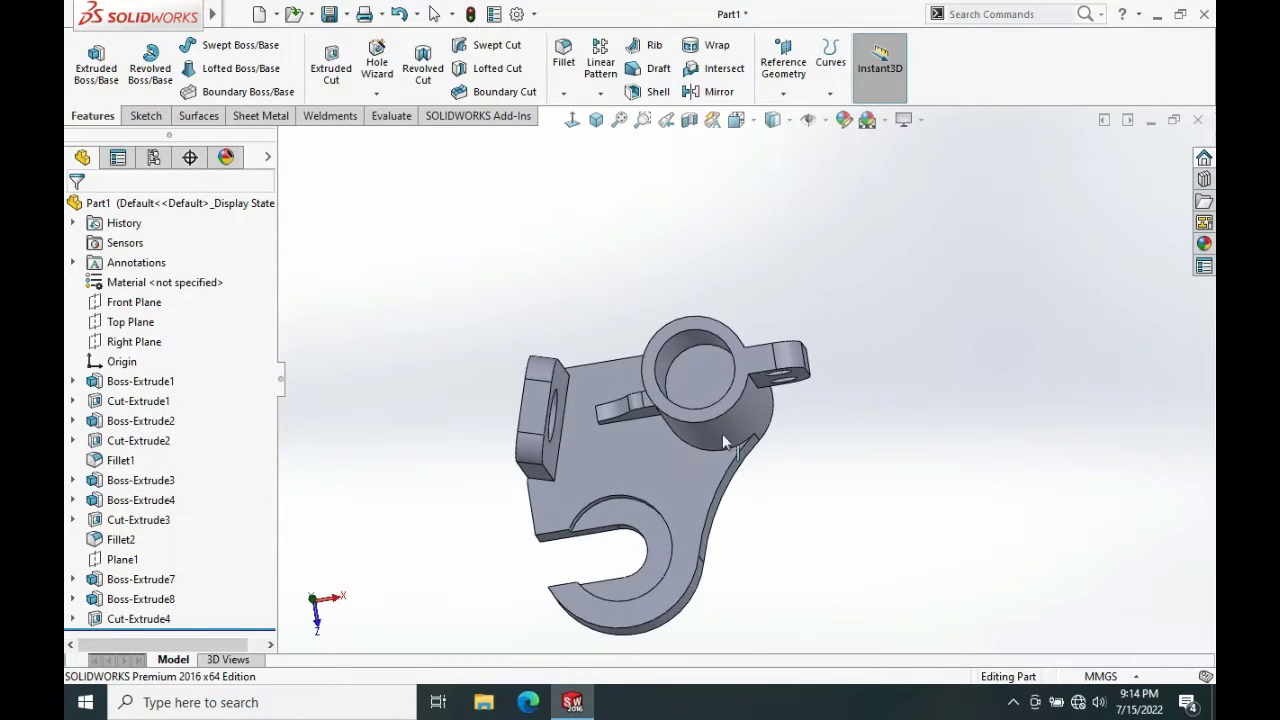
pyautogui.click(705, 381)
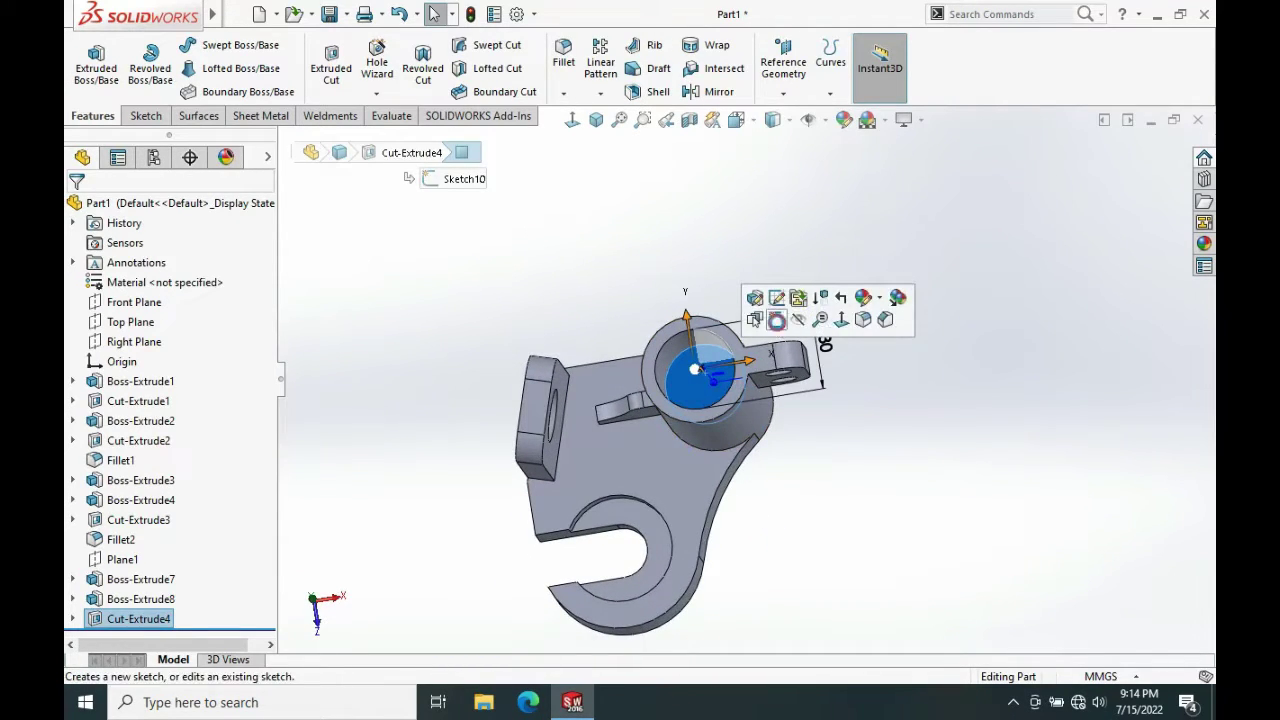
pyautogui.click(777, 326)
pyautogui.click(369, 62)
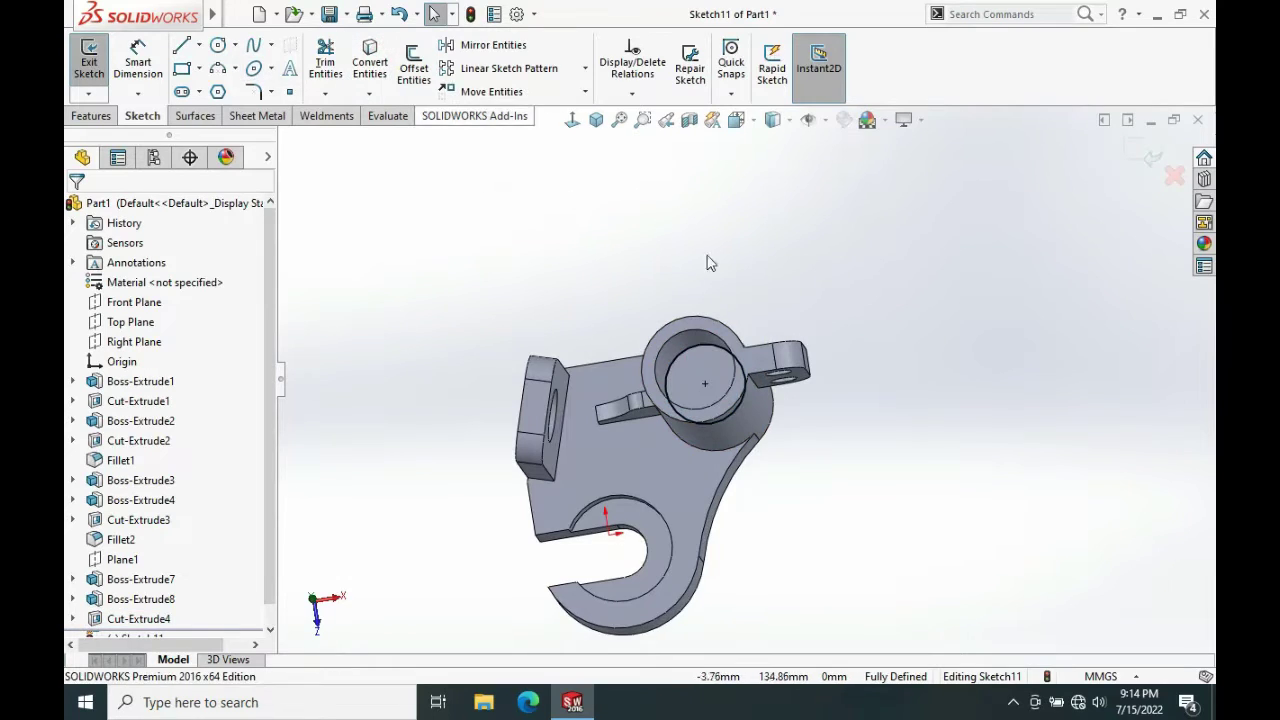
# Start a blind Extruded Cut from the converted circle with an inward draft angle of 59 degrees
pyautogui.click(91, 116)
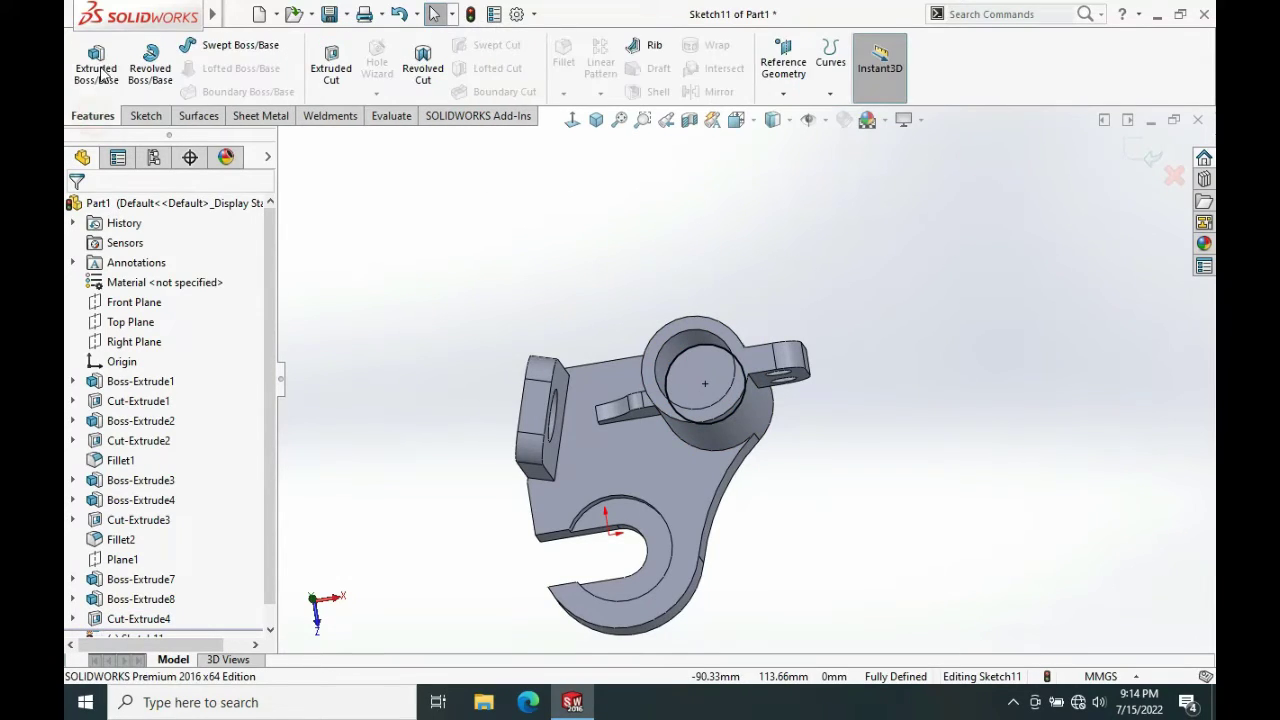
pyautogui.click(334, 72)
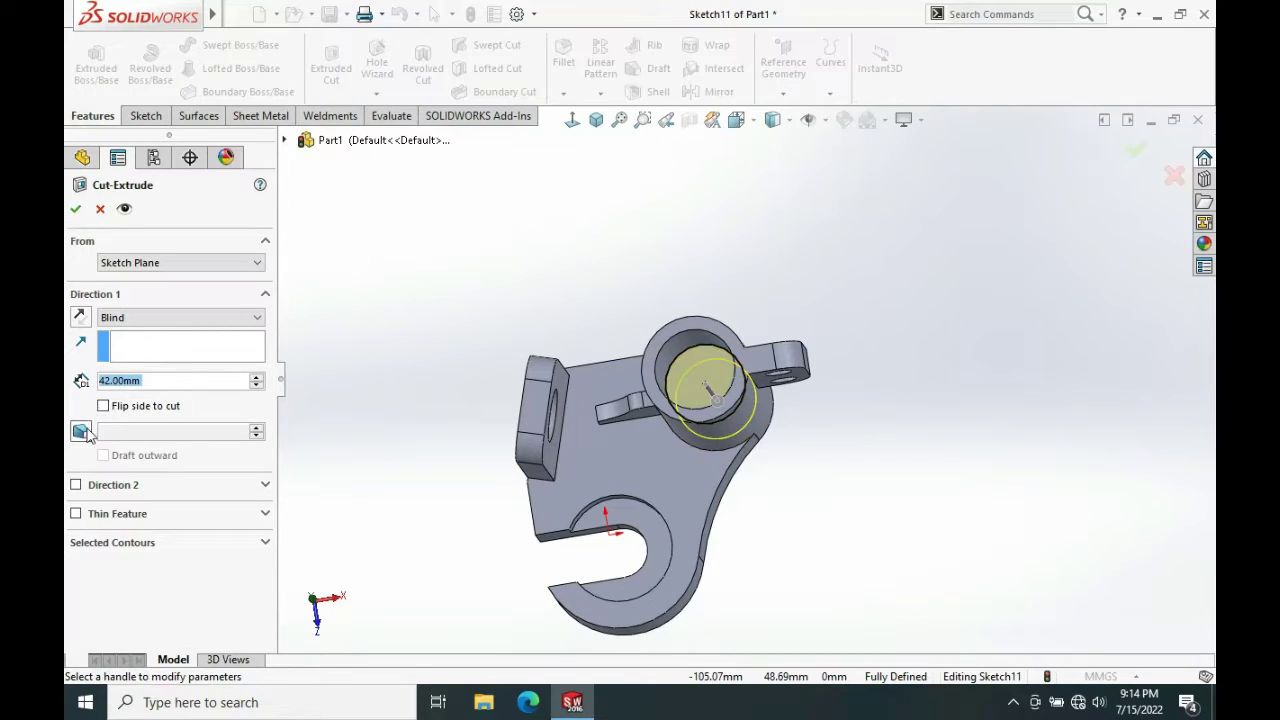
pyautogui.click(82, 431)
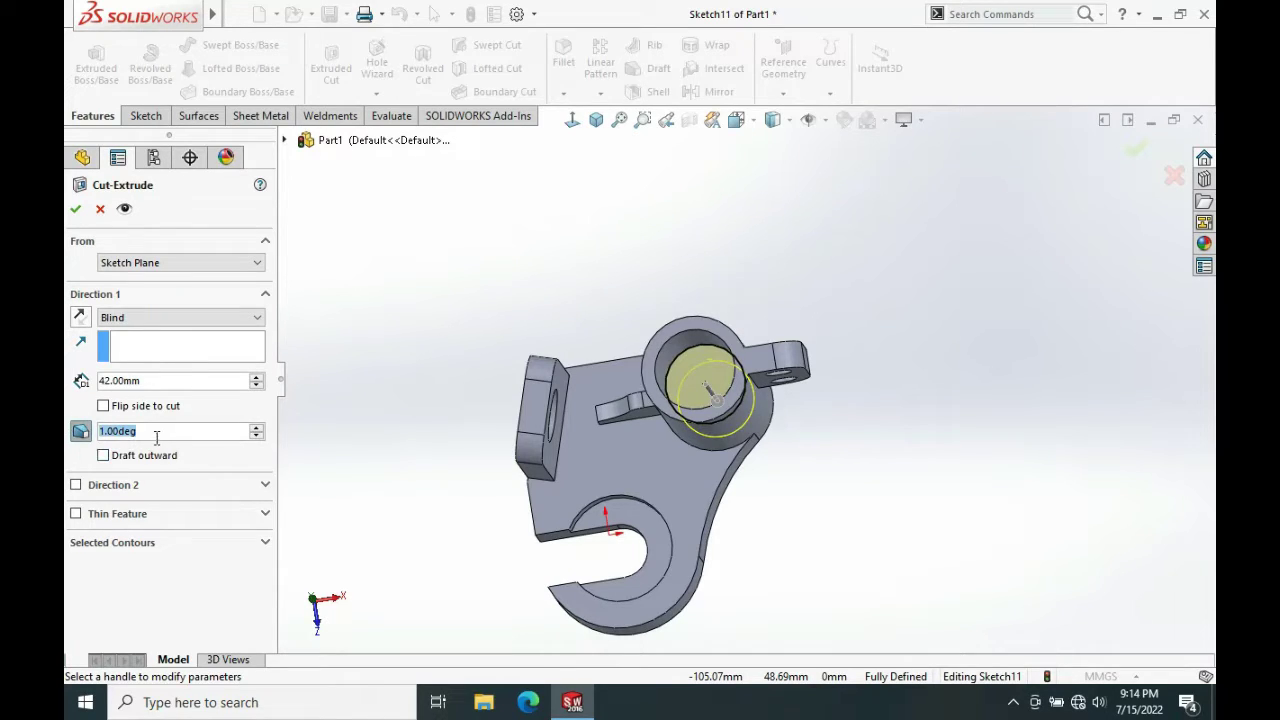
pyautogui.write('59')
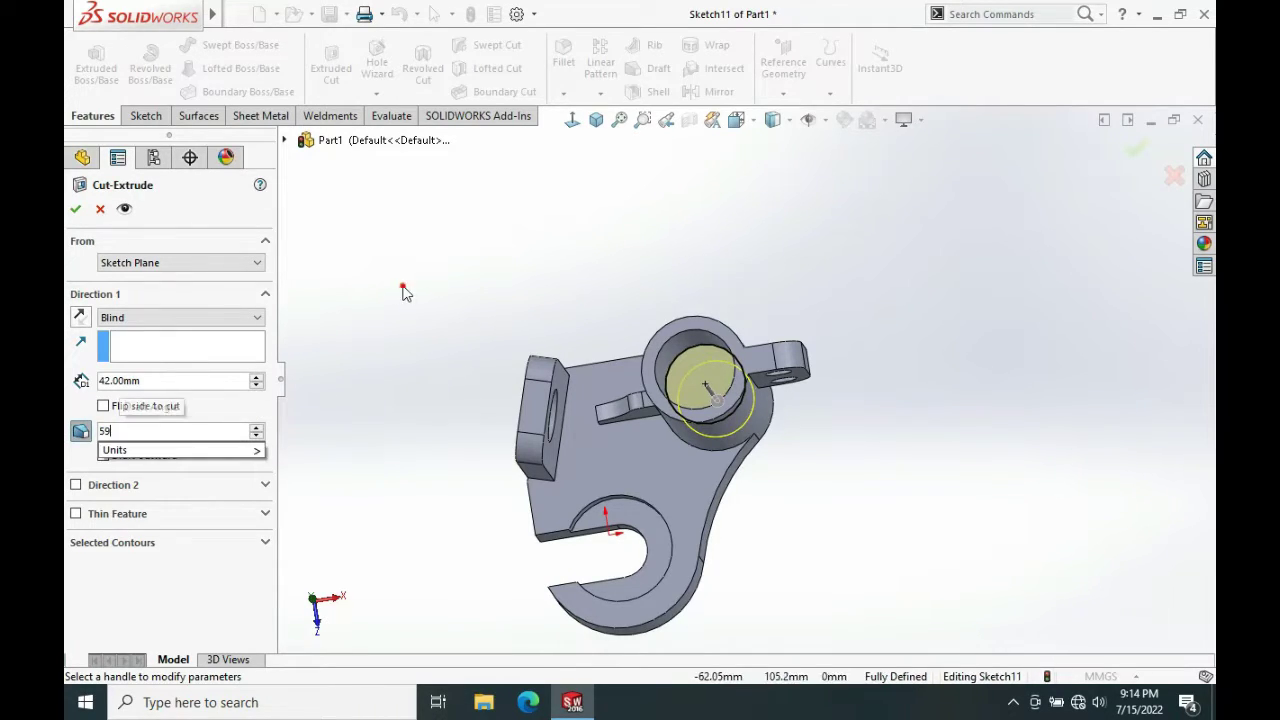
pyautogui.press('Return')
# Set the drafted cut's depth to 22 mm and finish the conical bottom of the bore
pyautogui.moveTo(802, 551); pyautogui.dragTo(765, 350, button='middle')
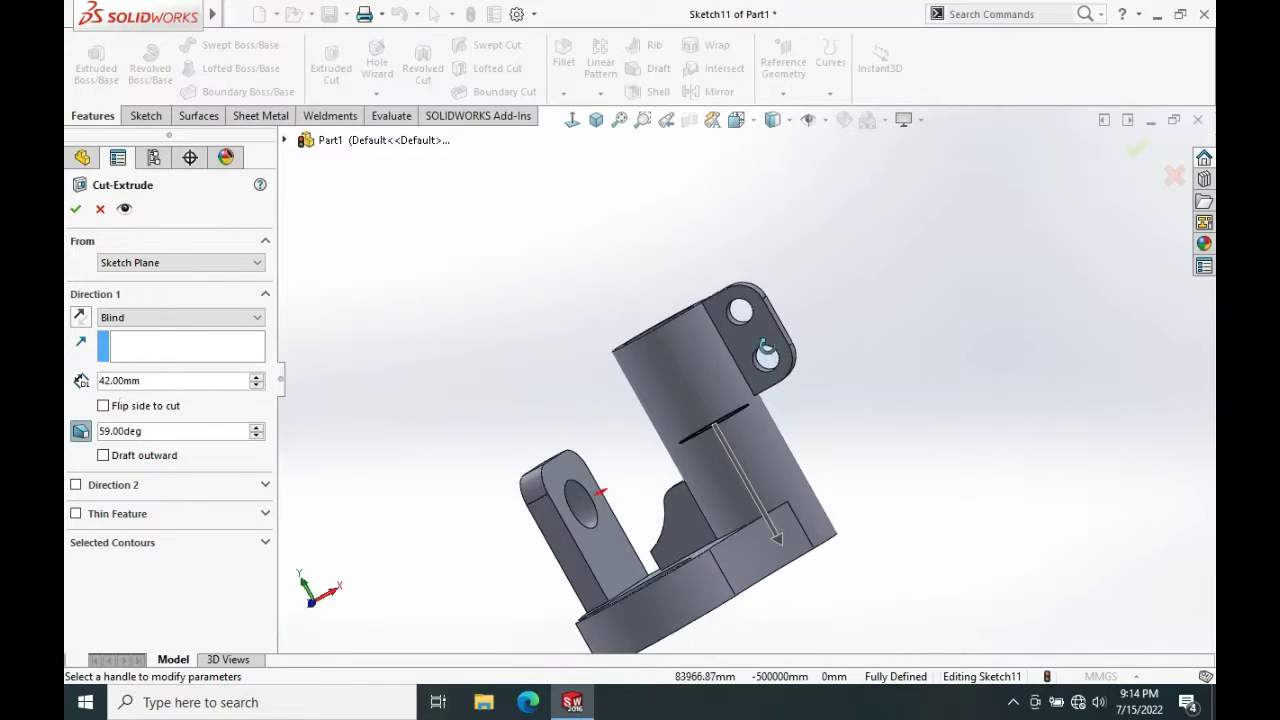
pyautogui.scroll(-4, 722, 413)
pyautogui.moveTo(722, 412); pyautogui.dragTo(738, 472, button='middle')
pyautogui.scroll(4, 740, 470)
pyautogui.scroll(-4, 740, 478)
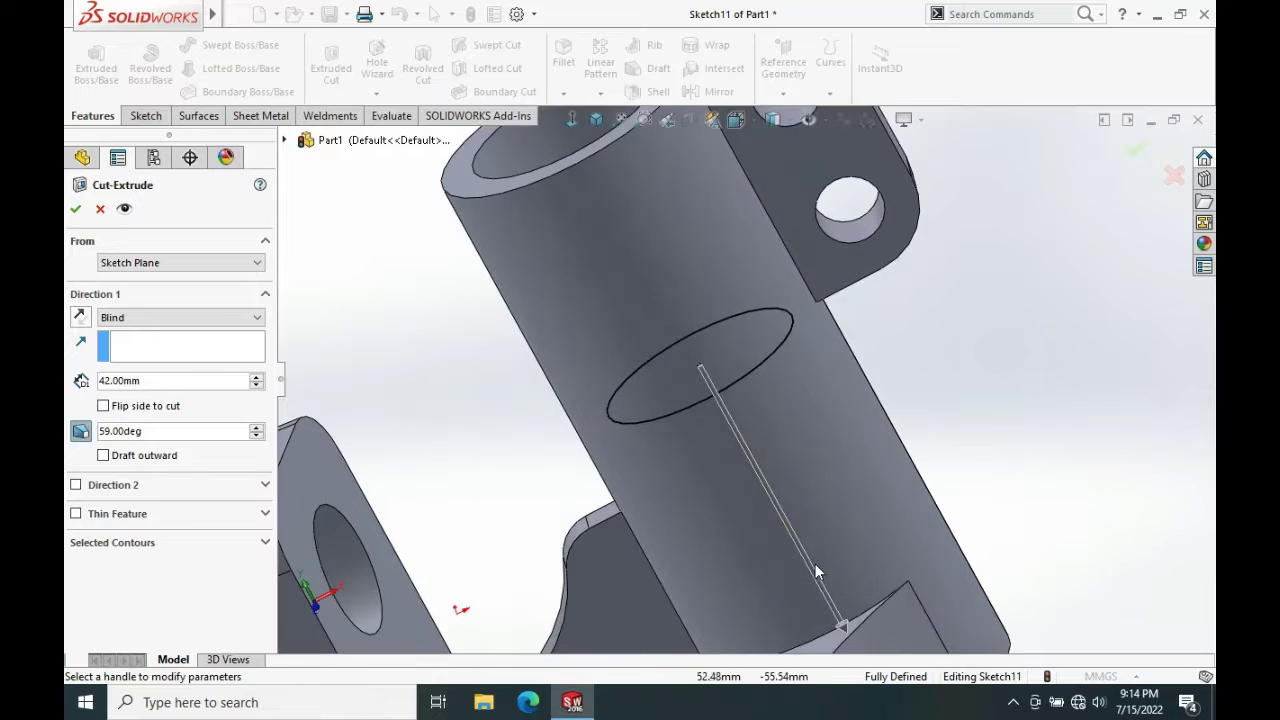
pyautogui.scroll(3, 706, 360)
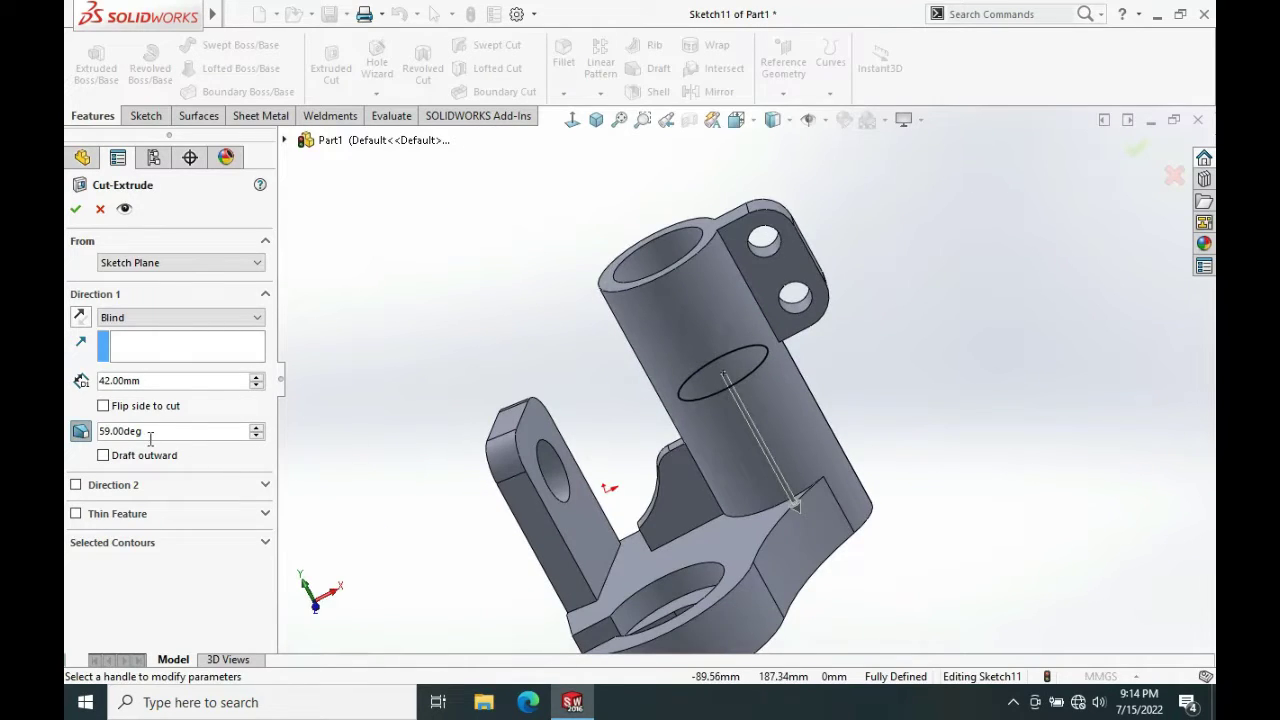
pyautogui.moveTo(492, 350); pyautogui.dragTo(460, 300, button='middle')
pyautogui.click(260, 379)
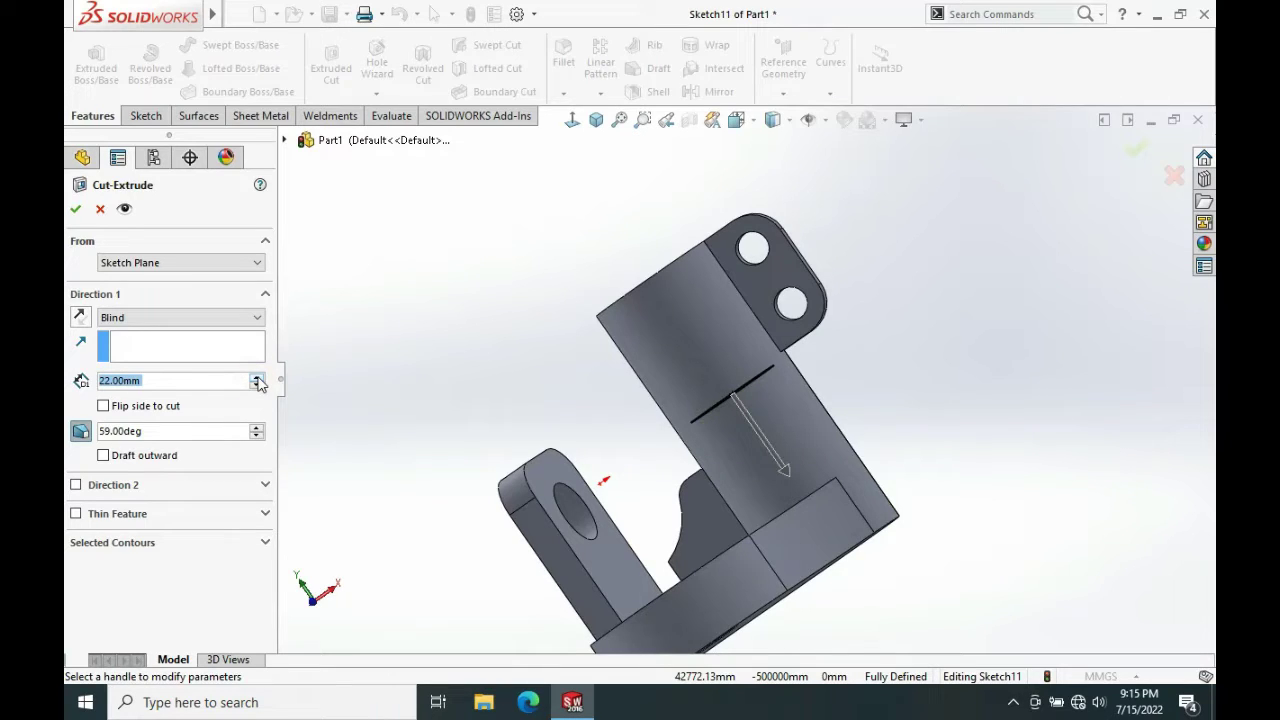
pyautogui.moveTo(525, 397); pyautogui.dragTo(450, 370, button='middle')
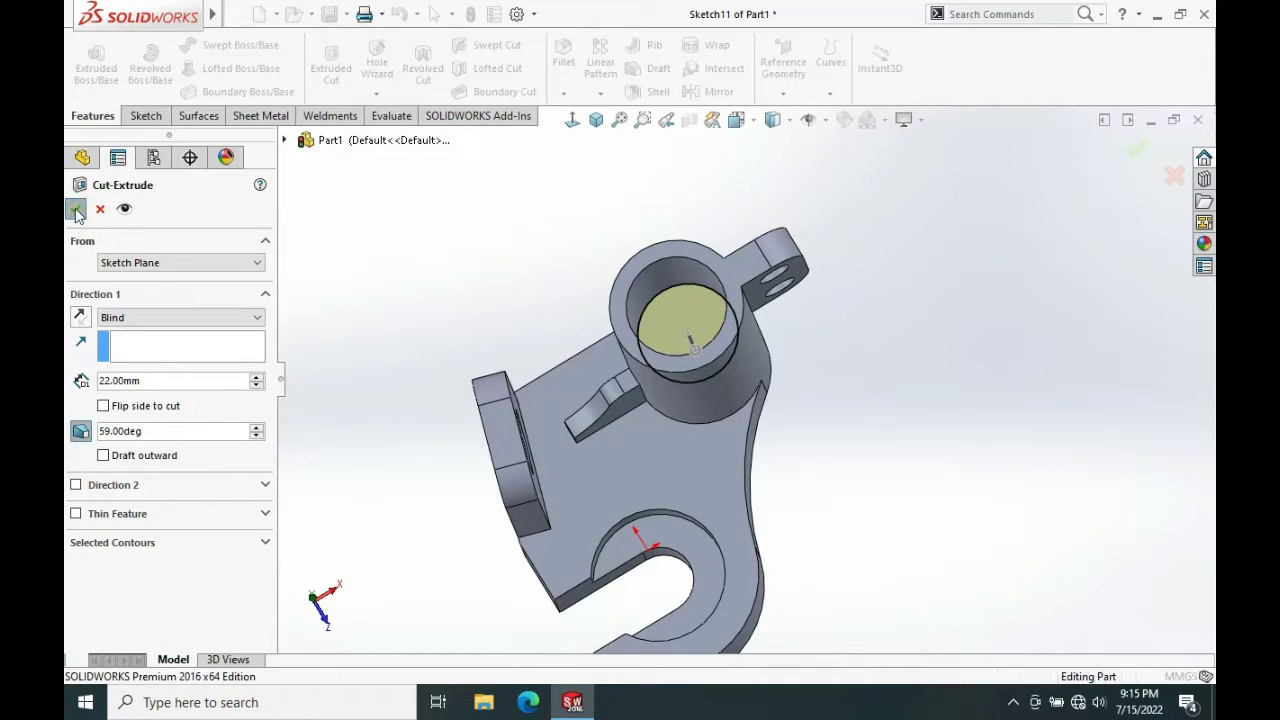
pyautogui.press('Return')
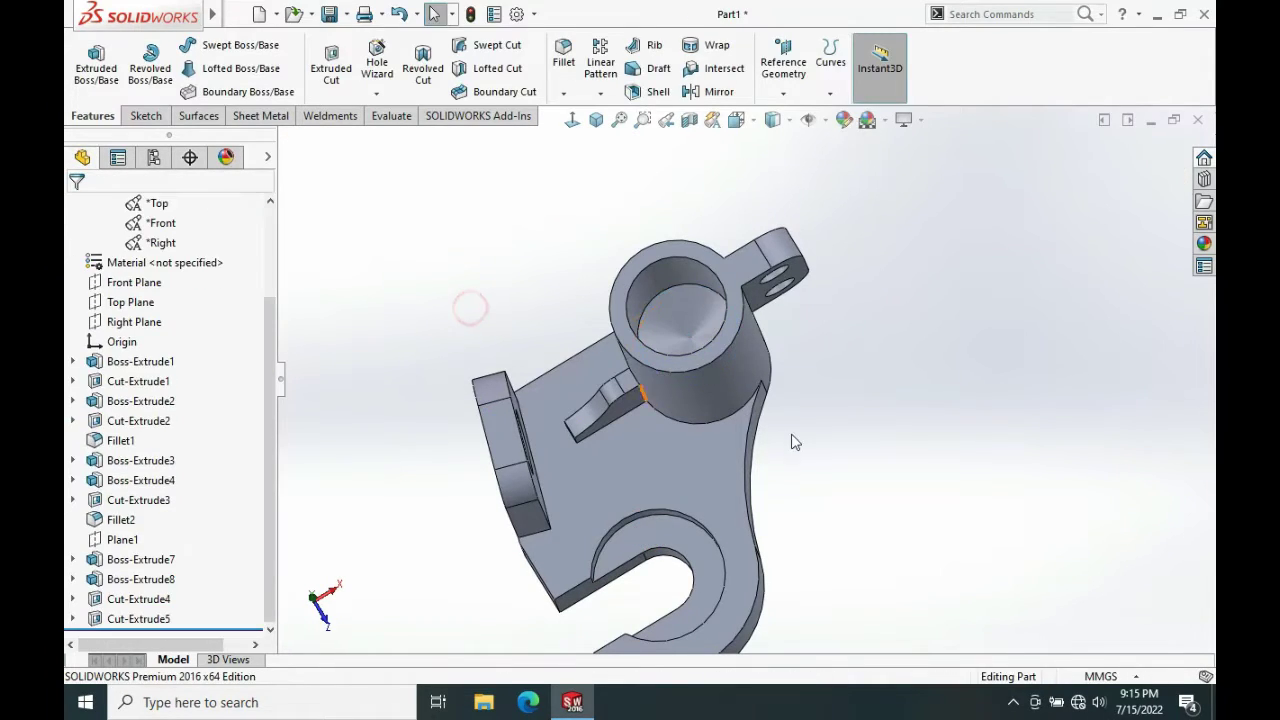
# Examine the conical bore bottom in a section view parallel to the Front Plane at a -50 mm offset, and discard the section
pyautogui.moveTo(466, 303); pyautogui.dragTo(679, 251, button='middle')
pyautogui.click(693, 120)
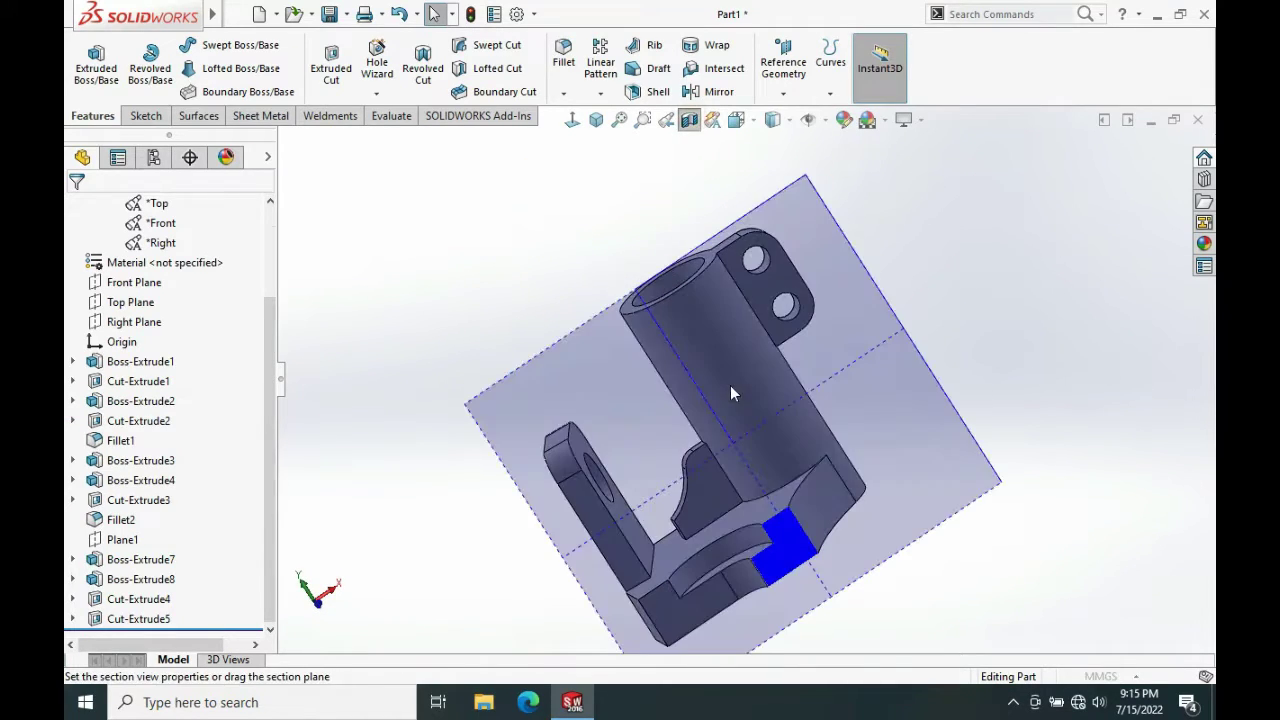
pyautogui.scroll(-2, 775, 560)
pyautogui.moveTo(775, 520); pyautogui.dragTo(778, 436, button='middle')
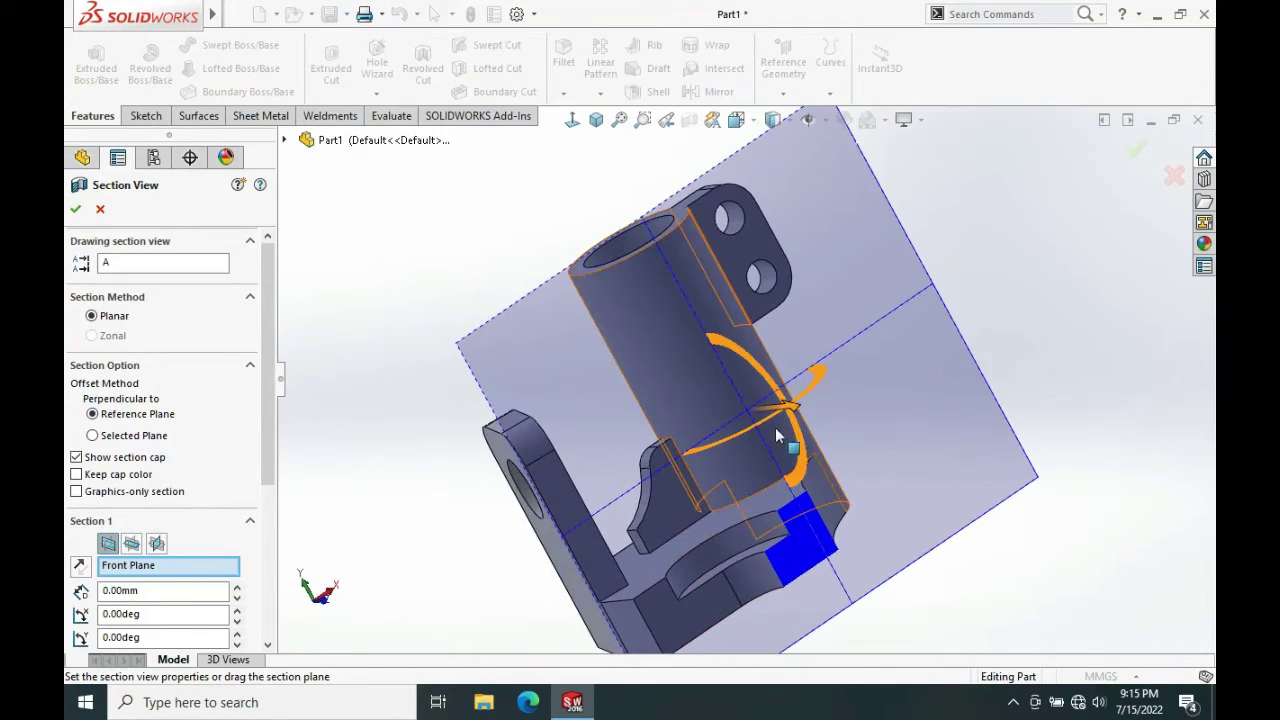
pyautogui.moveTo(787, 413); pyautogui.dragTo(708, 428)
pyautogui.scroll(-10, 705, 410)
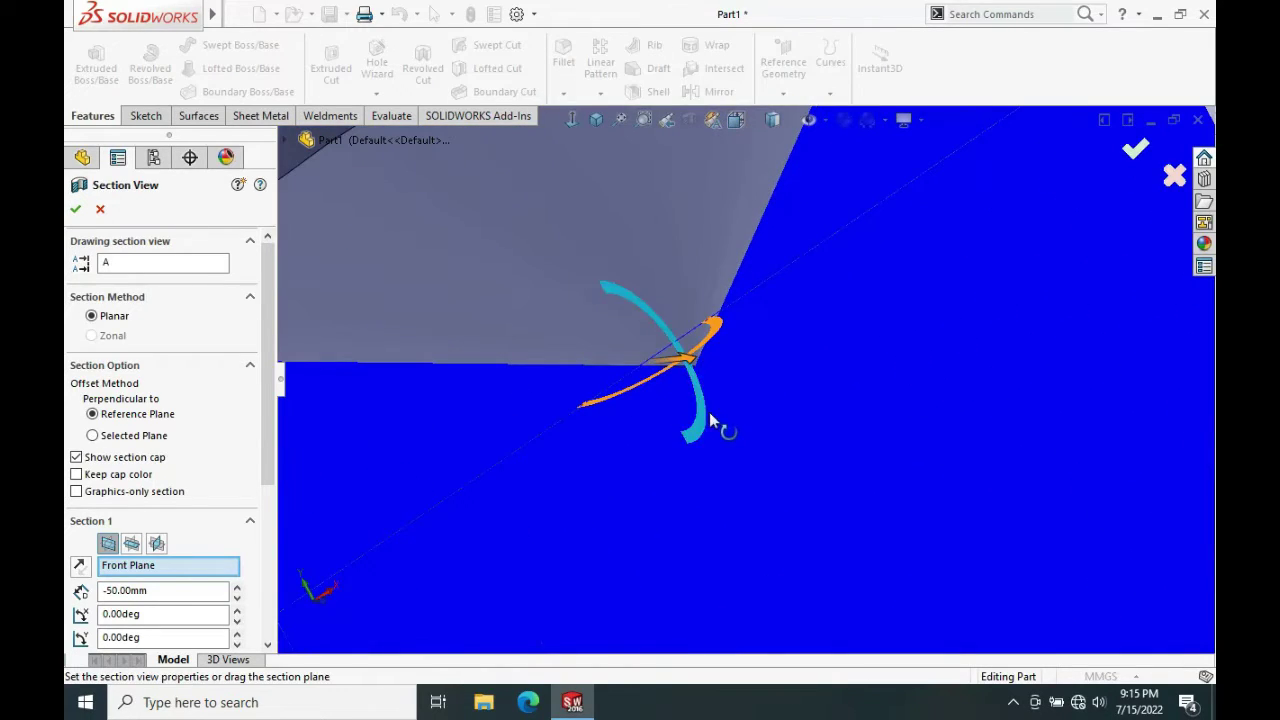
pyautogui.scroll(10, 720, 400)
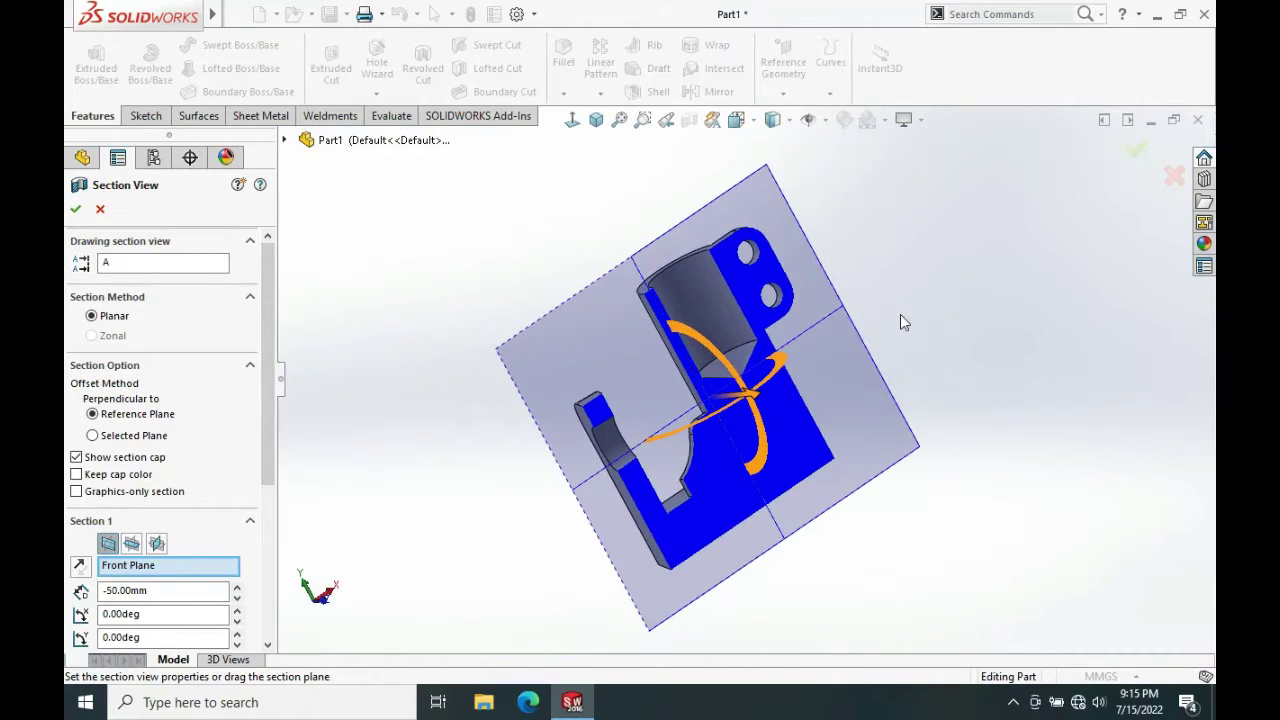
pyautogui.moveTo(900, 322); pyautogui.dragTo(800, 240, button='middle')
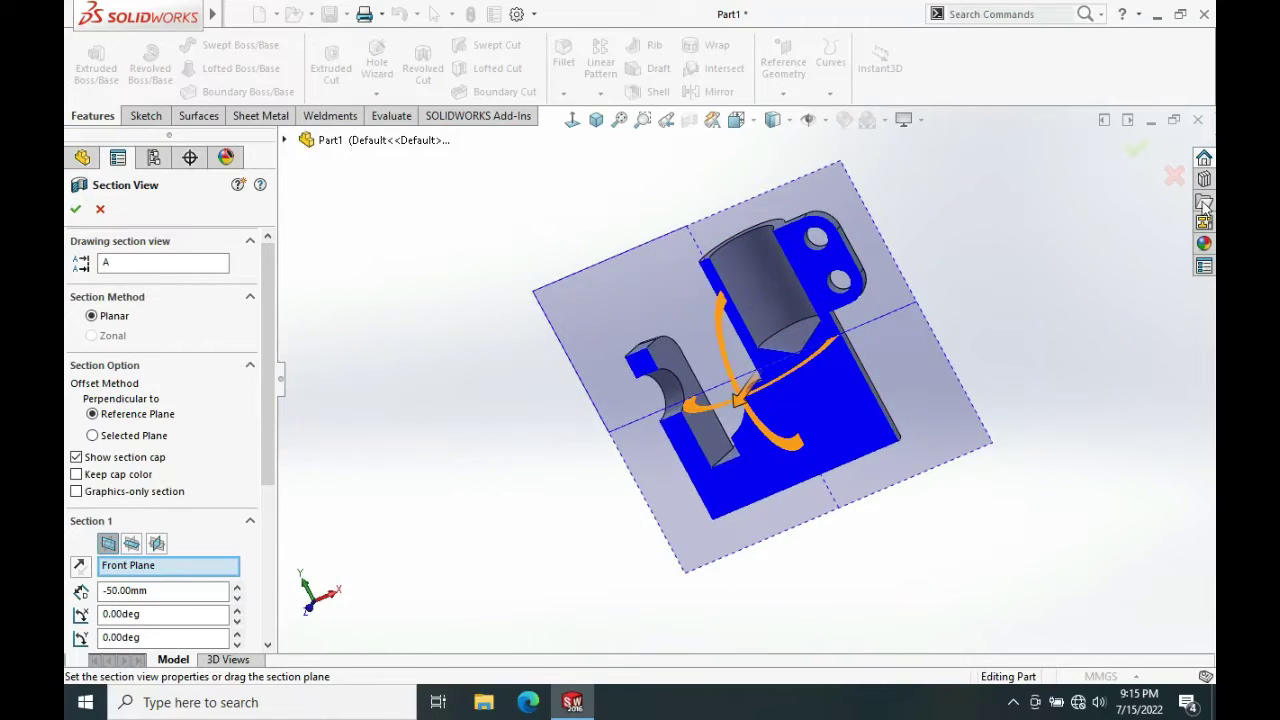
pyautogui.click(1175, 178)
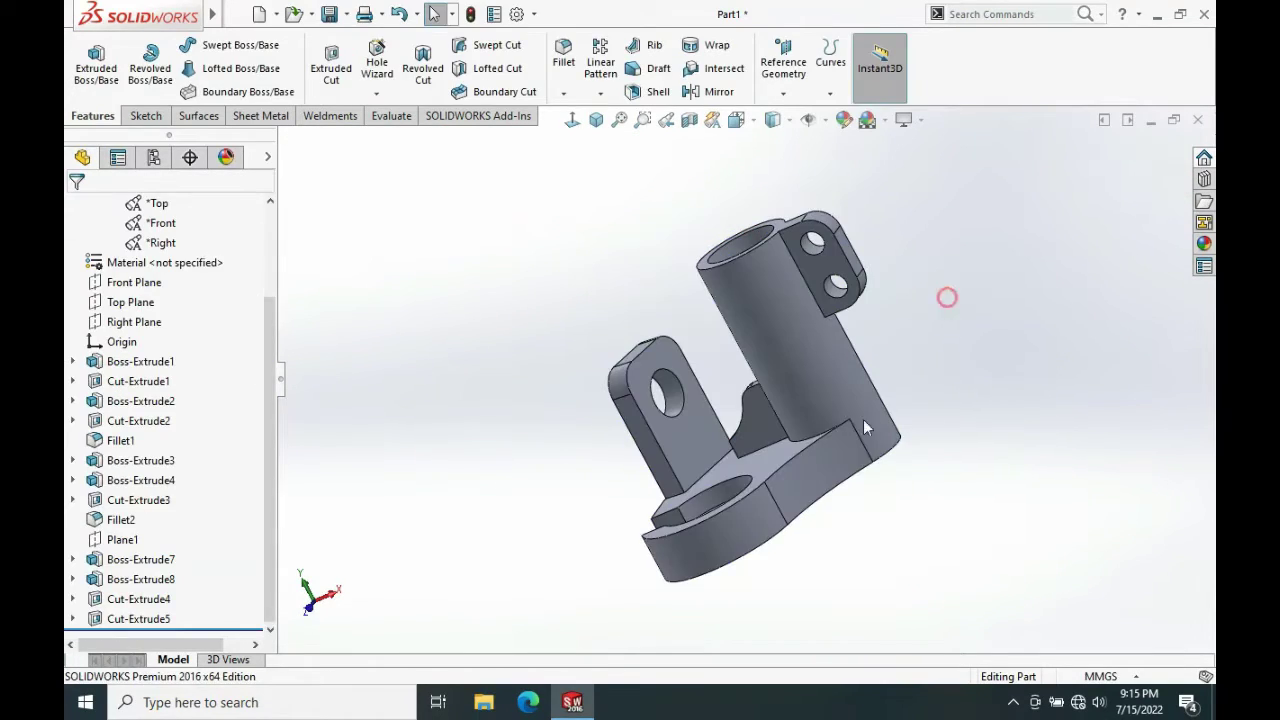
# Show the part in isometric view and browse the Solid colours in the appearance library
pyautogui.click(596, 120)
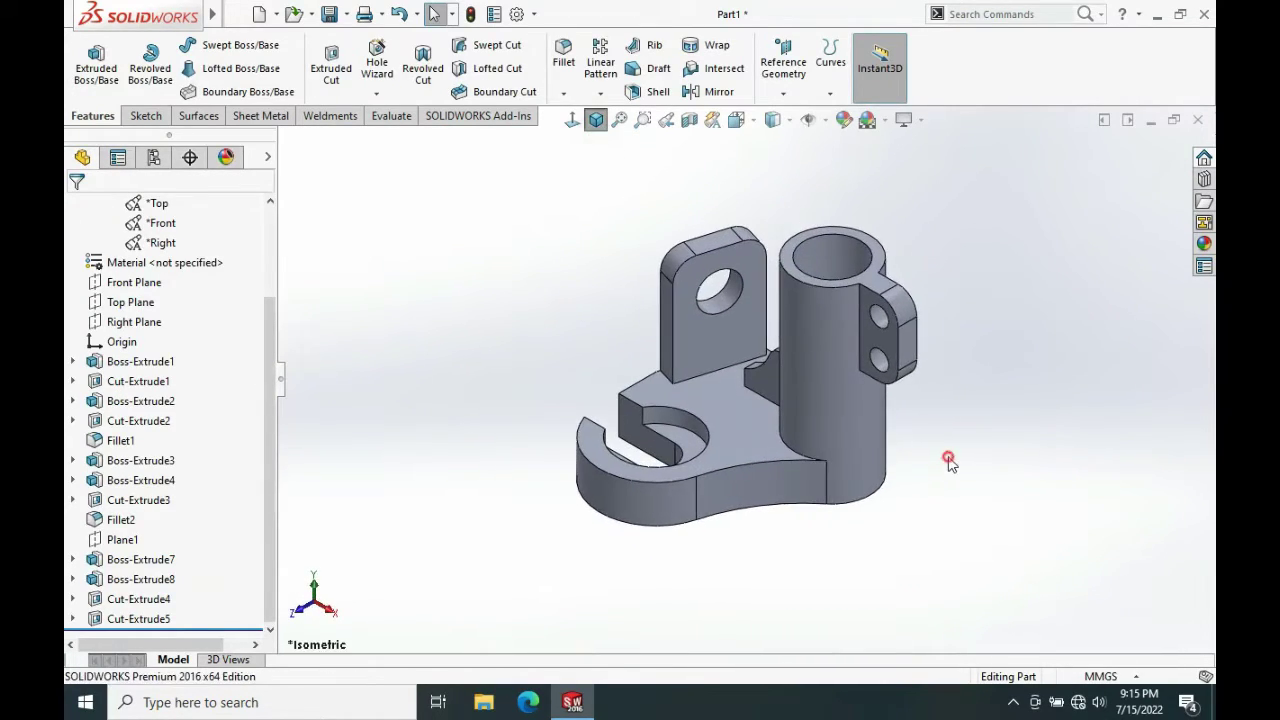
pyautogui.scroll(-2, 898, 462)
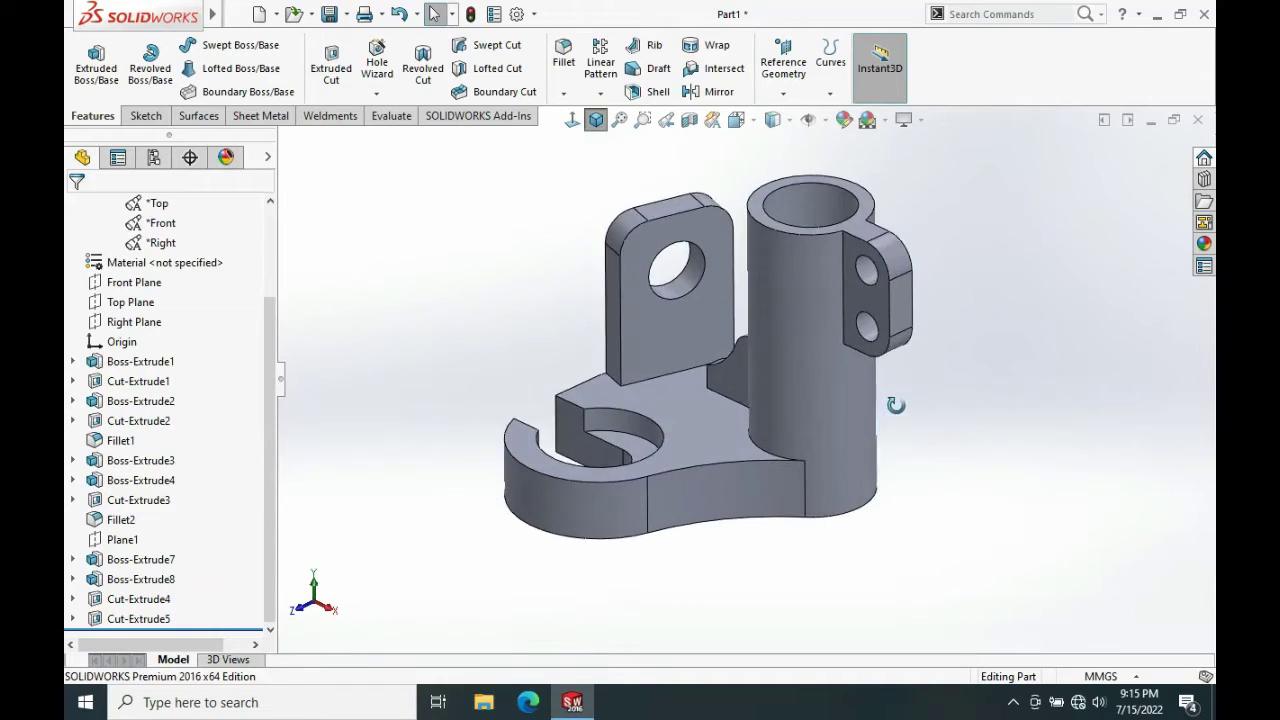
pyautogui.click(1205, 244)
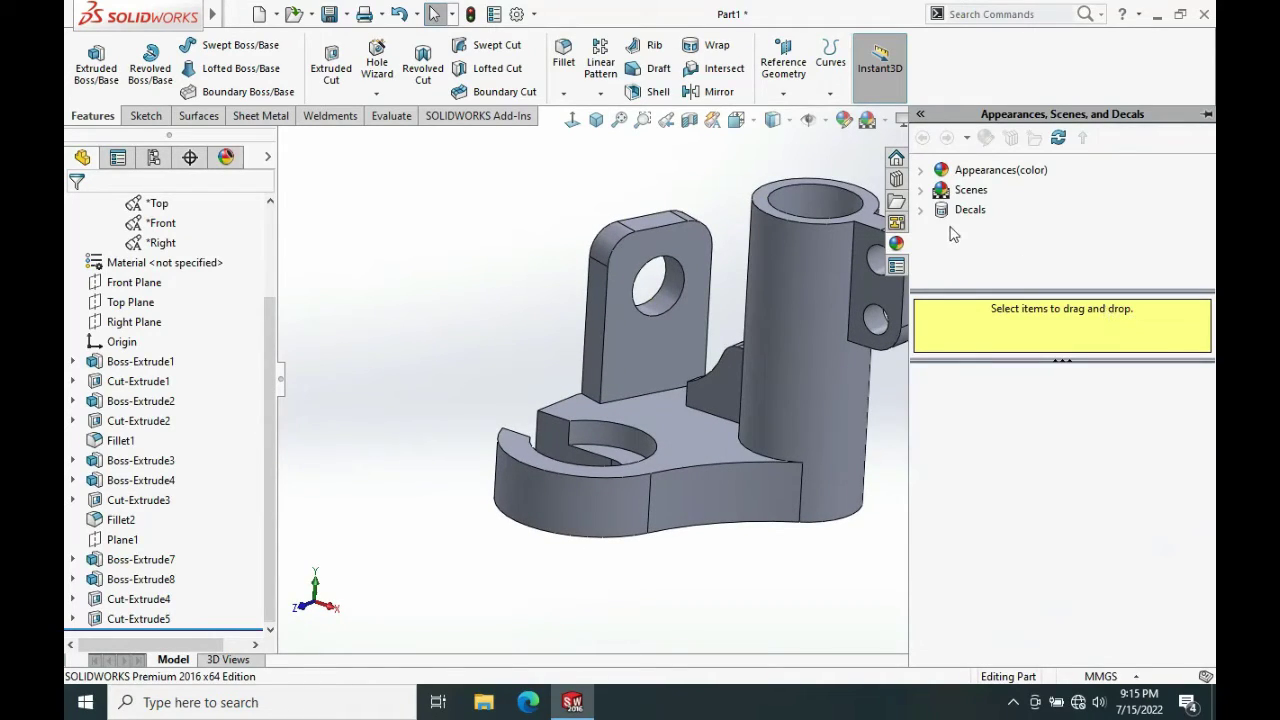
pyautogui.click(922, 170)
pyautogui.scroll(-2, 977, 262)
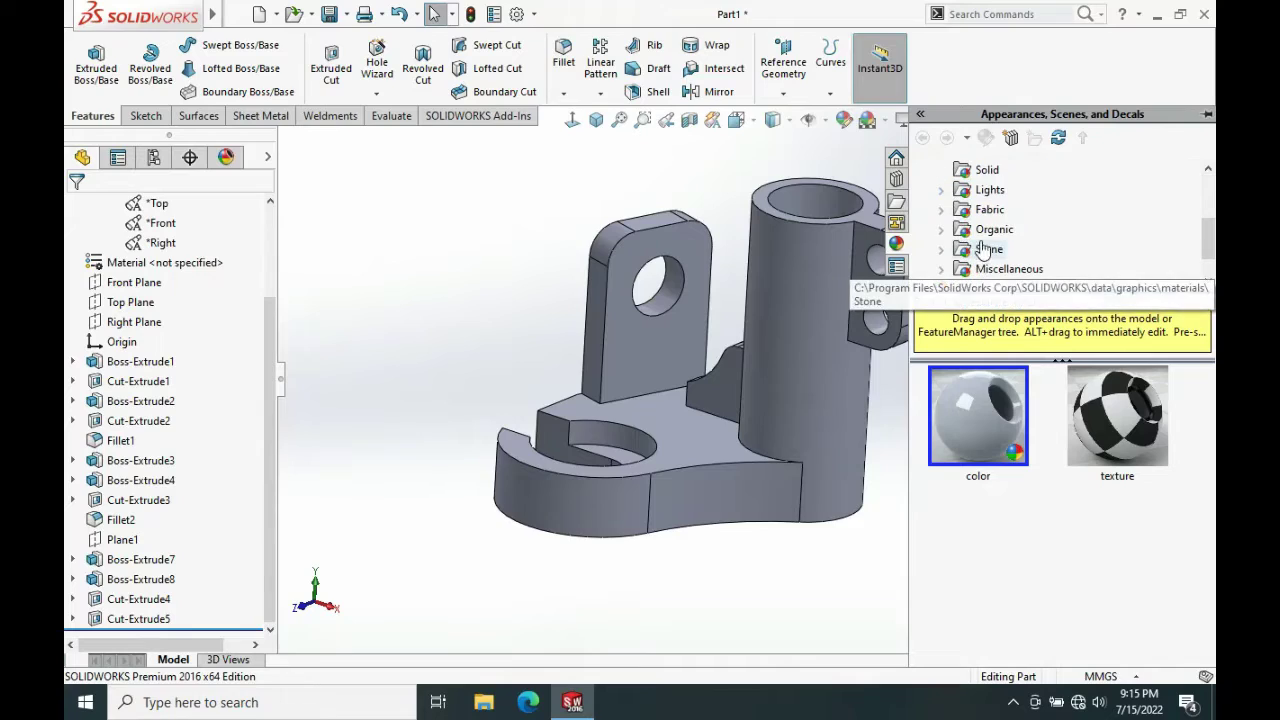
pyautogui.click(987, 171)
pyautogui.scroll(-2, 975, 380)
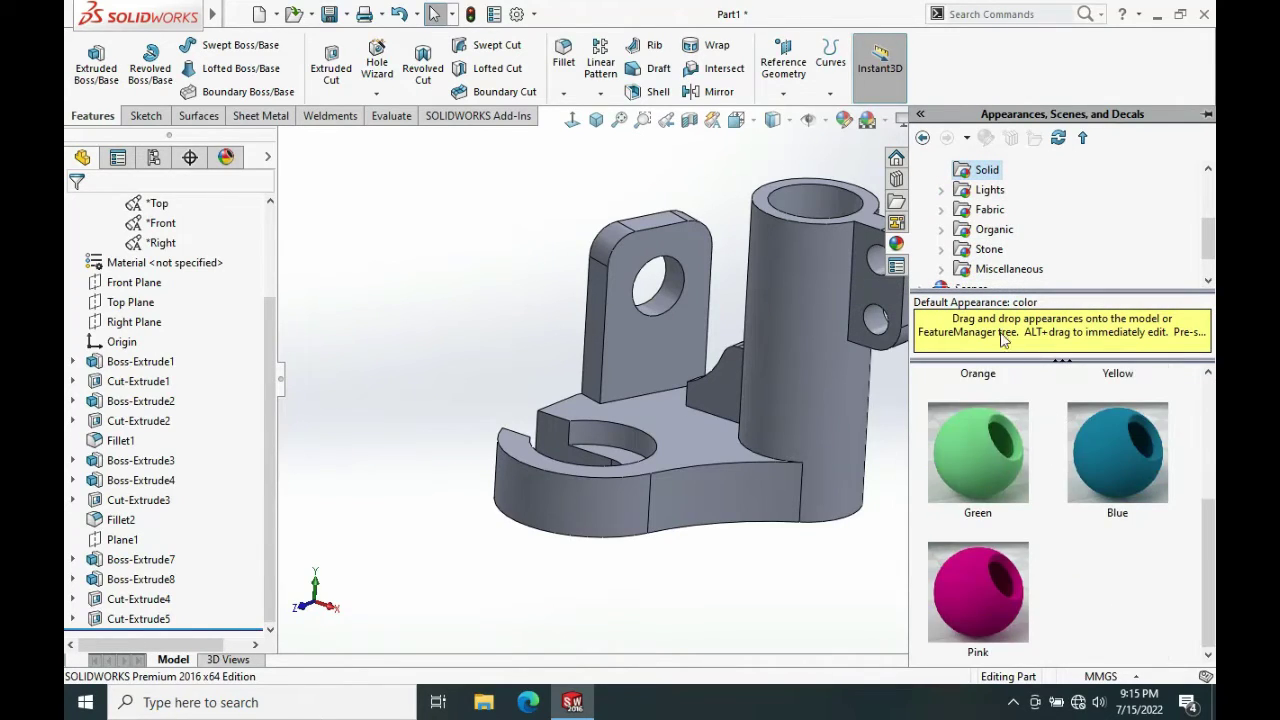
pyautogui.scroll(2, 975, 190)
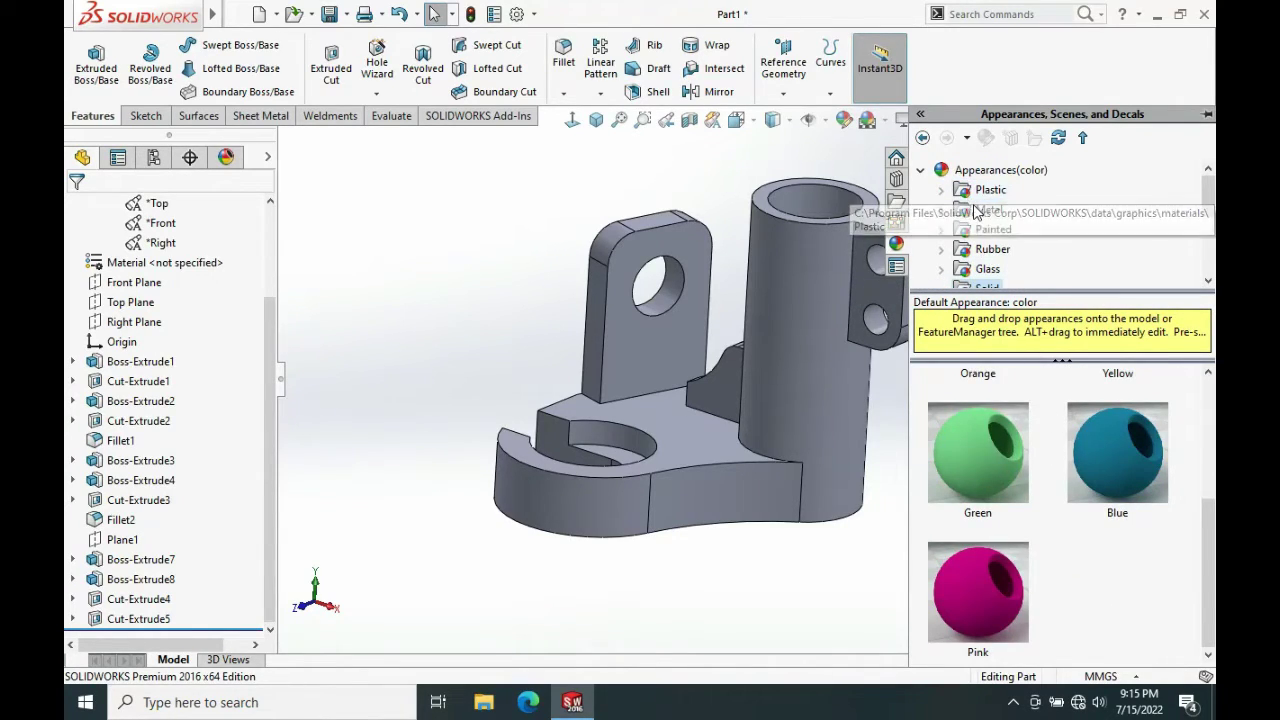
# Apply the polished bronze metal appearance to the whole part after trying brushed bronze, and show it in isometric view
pyautogui.click(985, 210)
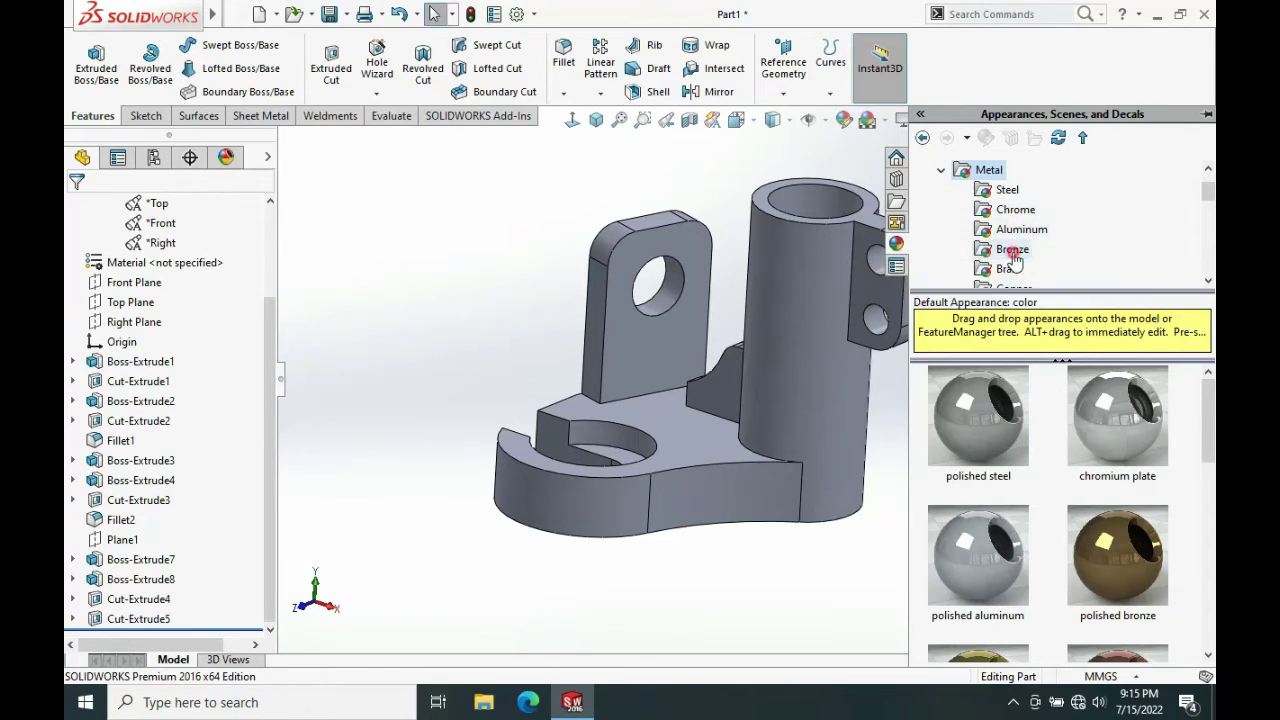
pyautogui.click(1011, 251)
pyautogui.doubleClick(1115, 422)
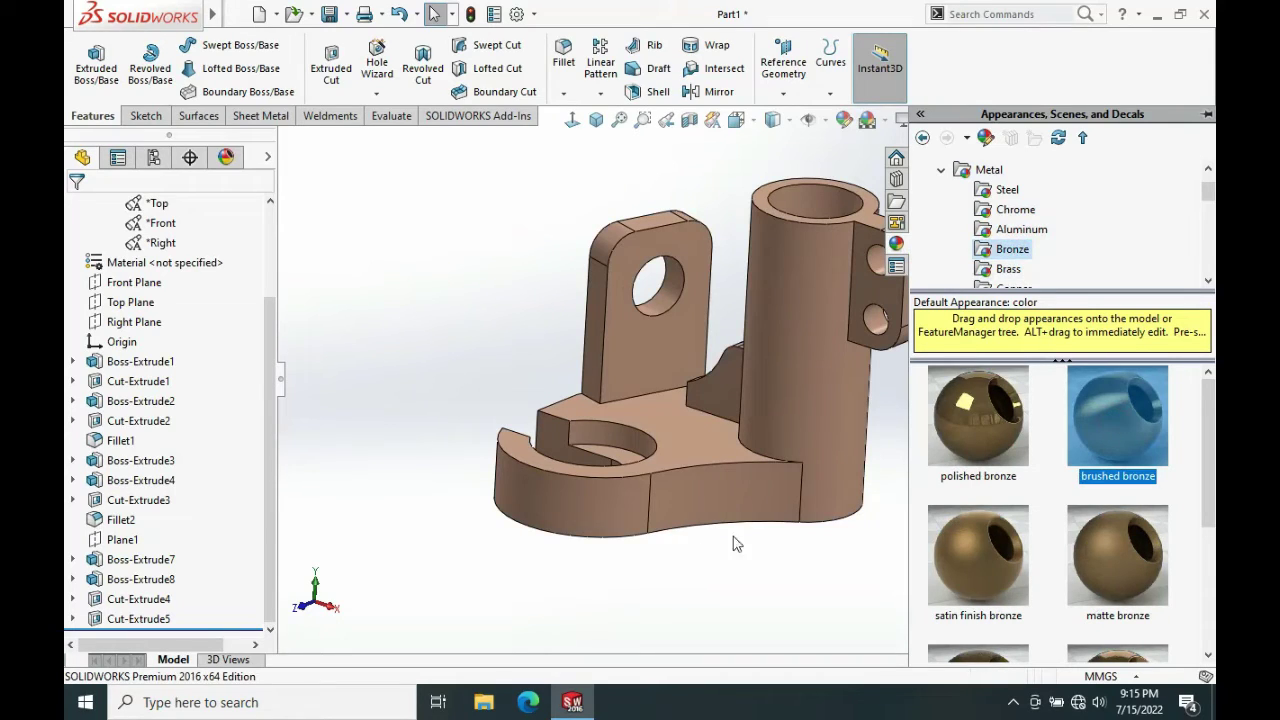
pyautogui.doubleClick(1000, 428)
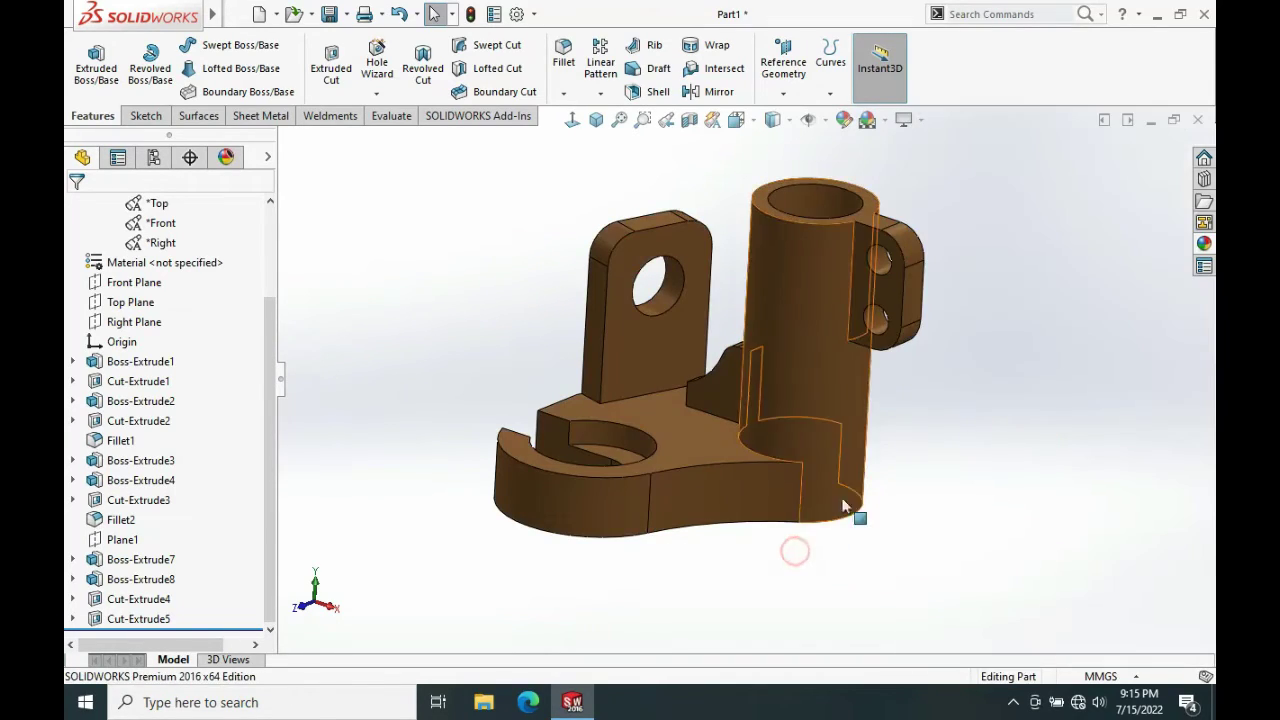
pyautogui.click(596, 119)
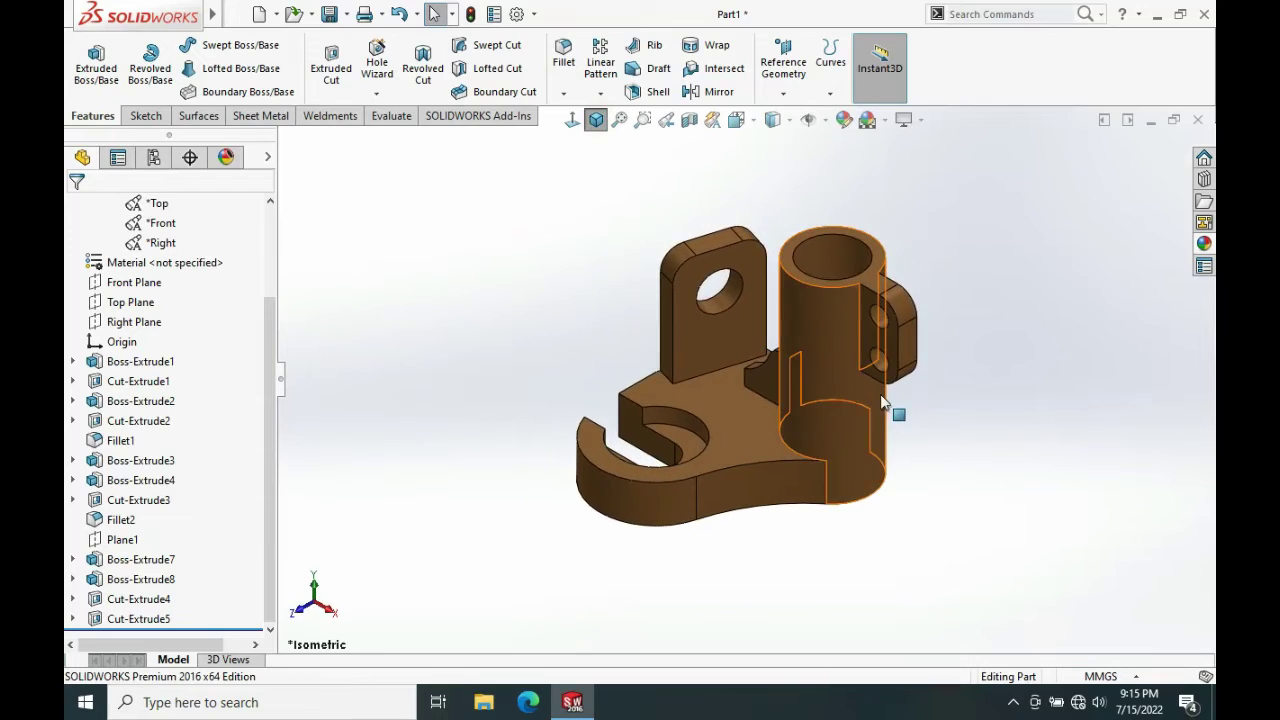